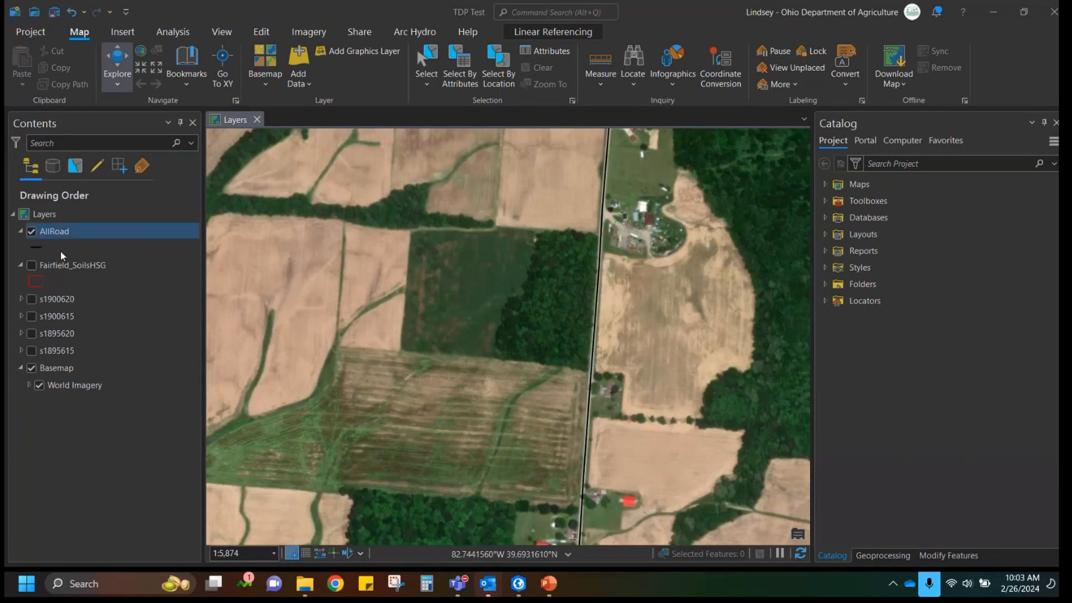
Turn on the Fairfield_SoilsHSG layer and the elevation rasters s1900620, s1900615, s1895620 and s1895615, and view where the tiles meet.
left_click(31, 265)
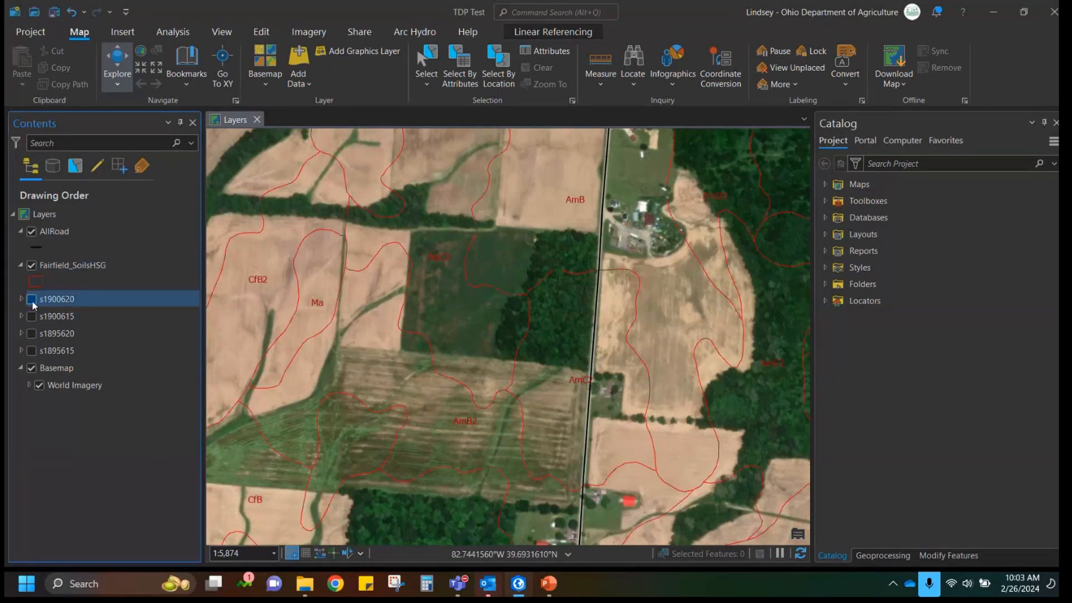
left_click(32, 299)
left_click(32, 316)
left_click(32, 333)
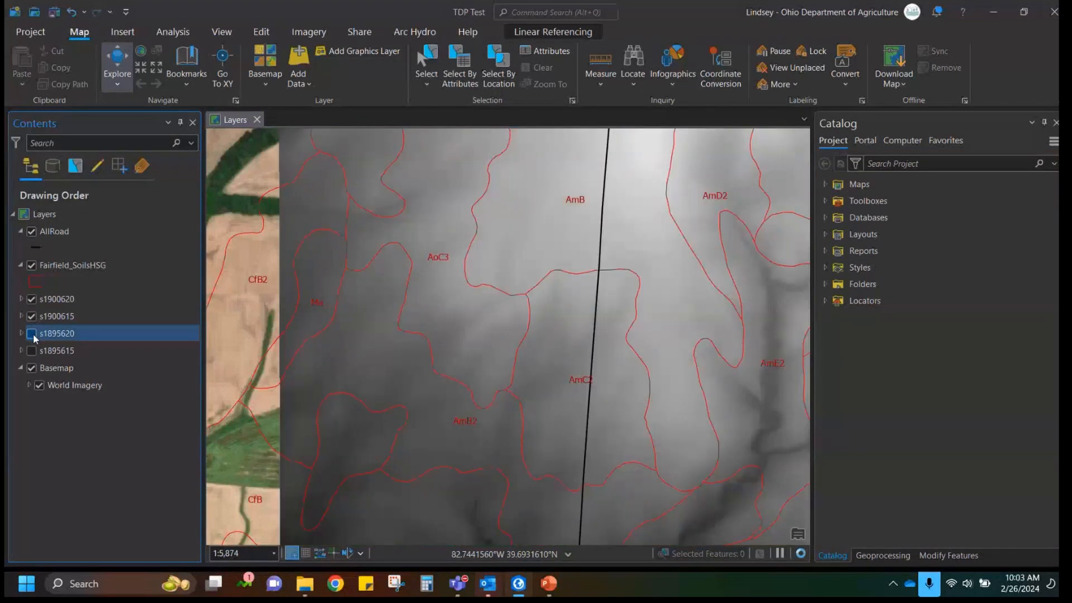
left_click(32, 350)
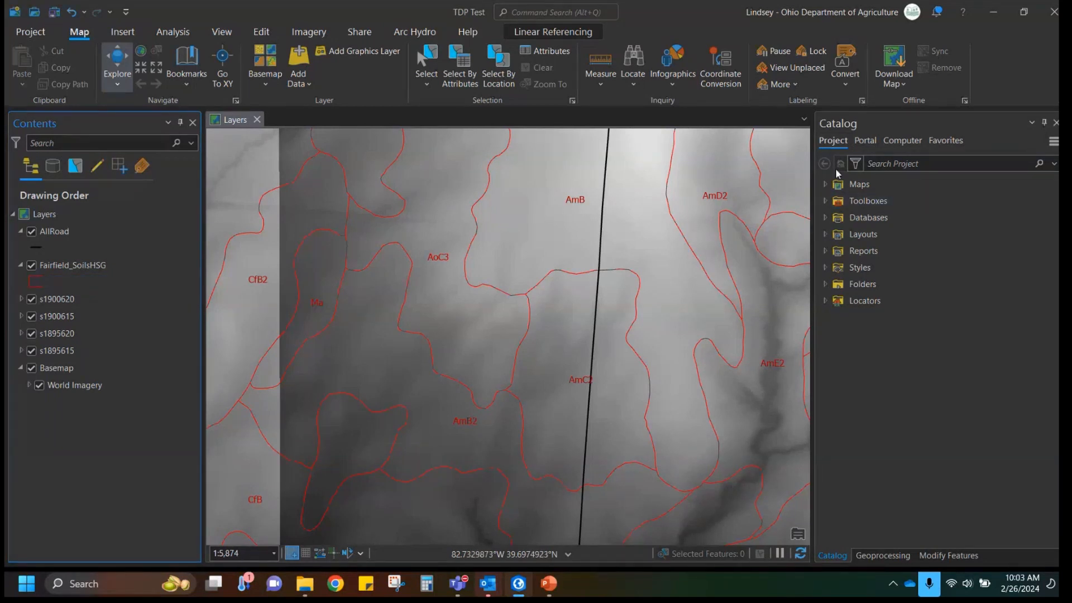
scroll(494, 296, "down", 2)
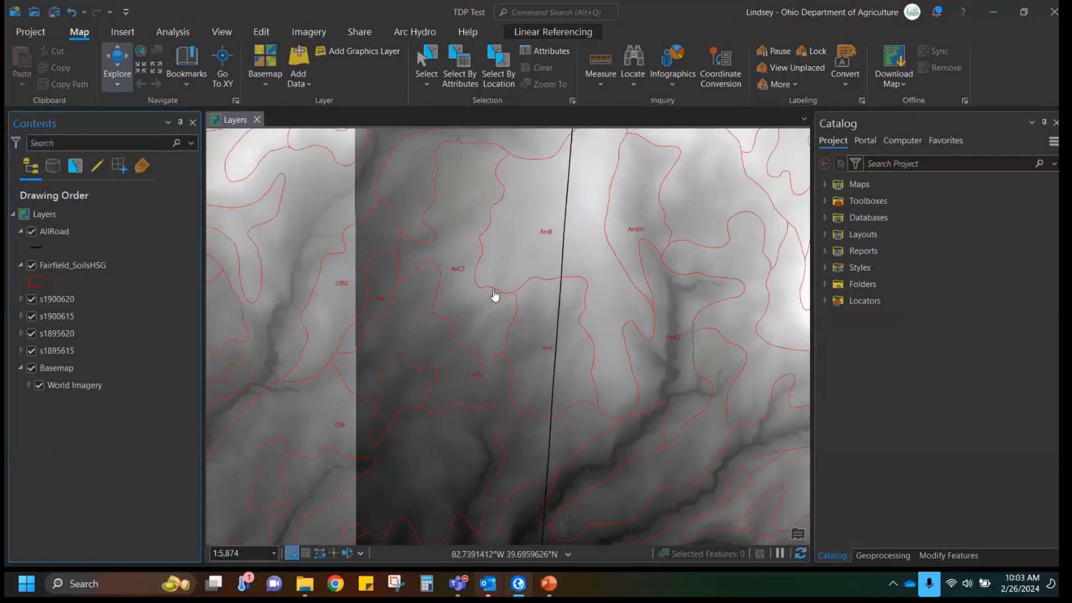
scroll(495, 296, "down", 2)
left_click_drag(495, 342, 561, 532)
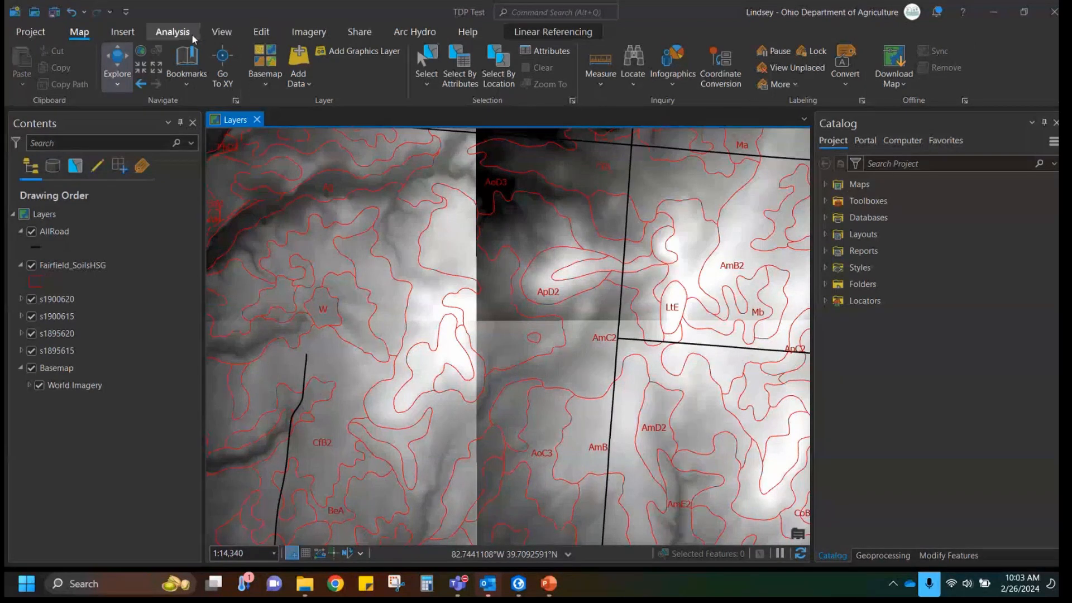
Find the Mosaic To New Raster geoprocessing tool and open it.
left_click(161, 32)
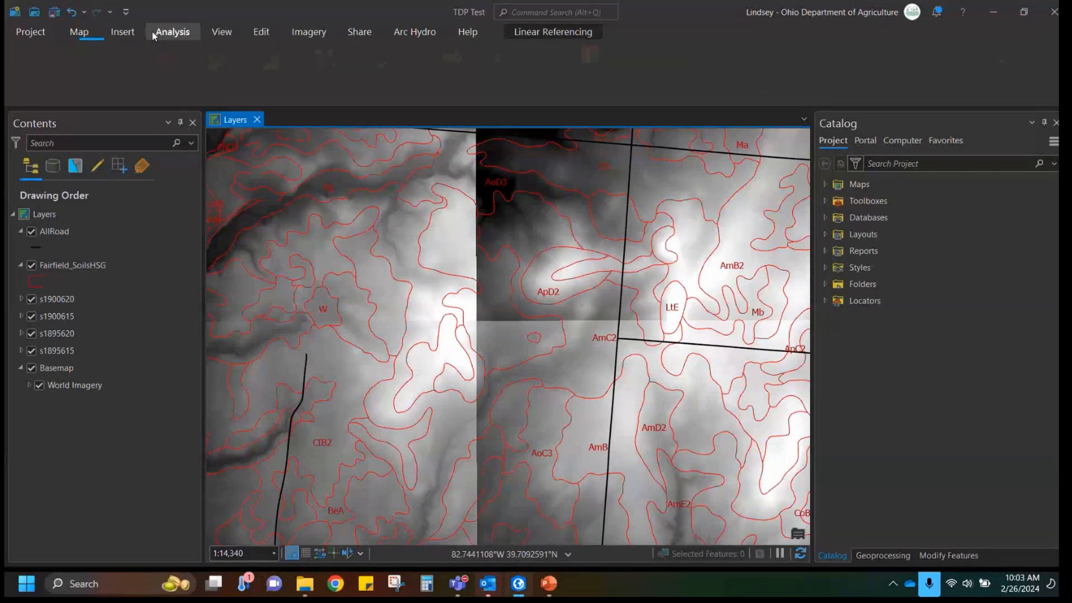
left_click(881, 555)
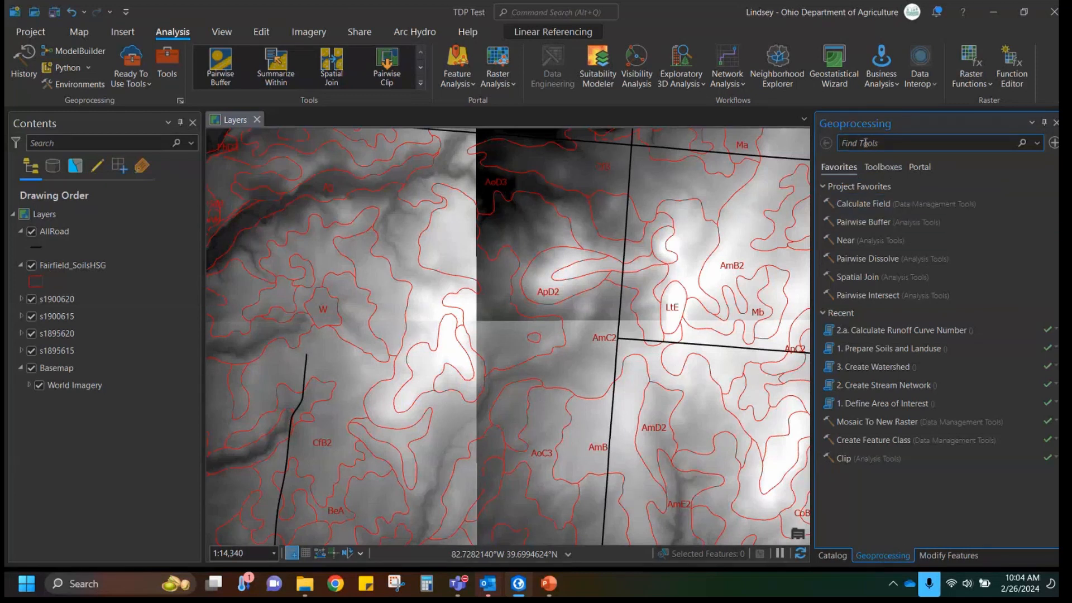
left_click(886, 166)
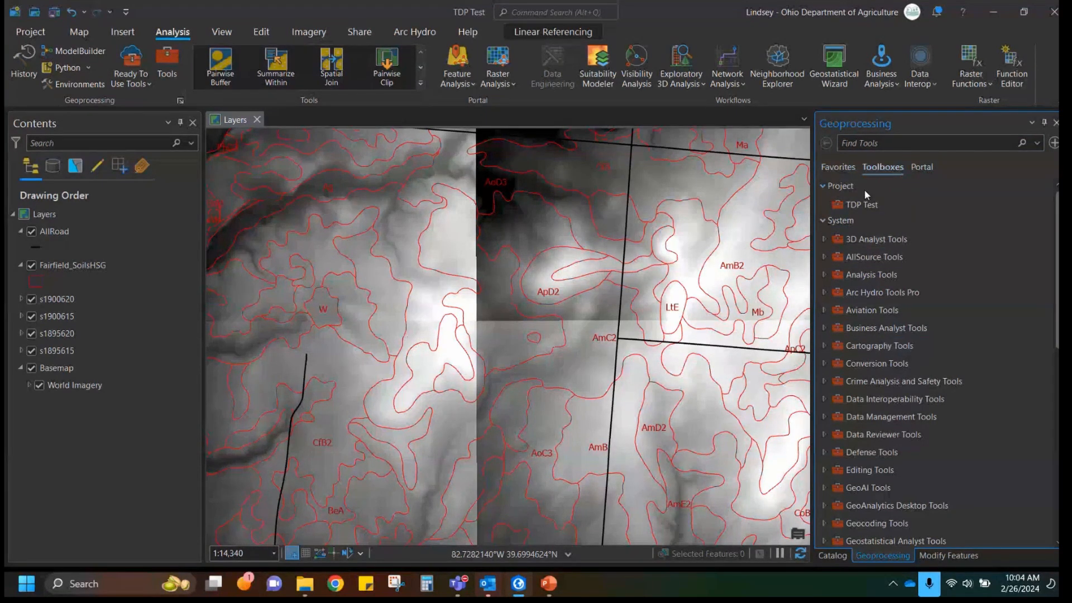
left_click(826, 166)
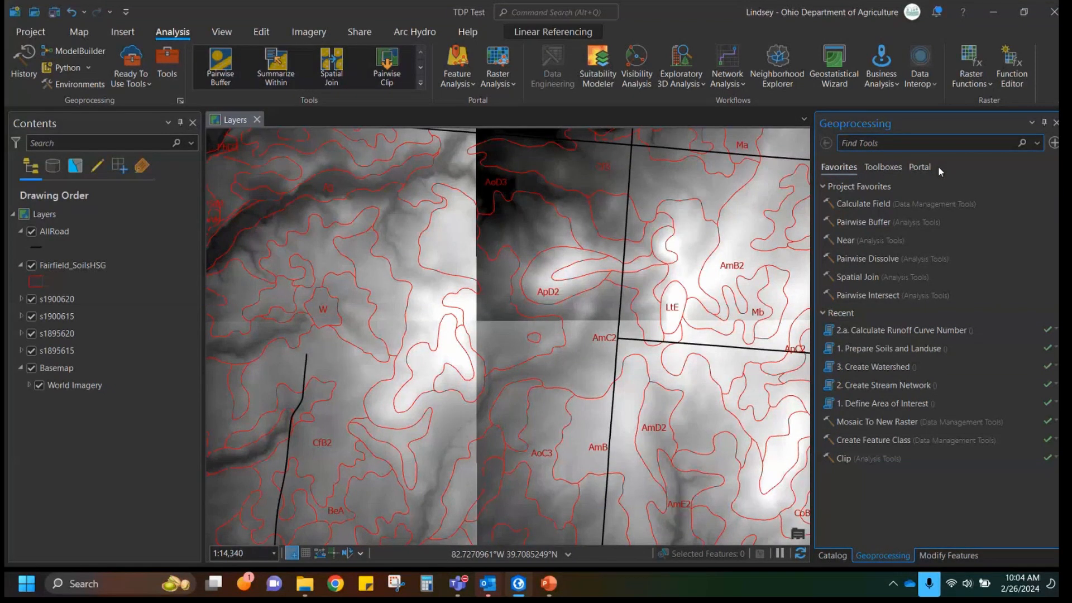
type("mo")
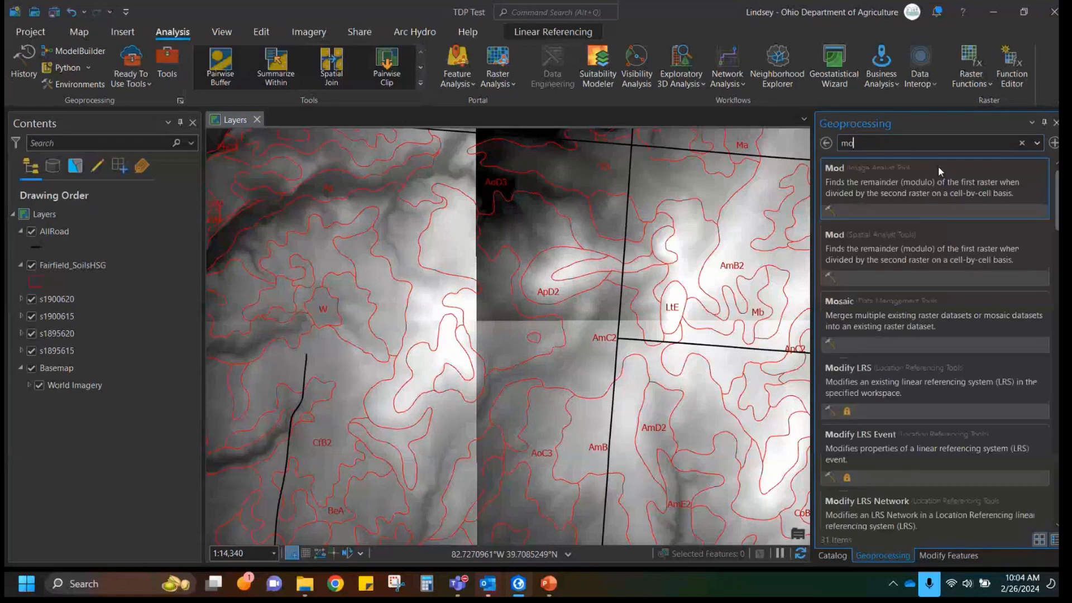
type("sic")
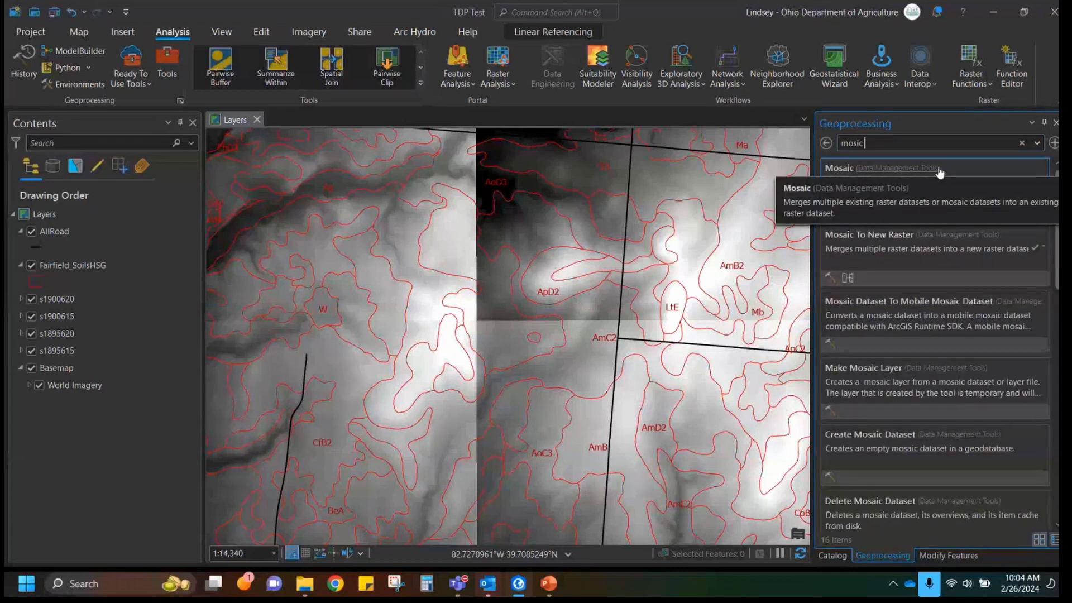
type(" to")
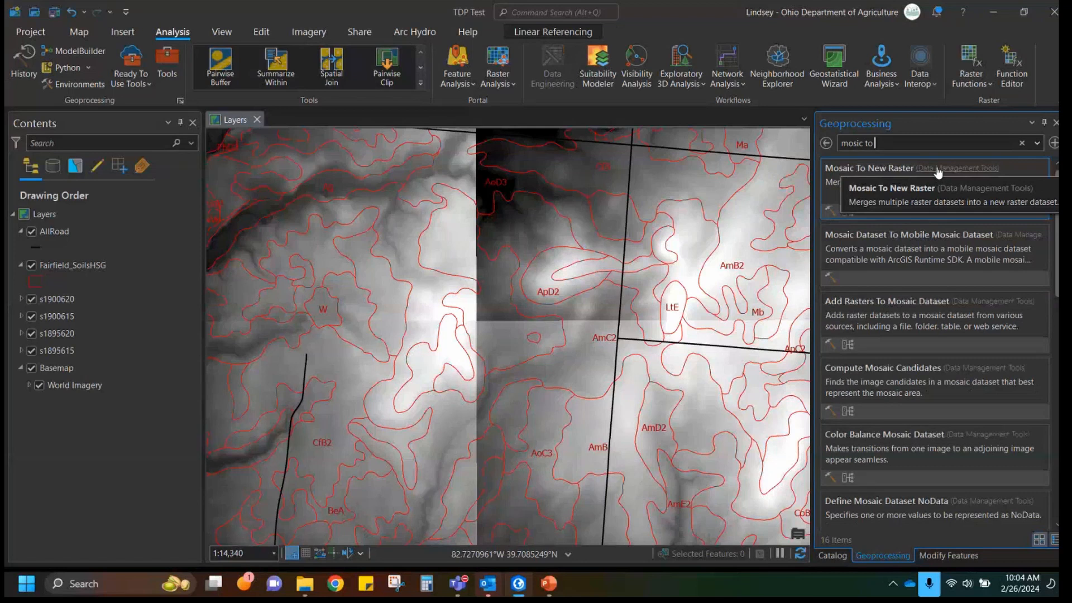
left_click(937, 171)
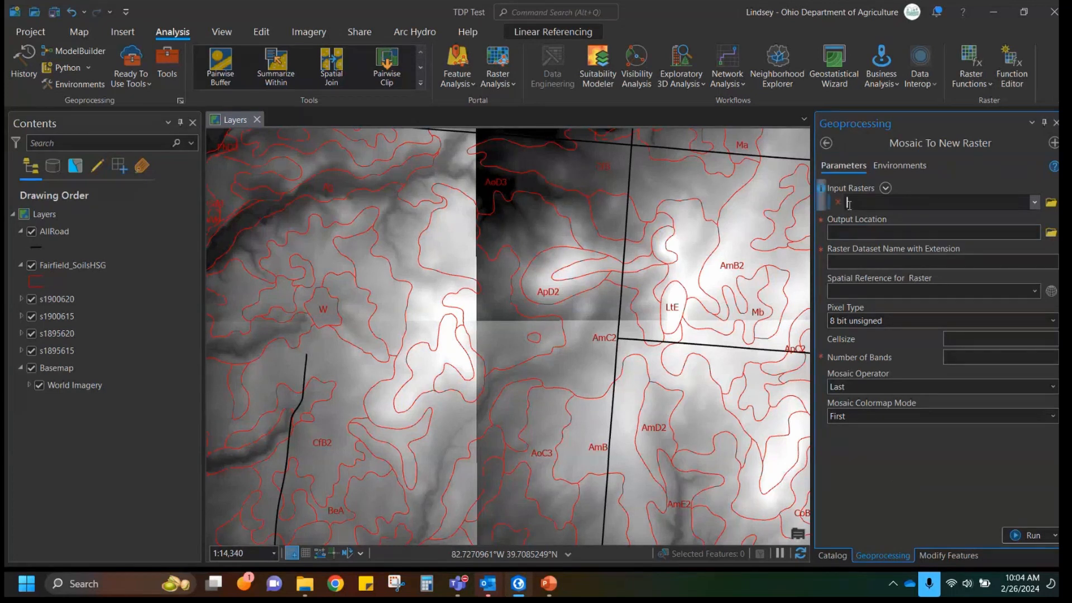
Add the four raster layers s1900620, s1900615, s1895620 and s1895615 as the tool's input rasters.
left_click(73, 294)
left_click(71, 366, "ctrl")
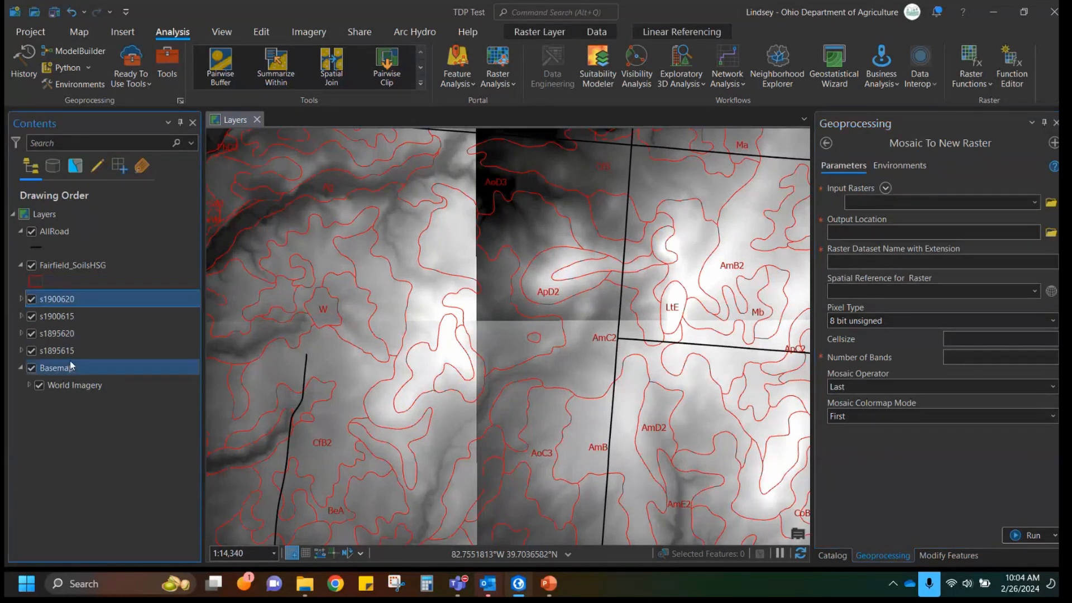
left_click(72, 355, "ctrl")
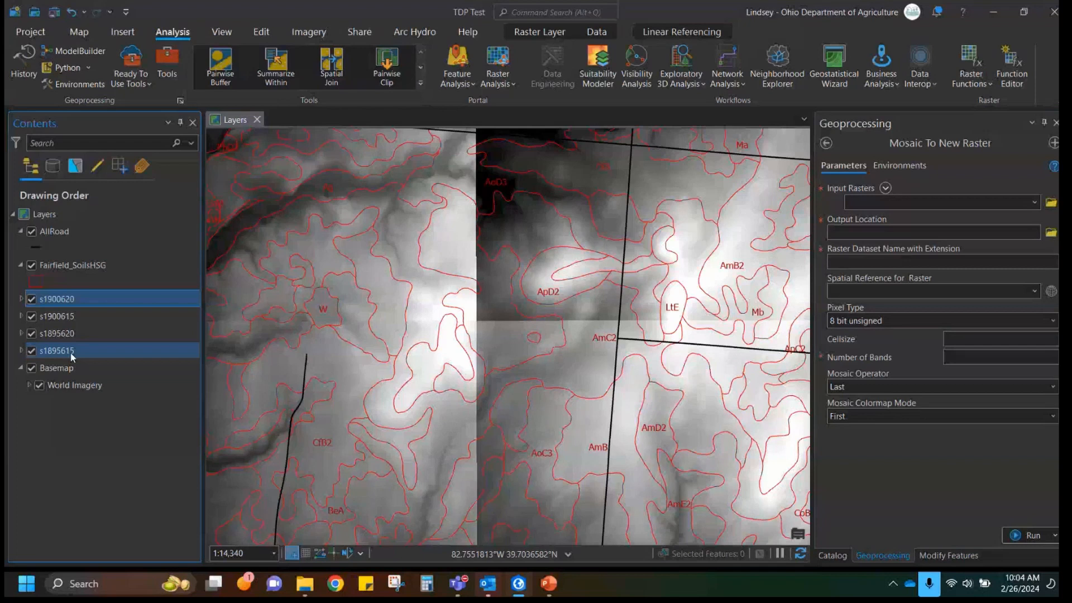
left_click(72, 351, "shift")
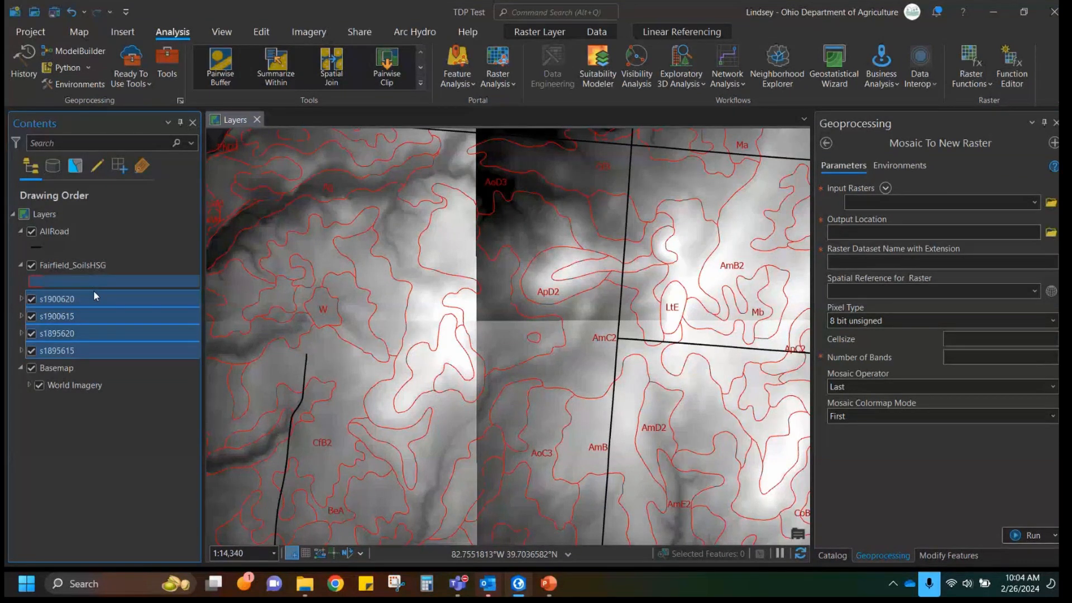
left_click_drag(93, 295, 920, 195)
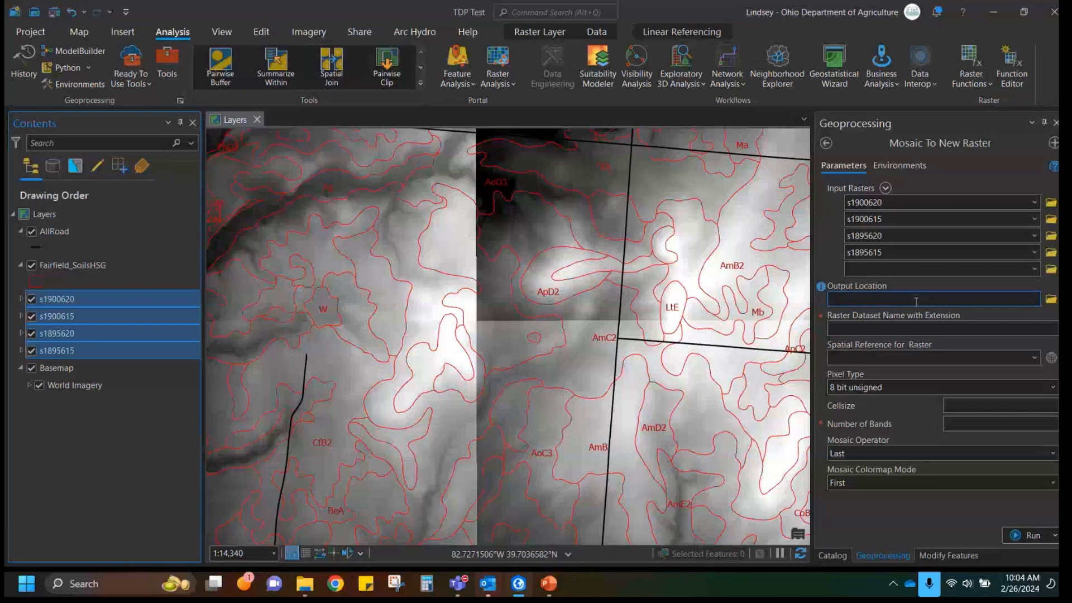
Set the output location to the Test folder inside Watersheds on the C: drive.
left_click(1051, 300)
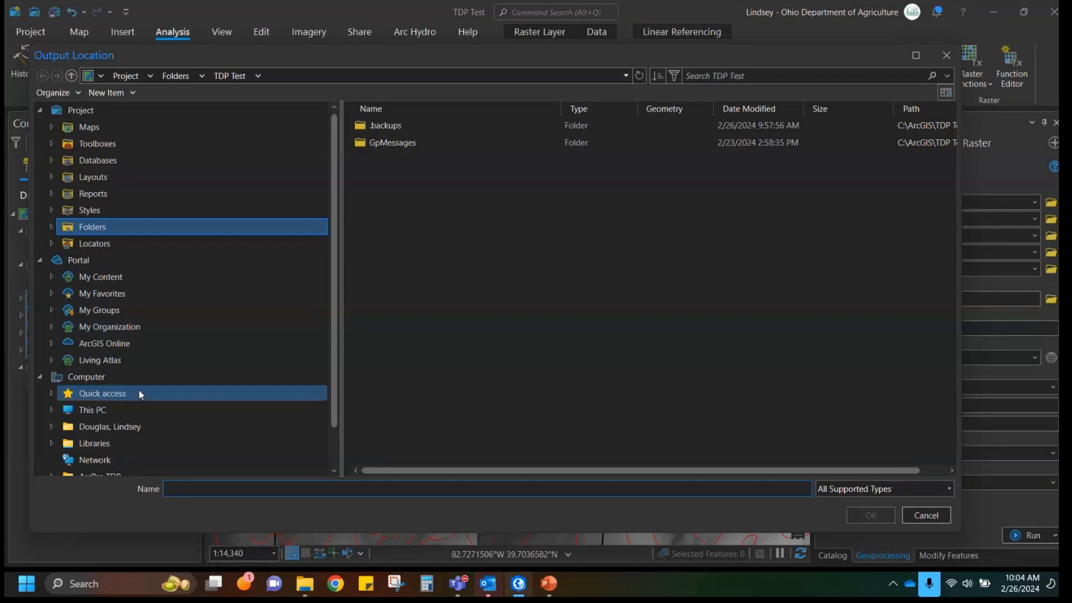
scroll(139, 428, "down", 1)
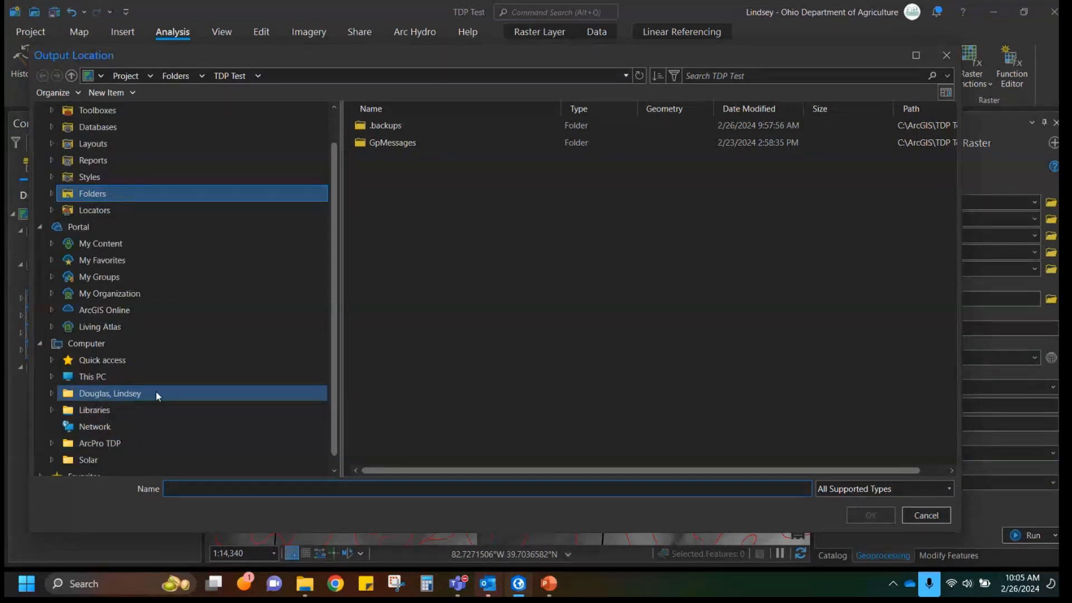
left_click(127, 394)
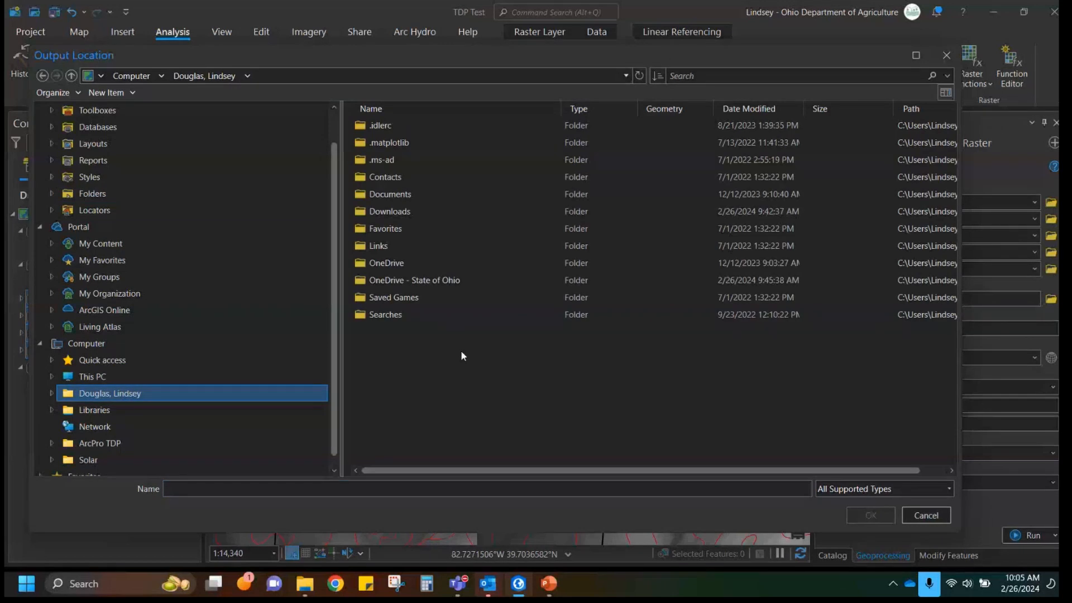
double_click(434, 199)
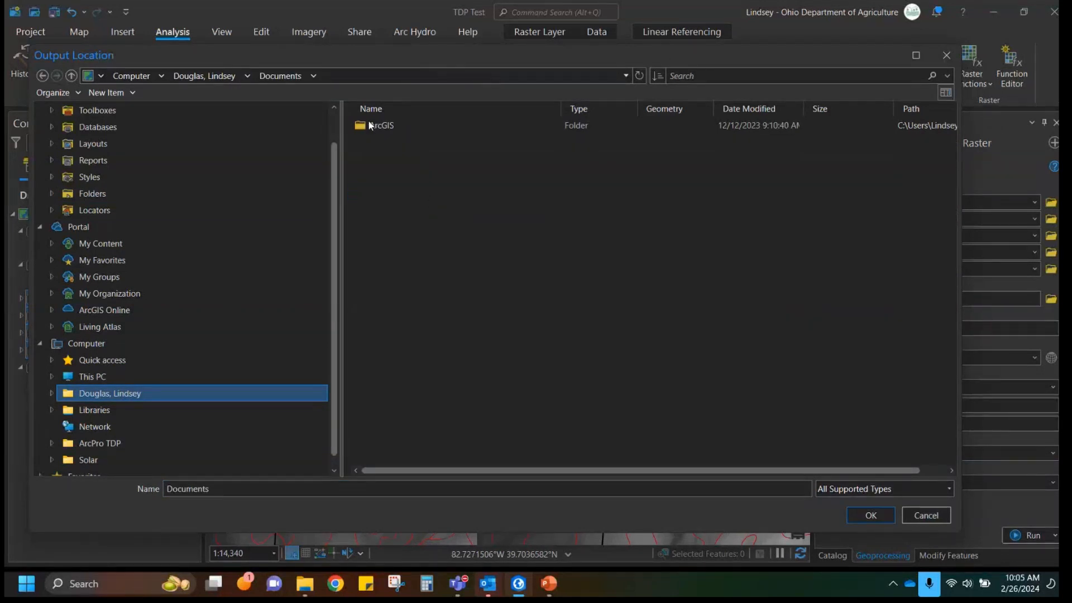
left_click(92, 376)
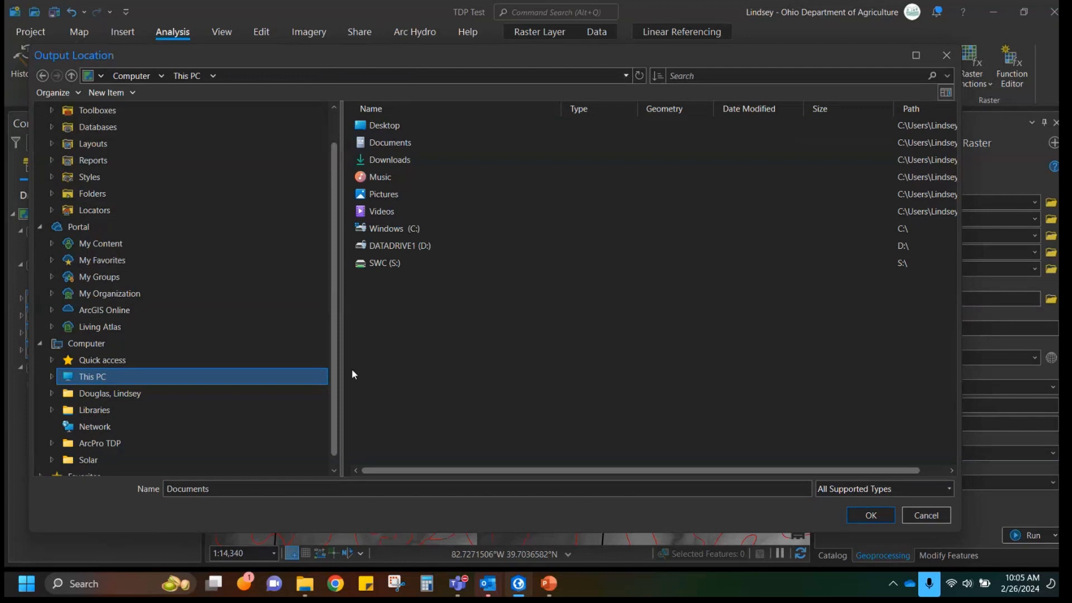
double_click(403, 235)
double_click(394, 245)
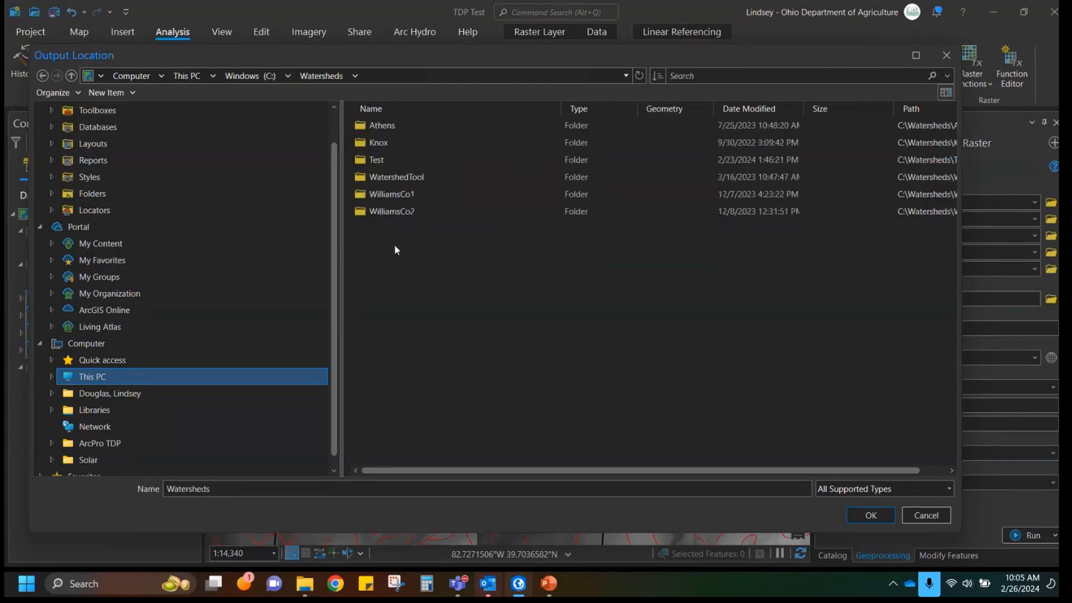
left_click(382, 161)
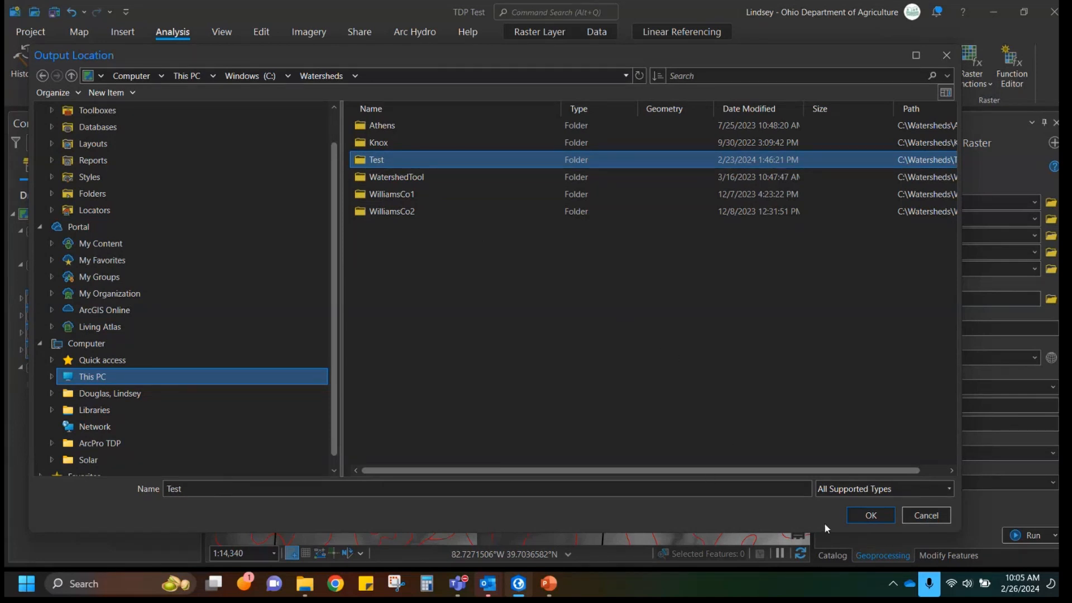
left_click(869, 519)
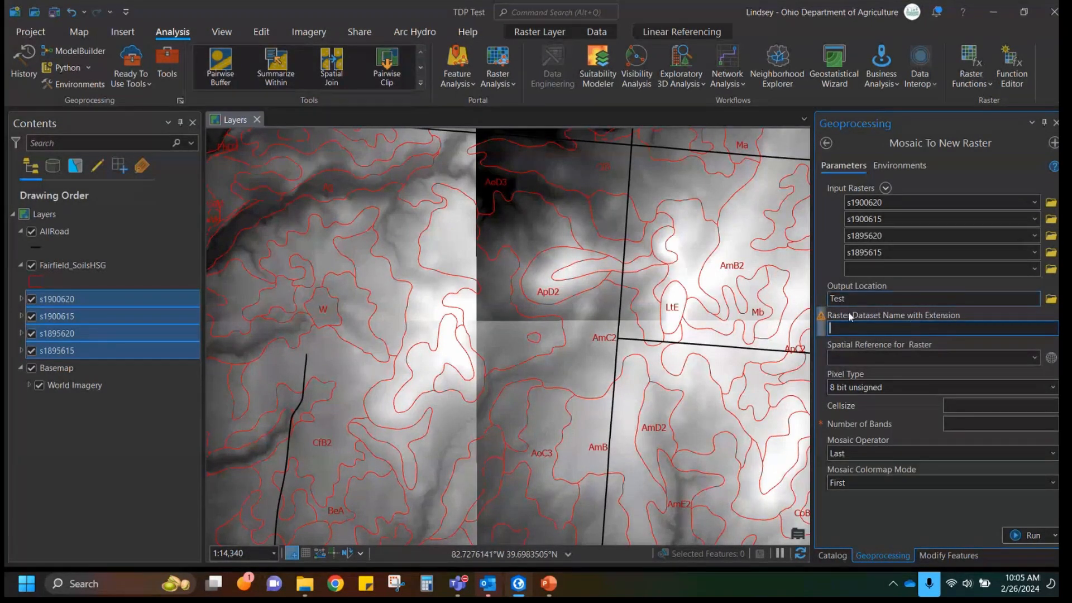
Name the output raster RasterMerge, set the pixel type to 32 bit float and the number of bands to 1, and run the mosaic.
left_click(926, 328)
type("RasterMerge")
left_click(1052, 388)
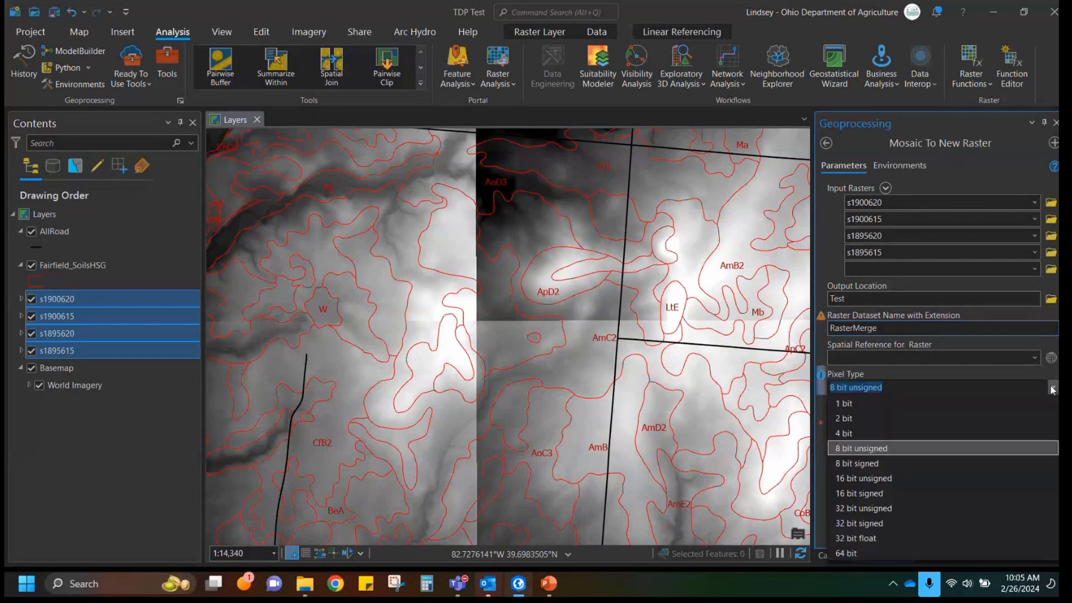
left_click(893, 536)
left_click(1033, 425)
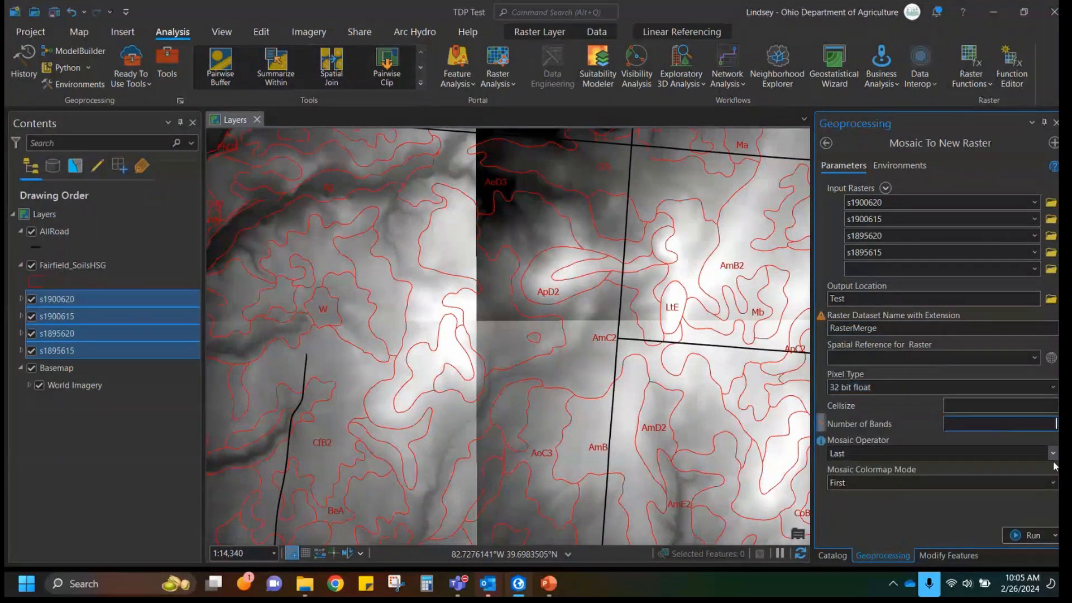
type("1")
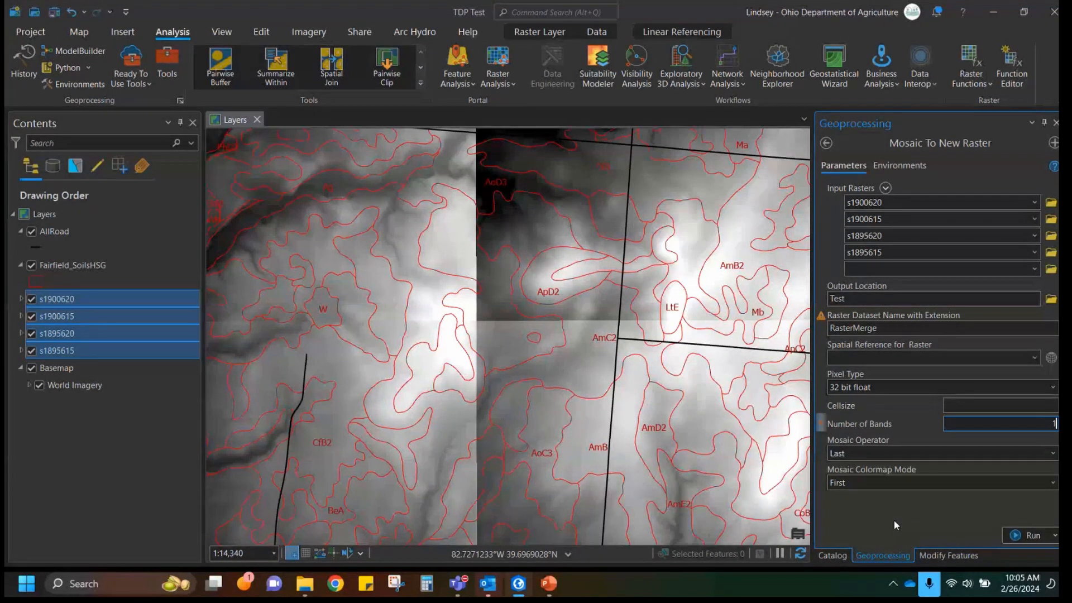
left_click(1012, 537)
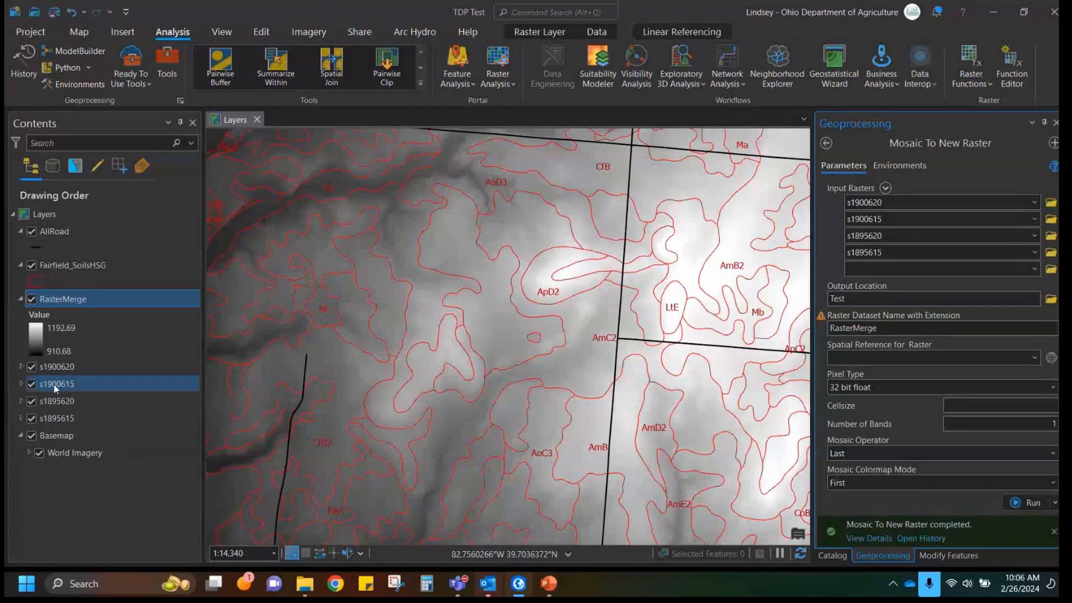
Turn off the four source rasters s1900620, s1900615, s1895620 and s1895615, and view the full extent of RasterMerge.
left_click(60, 324)
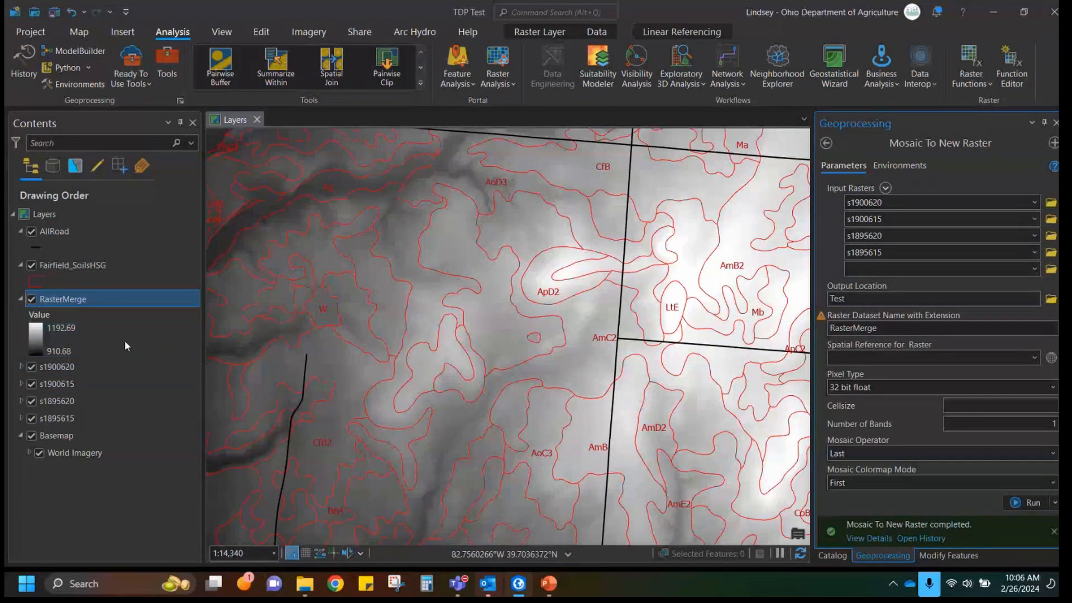
left_click(58, 315)
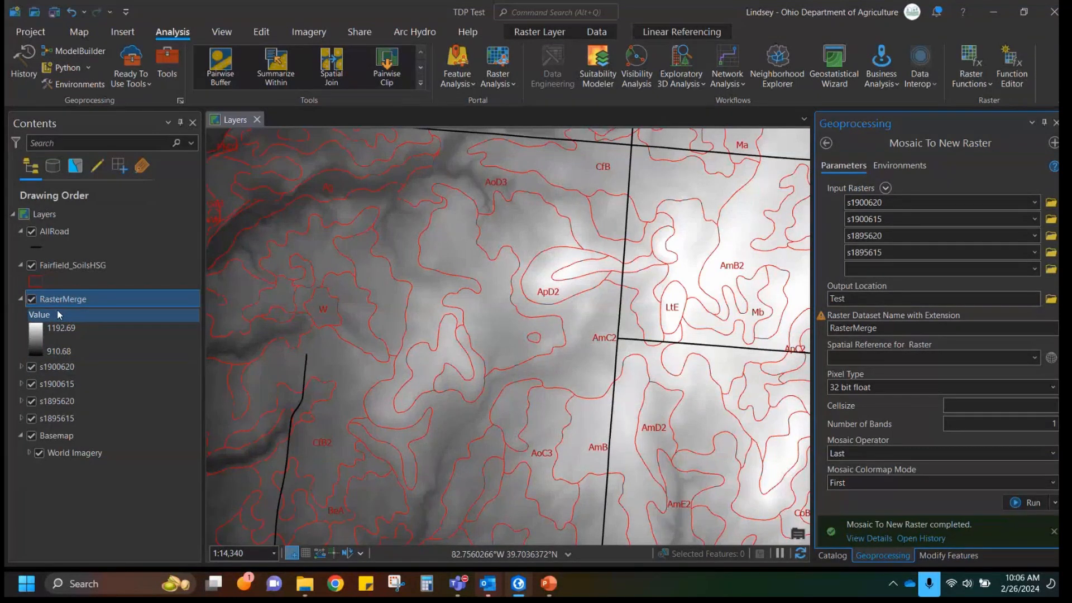
left_click(33, 367)
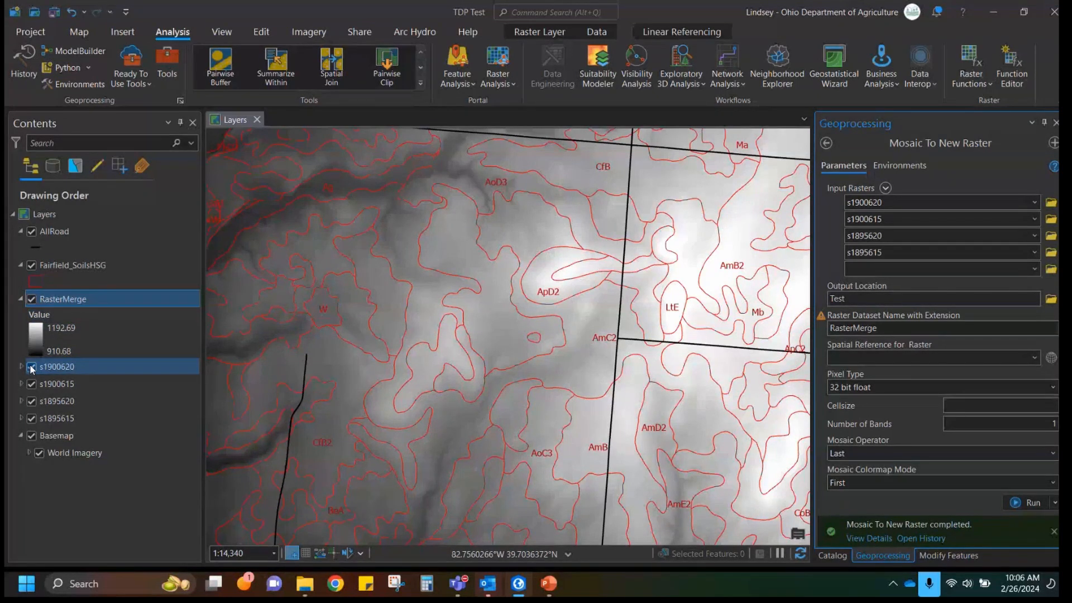
left_click(30, 367)
left_click(31, 385)
left_click(31, 401)
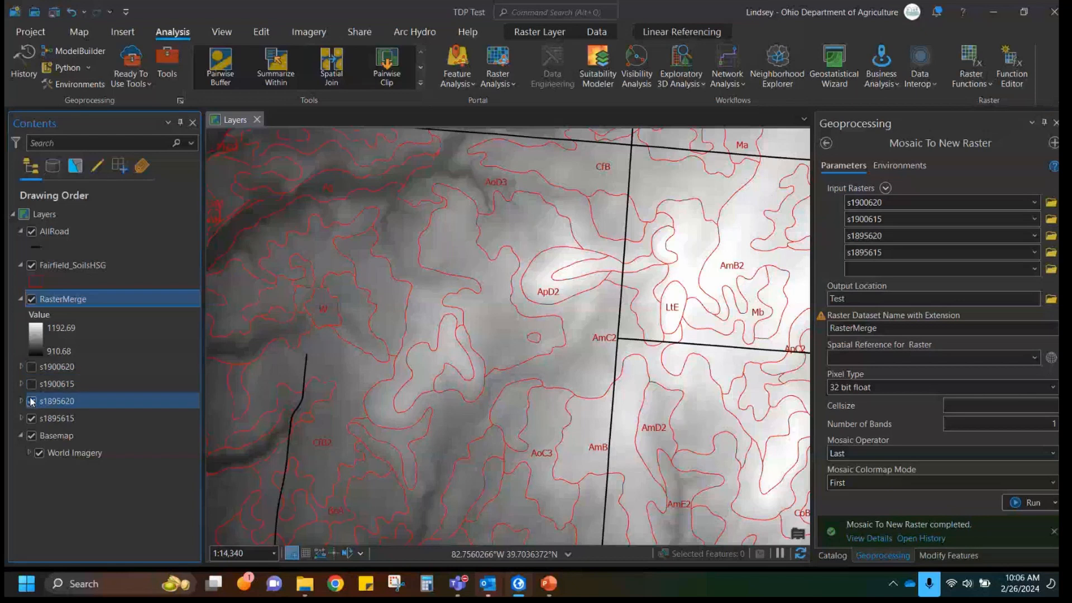
left_click(31, 418)
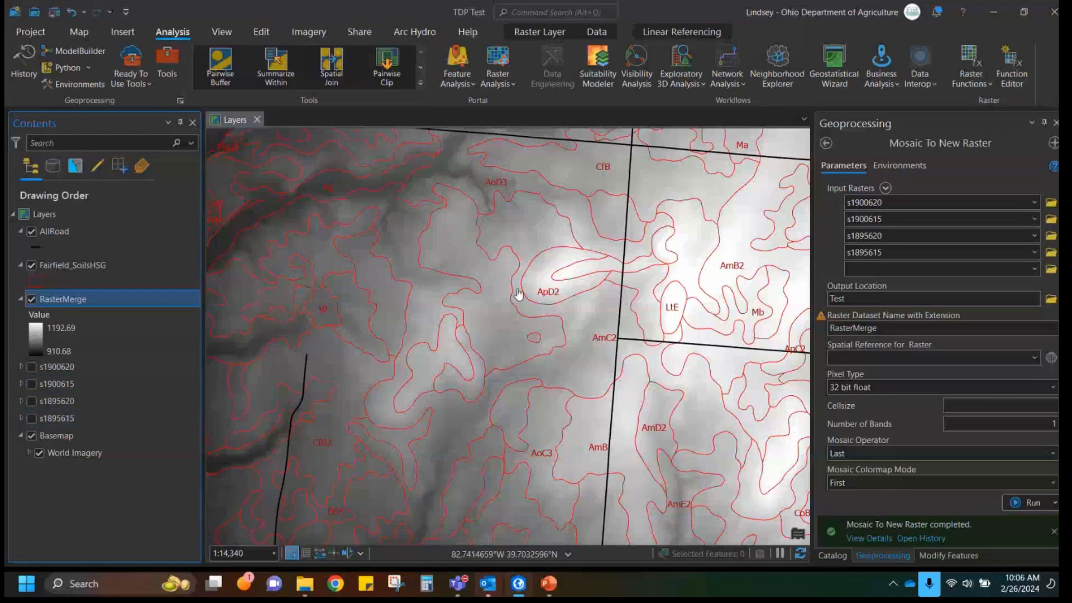
scroll(519, 293, "down", 3)
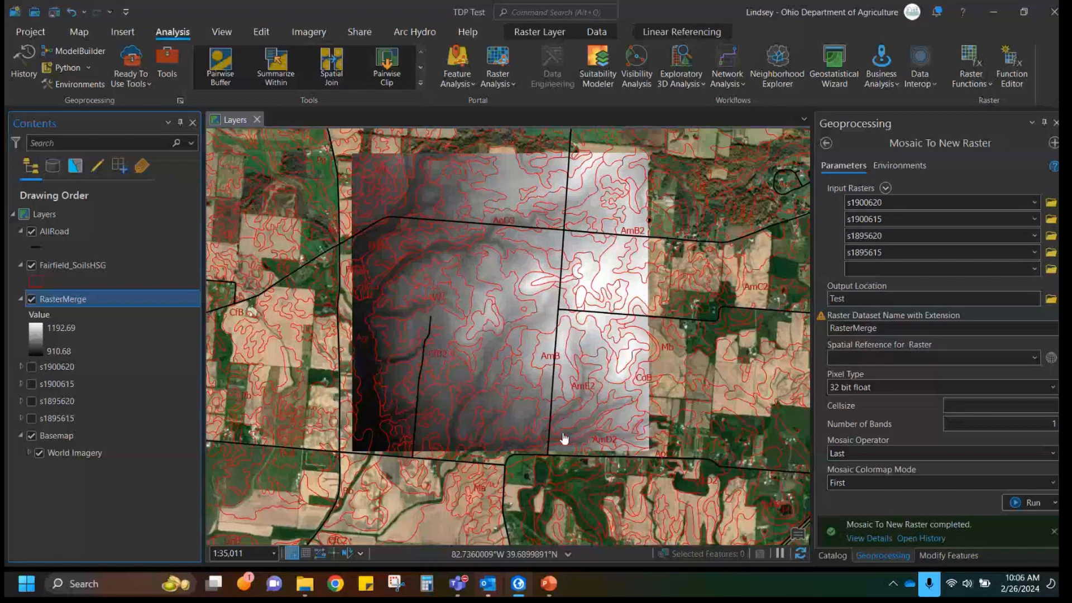
Browse the project's folder connections in the catalog to the ArcGIS folder inside Documents.
left_click(832, 555)
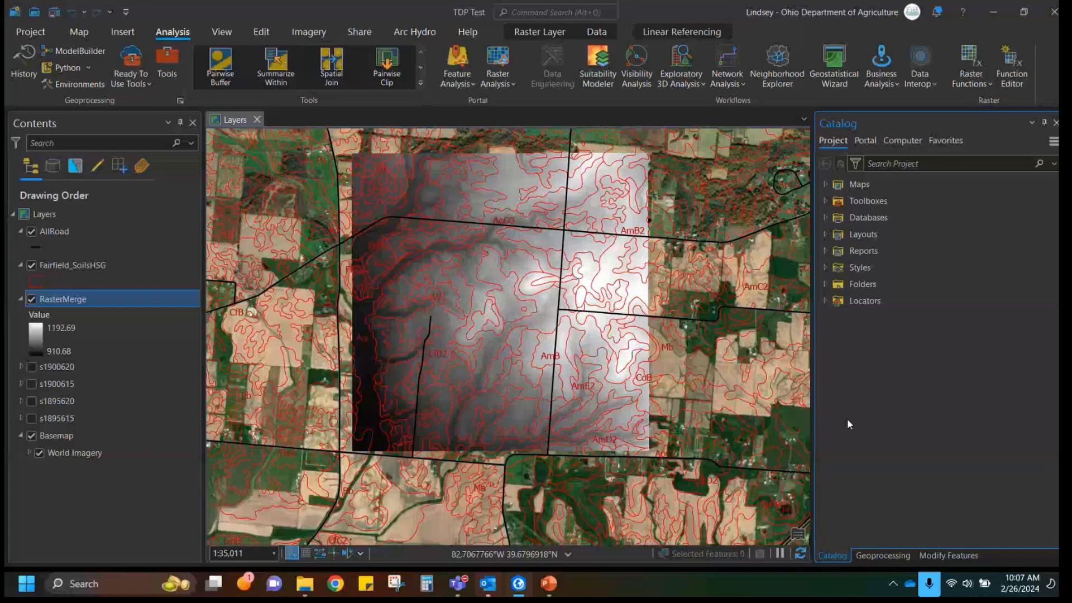
left_click(826, 285)
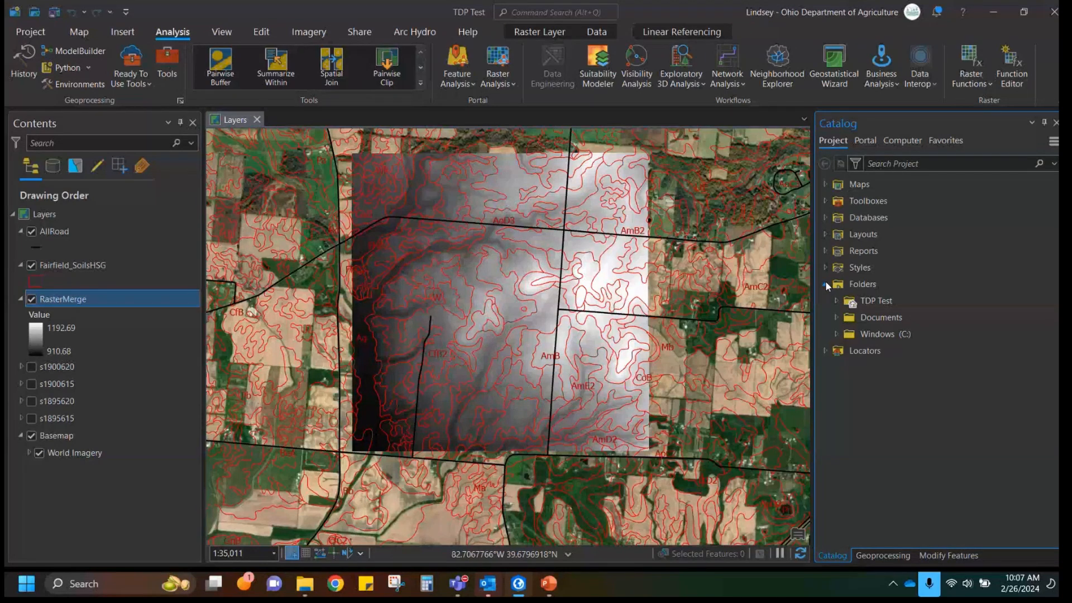
left_click(836, 334)
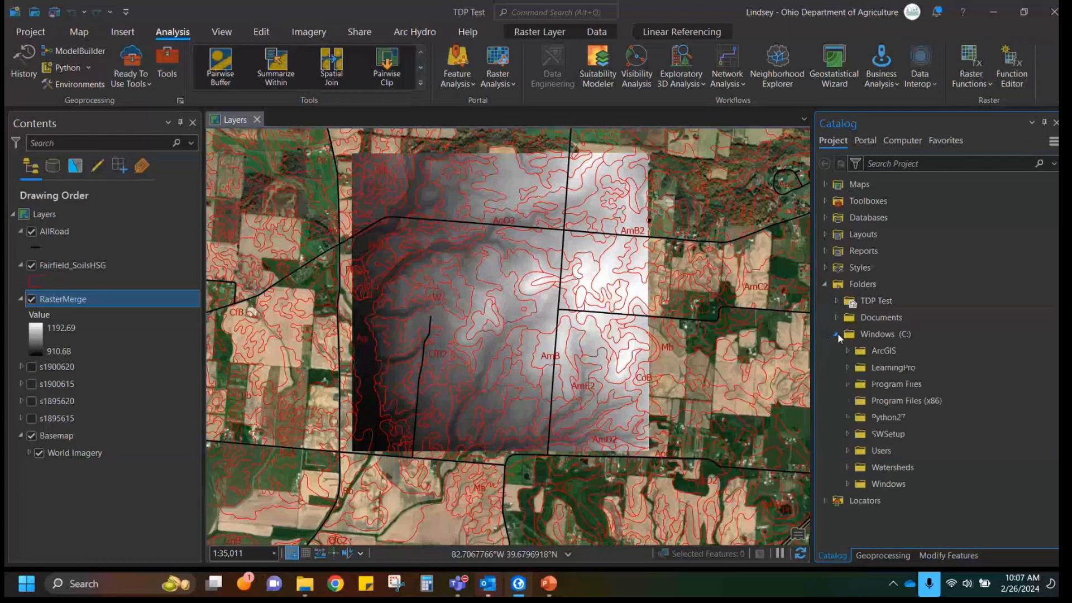
left_click(837, 316)
left_click(846, 351)
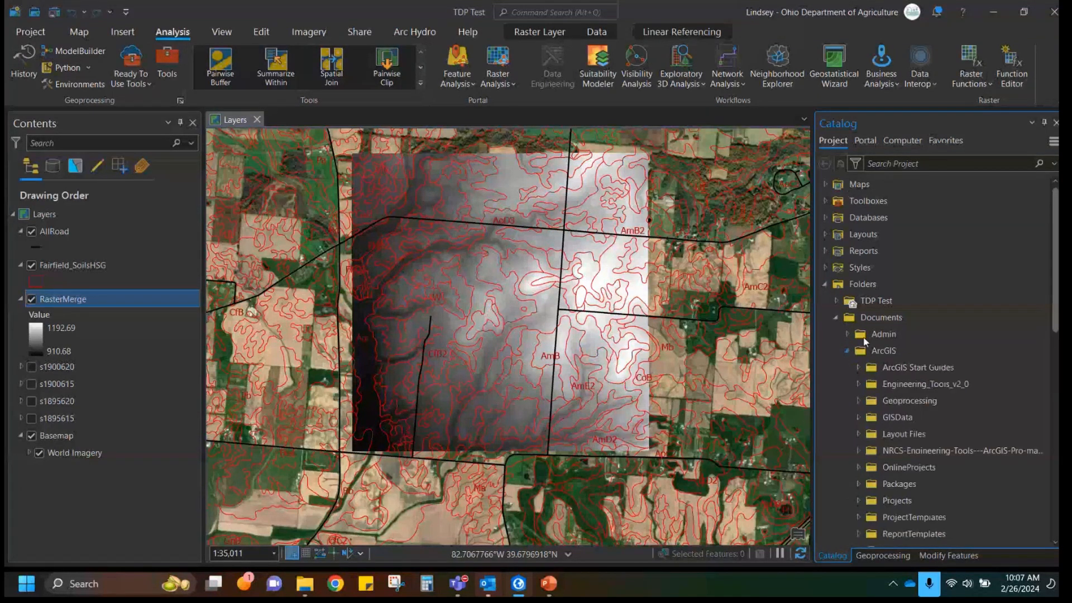
left_click(869, 335)
scroll(944, 313, "down", 1)
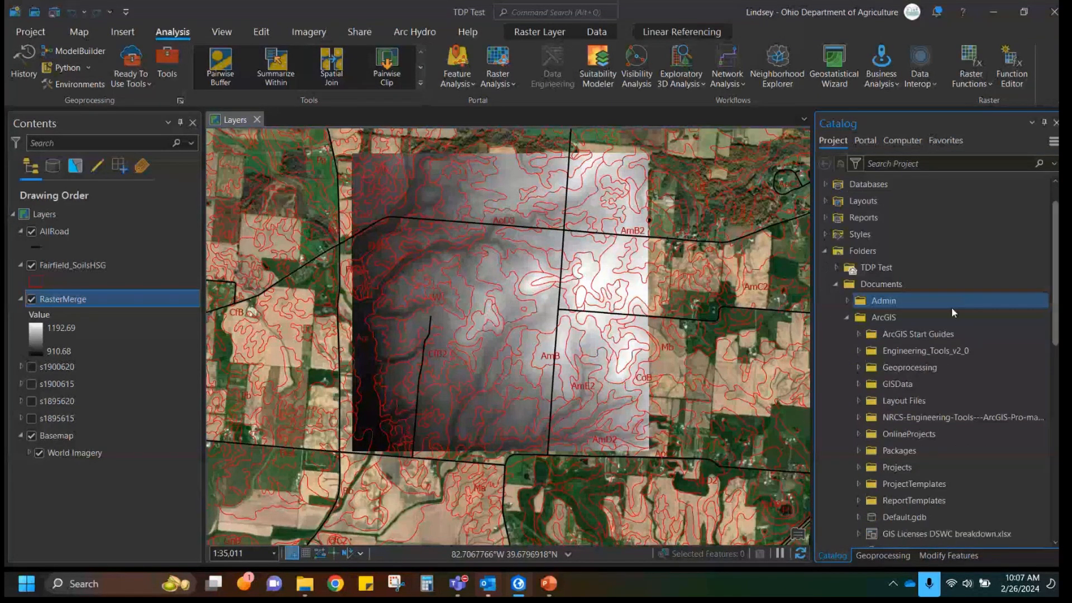
left_click(859, 351)
left_click(870, 368)
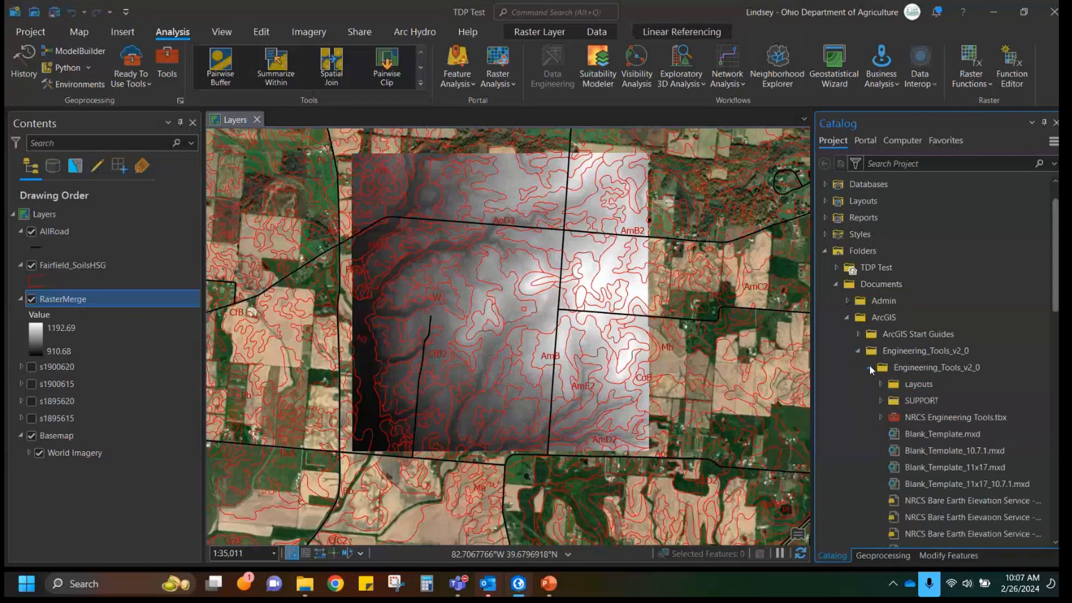
scroll(870, 364, "down", 2)
left_click(880, 349)
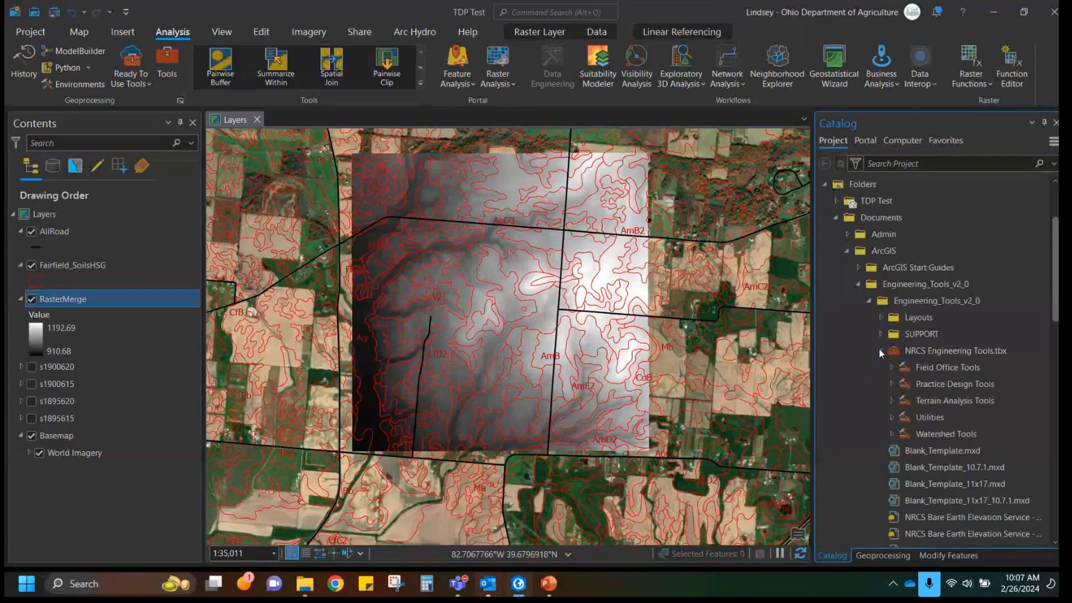
scroll(870, 372, "down", 1)
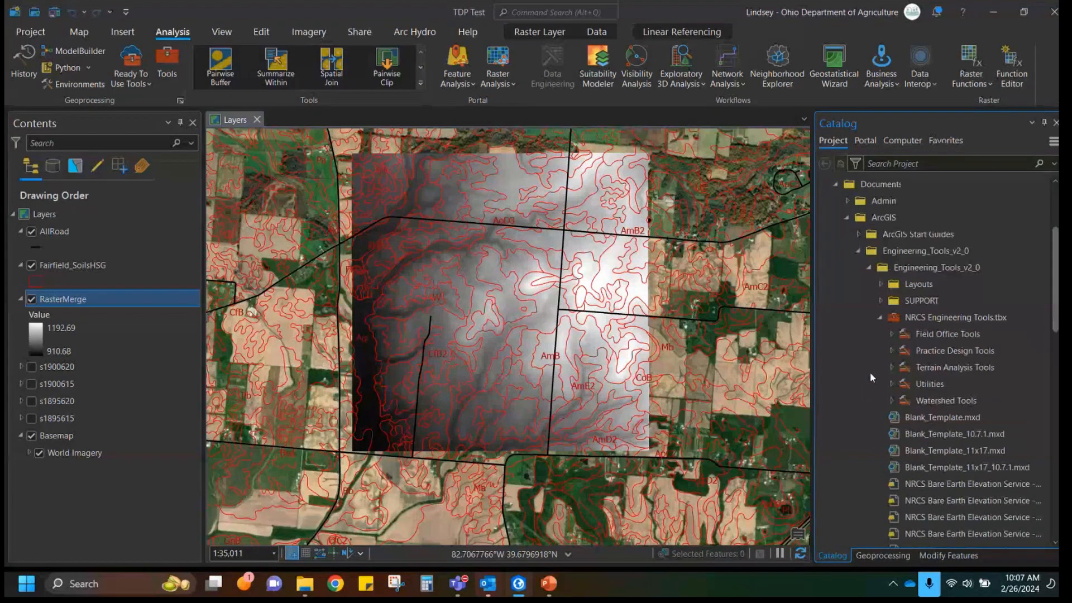
left_click(891, 402)
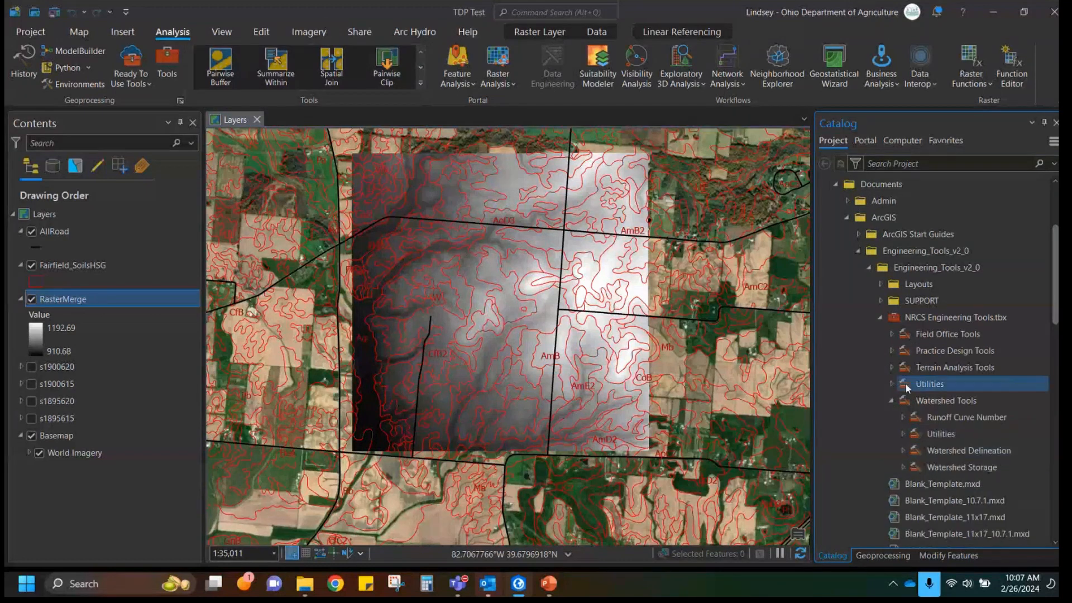
left_click(880, 318)
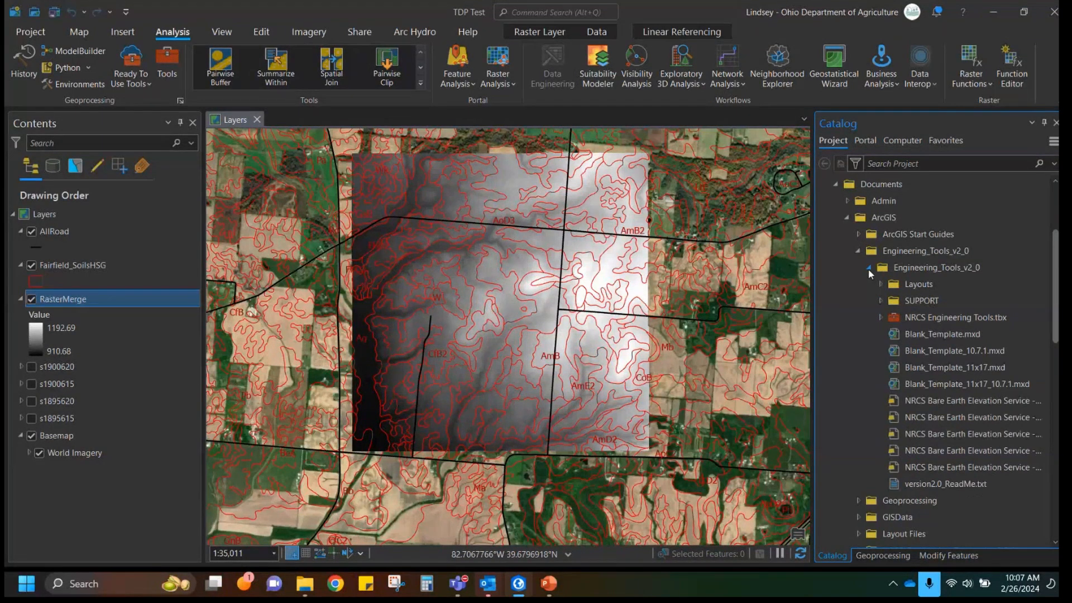
left_click(869, 268)
left_click(857, 251)
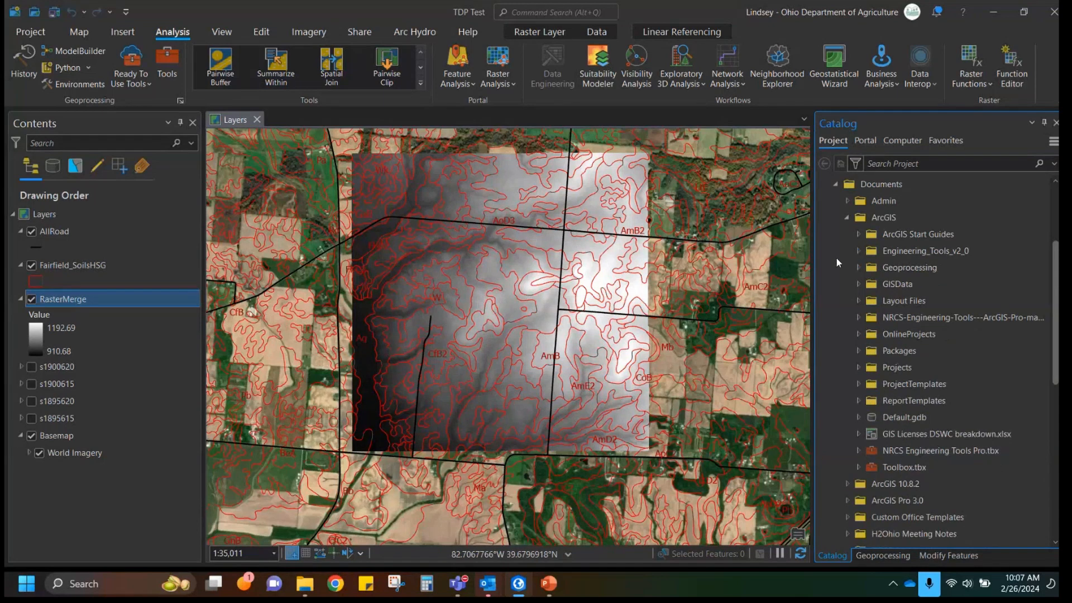
Find NRCS Engineering Tools Pro.tbx in the NRCS-Engineering-Tools ArcGIS Pro folder and show its toolsets and the options for adding it to favorites.
left_click(859, 318)
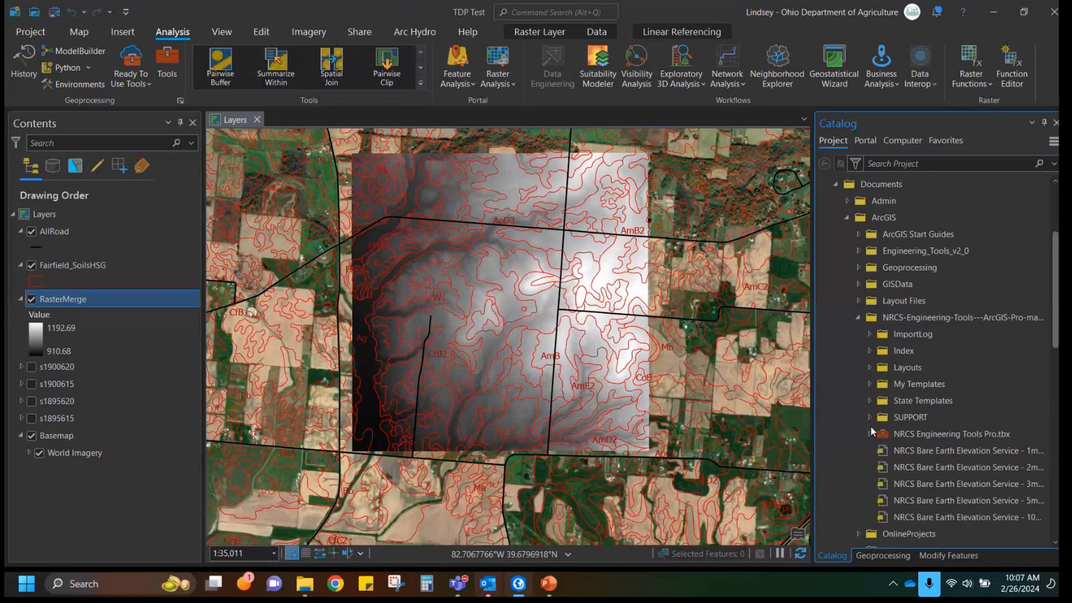
left_click(869, 425)
scroll(851, 393, "down", 2)
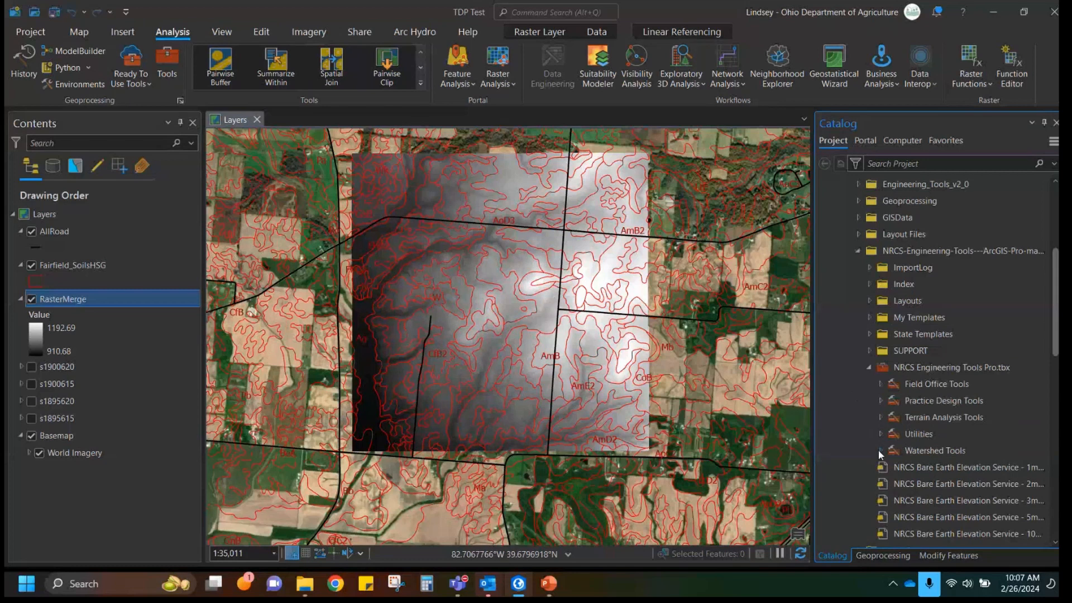
left_click(1000, 405)
left_click(978, 391)
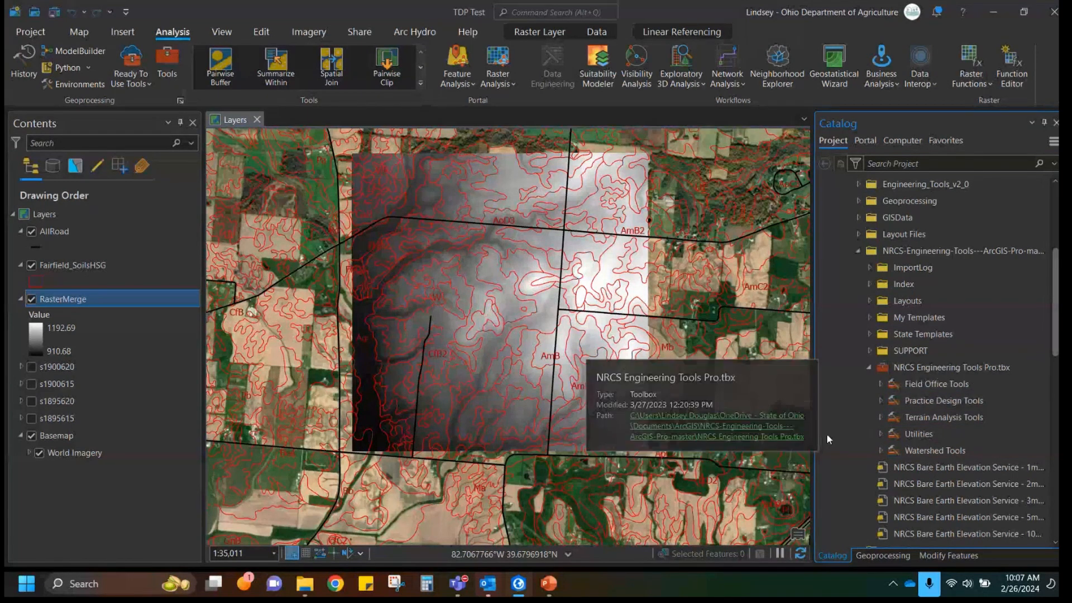
scroll(840, 381, "up", 1)
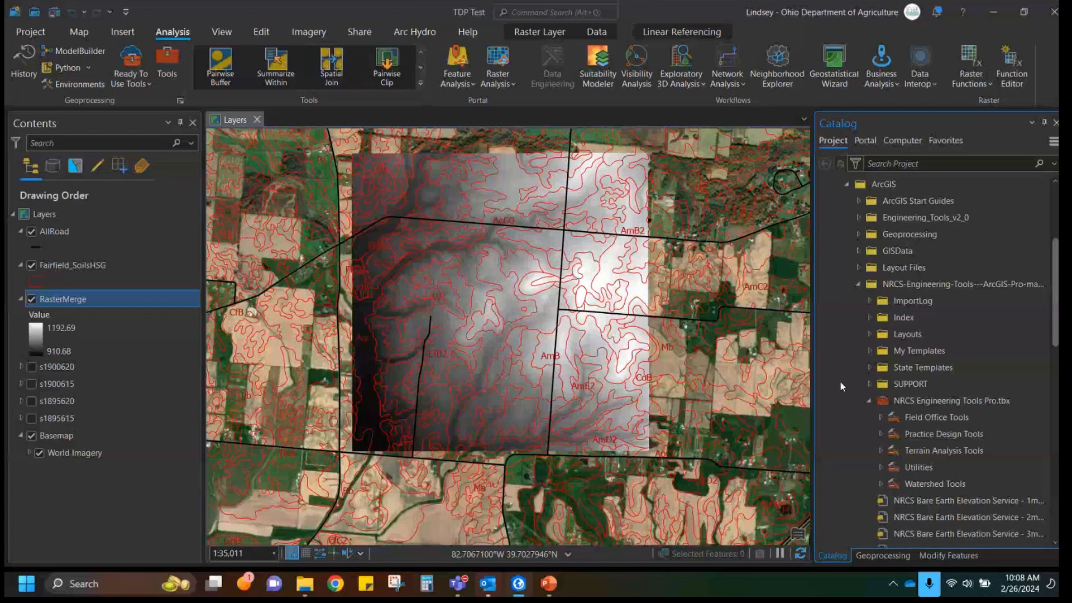
right_click(947, 402)
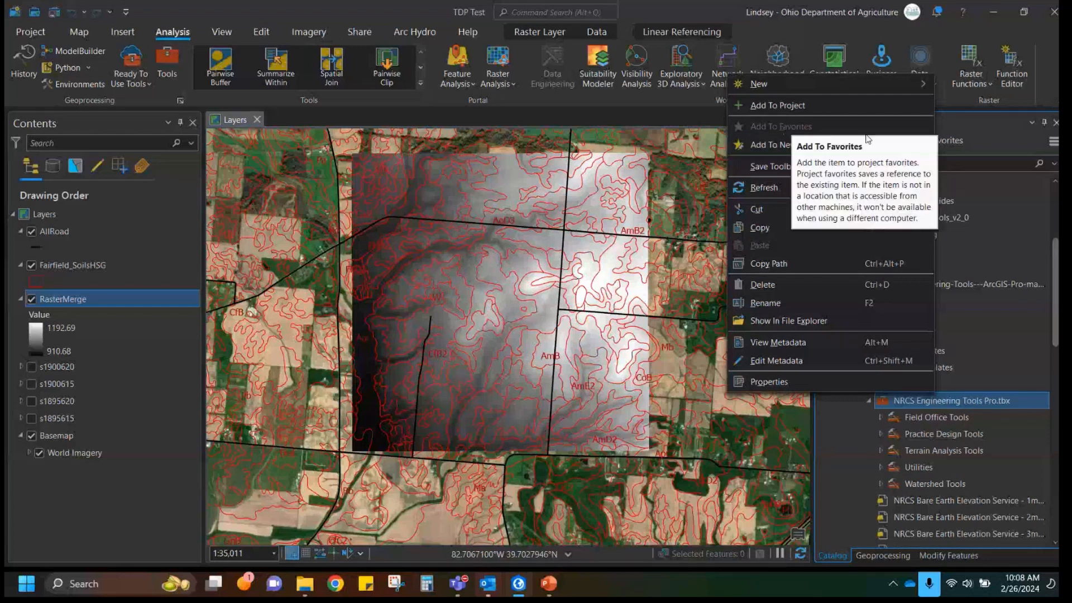
From the favorite NRCS Engineering Tools Pro toolbox, open the Define Area of Interest tool under Watershed Delineation.
left_click(956, 143)
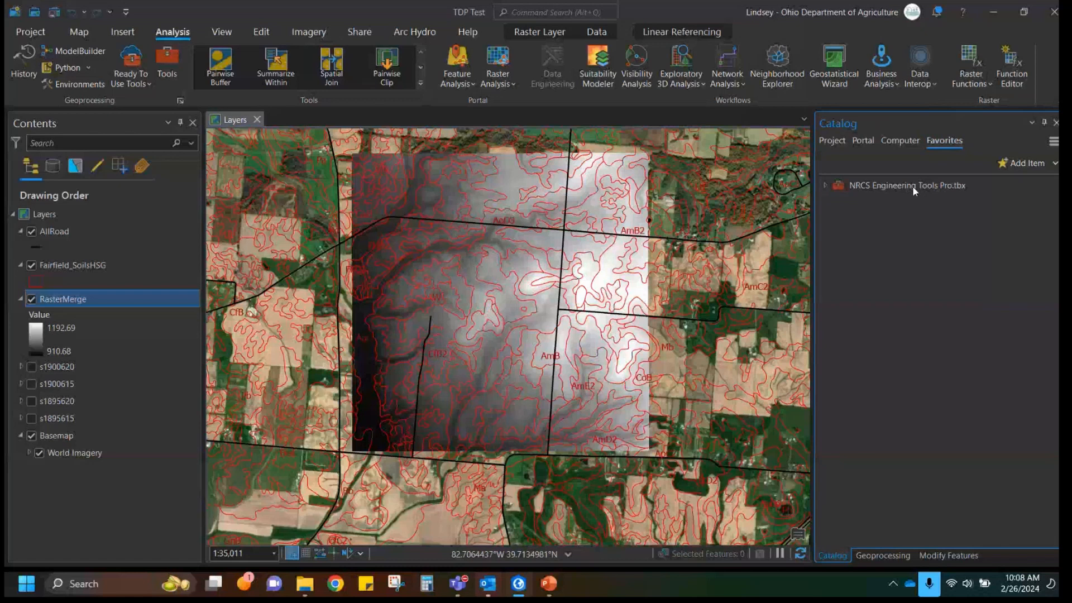
left_click(825, 186)
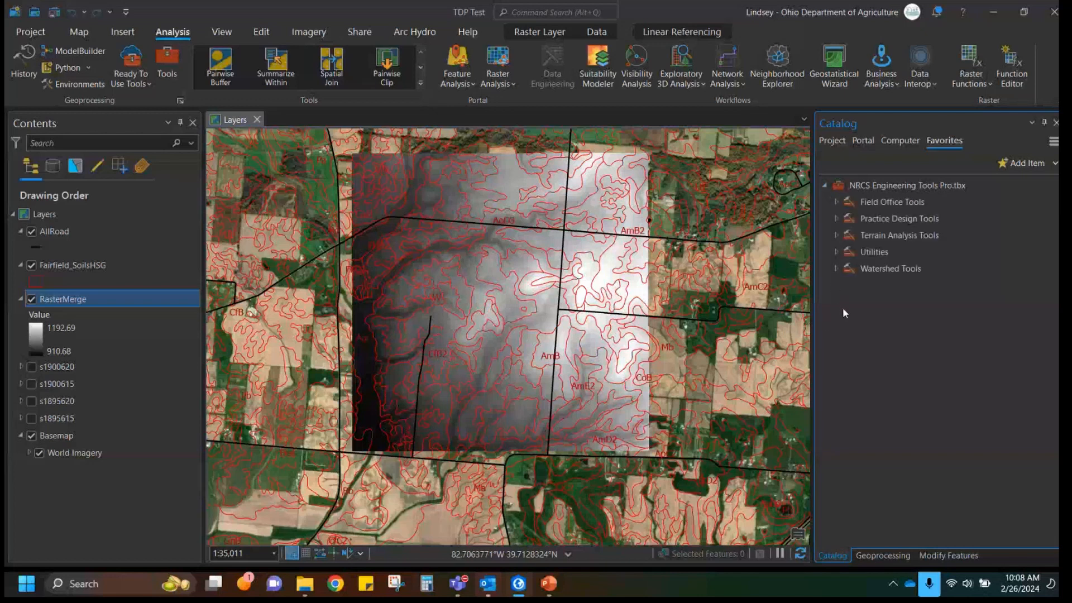
left_click(836, 270)
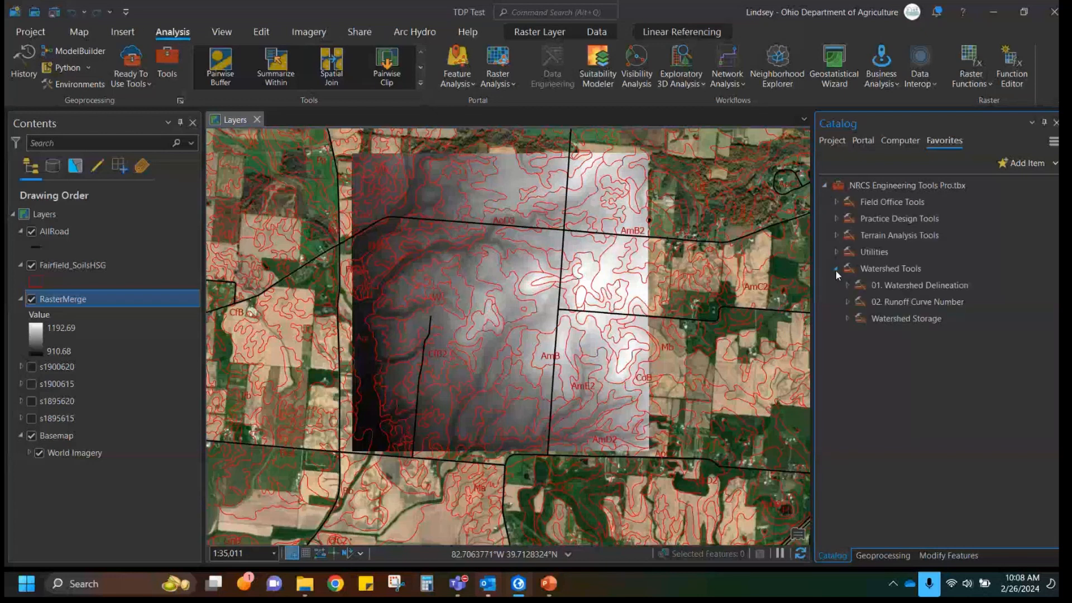
left_click(845, 286)
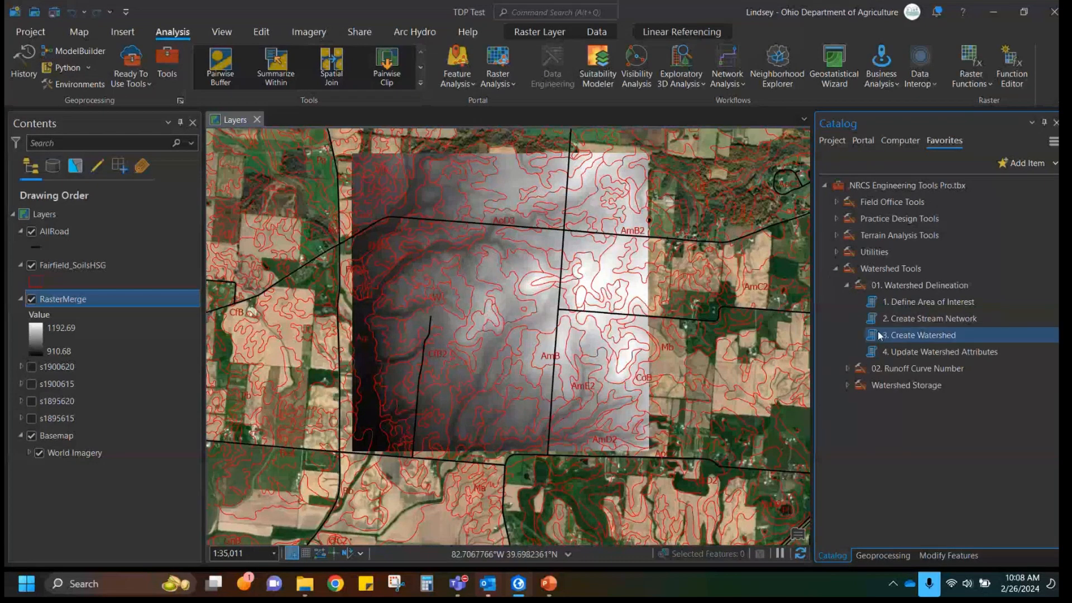
right_click(922, 302)
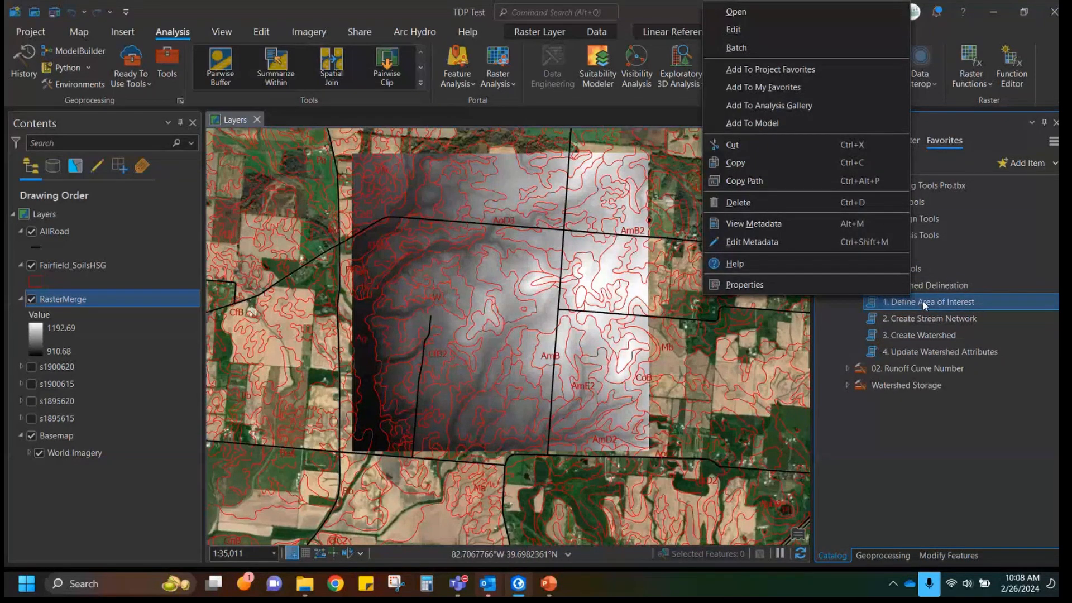
left_click(816, 8)
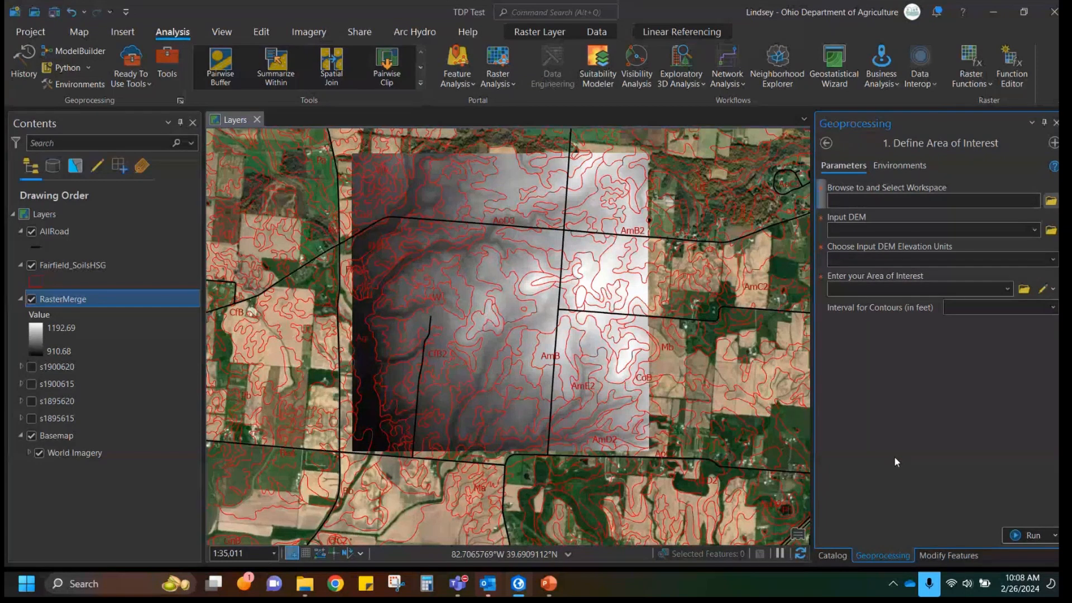
Set the tool's workspace to the Test folder inside Watersheds on the C: drive.
left_click(961, 293)
left_click(1051, 200)
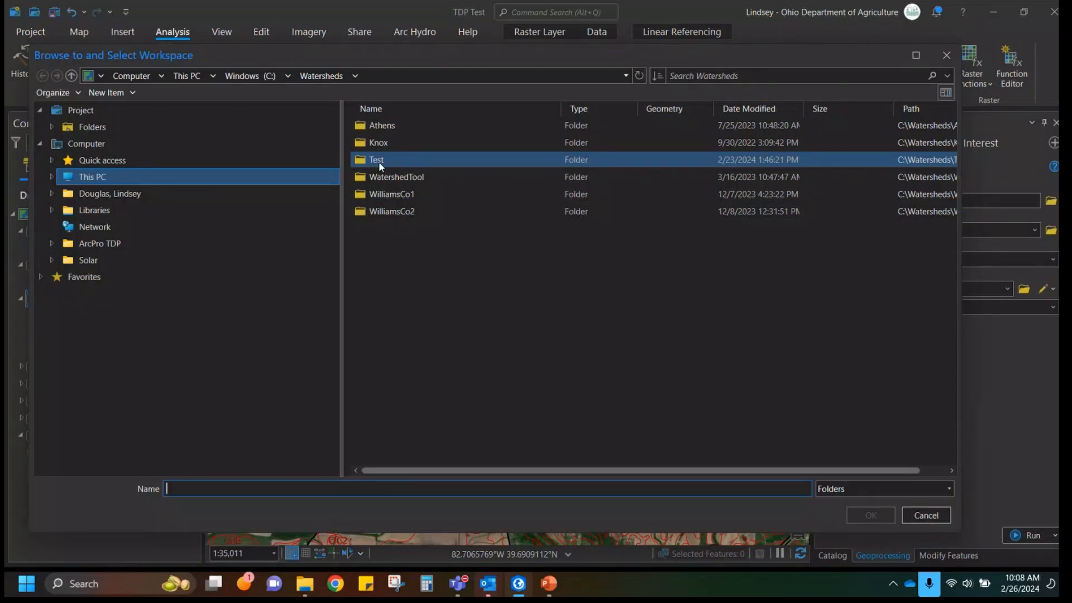
left_click(378, 162)
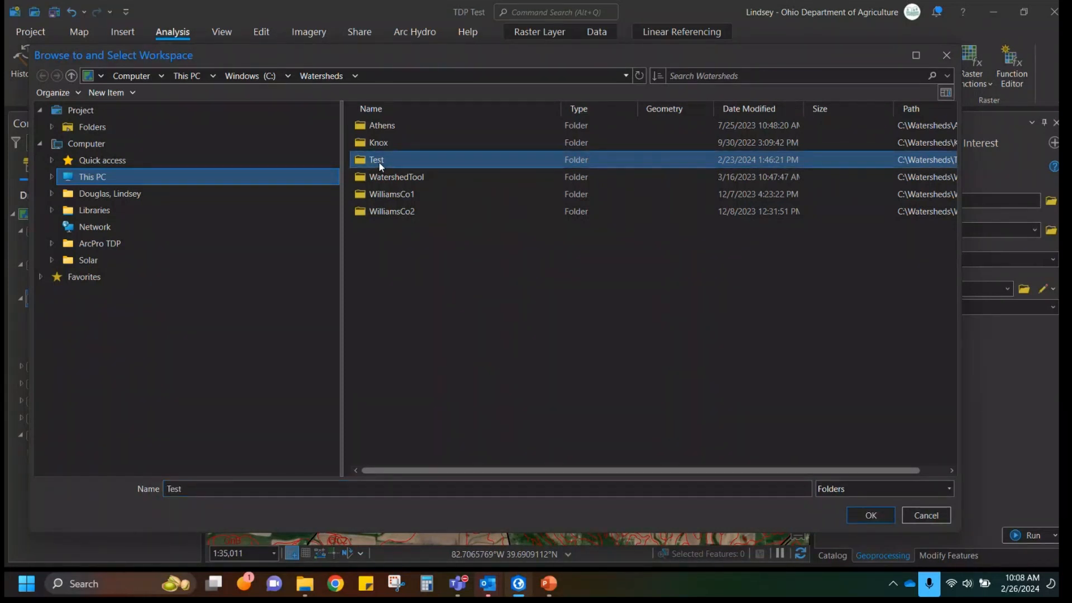
left_click(923, 518)
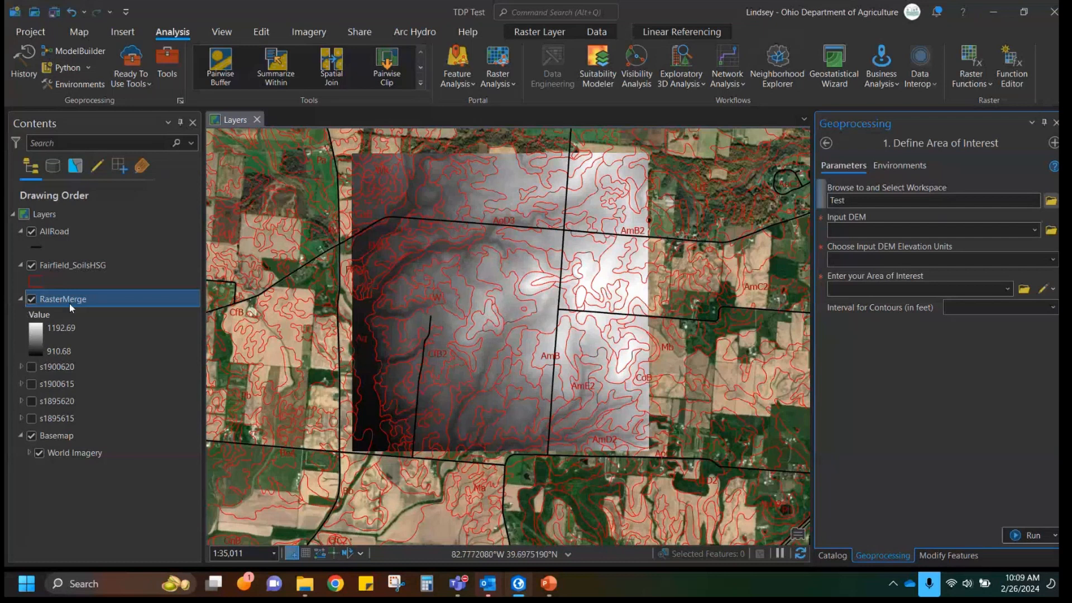
Use RasterMerge as the input DEM and set its elevation units to Feet.
left_click_drag(48, 301, 916, 234)
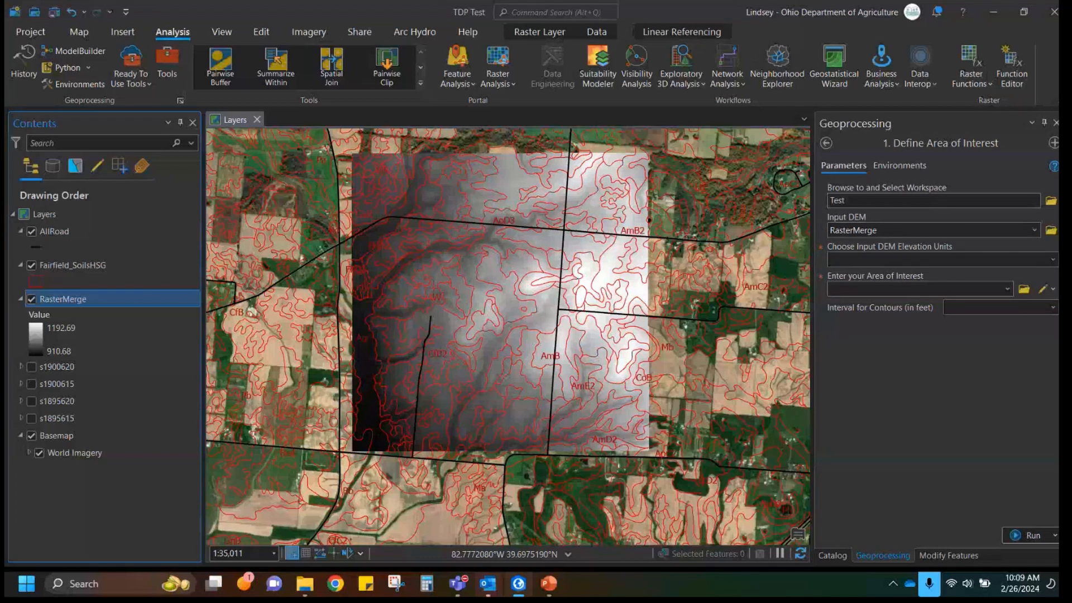
left_click(1034, 230)
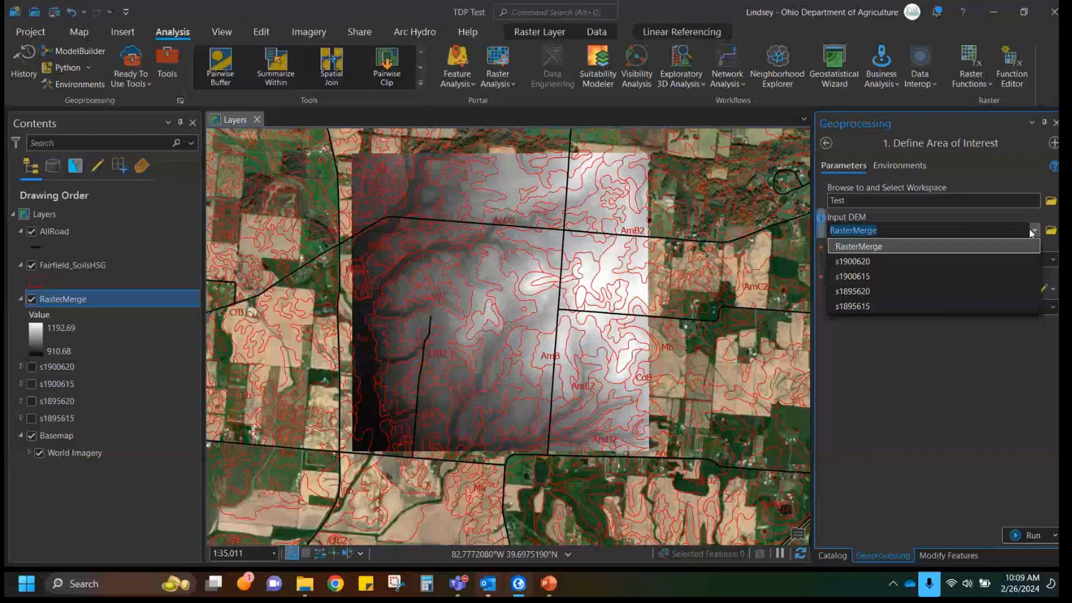
left_click(1033, 229)
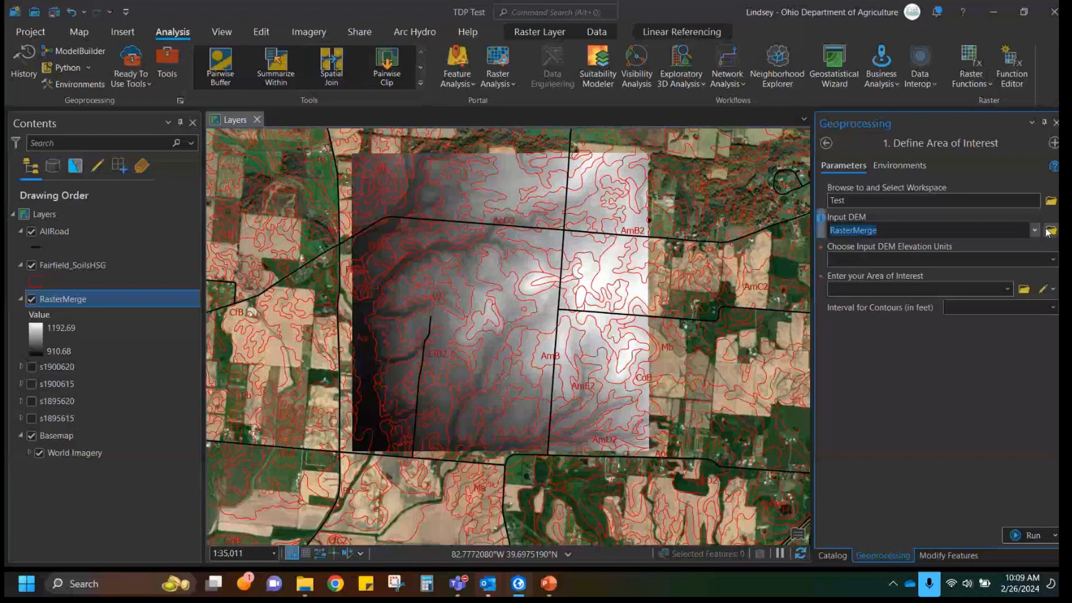
left_click(1050, 231)
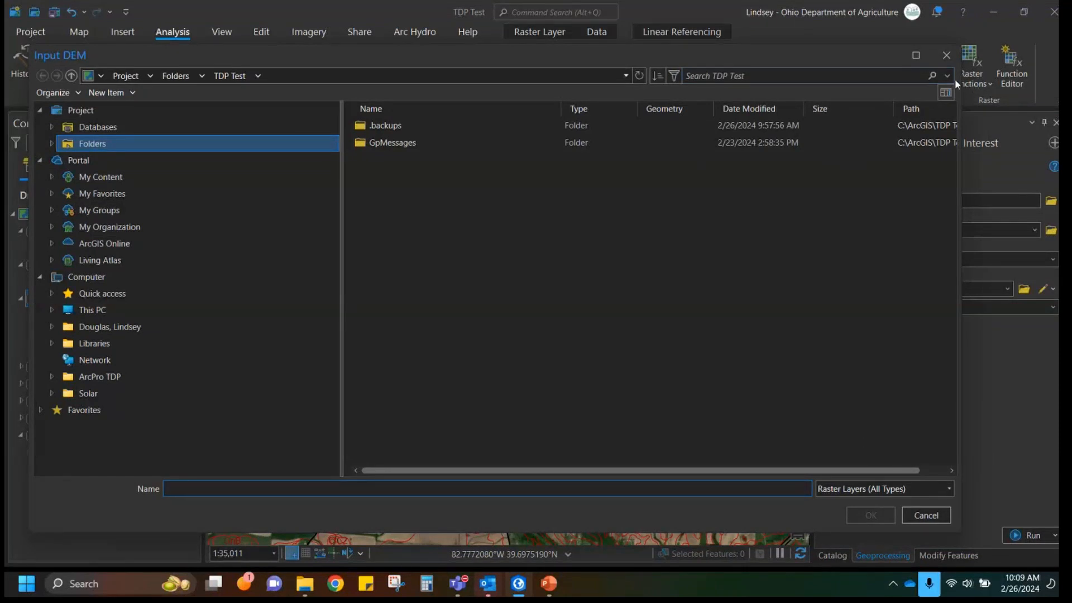
left_click(947, 56)
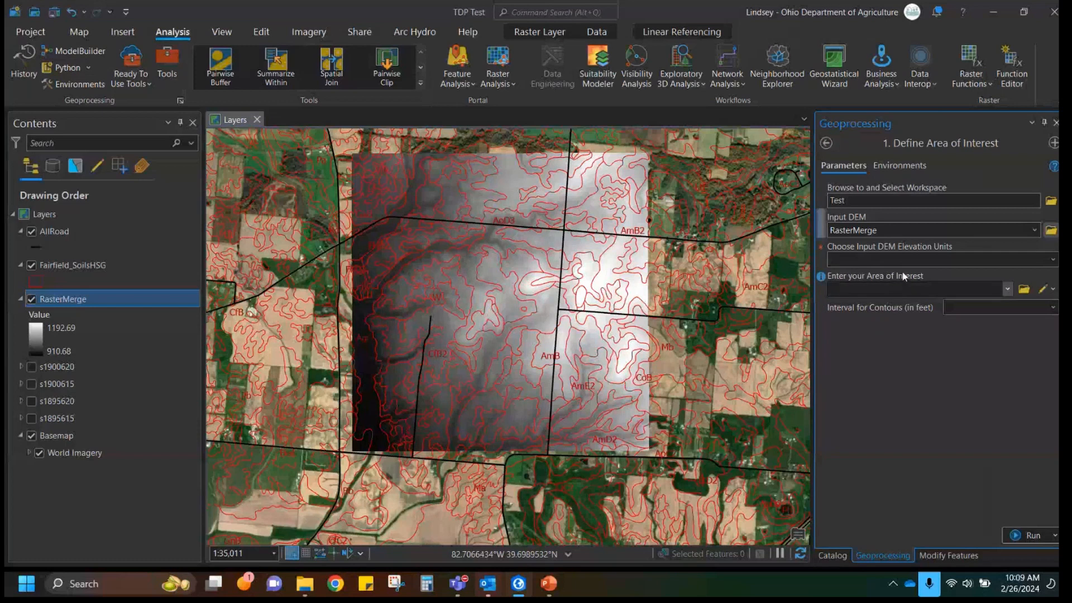
left_click(1052, 261)
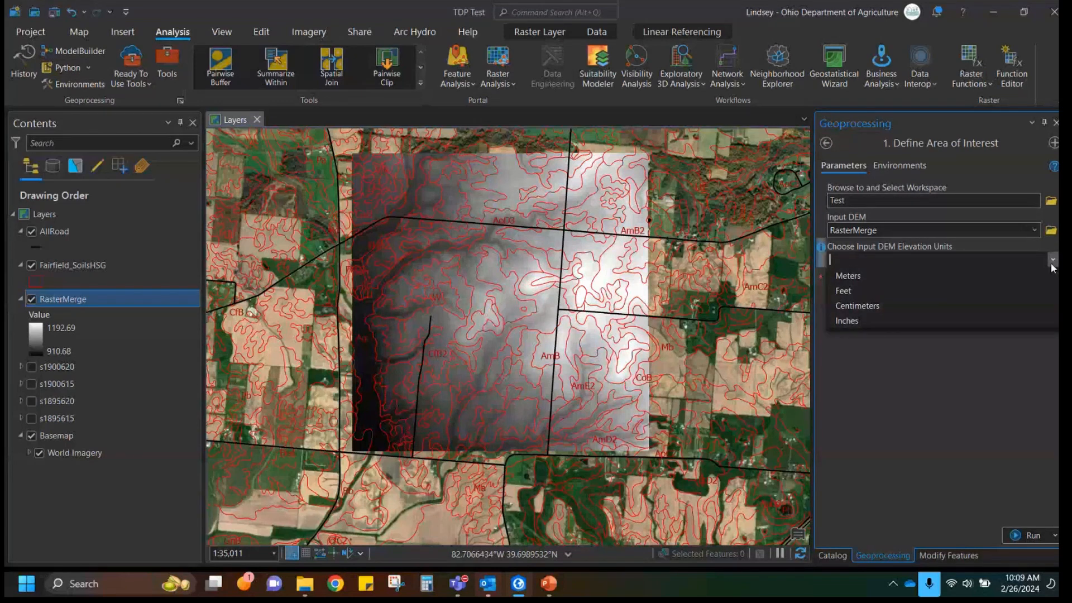
left_click(852, 290)
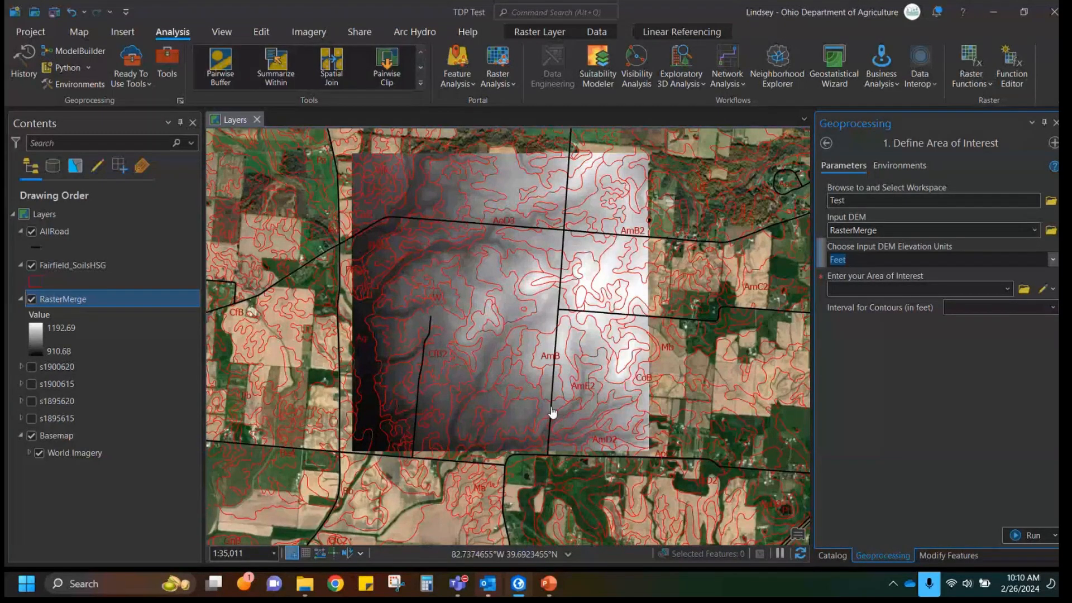
Draw a four-cornered area of interest polygon over RasterMerge, reaching its east and south edges but leaving out its northern and western strips.
left_click(1054, 289)
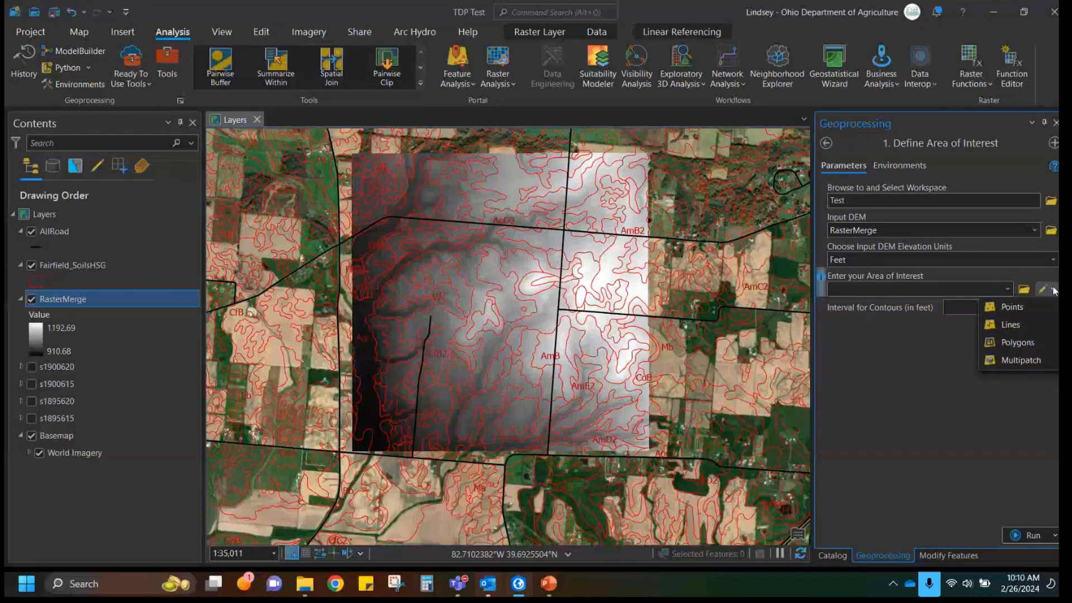
left_click(1027, 342)
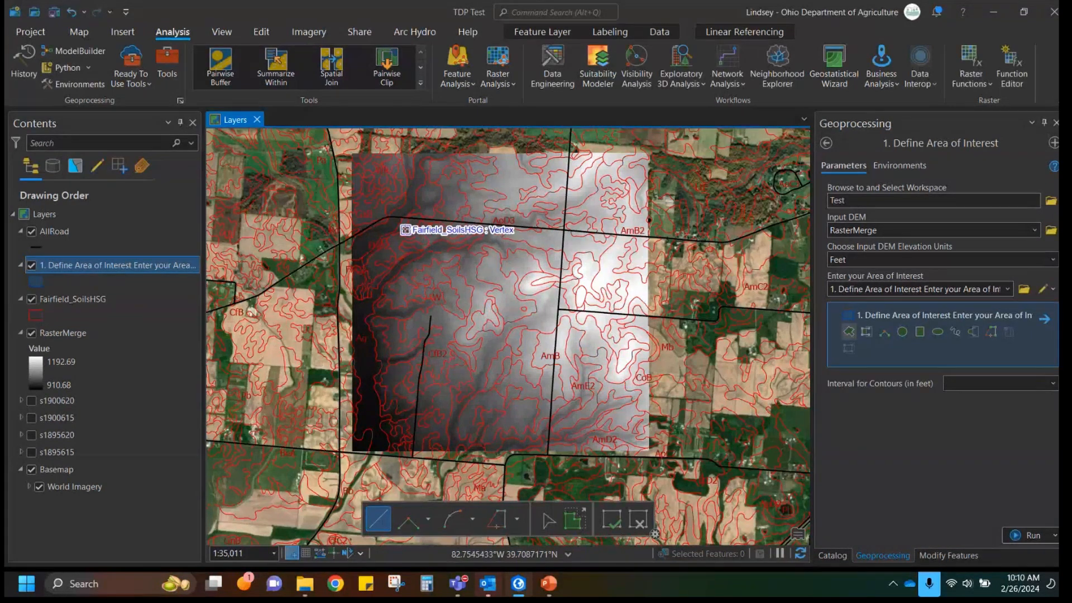
left_click(396, 229)
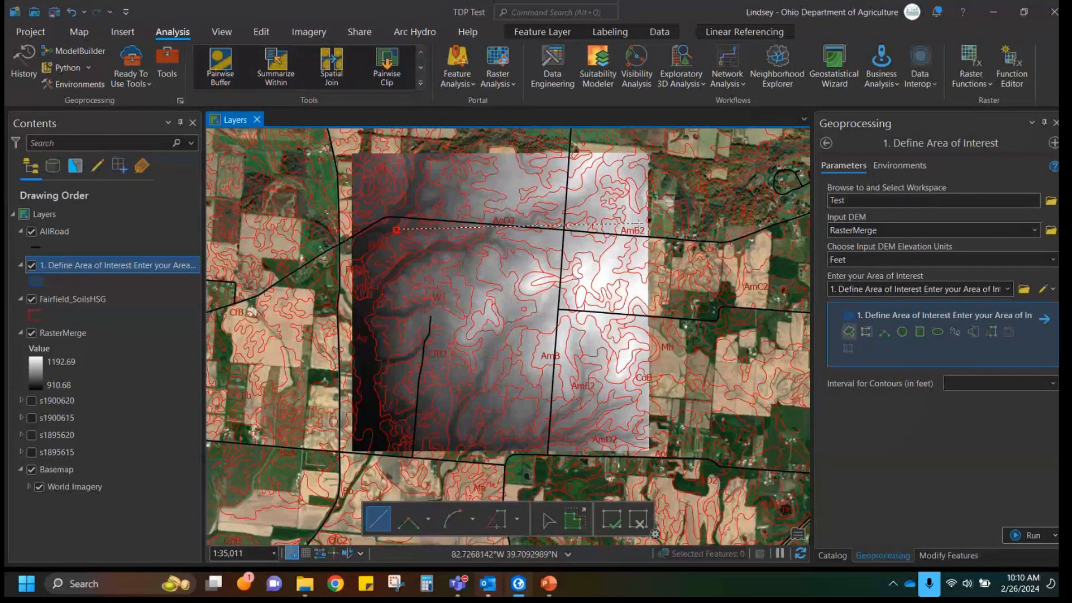
left_click(646, 222)
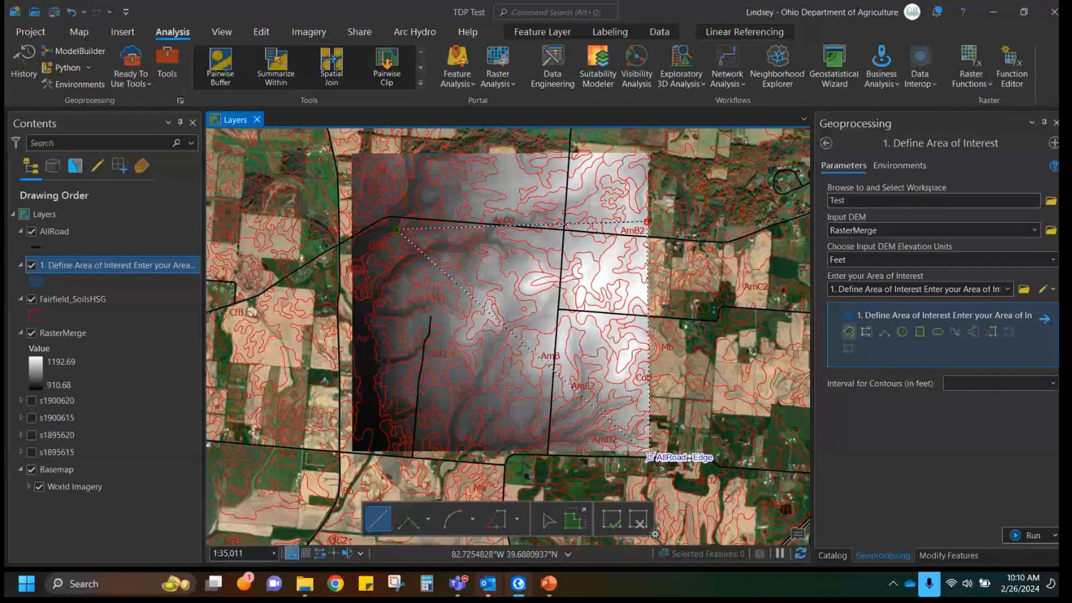
left_click(648, 451)
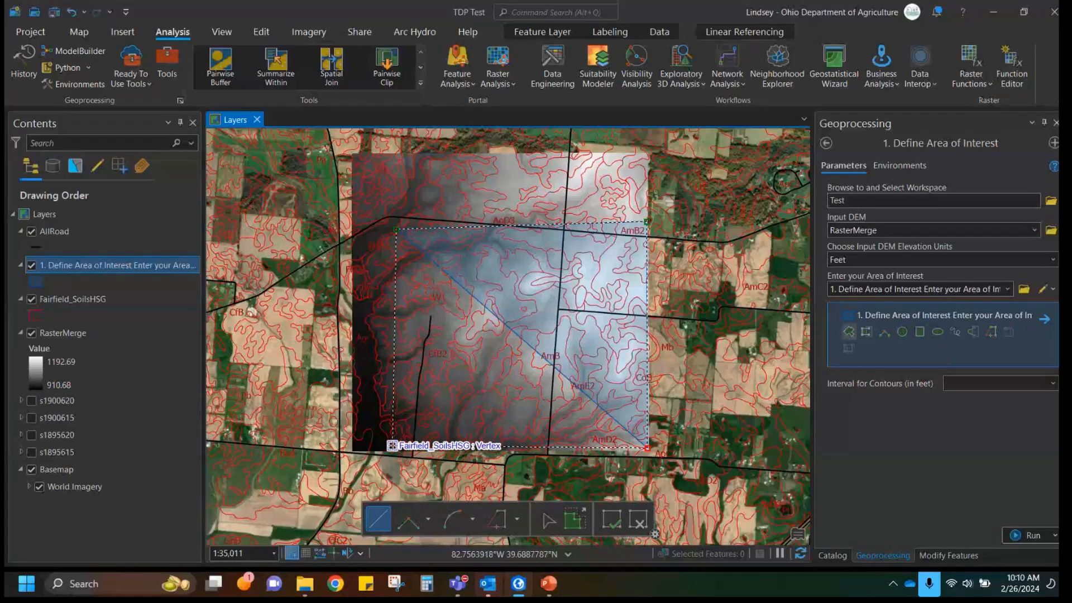
left_click(393, 448)
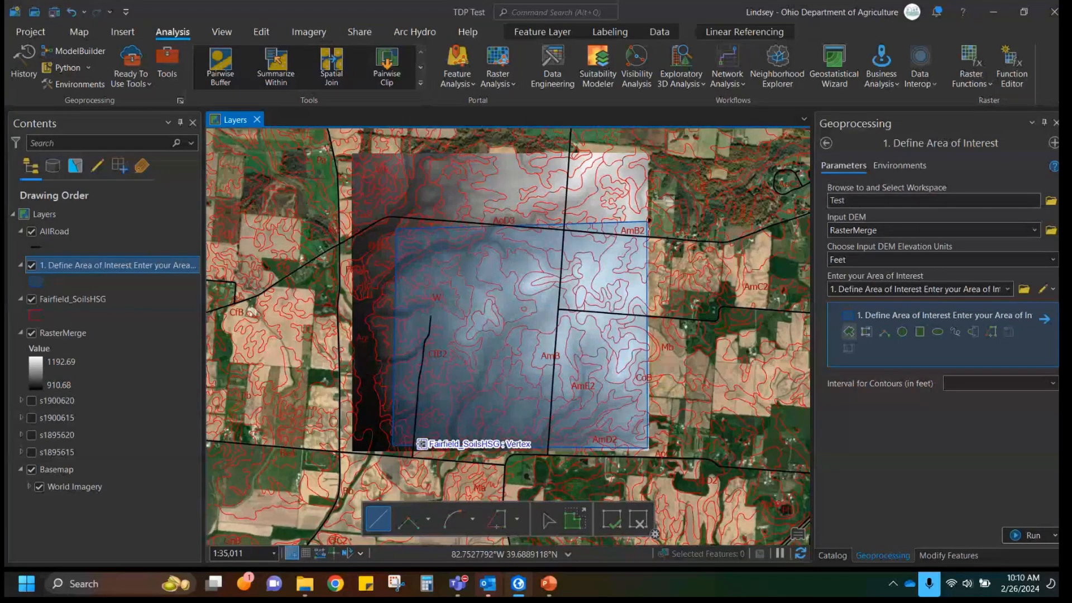
left_click(1014, 431)
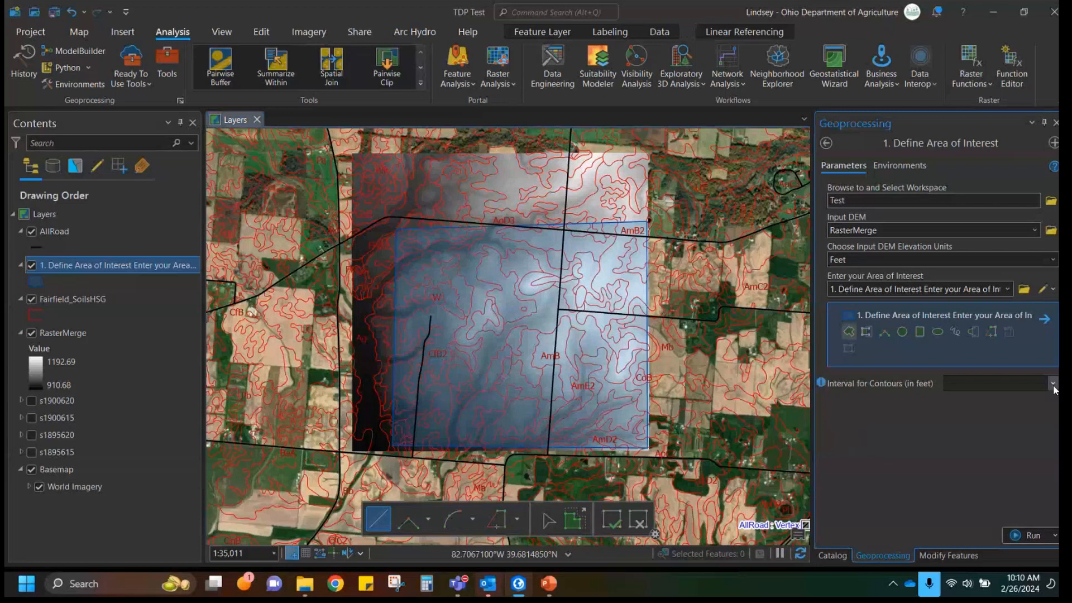
Set the contour interval to 5 feet and run the Define Area of Interest tool.
left_click(1053, 384)
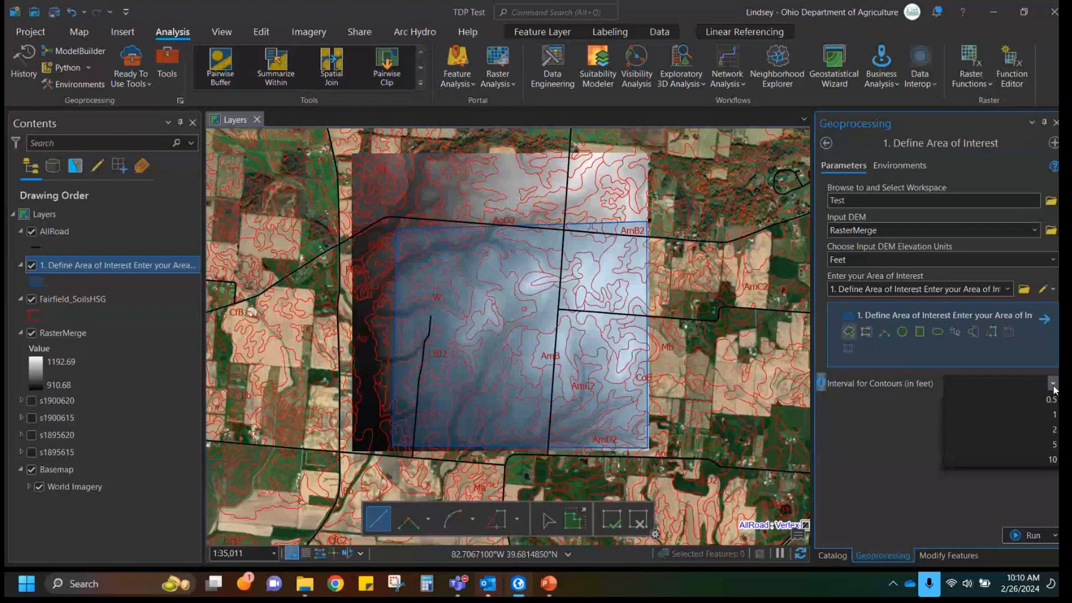
left_click(1031, 447)
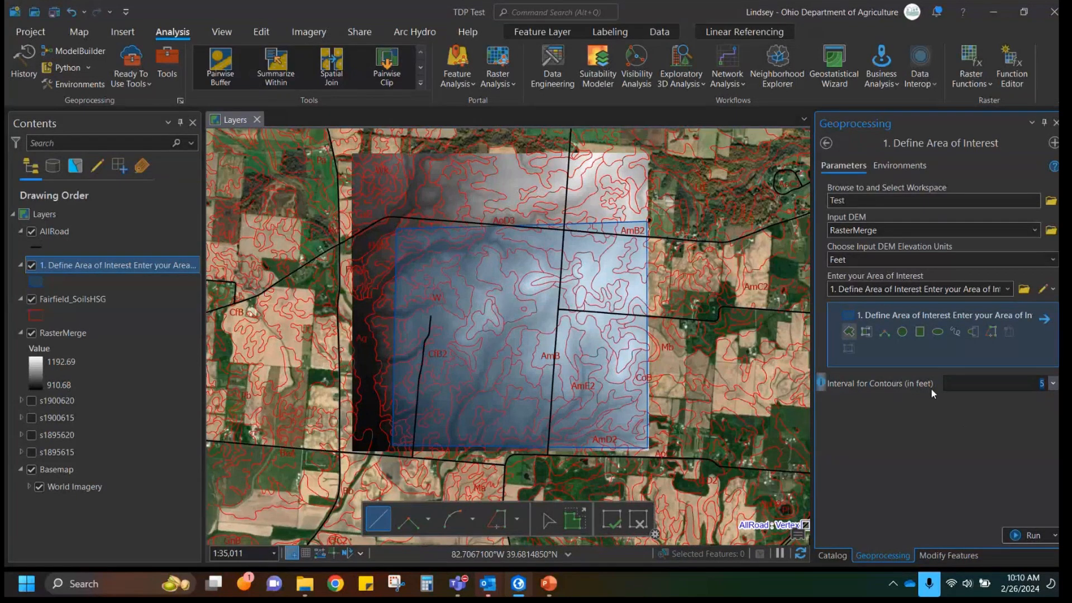
left_click(1053, 383)
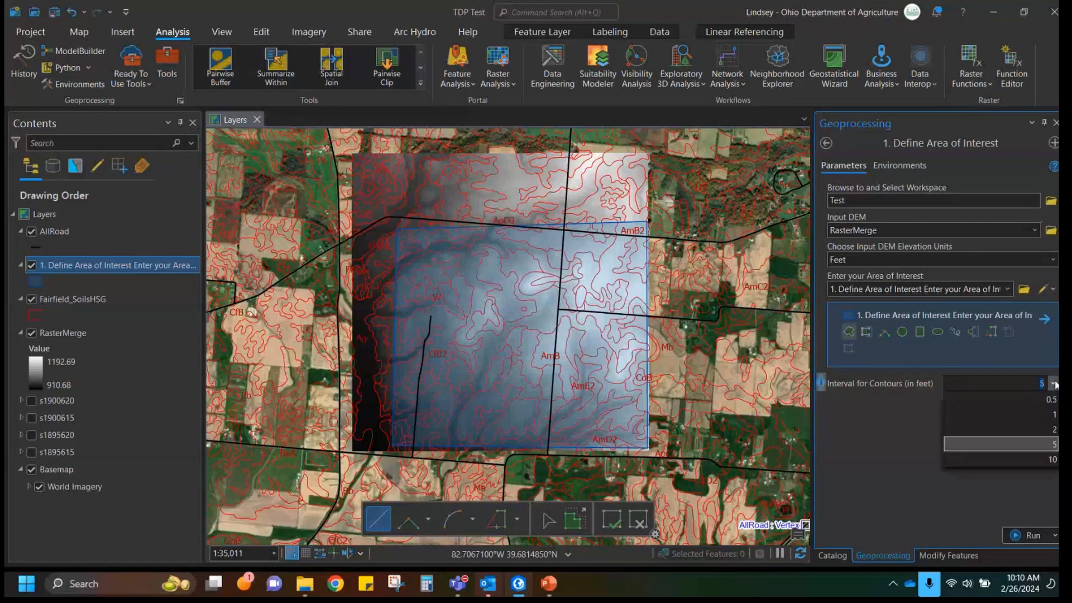
left_click(1054, 385)
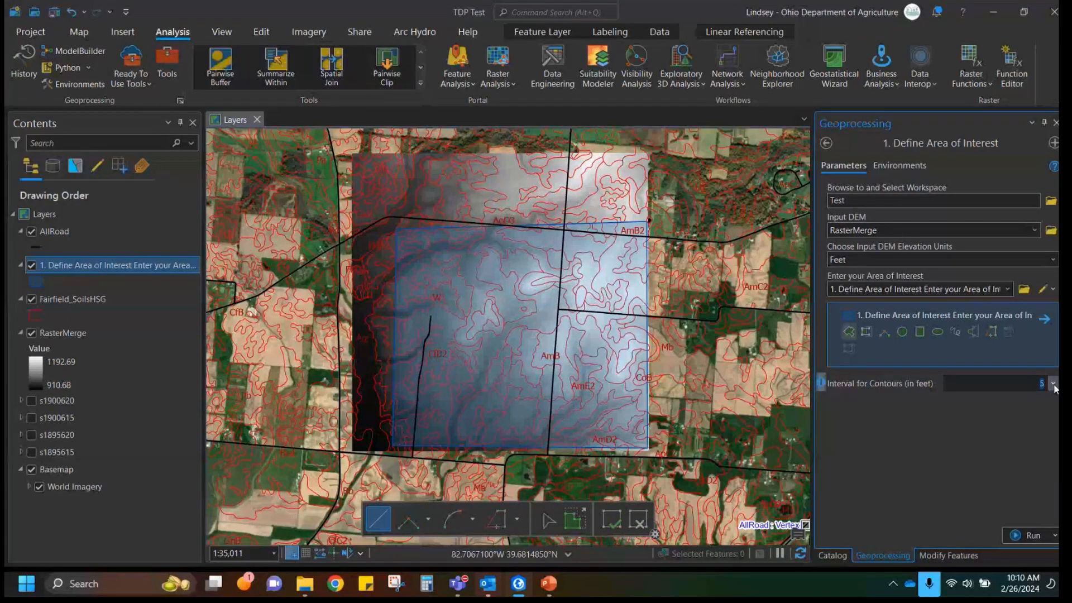
left_click(1028, 528)
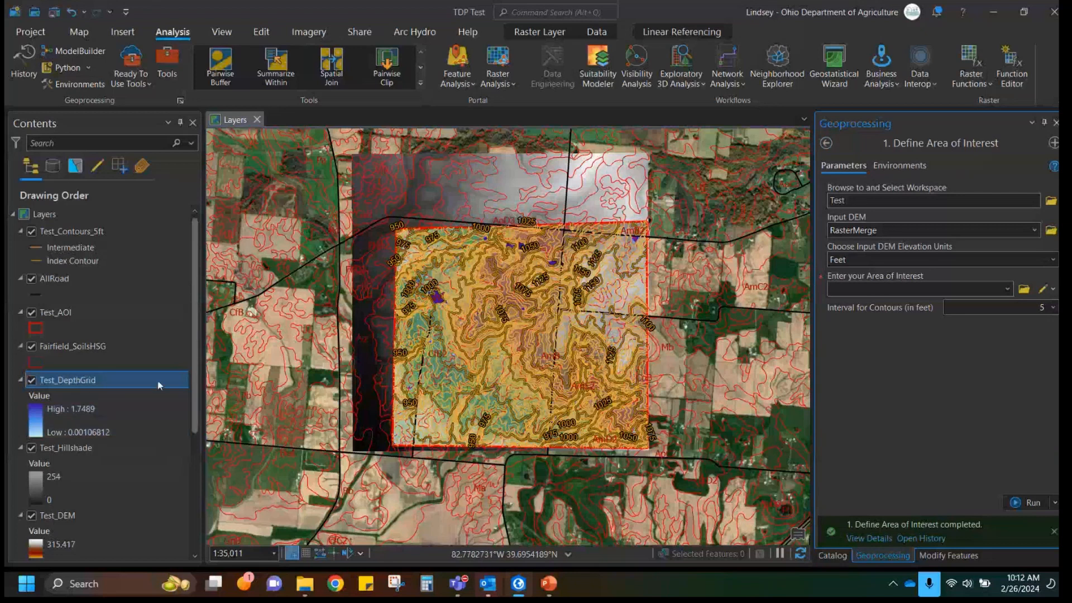
Look through the generated layers and turn off Test_Contours_5ft, Test_Hillshade, Test_DEM and RasterMerge.
scroll(140, 357, "down", 3)
left_click(64, 441)
scroll(50, 402, "down", 1)
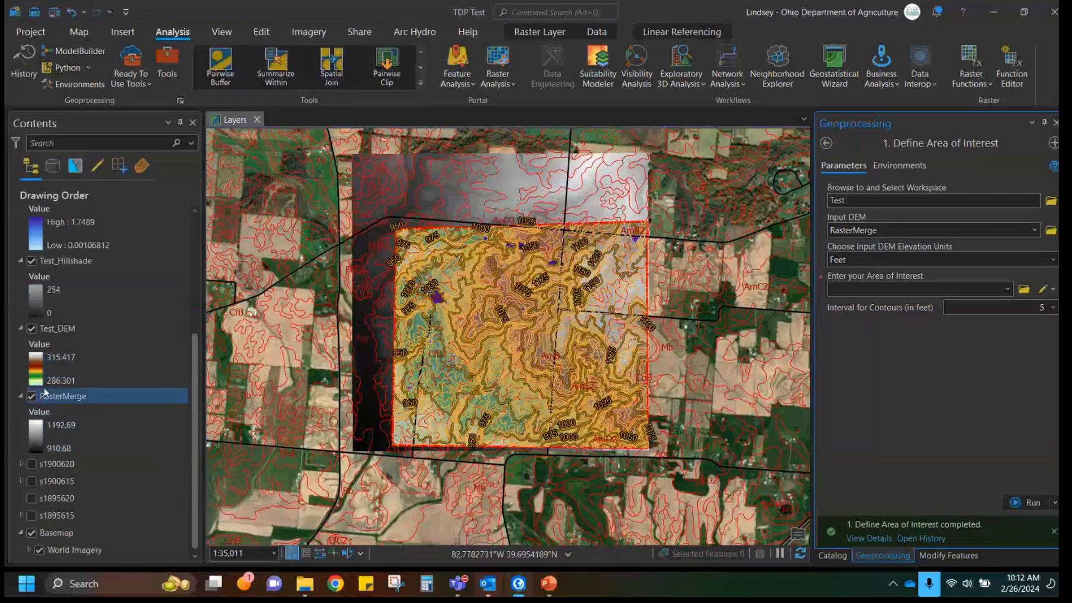
scroll(115, 371, "up", 1)
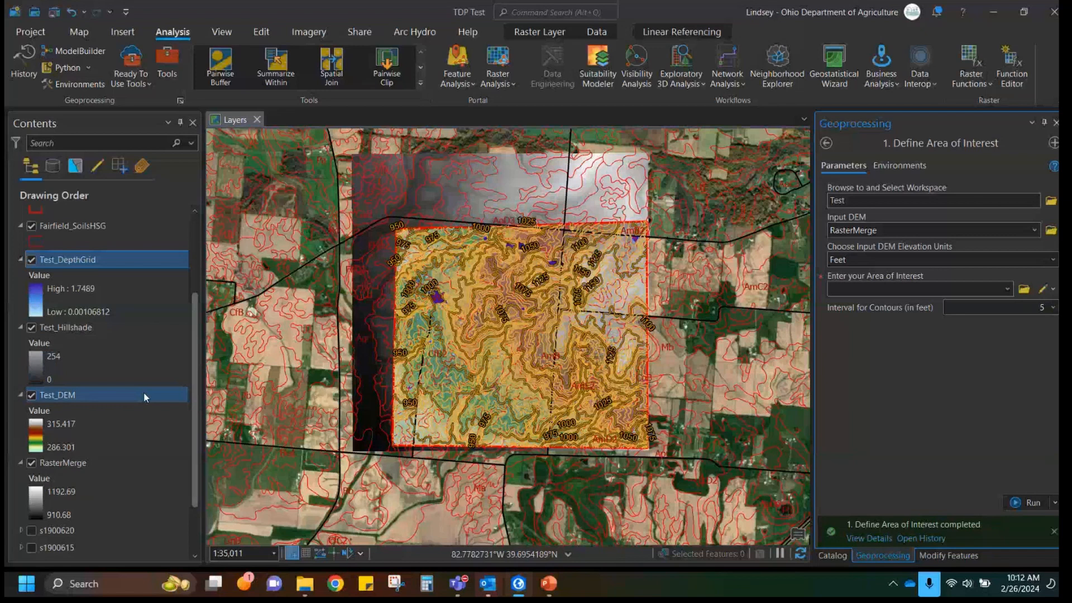
scroll(78, 416, "down", 1)
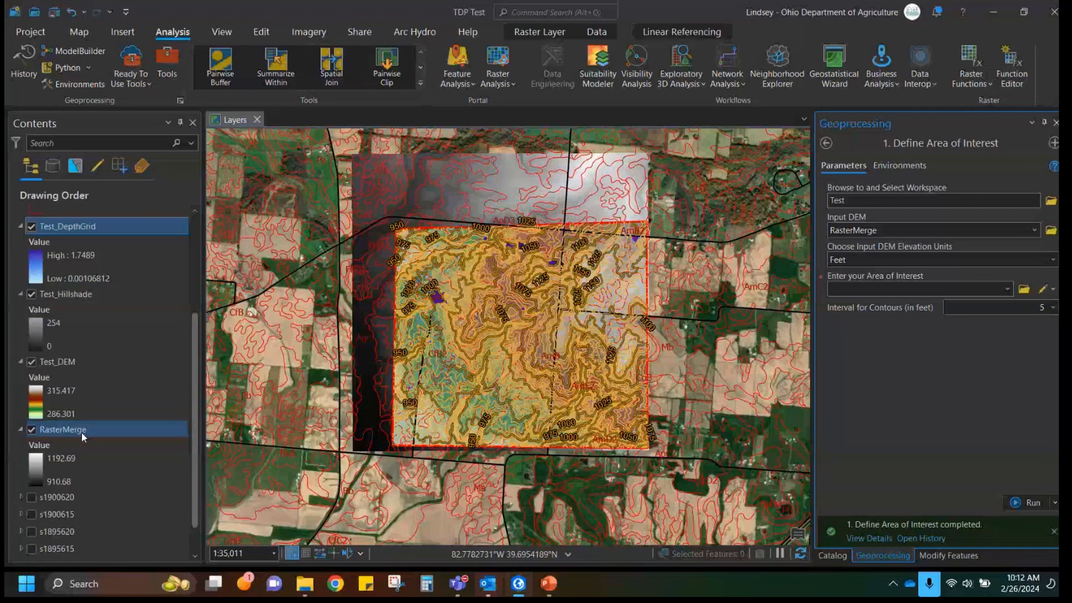
scroll(81, 431, "up", 5)
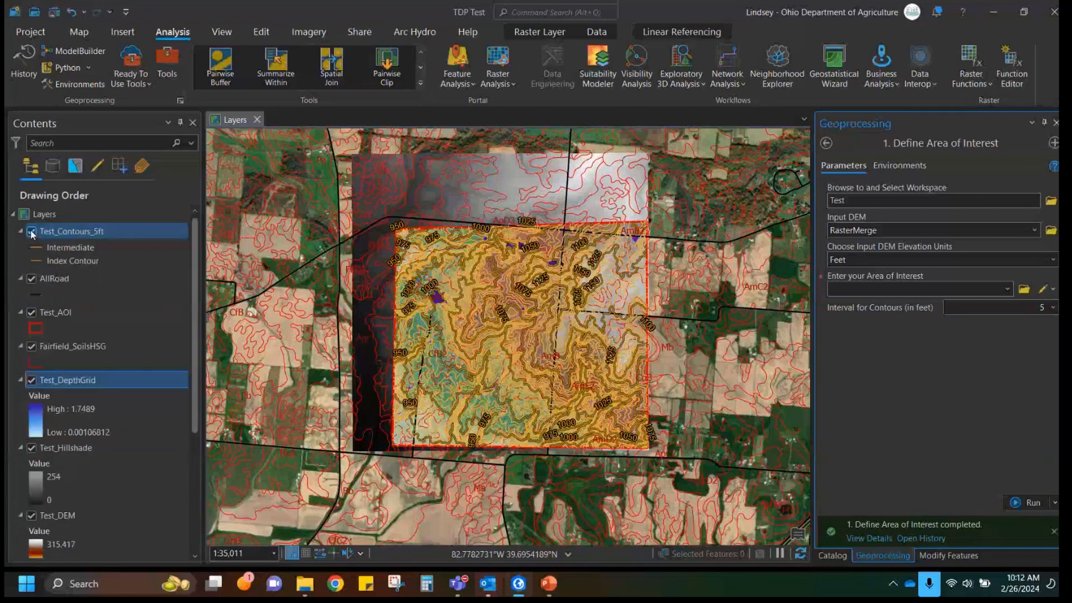
left_click(32, 232)
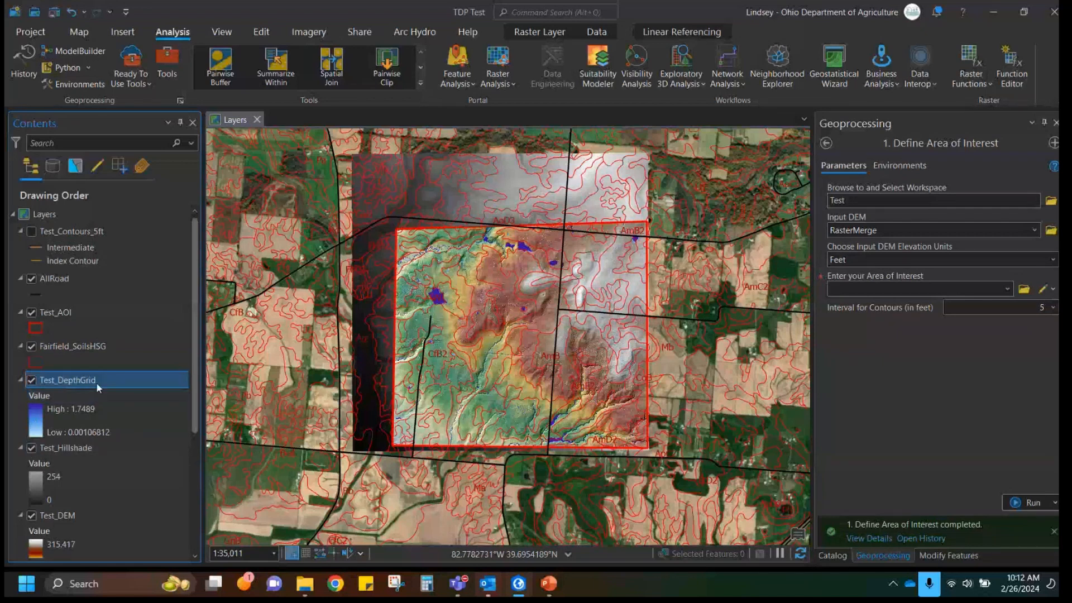
left_click(31, 448)
scroll(122, 467, "down", 3)
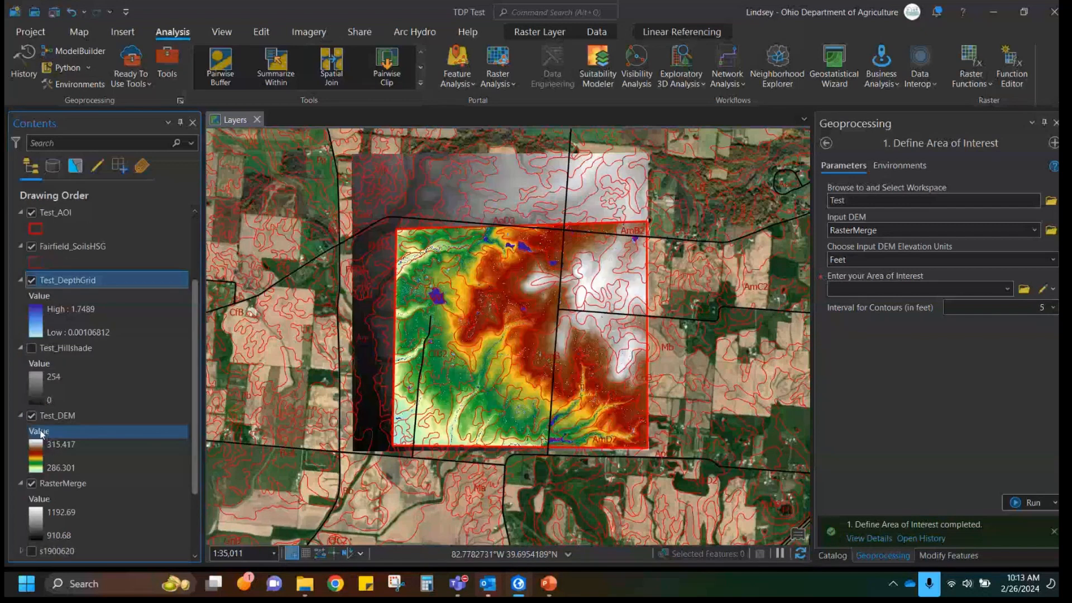
left_click(31, 415)
left_click(32, 484)
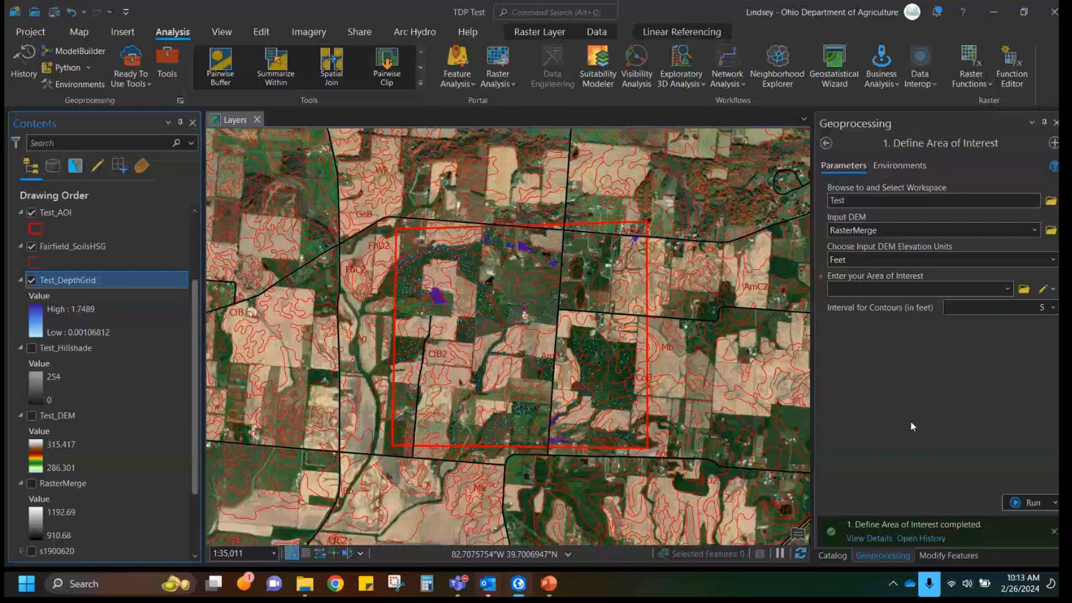
Open the Create Stream Network tool under Watershed Delineation and use Test_AOI as its Project_AOI feature.
left_click(826, 144)
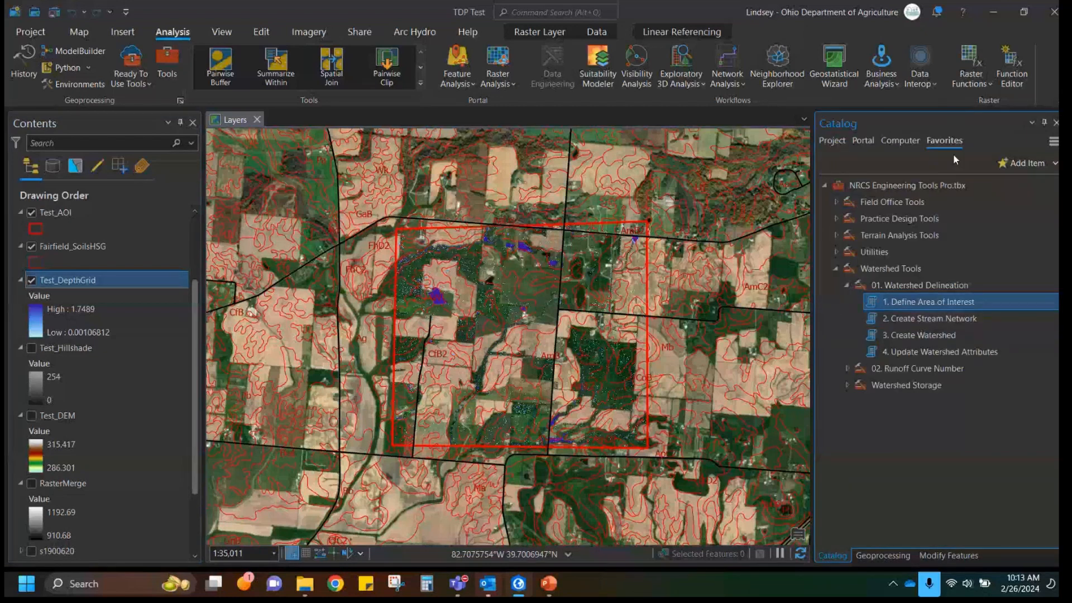
left_click(914, 320)
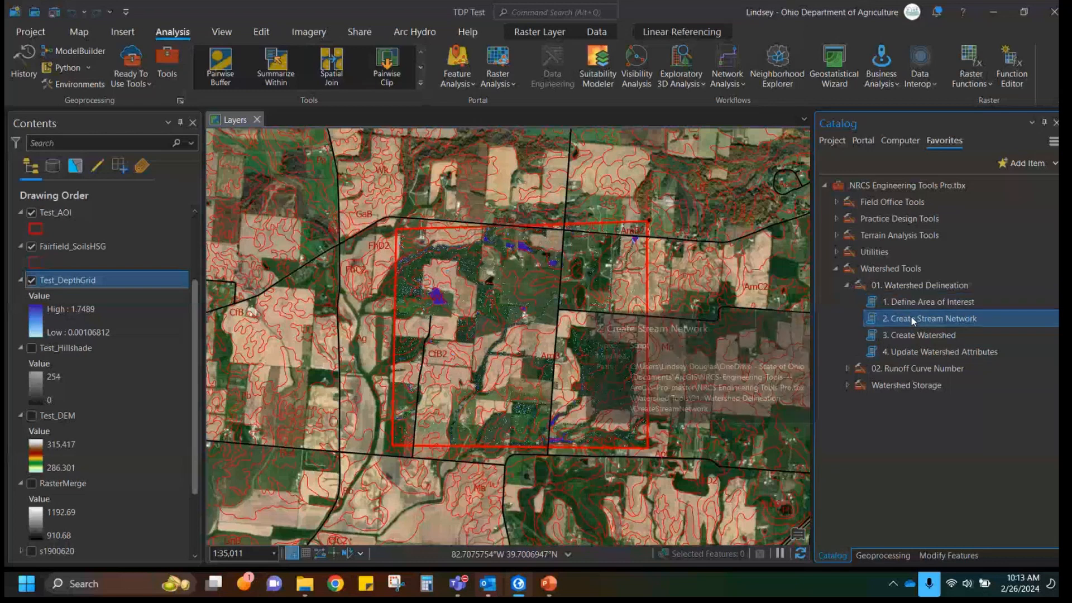
right_click(913, 319)
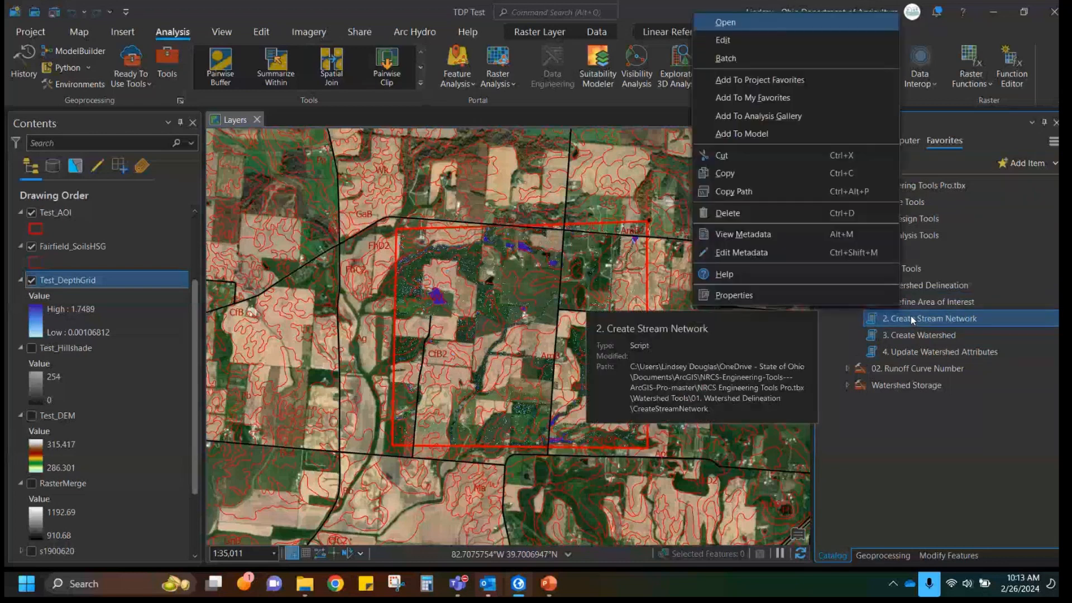
left_click(762, 25)
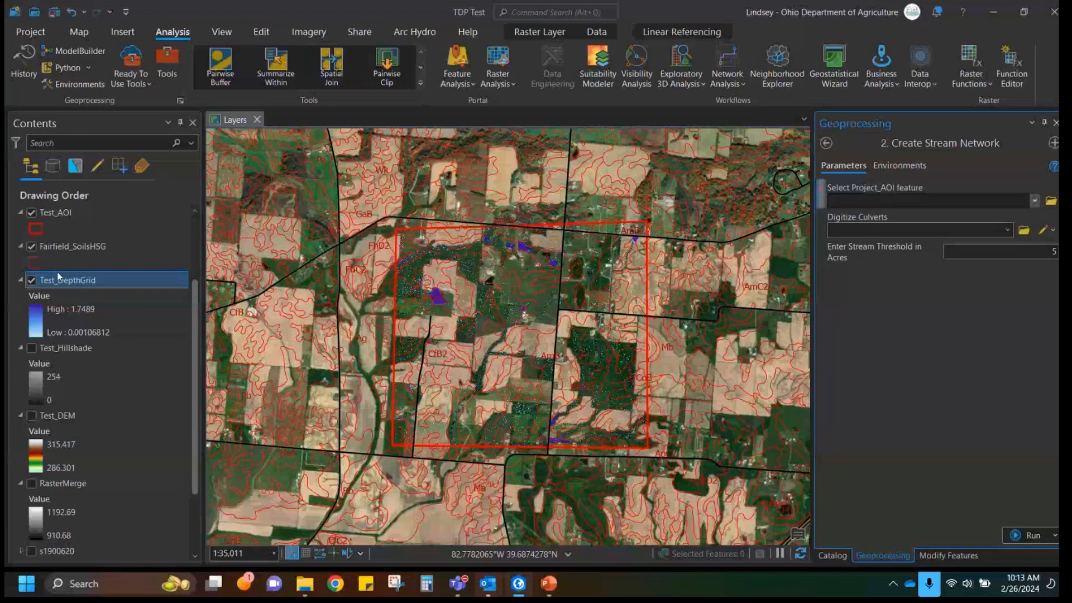
scroll(61, 268, "up", 1)
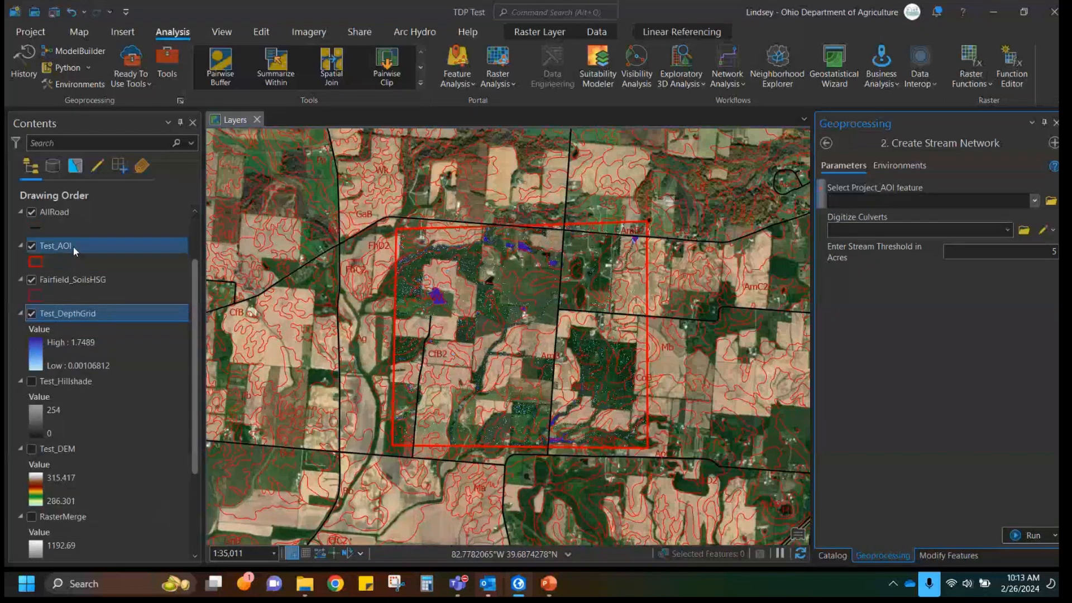
scroll(74, 247, "up", 1)
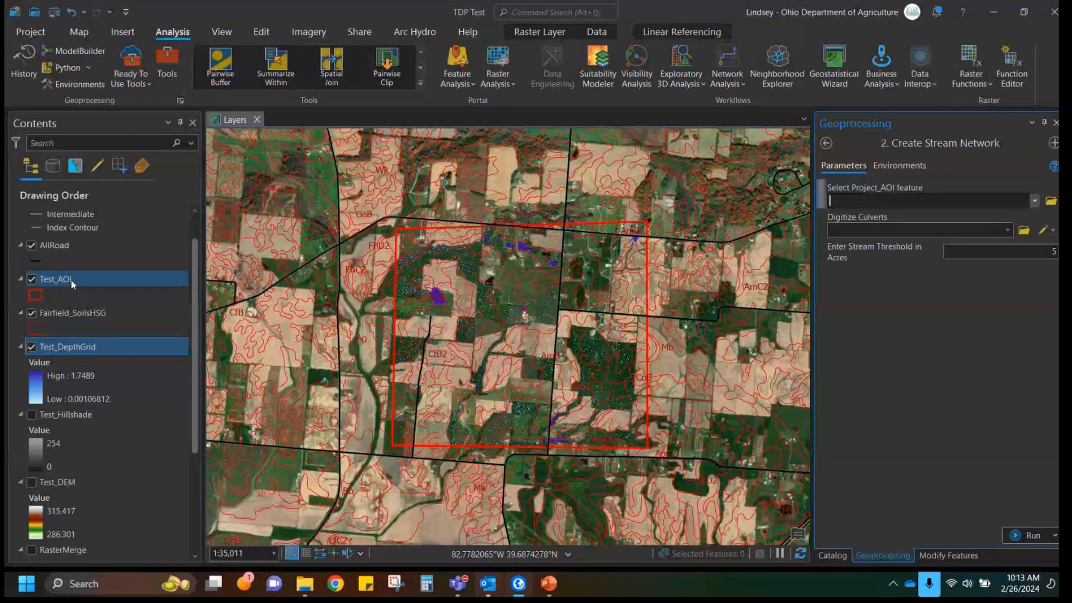
left_click_drag(67, 280, 919, 201)
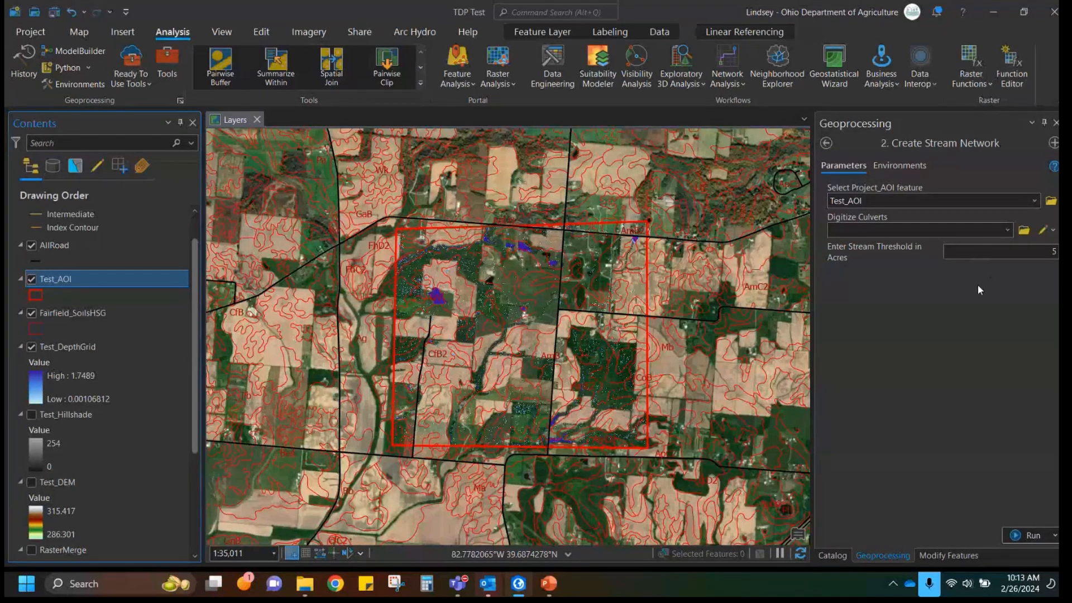
Digitize a culvert as a line feature across the north-south road near the AOI's southern edge, linking the northern ponded area to the stream southwest of it.
scroll(514, 453, "up", 6)
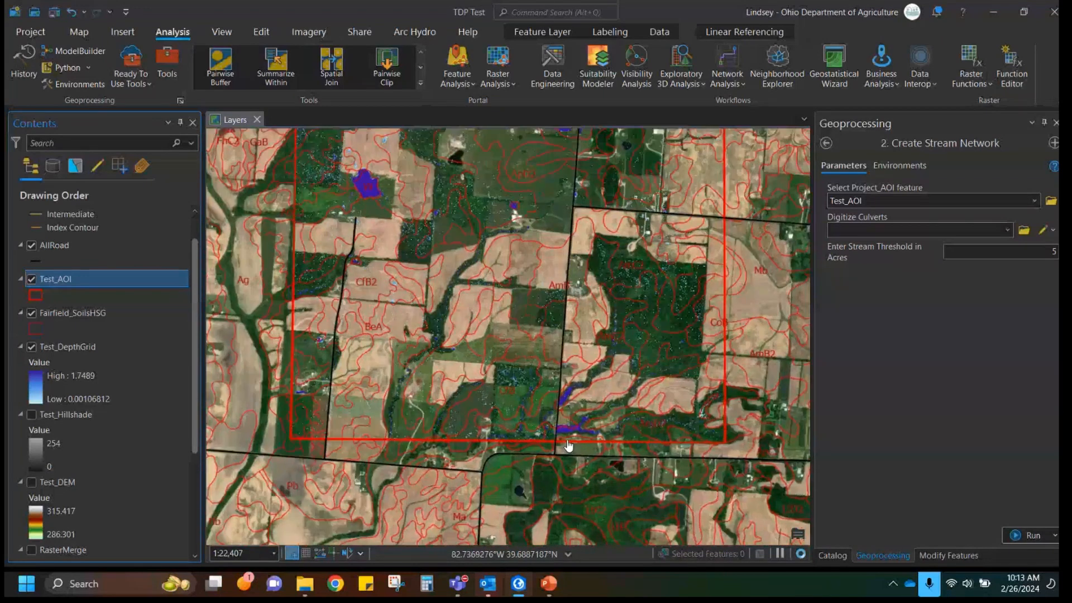
scroll(542, 337, "up", 2)
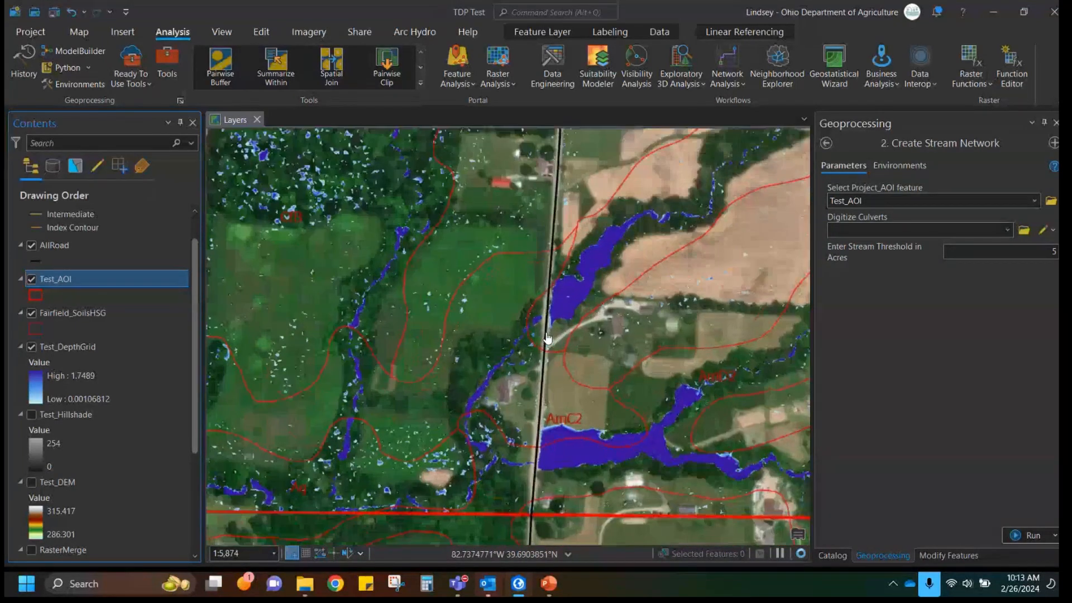
left_click_drag(542, 338, 538, 346)
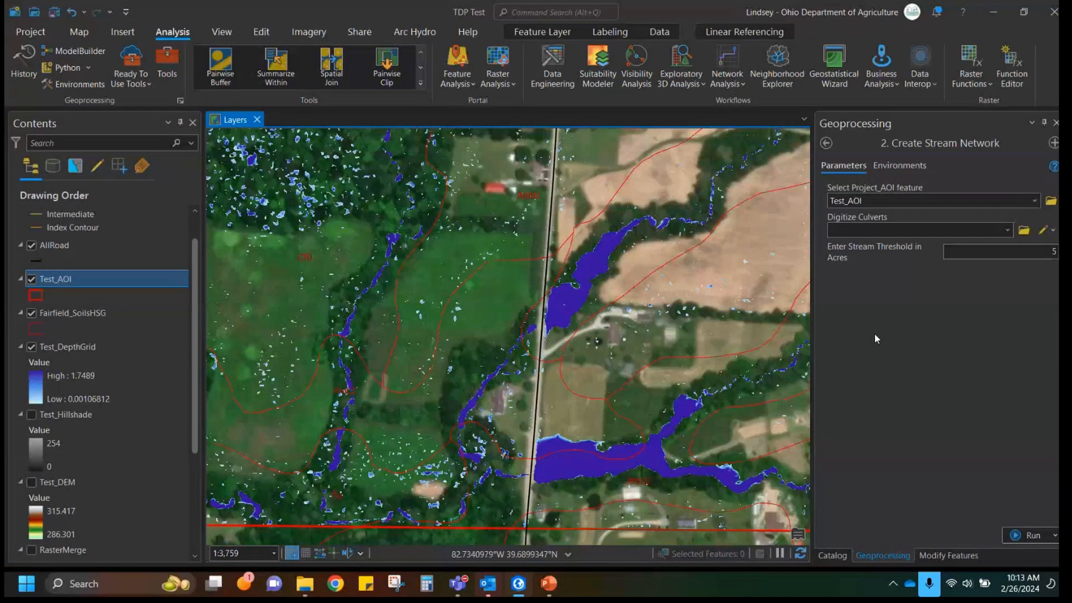
left_click(1054, 230)
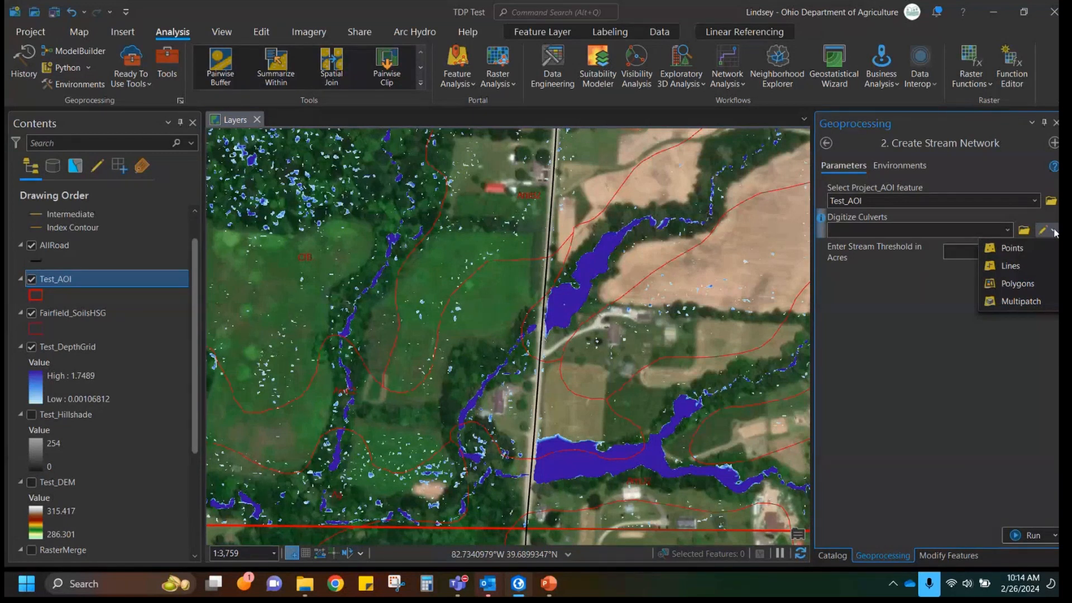
left_click(1011, 268)
scroll(552, 327, "up", 4)
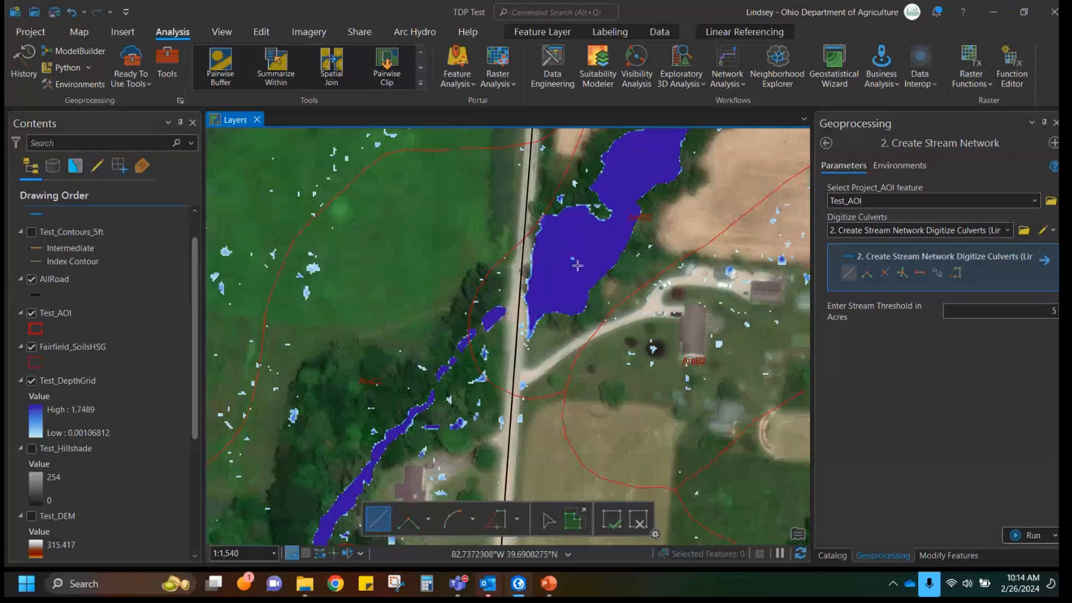
left_click(540, 288)
double_click(491, 319)
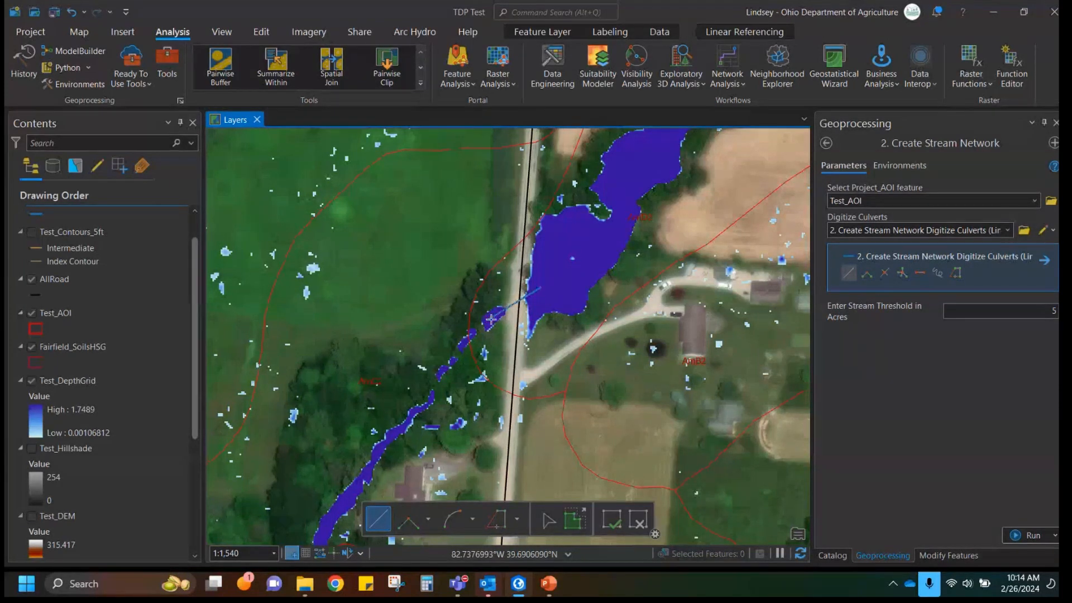
Digitize a second culvert line across the same road farther south, from the channel on the west side into the large ponded area.
scroll(579, 378, "down", 4)
left_click_drag(574, 428, 587, 274)
scroll(562, 369, "up", 5)
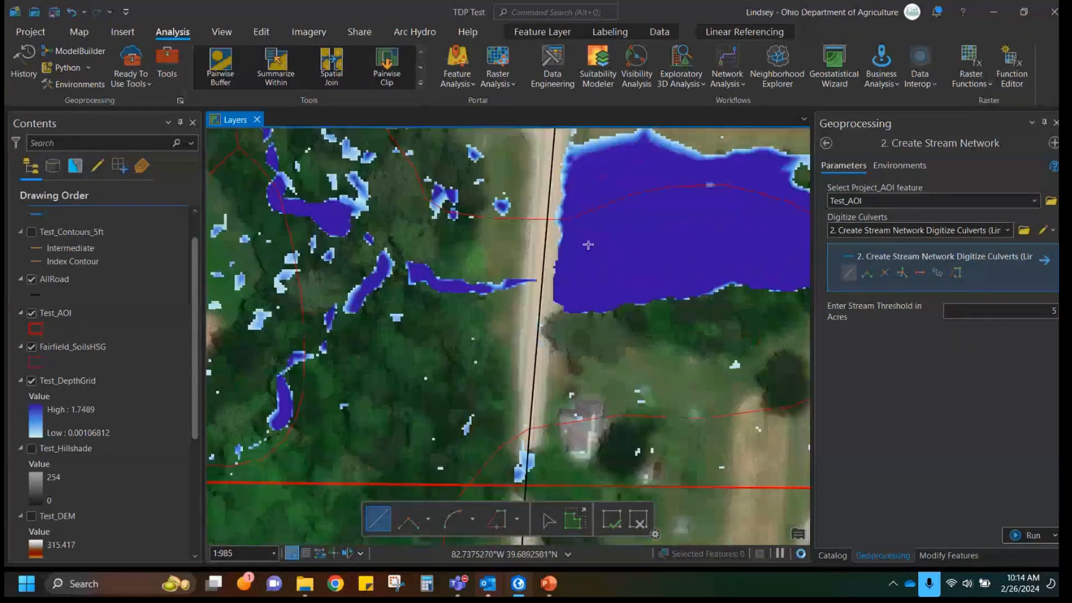
left_click(491, 289)
double_click(583, 241)
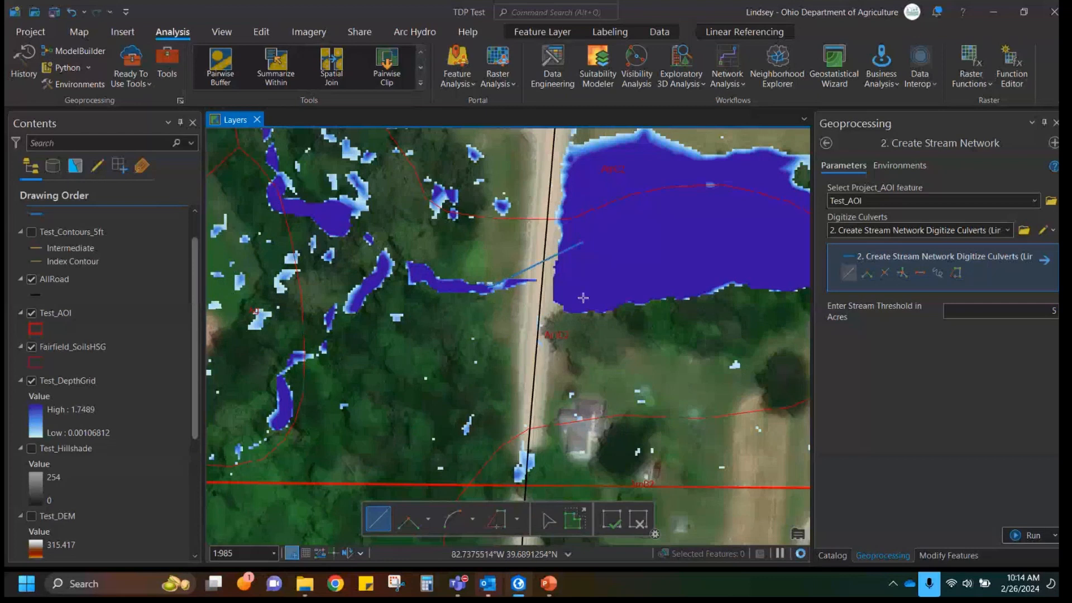
scroll(569, 316, "down", 4)
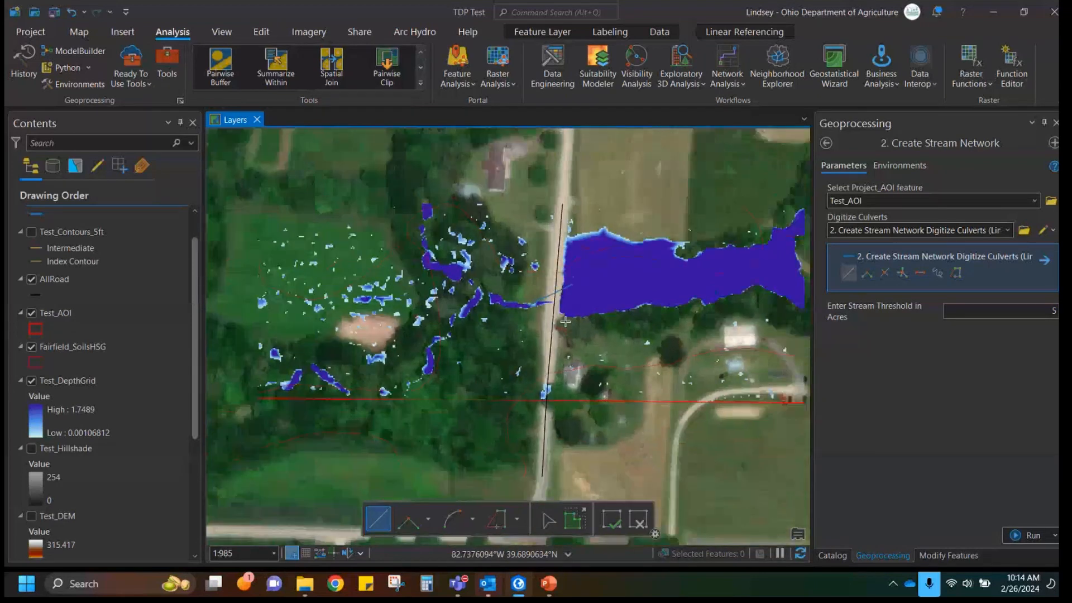
Check the two digitized culverts against the aerial imagery by turning Test_DepthGrid off and on again.
scroll(573, 289, "down", 2)
left_click_drag(578, 244, 565, 410)
scroll(565, 411, "down", 2)
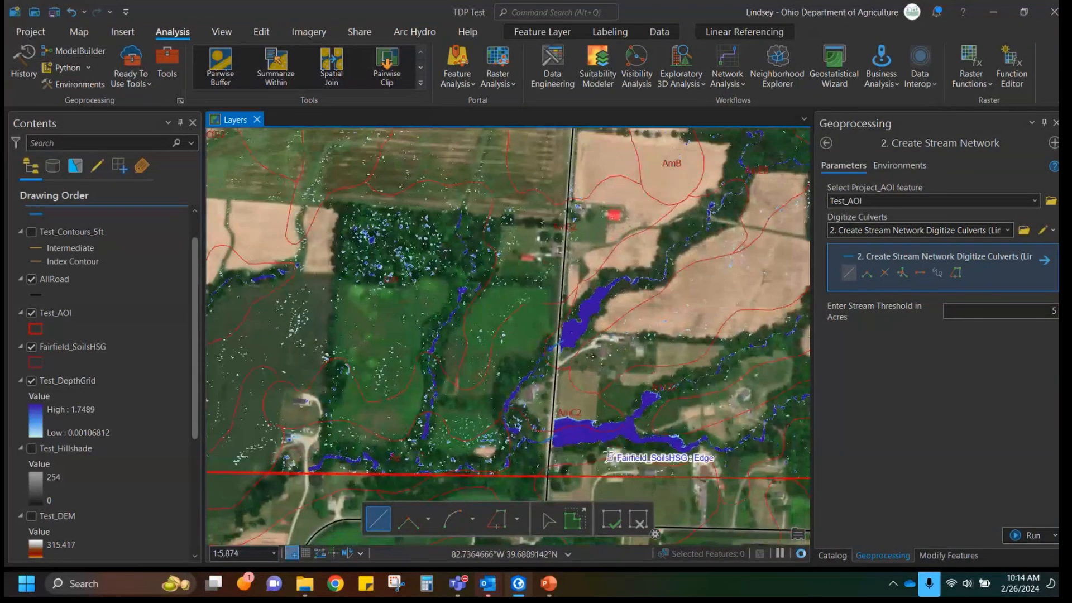
scroll(608, 452, "up", 2)
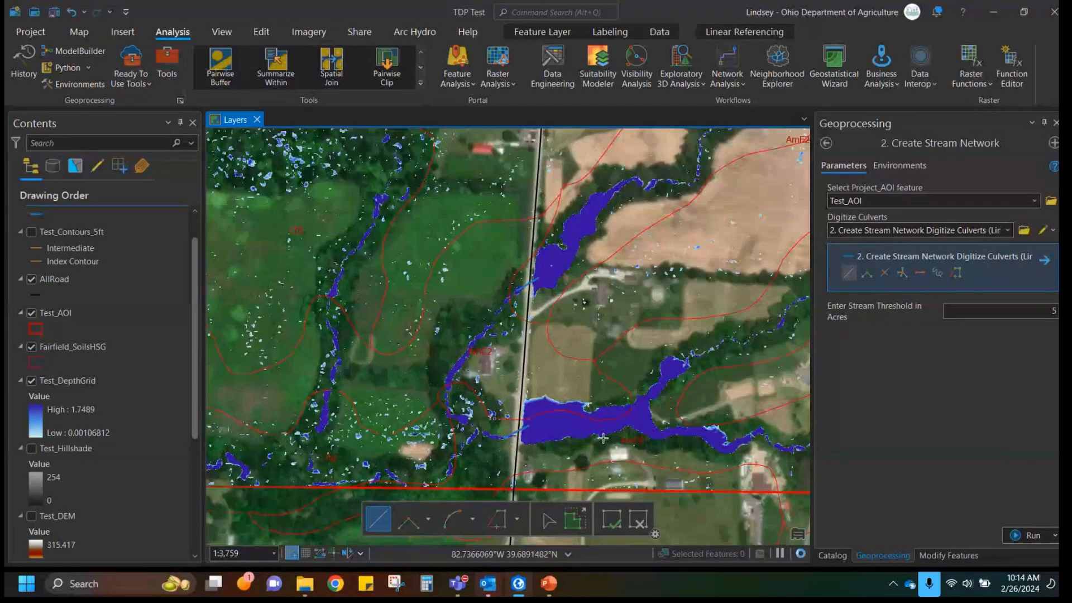
left_click(32, 382)
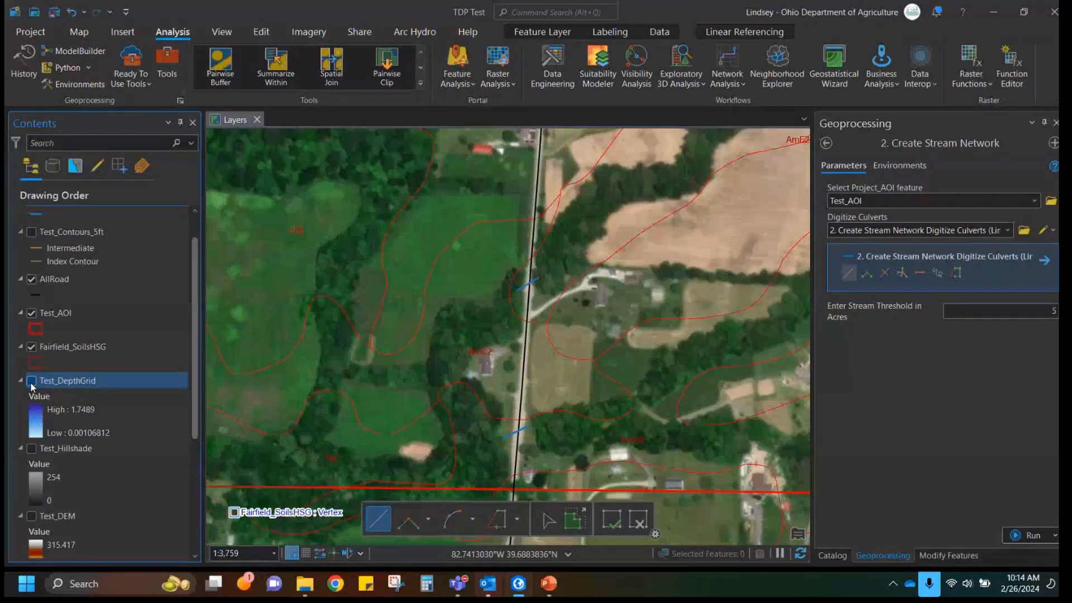
left_click(32, 382)
Examine the north-south road northward to the AOI's northern edge for ponded areas that indicate further culvert crossings.
left_click_drag(536, 265, 472, 423)
scroll(489, 220, "down", 2)
left_click_drag(521, 148, 493, 428)
scroll(480, 257, "up", 4)
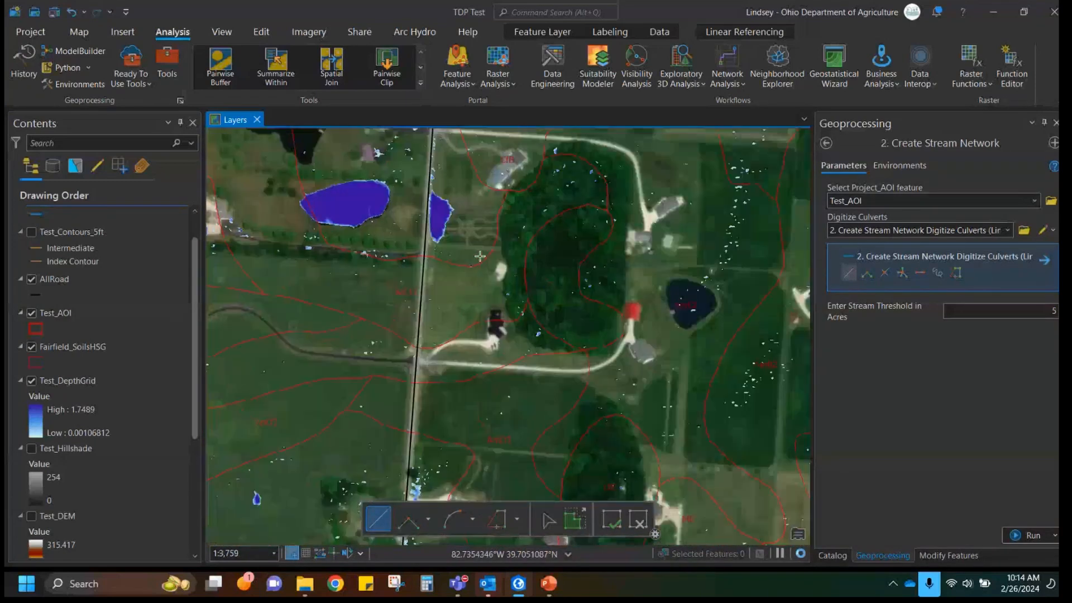
scroll(409, 412, "up", 8)
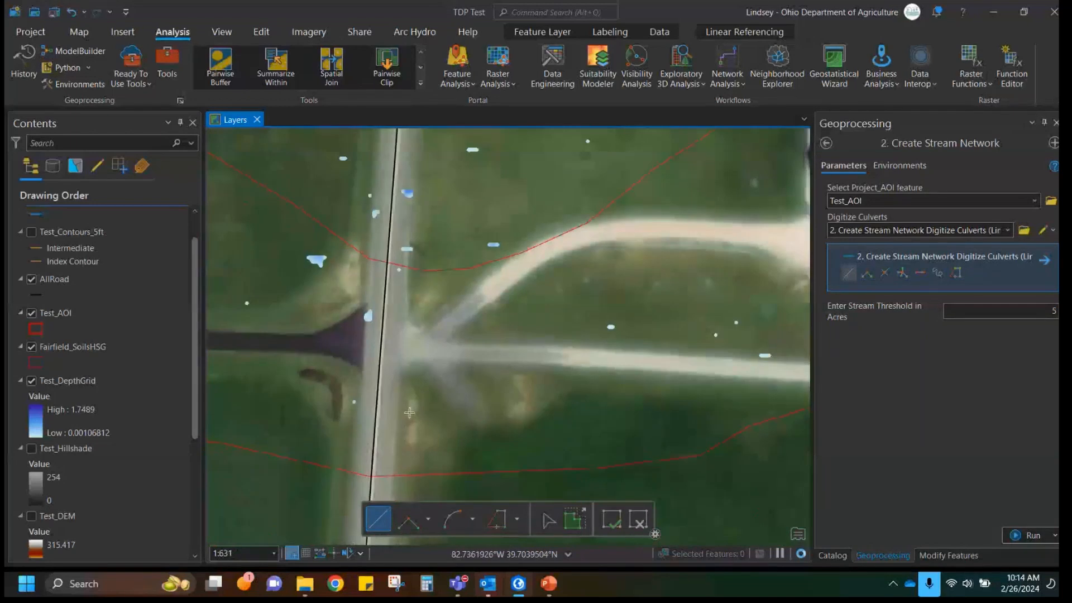
left_click_drag(372, 436, 441, 315)
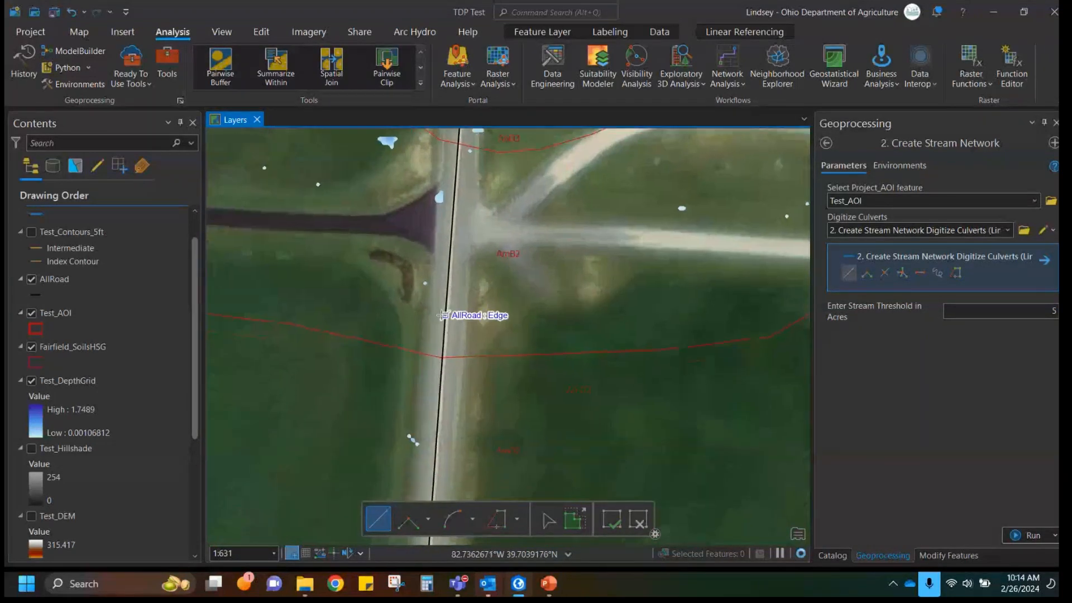
scroll(441, 315, "down", 4)
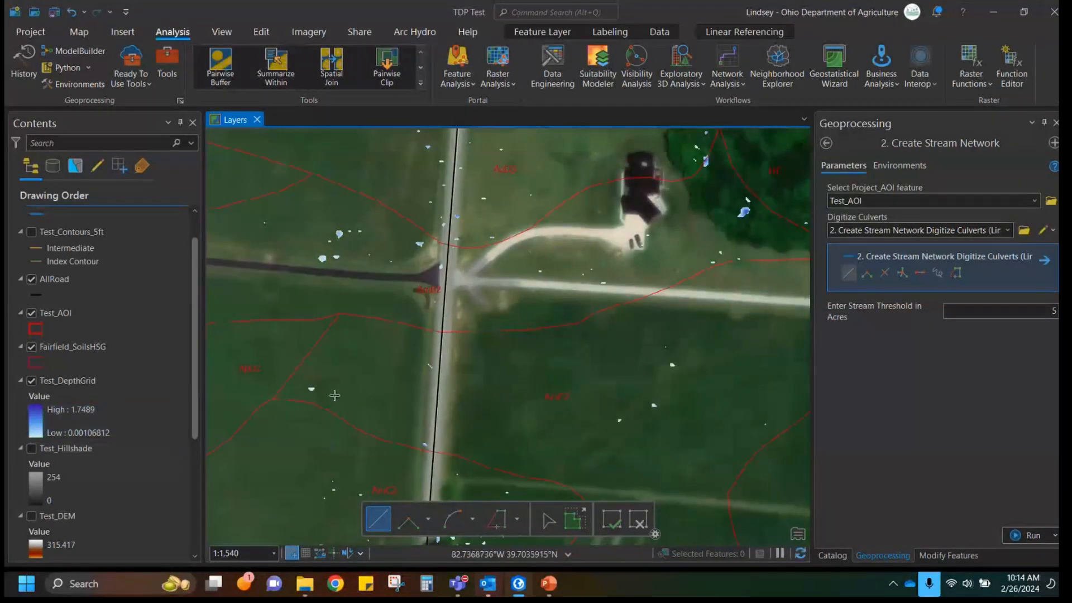
scroll(338, 396, "down", 2)
left_click_drag(416, 280, 411, 533)
left_click_drag(441, 167, 431, 386)
left_click_drag(475, 186, 450, 385)
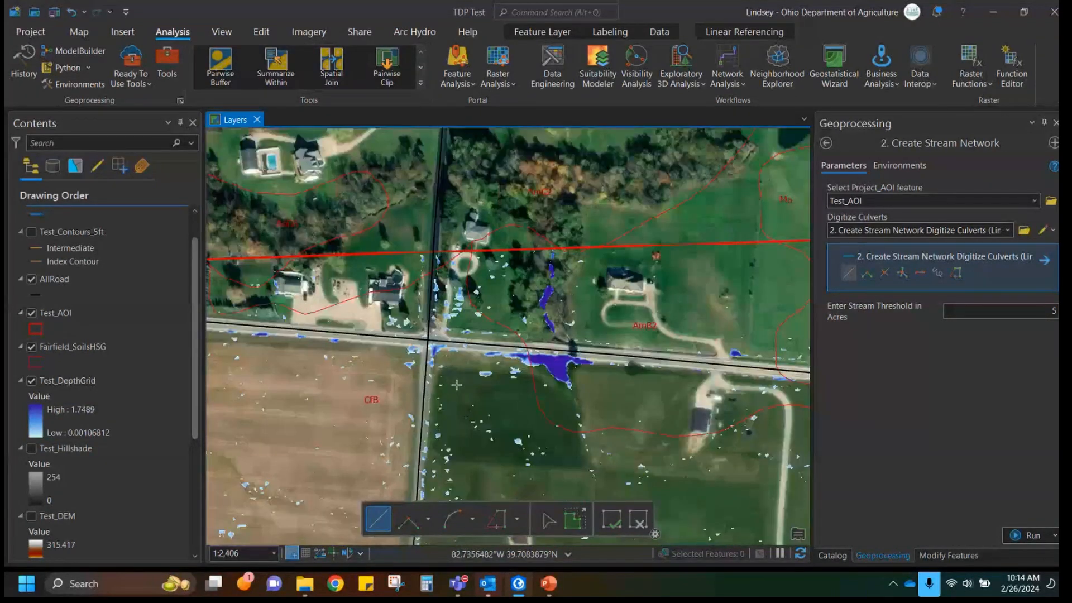
Digitize a culvert line across the east-west road near the AOI's northern edge, from the channel north of it into the ponded area south.
scroll(459, 386, "down", 2)
scroll(533, 380, "up", 4)
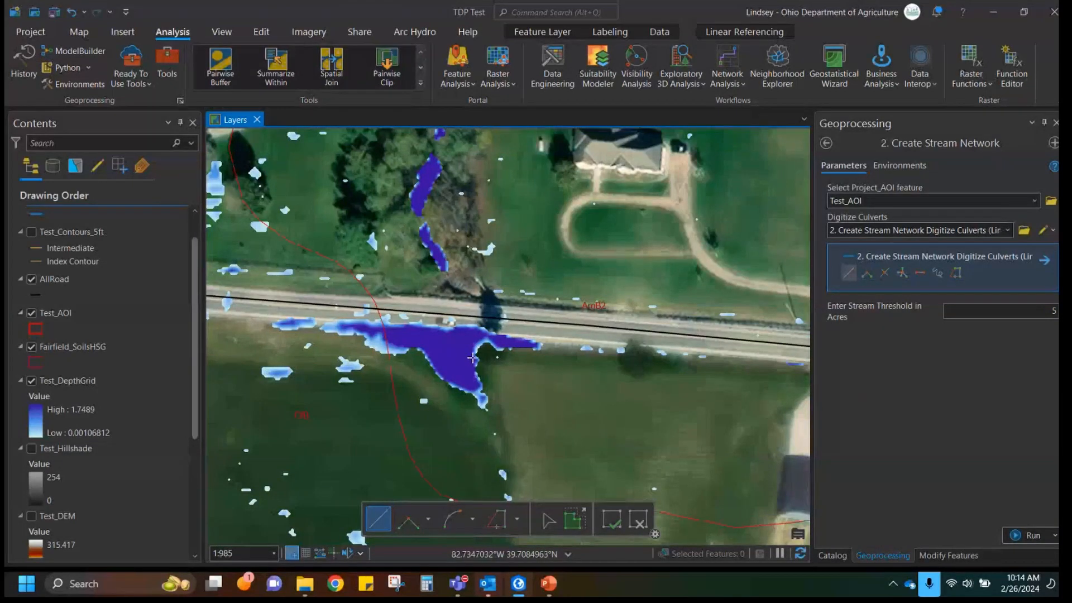
left_click(441, 266)
double_click(465, 371)
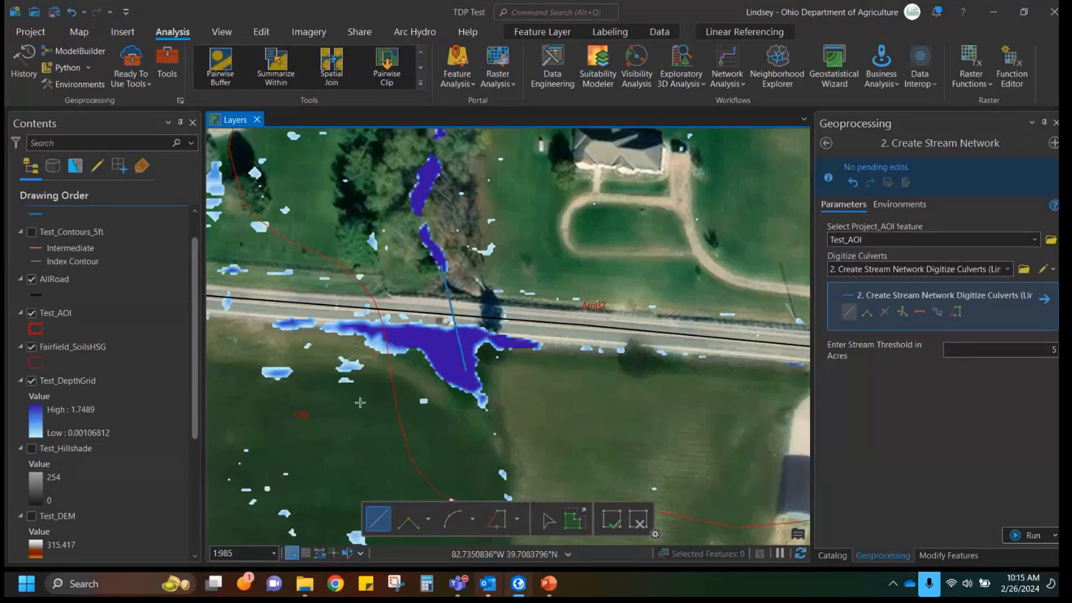
Digitize another culvert line across the same road farther east, into the large pond south of it, and check it with Test_DepthGrid temporarily off.
scroll(360, 402, "down", 3)
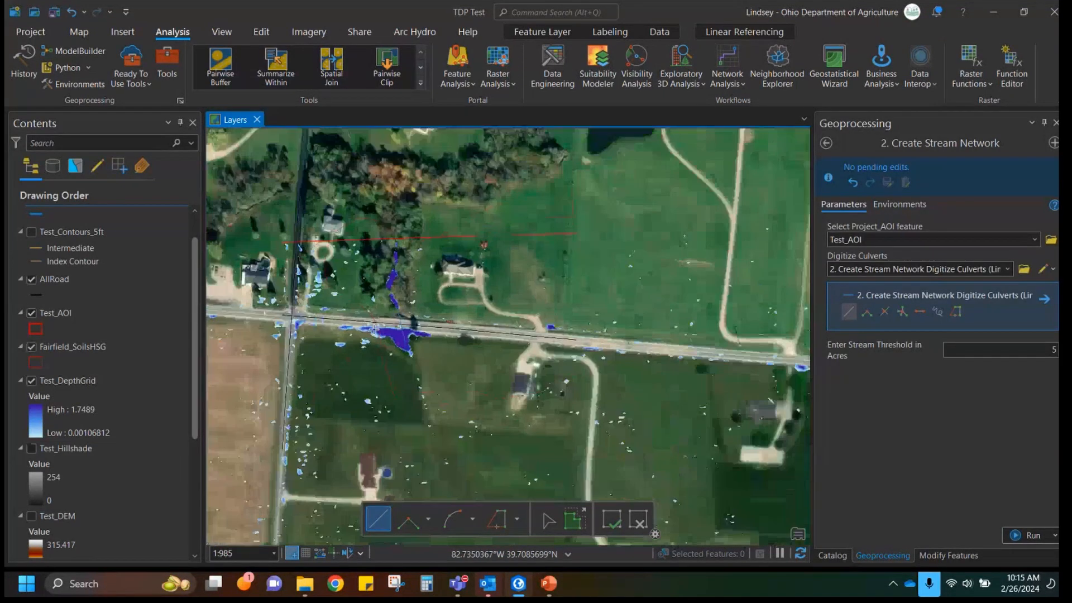
scroll(372, 335, "down", 3)
left_click_drag(613, 453, 333, 393)
scroll(495, 323, "up", 4)
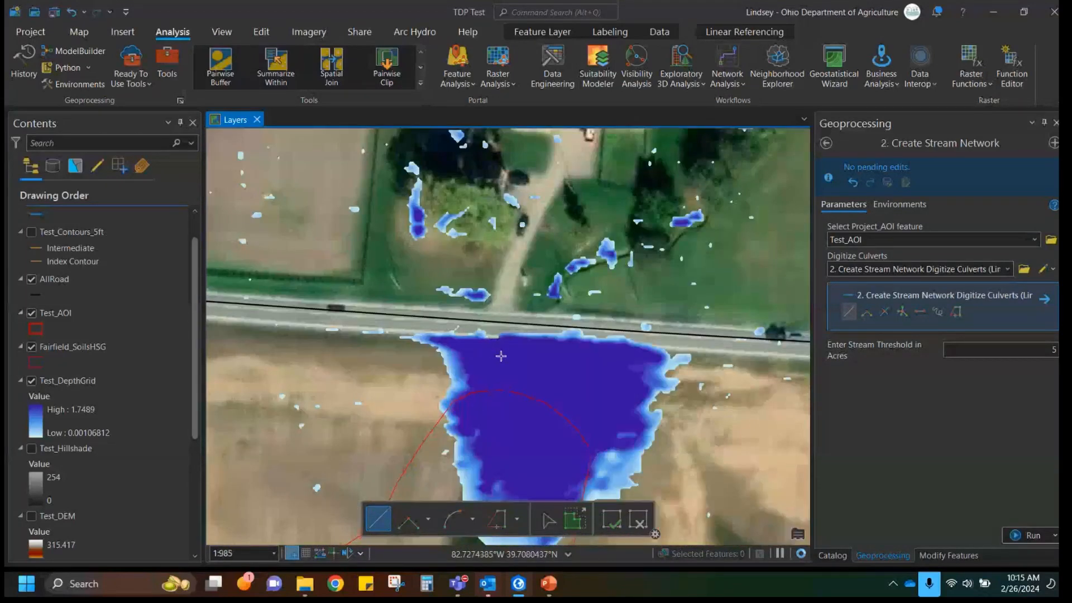
scroll(500, 354, "up", 2)
left_click(586, 251)
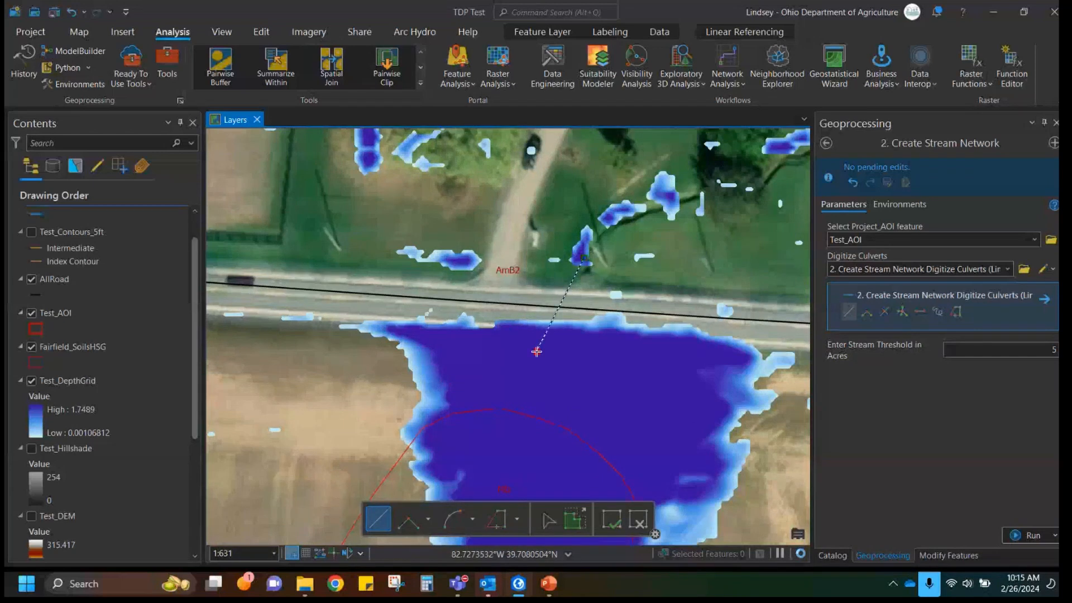
left_click(31, 381)
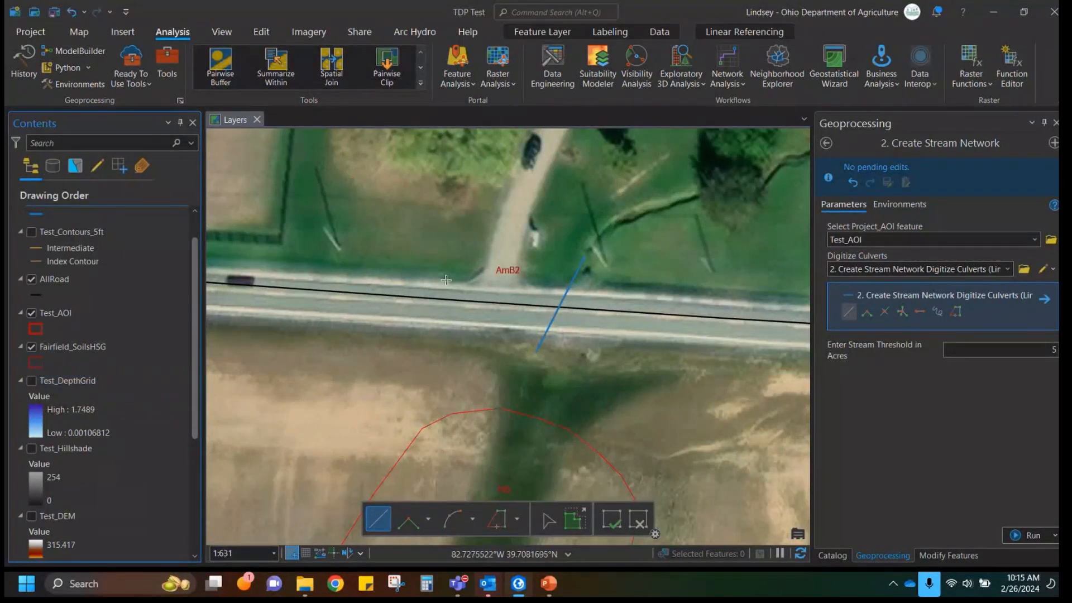
left_click(32, 381)
Set the stream threshold to 1 acre and run Create Stream Network.
scroll(442, 286, "down", 10)
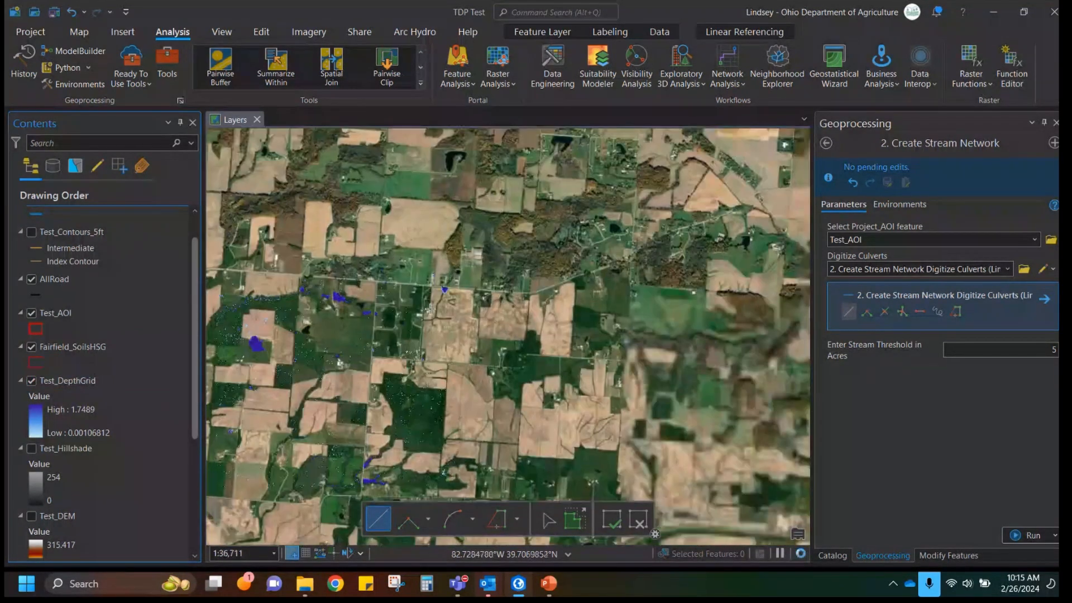
scroll(506, 328, "up", 2)
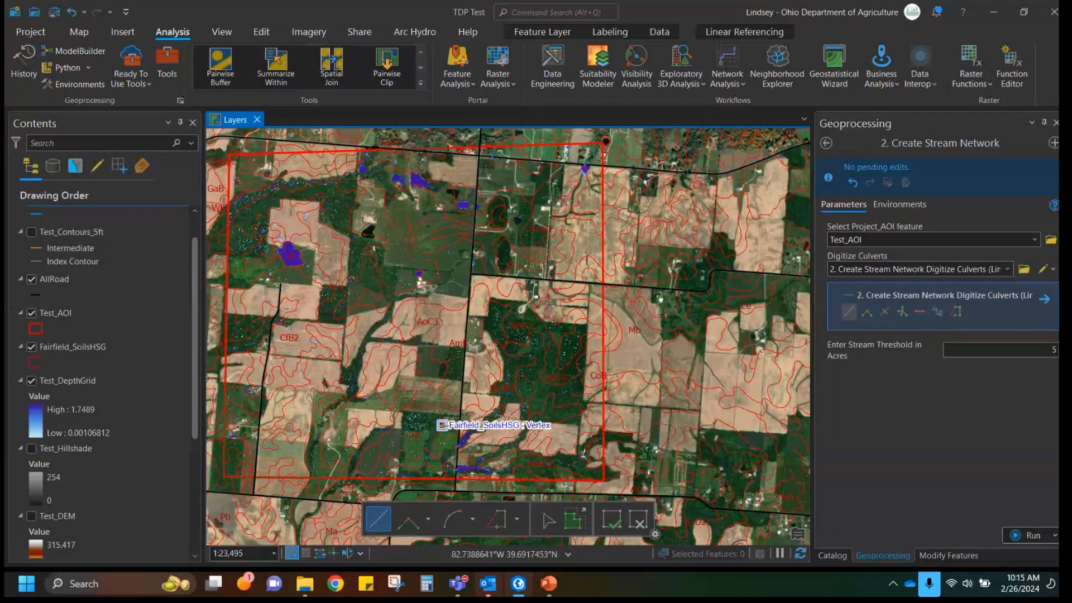
scroll(262, 336, "up", 2)
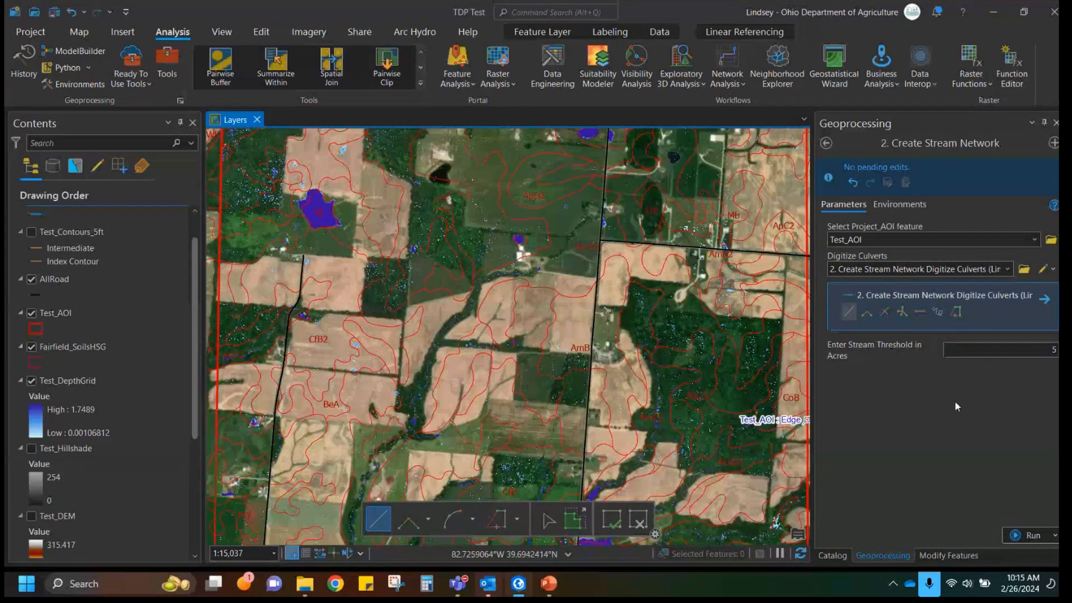
left_click(949, 404)
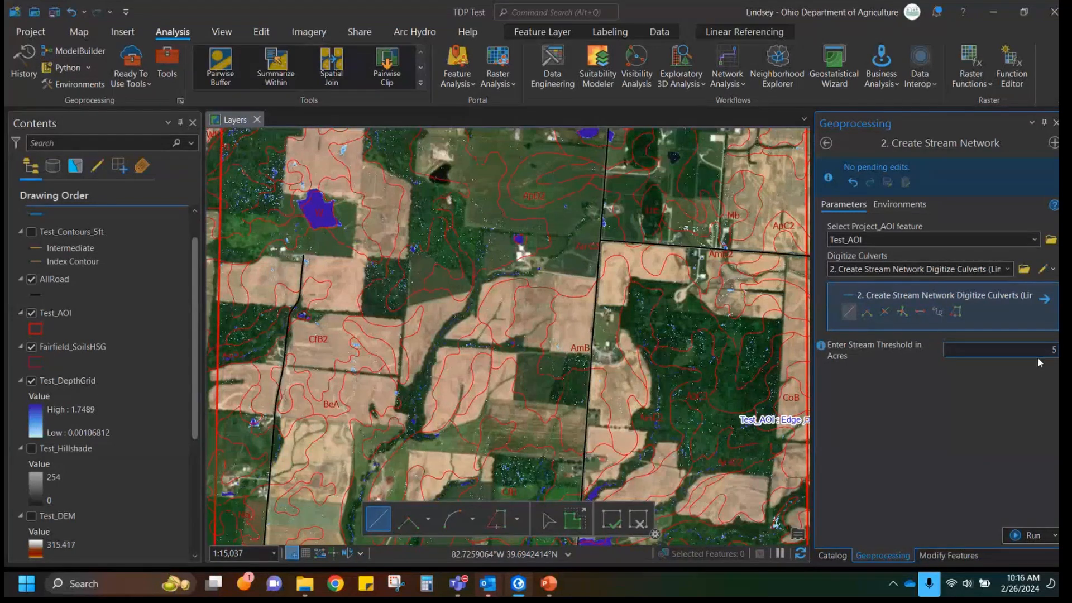
key("BackSpace")
type("1")
left_click(1023, 537)
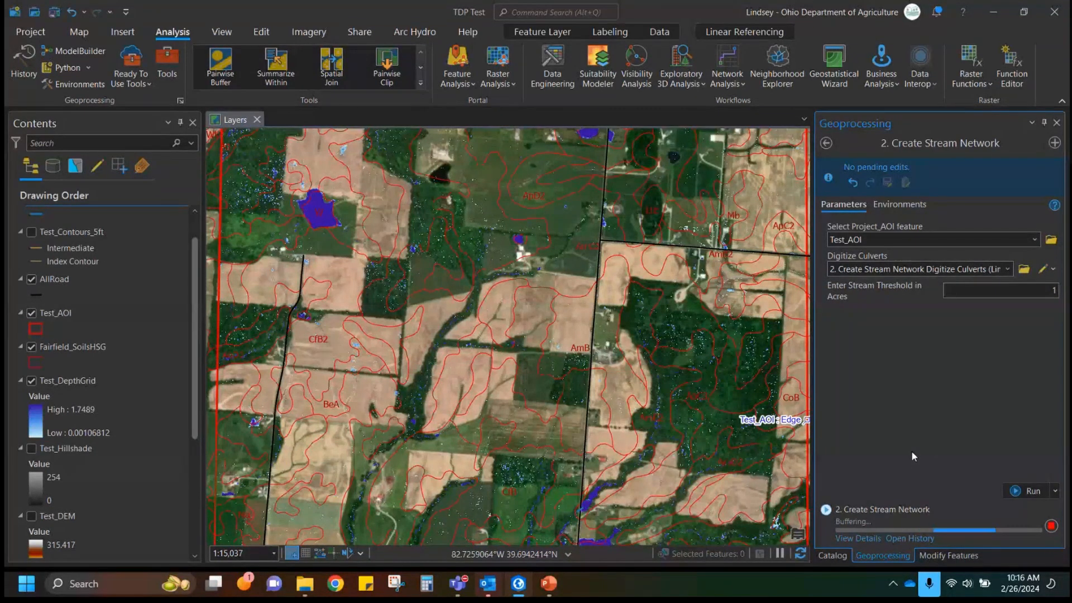
left_click(868, 540)
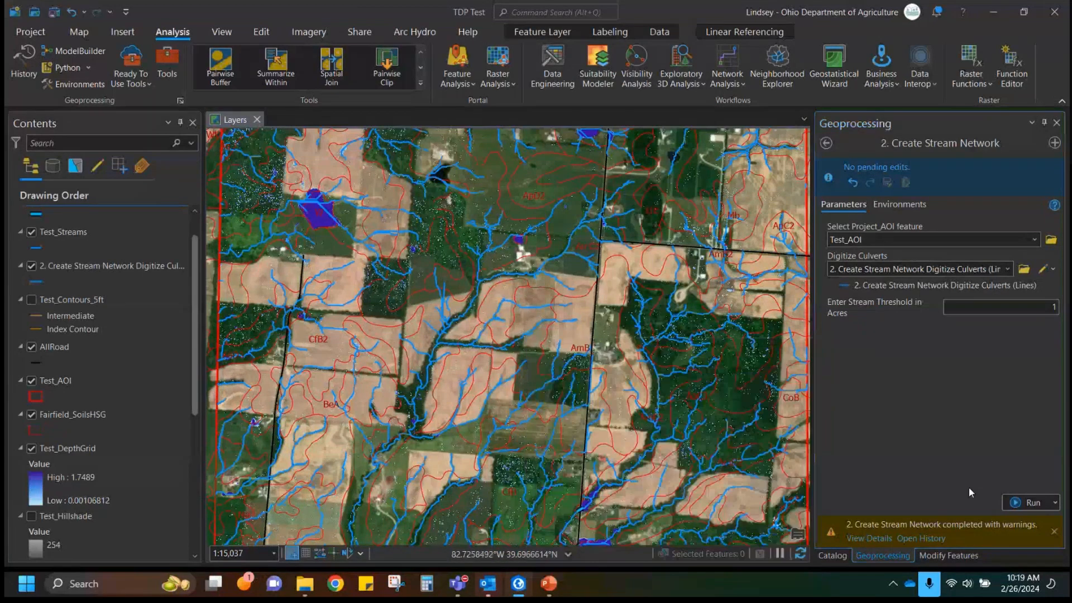
Open the Create Watershed tool under Watershed Delineation and use Test_Streams as its AOI stream network feature.
left_click(939, 376)
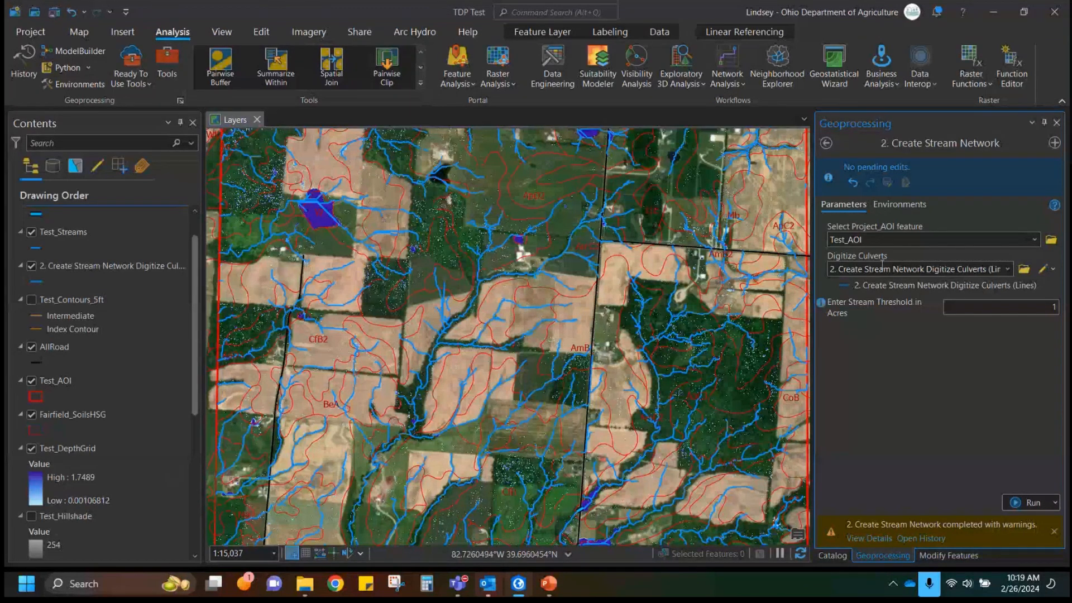
left_click(827, 144)
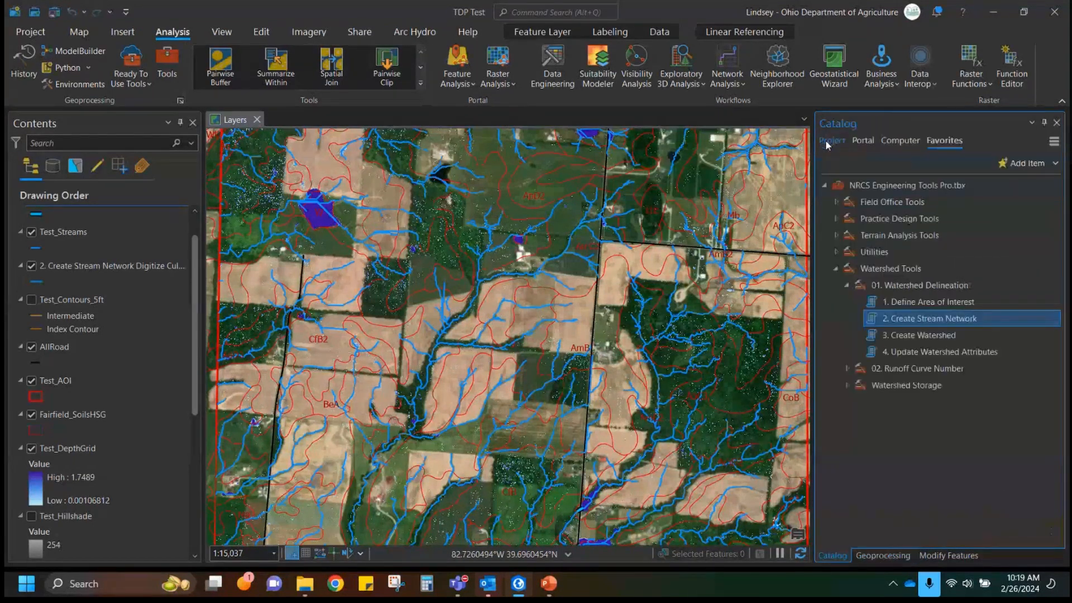
right_click(932, 338)
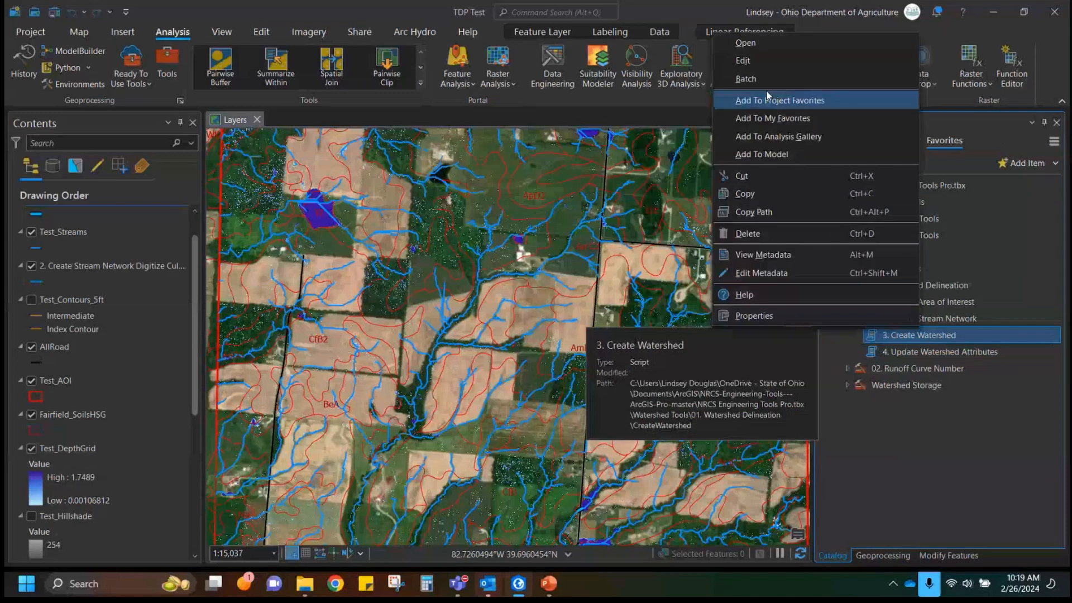
left_click(752, 43)
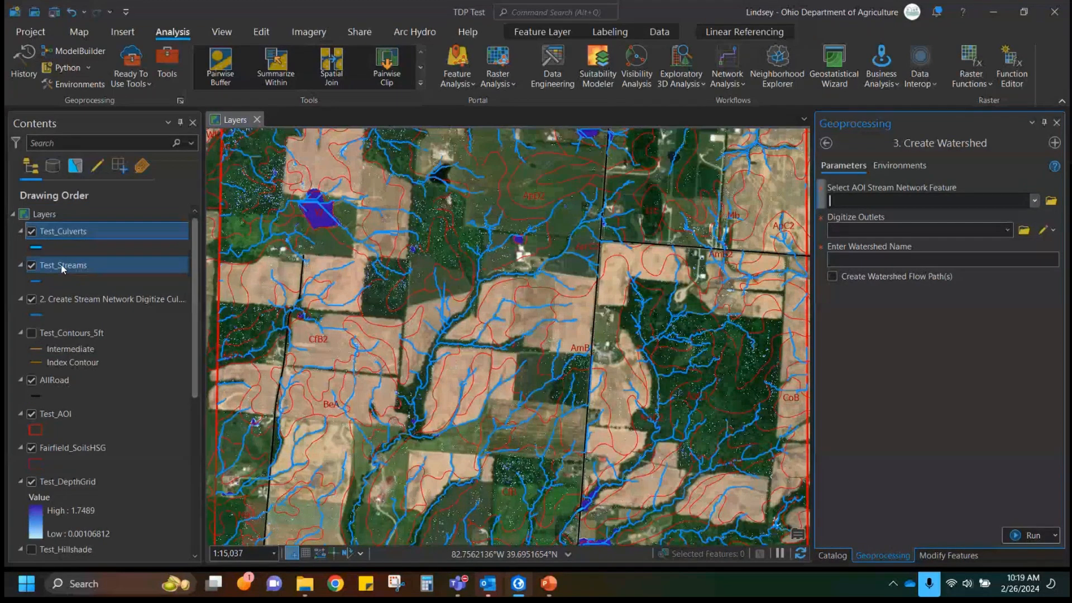
left_click(55, 264)
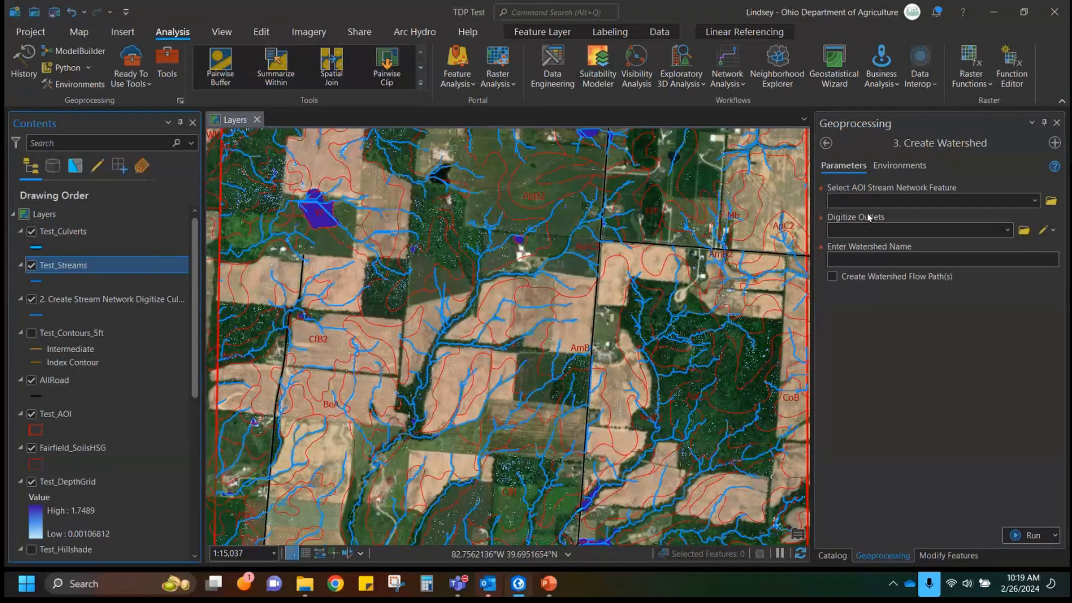
left_click_drag(877, 200, 878, 201)
Digitize the watershed outlet as a line feature crossing both stream branches just upstream of their junction at the field's northern edge.
left_click_drag(524, 427, 554, 433)
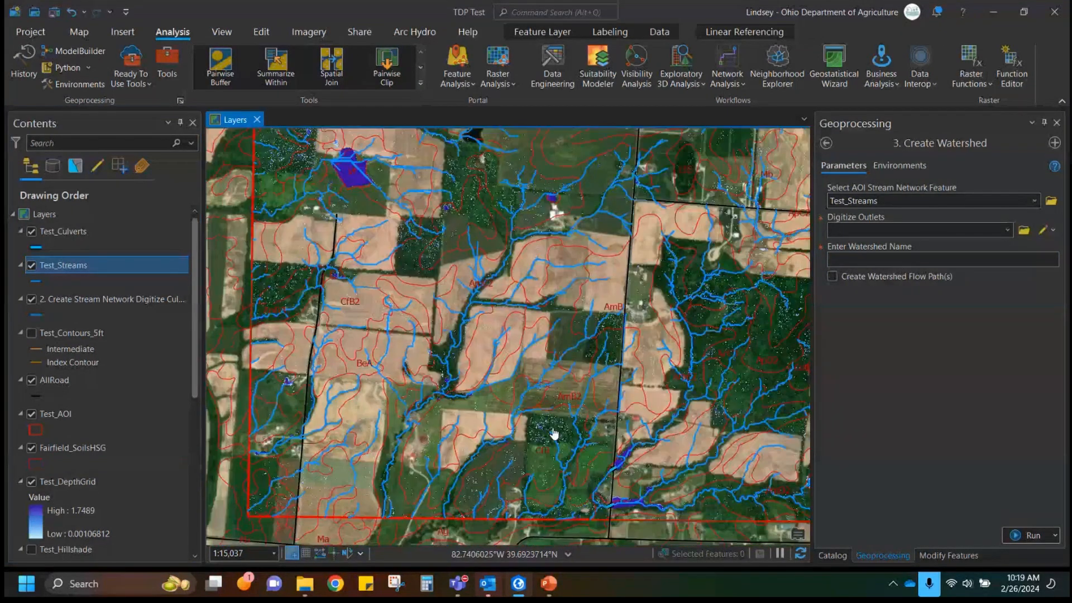
scroll(520, 420, "up", 5)
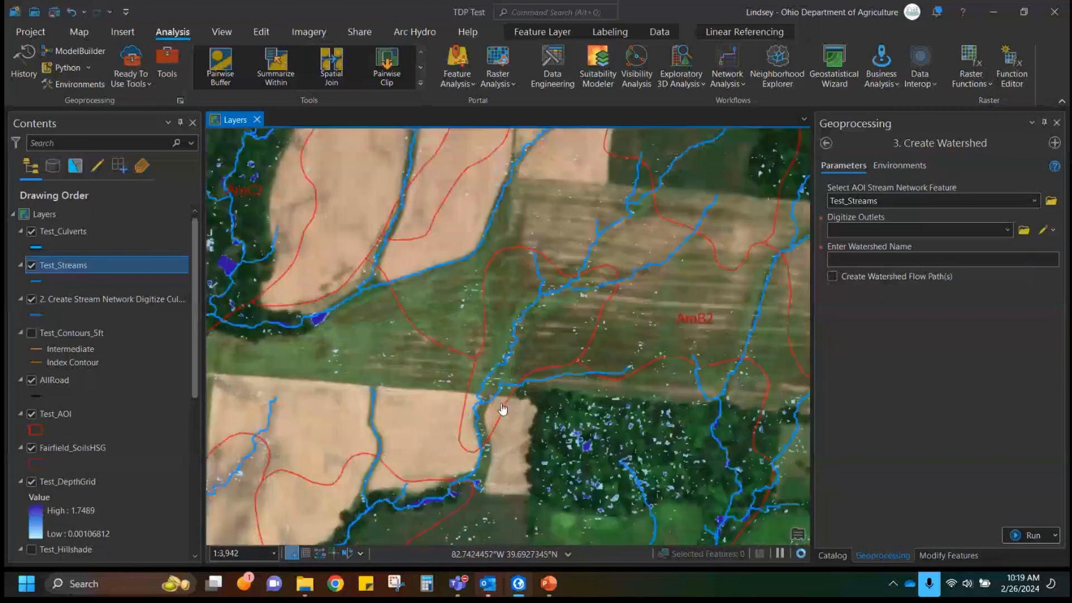
scroll(502, 409, "up", 3)
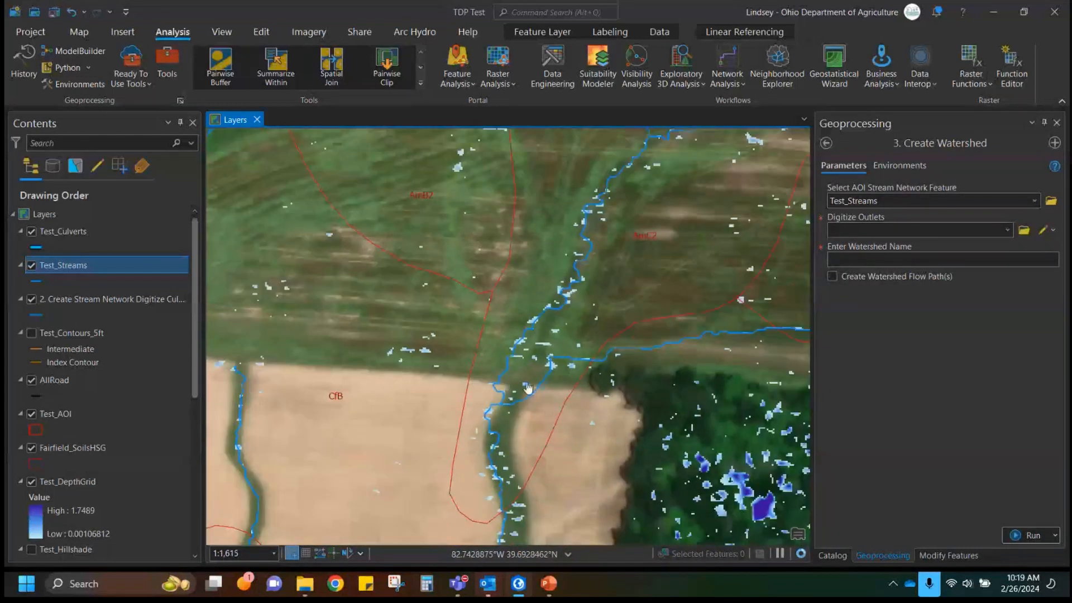
left_click(1054, 233)
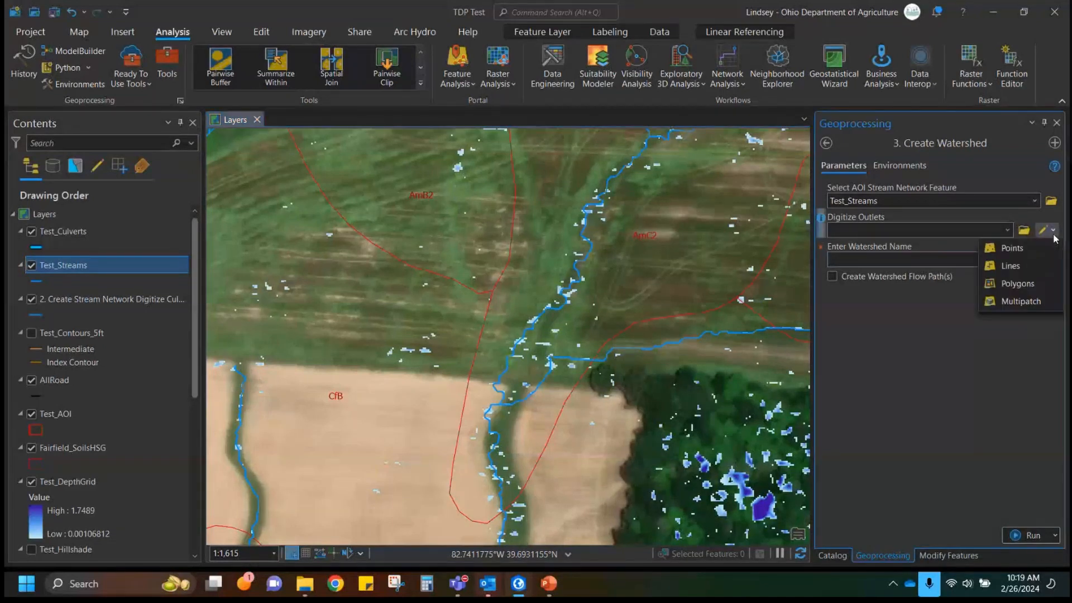
left_click(1017, 272)
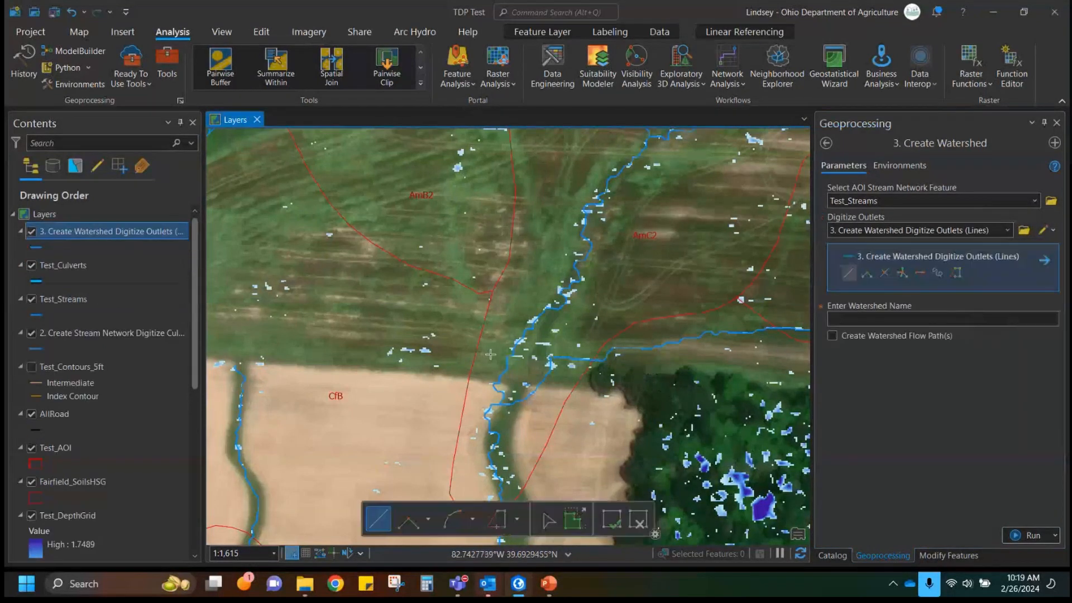
left_click(487, 373)
double_click(566, 383)
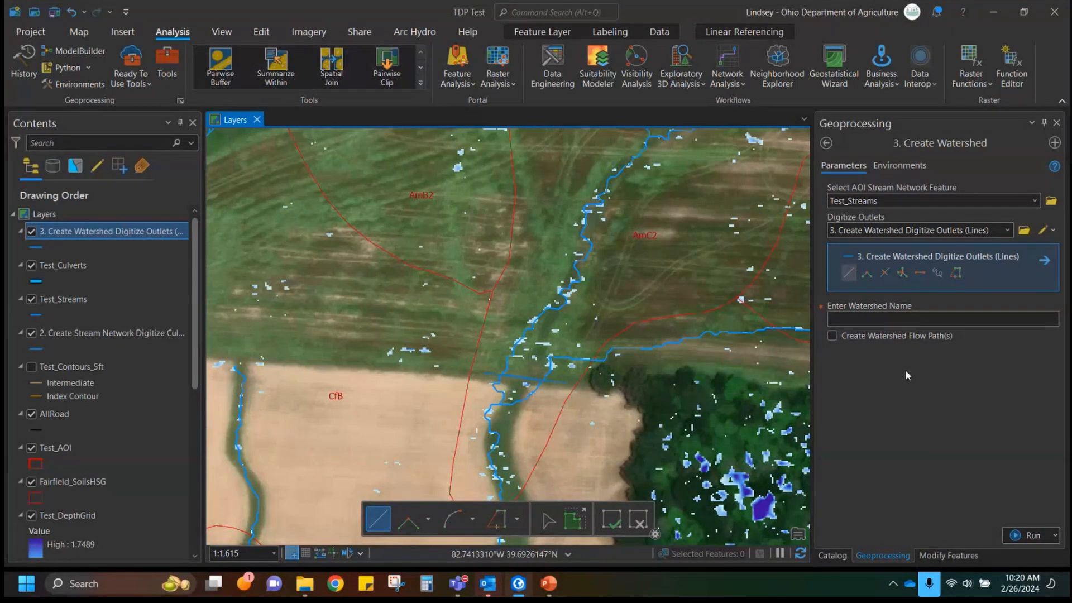
Name the watershed WWA, enable creation of the watershed flow paths, and run Create Watershed.
left_click(942, 317)
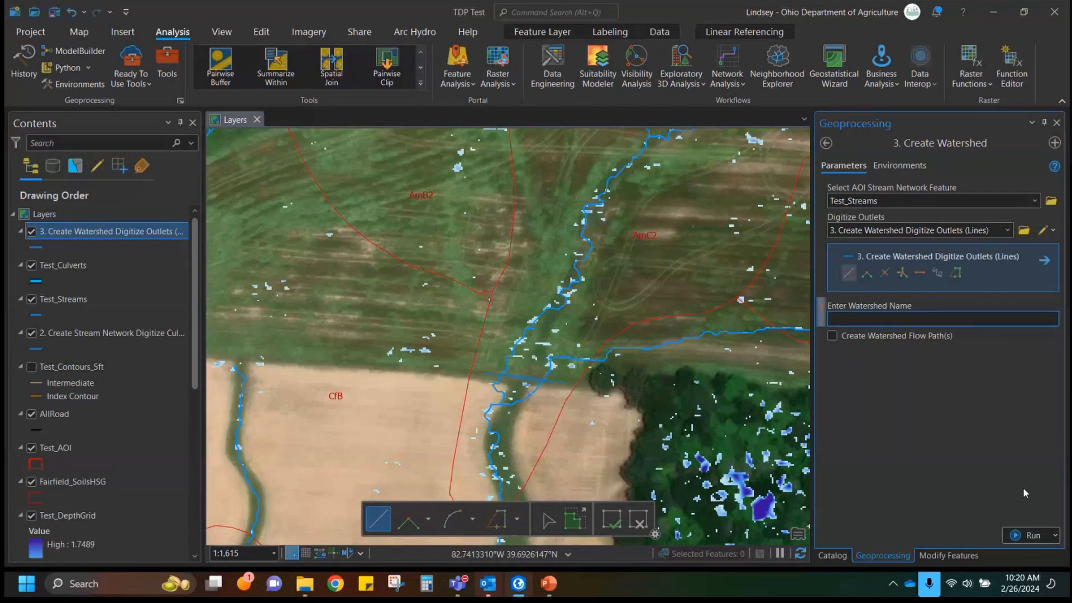
type("WWA")
left_click(931, 379)
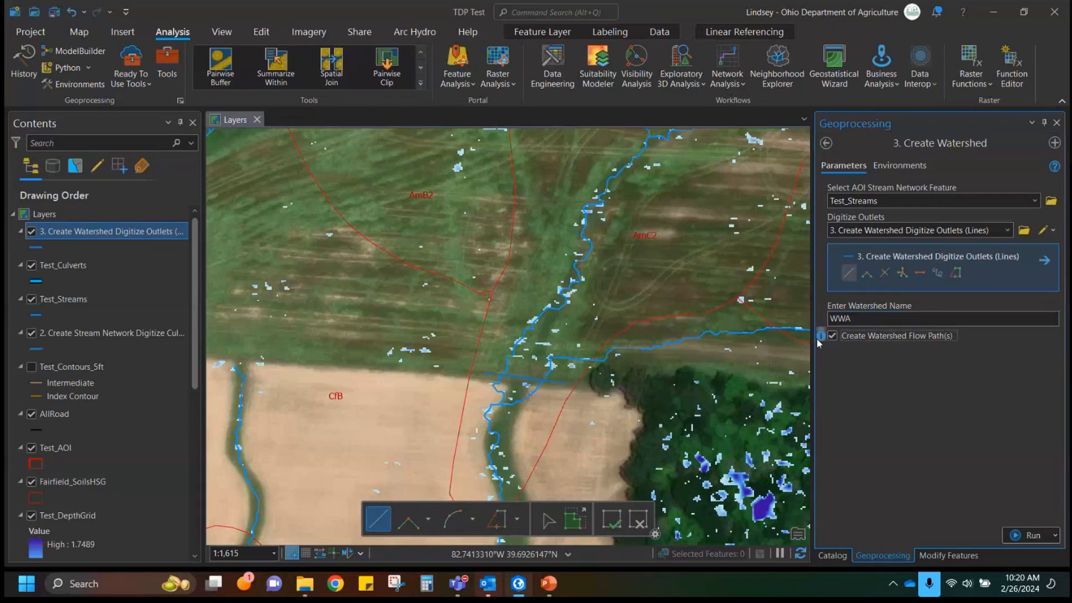
mouse_move(821, 337)
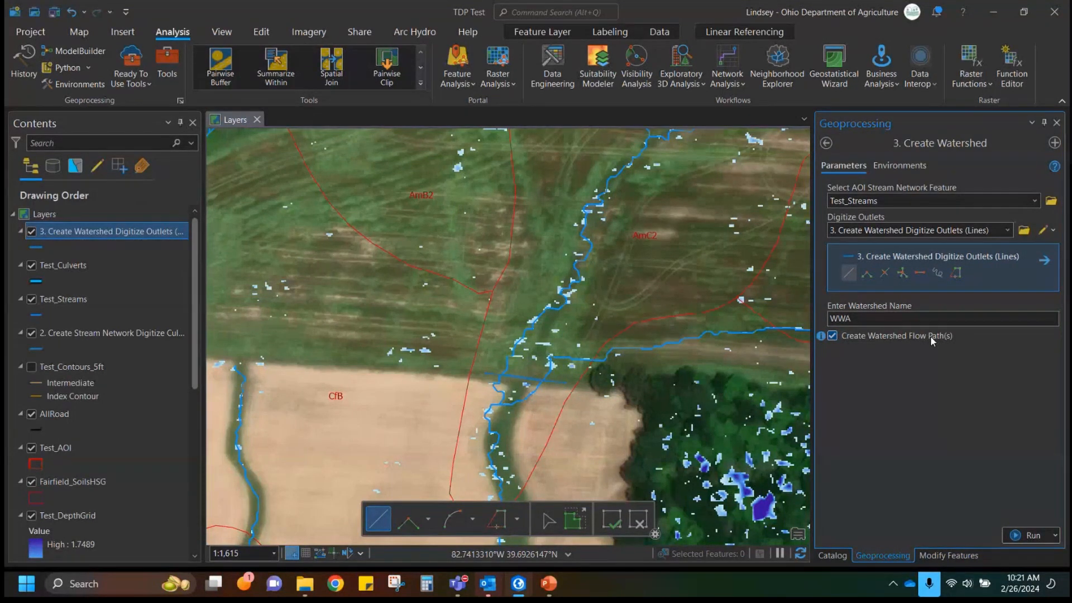
left_click(1030, 536)
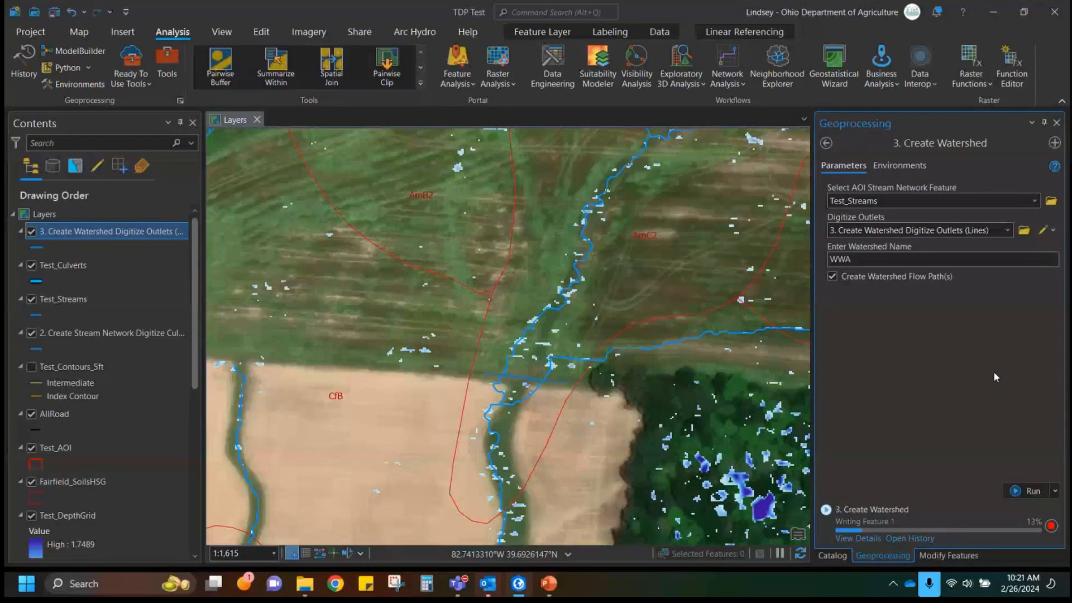
Review the Create Watershed run details and messages, and examine the delineated watershed and its flow path on the map.
scroll(592, 325, "down", 2)
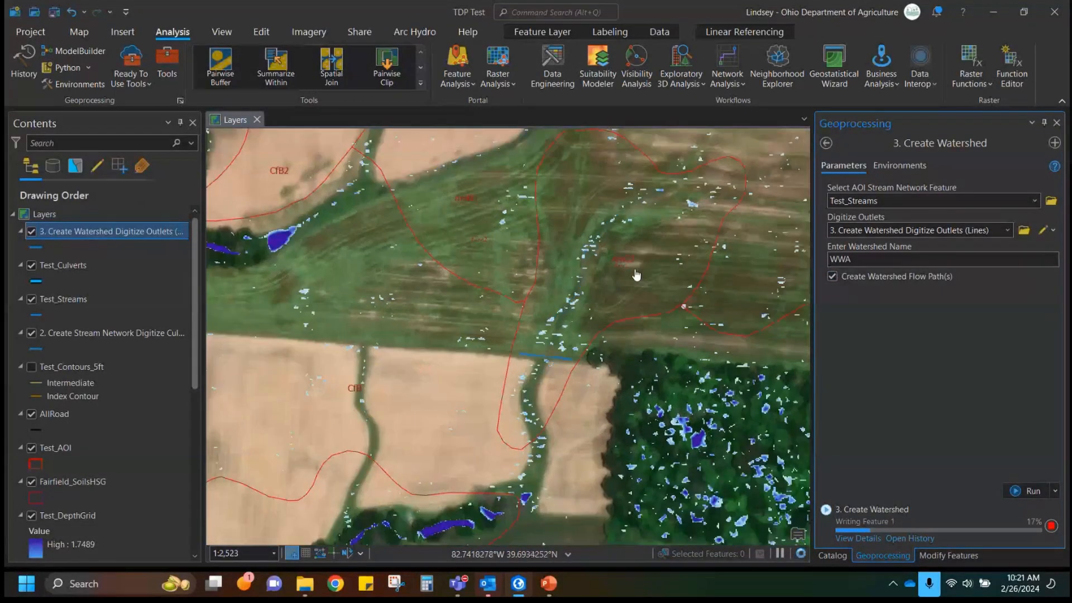
left_click_drag(637, 277, 529, 341)
scroll(528, 342, "down", 2)
left_click_drag(560, 287, 491, 347)
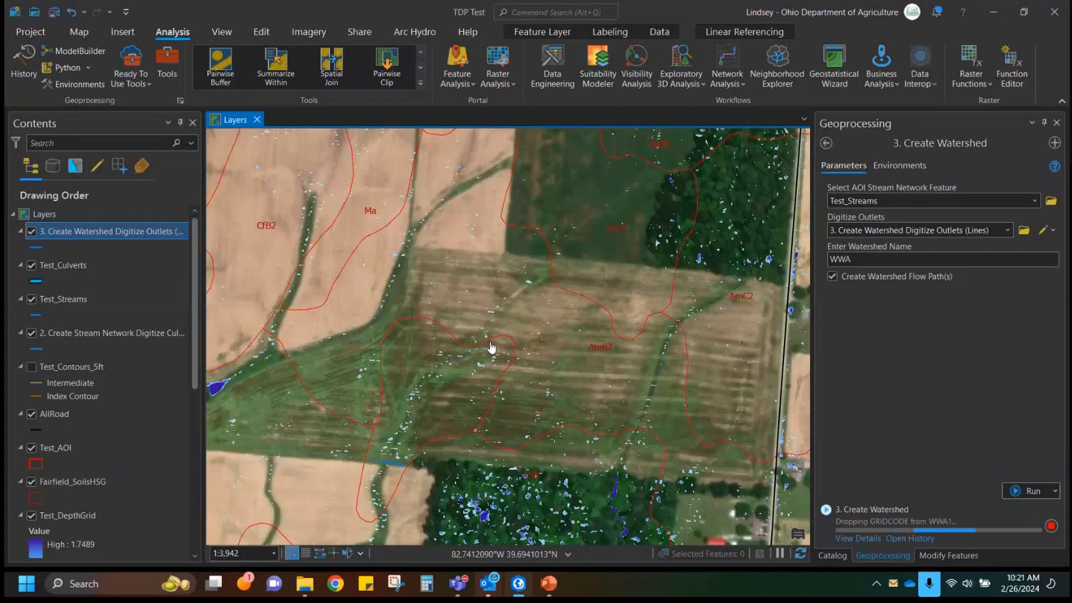
left_click(843, 539)
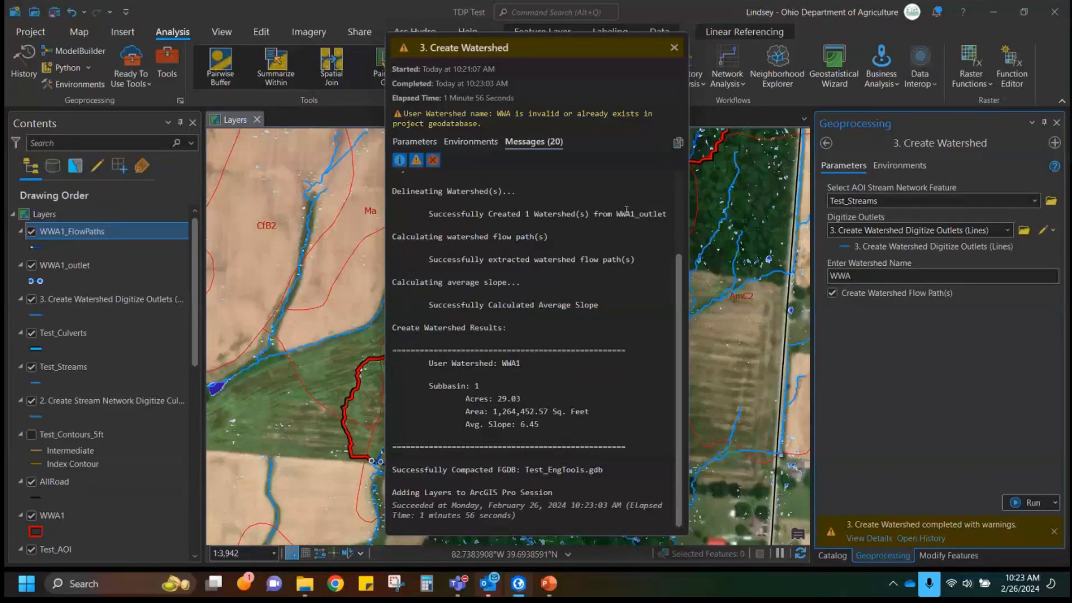
left_click(674, 47)
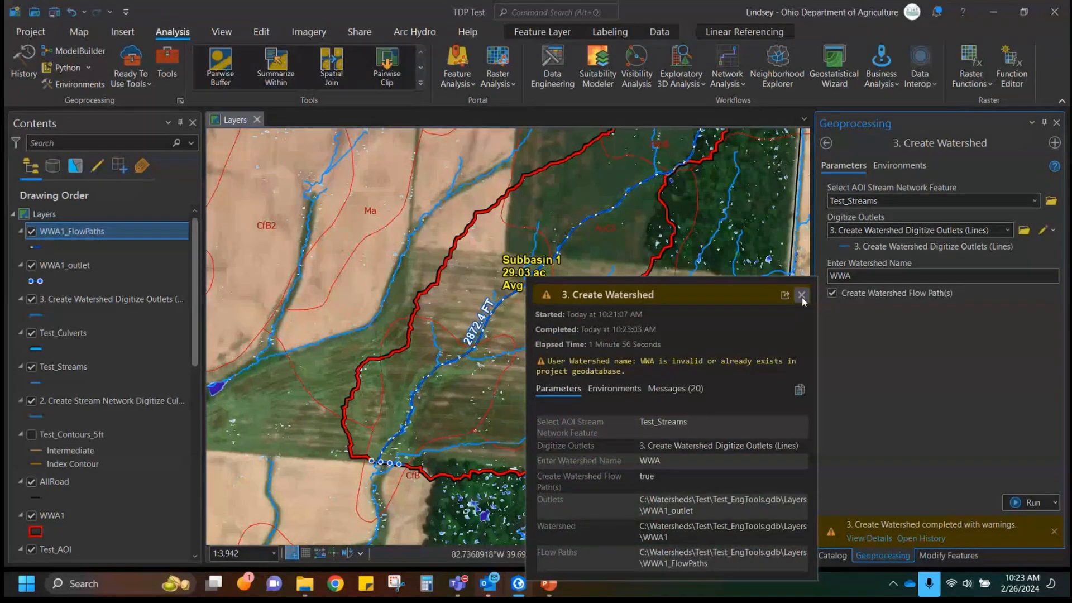
left_click(802, 295)
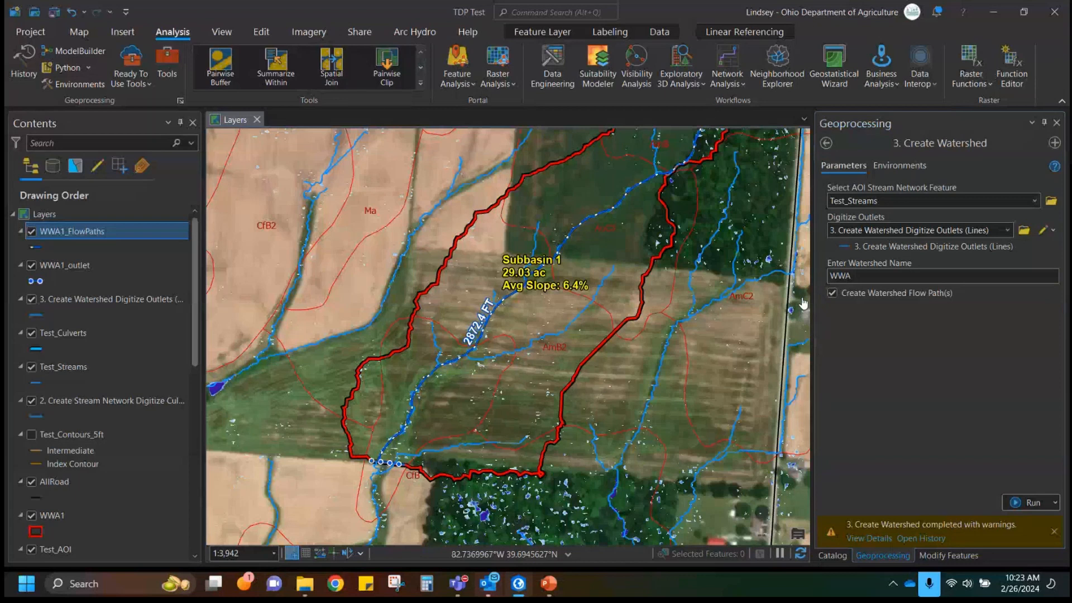
scroll(631, 311, "down", 2)
left_click_drag(658, 292, 631, 323)
scroll(613, 332, "up", 1)
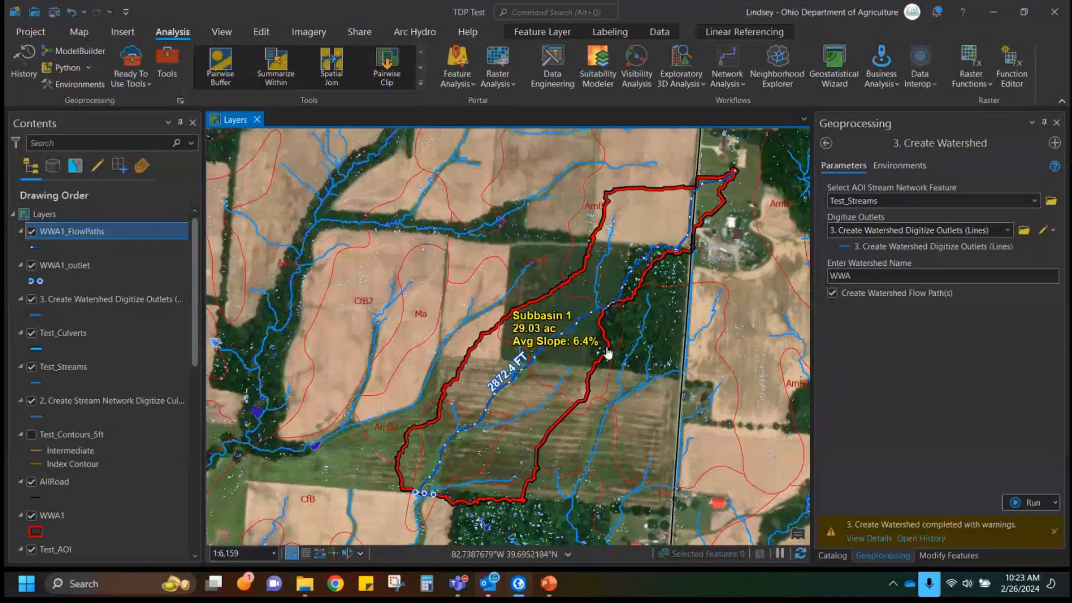
Open the Update Watershed Attributes tool to view its required input, and return to the toolbox without running it.
left_click(827, 143)
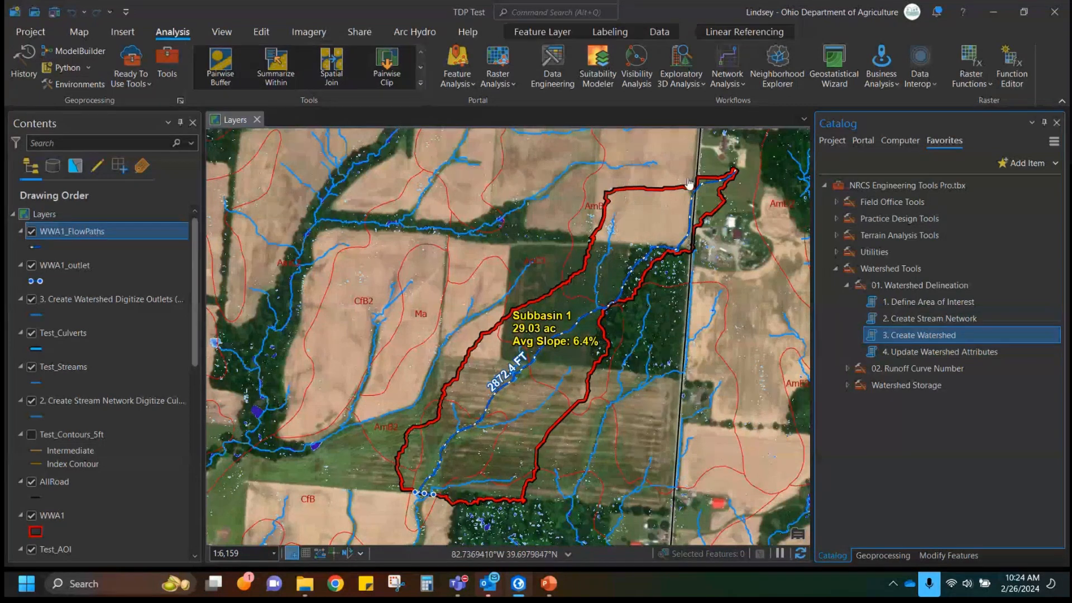
right_click(924, 354)
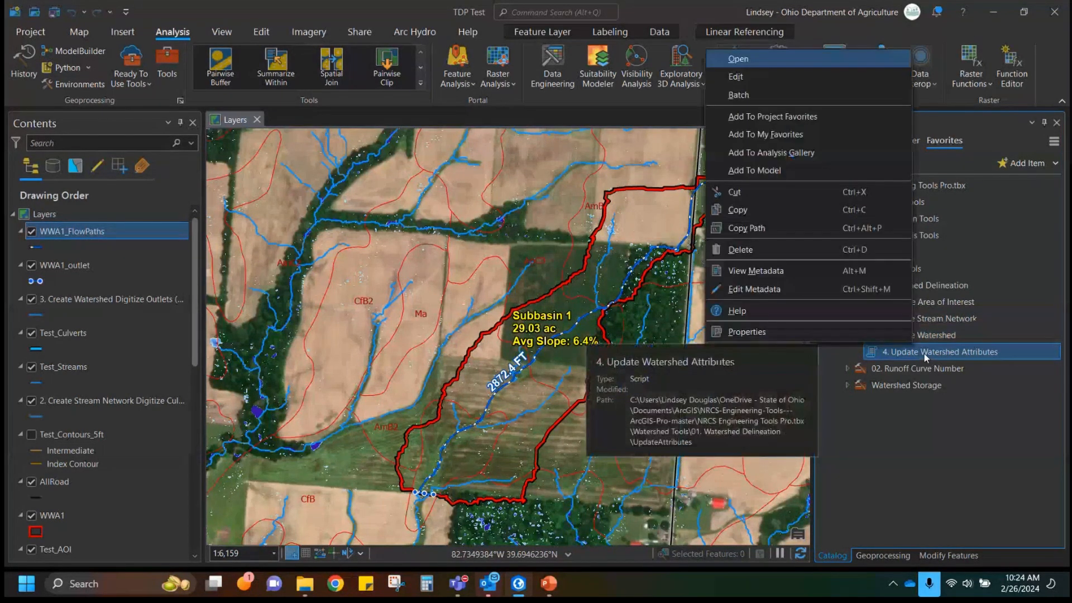
left_click(743, 59)
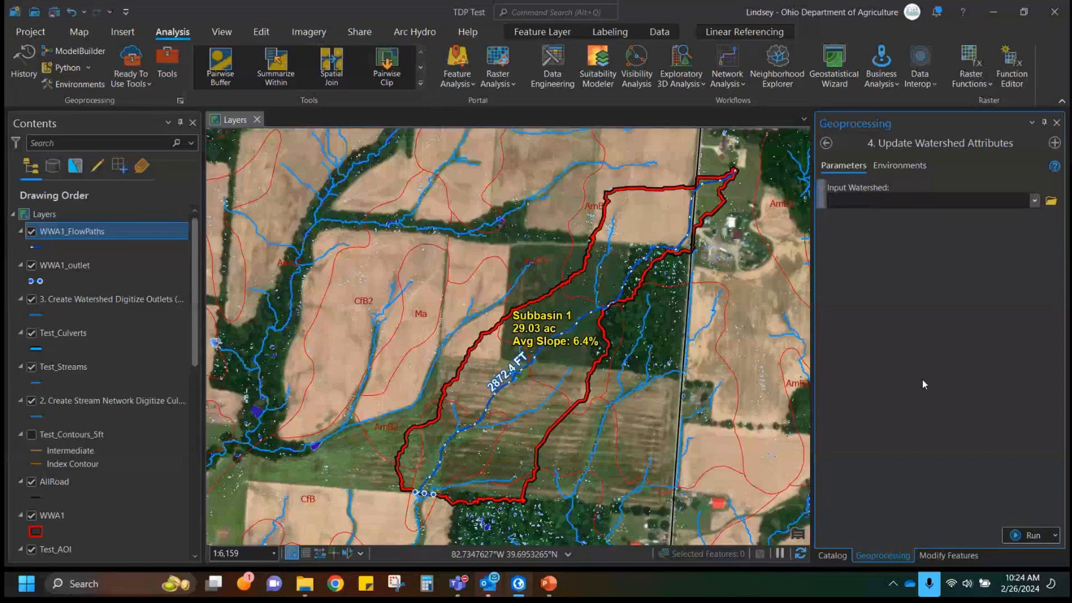
left_click(826, 143)
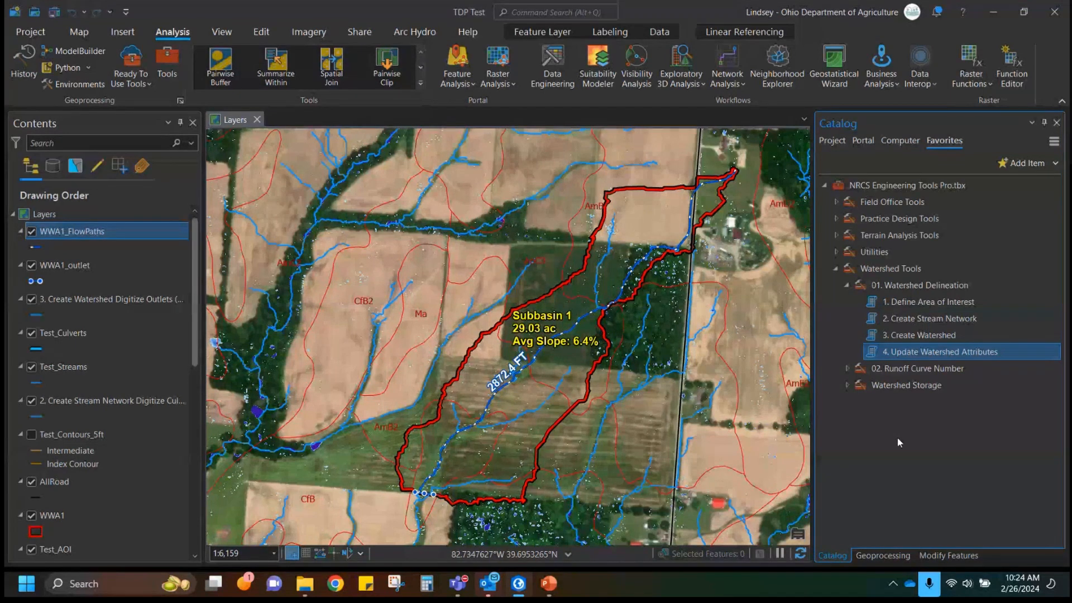
Open the Prepare Soils and Landuse tool under Runoff Curve Number.
left_click(848, 369)
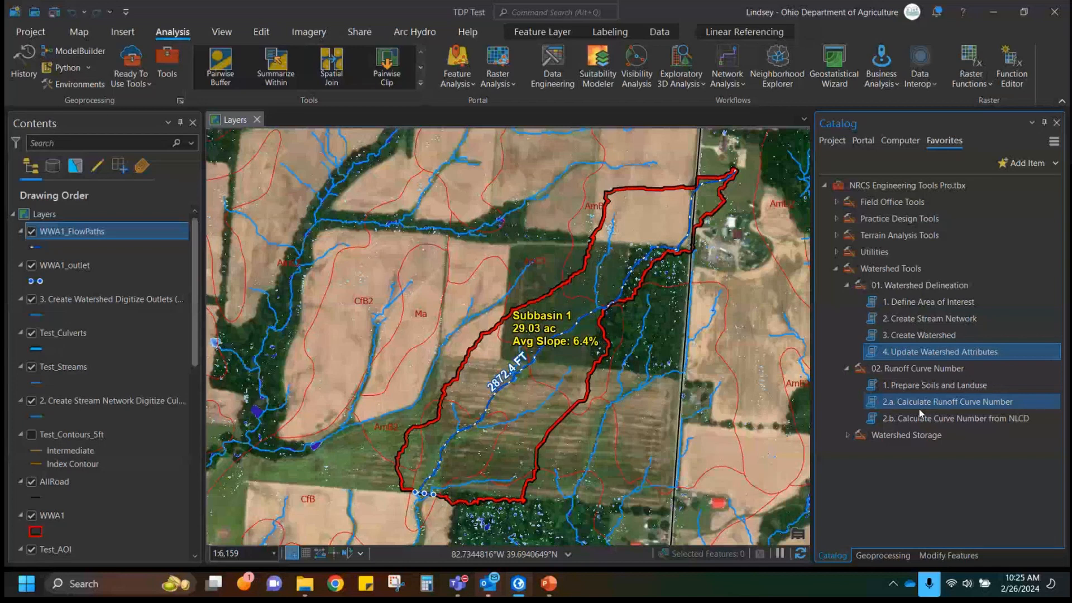
left_click(938, 386)
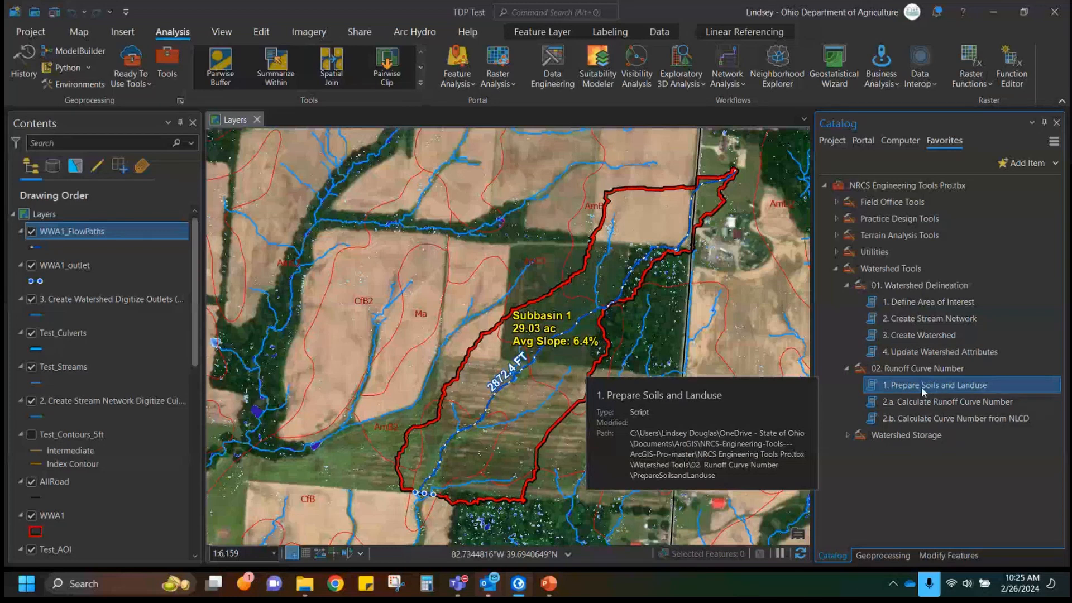
right_click(921, 387)
left_click(760, 96)
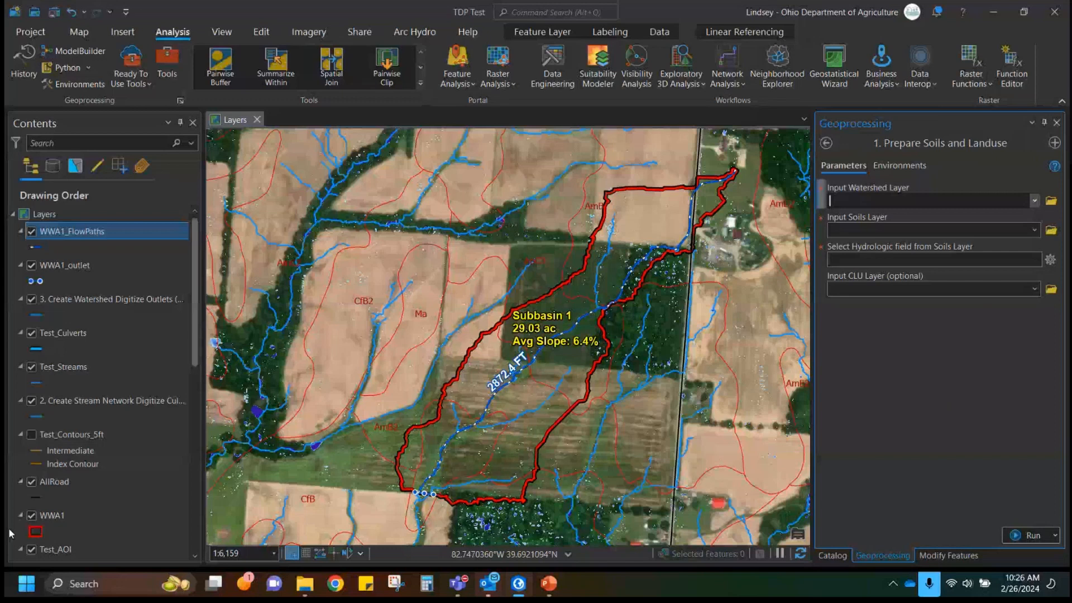
Use WWA1 as the input watershed layer and Fairfield_SoilsHSG as the input soils layer.
scroll(85, 489, "down", 1)
left_click(85, 486)
mouse_move(59, 484)
left_mouse_down()
mouse_move(268, 424)
mouse_move(864, 191)
mouse_move(869, 212)
left_mouse_up()
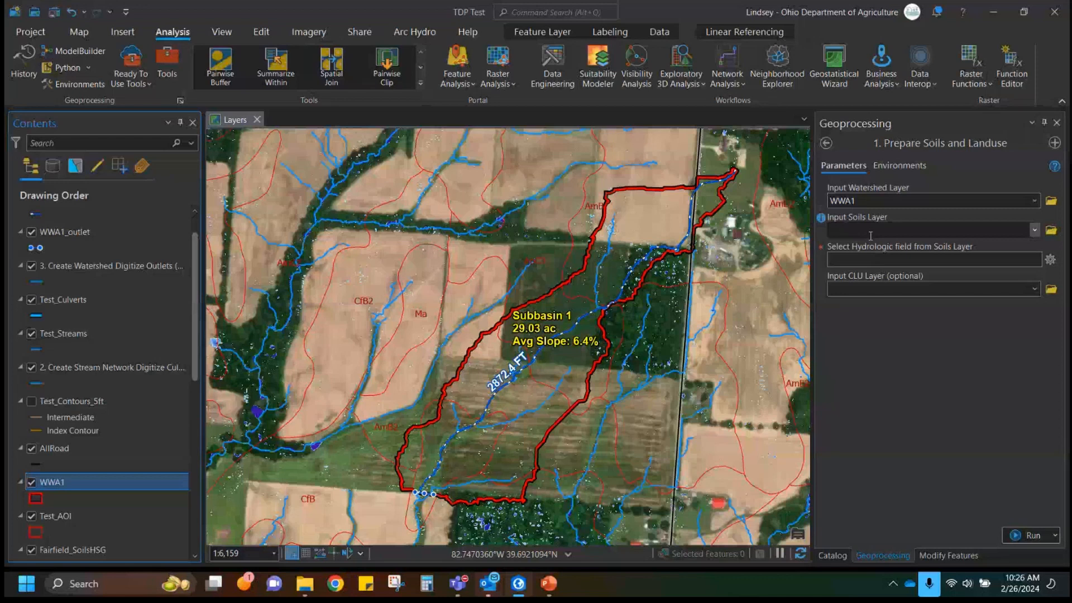
scroll(117, 314, "down", 3)
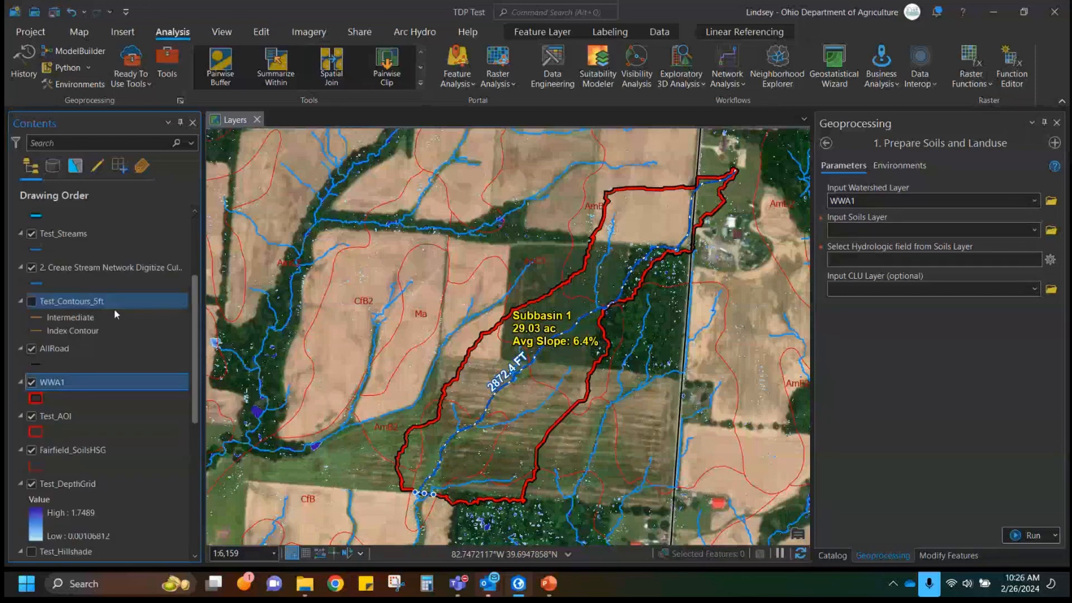
scroll(114, 308, "down", 1)
left_click(101, 416)
left_click_drag(875, 233, 875, 231)
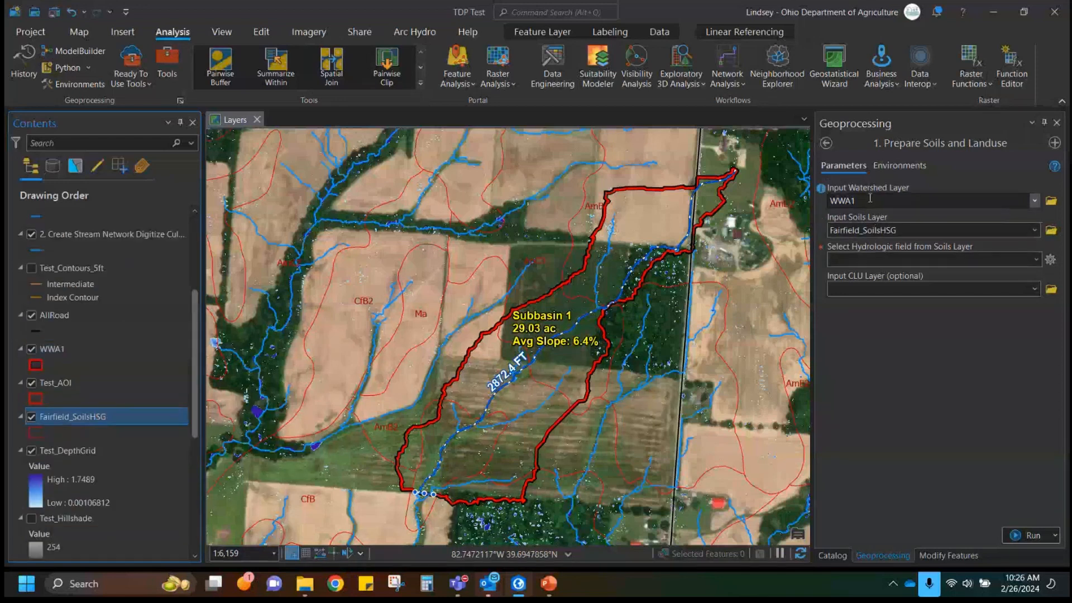
Open the Fairfield_SoilsHSG attribute table and compare the hydgroupdc and hydgrpdcd columns for the hydrologic group format.
right_click(52, 417)
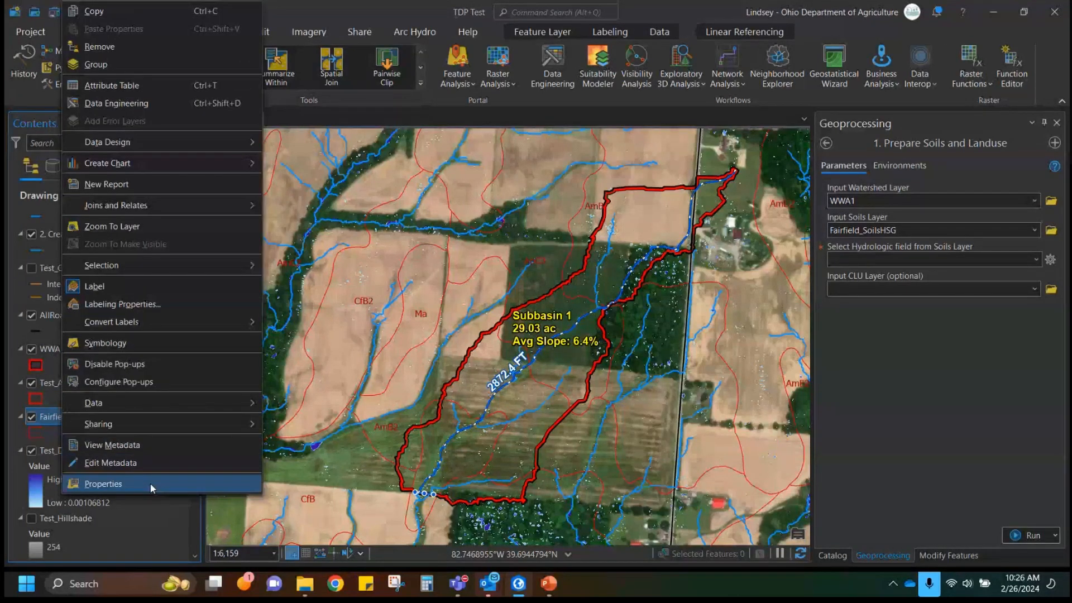
left_click(112, 85)
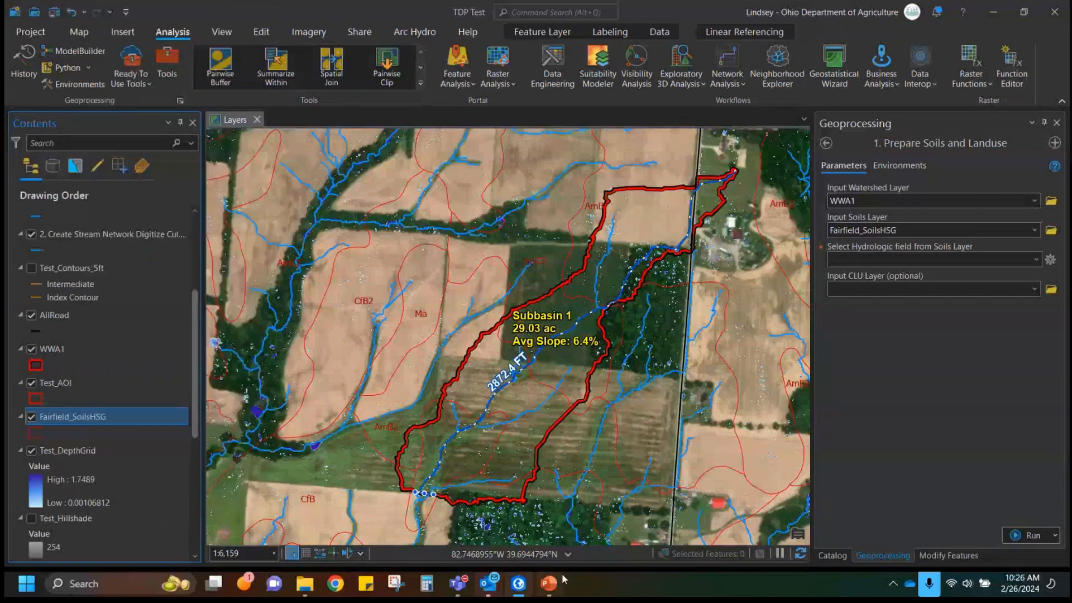
mouse_move(549, 583)
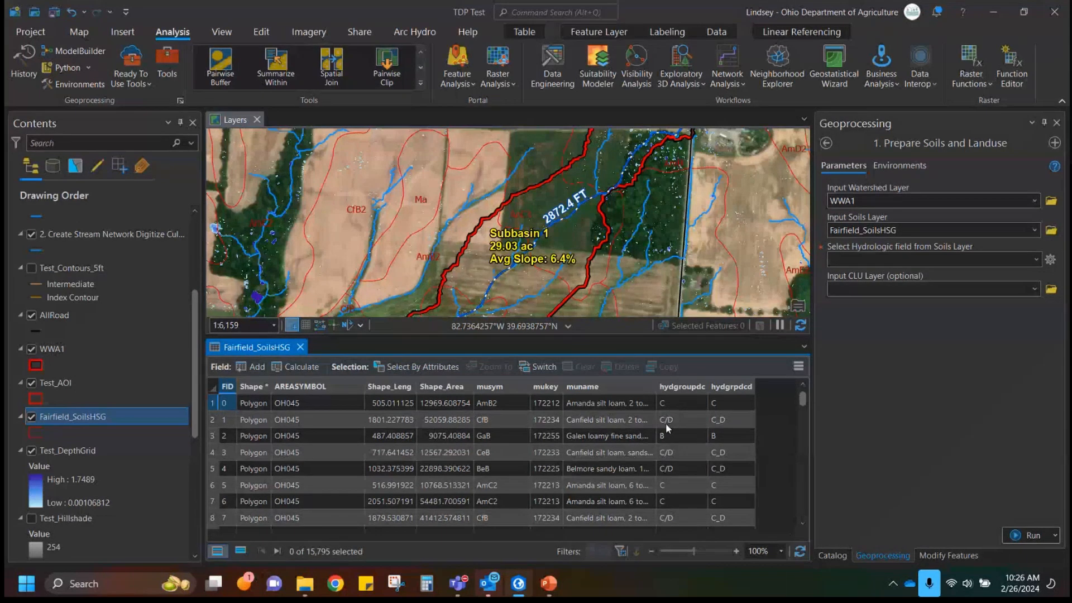
scroll(692, 476, "down", 1)
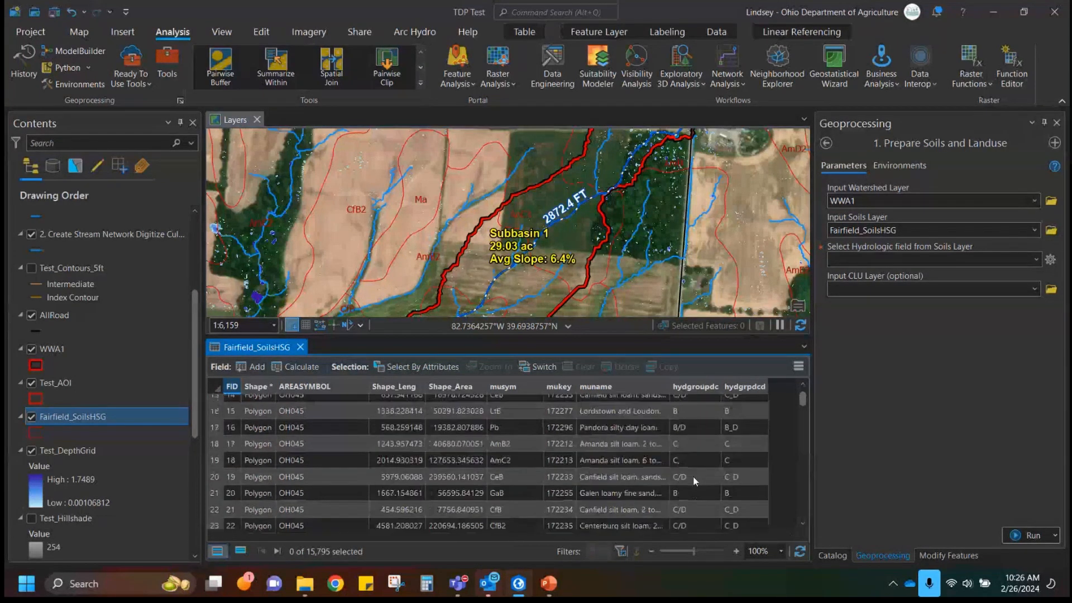
scroll(694, 477, "up", 1)
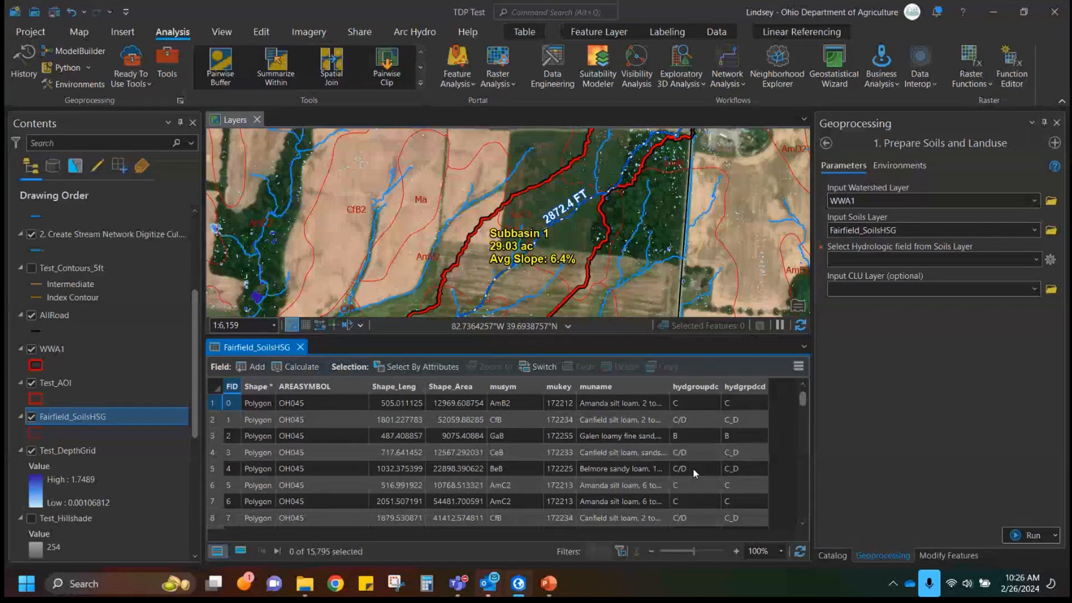
scroll(693, 468, "down", 3)
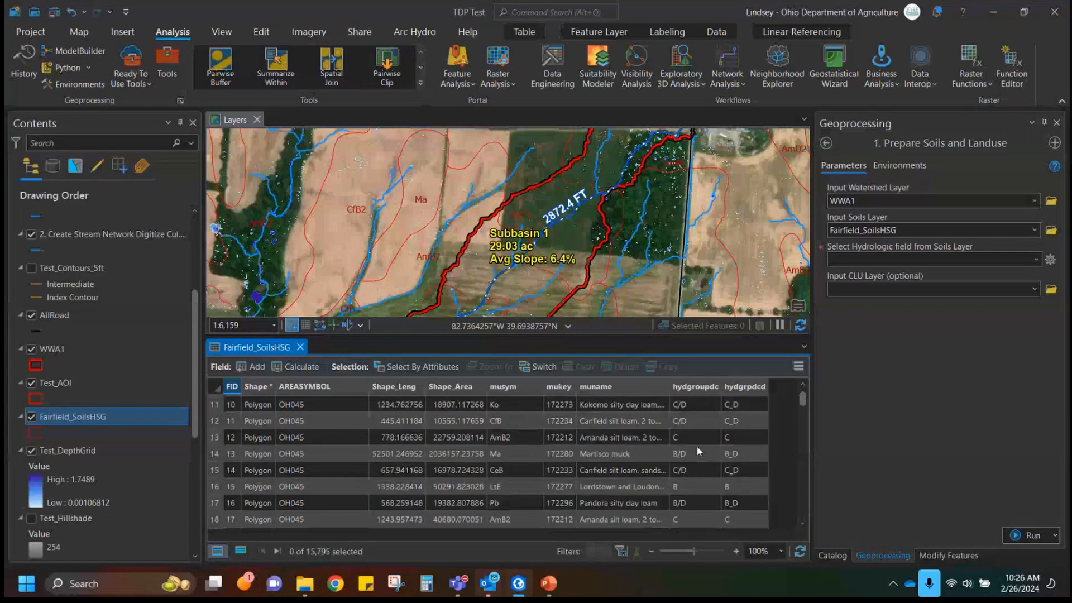
scroll(697, 451, "down", 1)
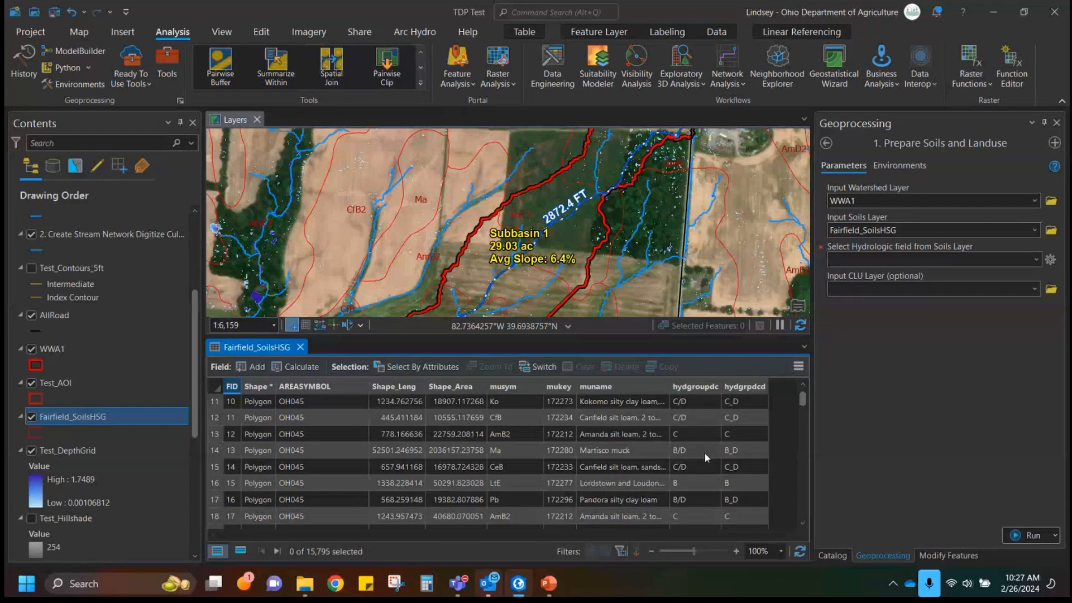
scroll(705, 453, "up", 4)
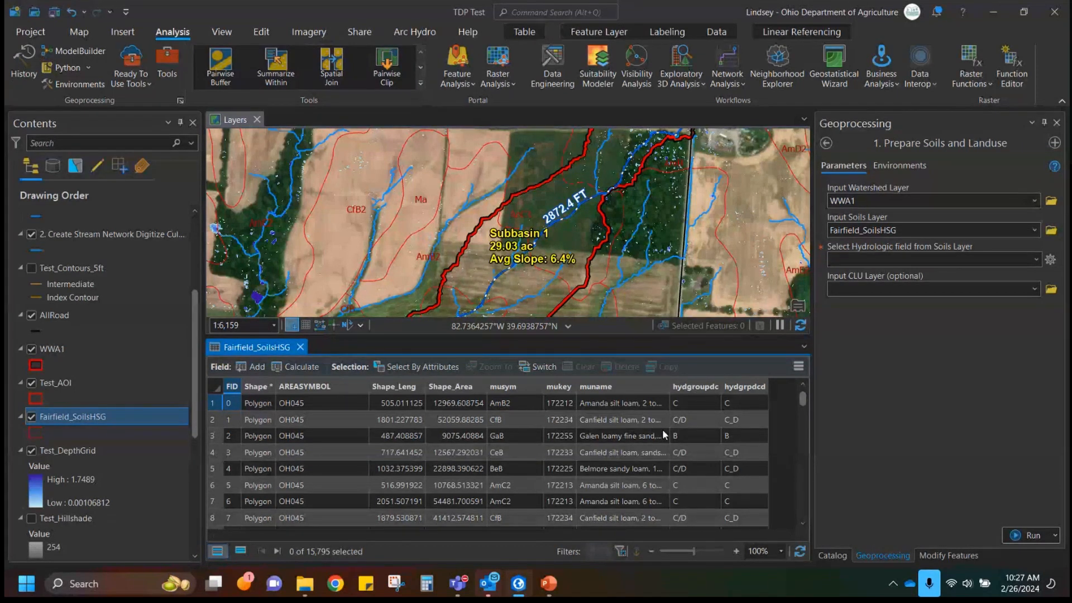
Choose hydgroupdc as the hydrologic field, leave the CLU layer empty, and run Prepare Soils and Landuse.
left_click(902, 230)
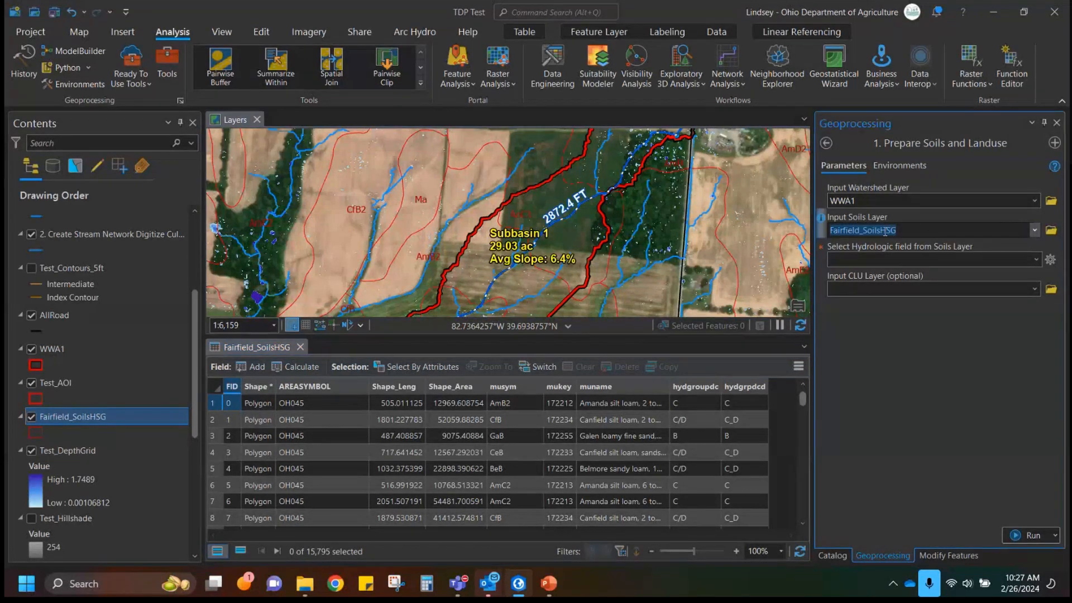
left_click(905, 230)
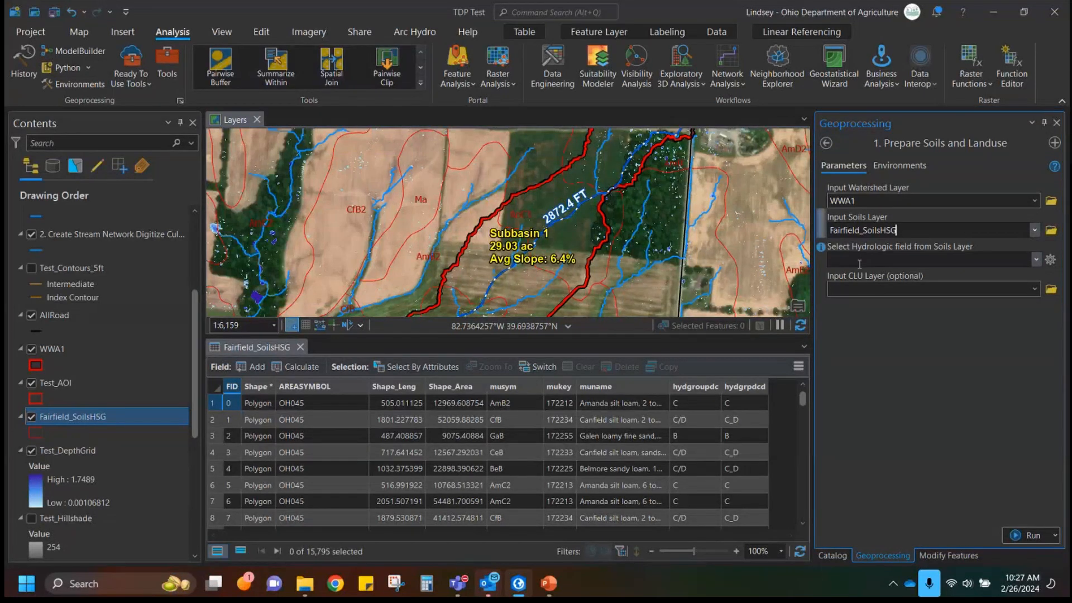
left_click(1036, 261)
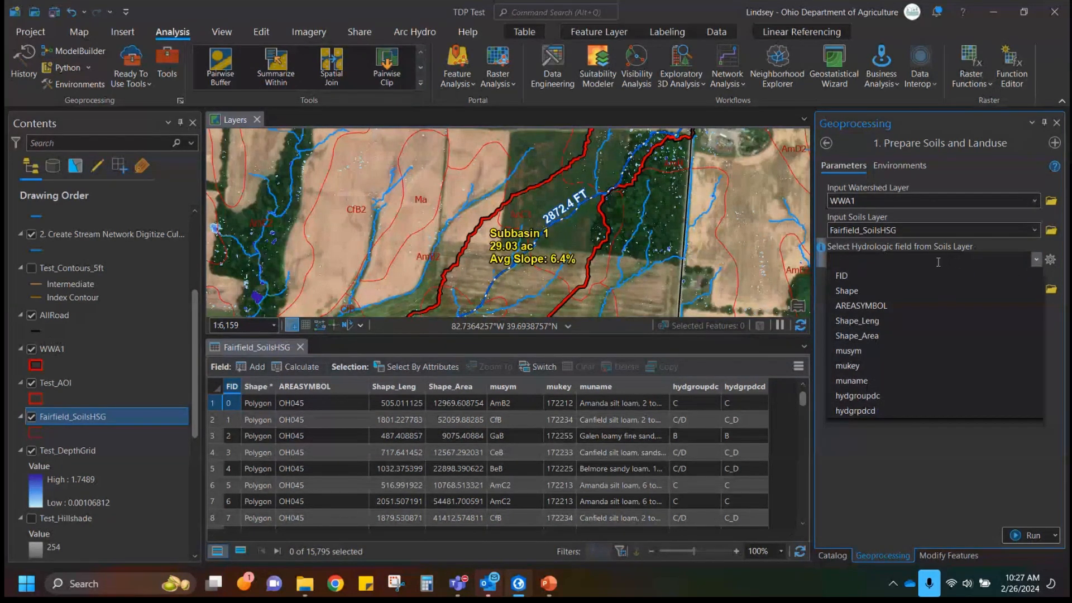
left_click(883, 397)
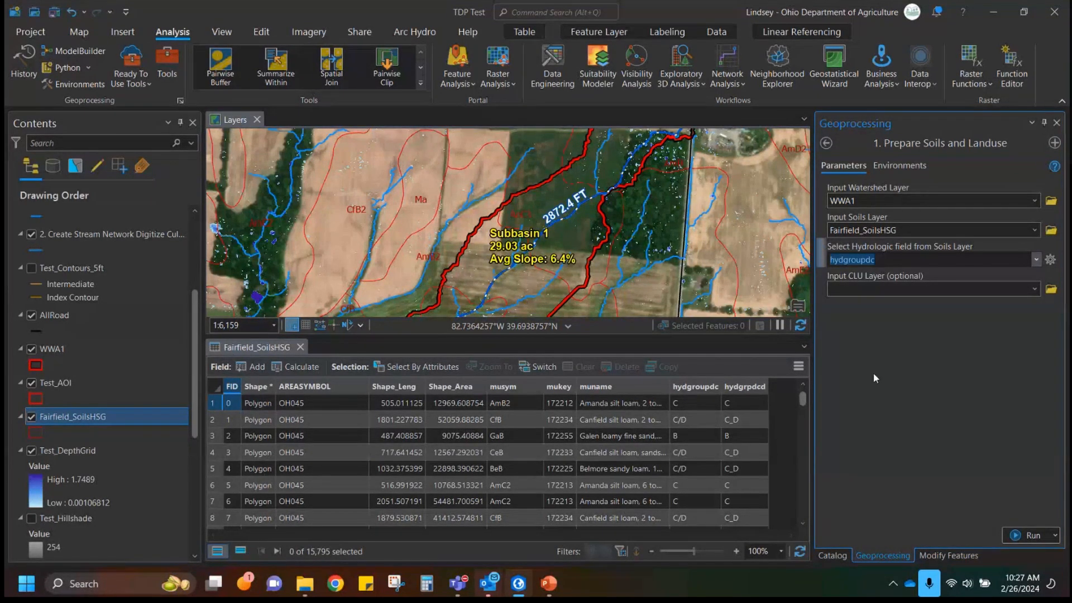
left_click(1036, 292)
left_click(1036, 292)
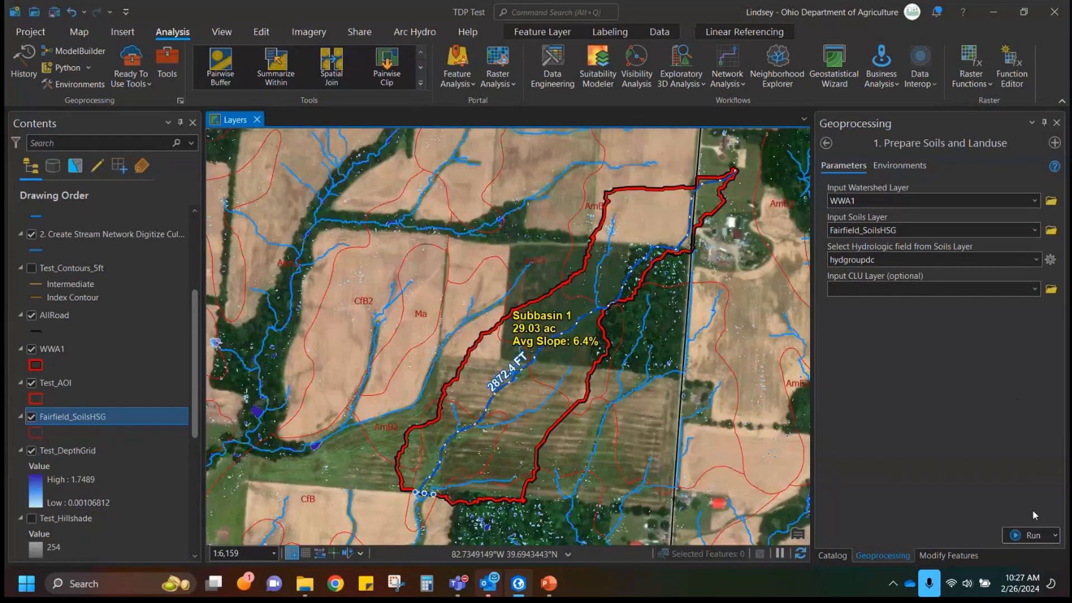
left_click(1027, 535)
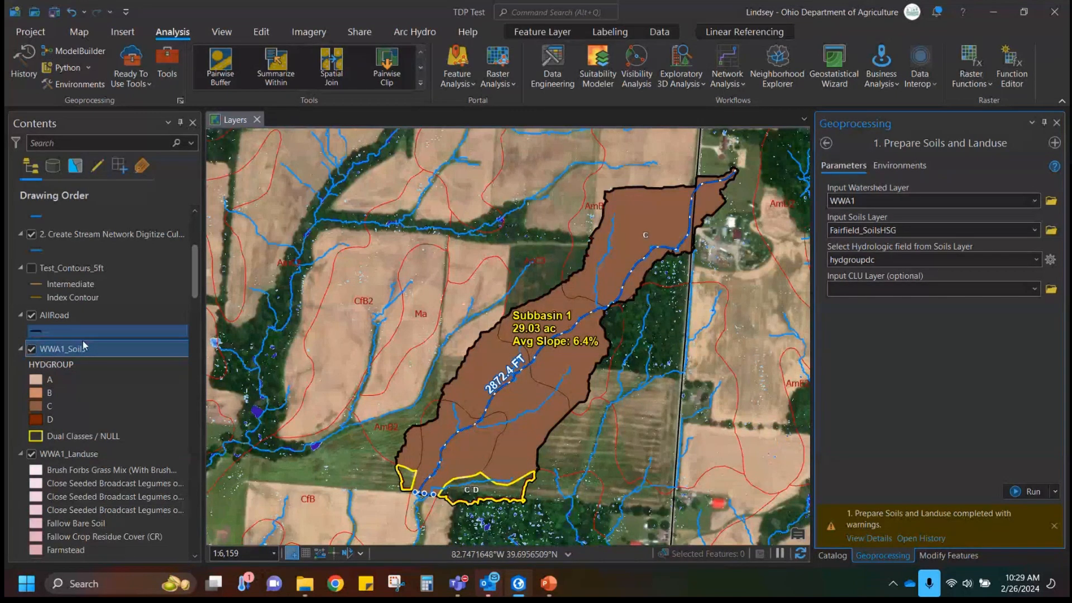
Open the WWA1_Soils attribute table, select the record with the dual C/D hydrologic group, and zoom the map to it.
left_click(63, 350)
right_click(63, 350)
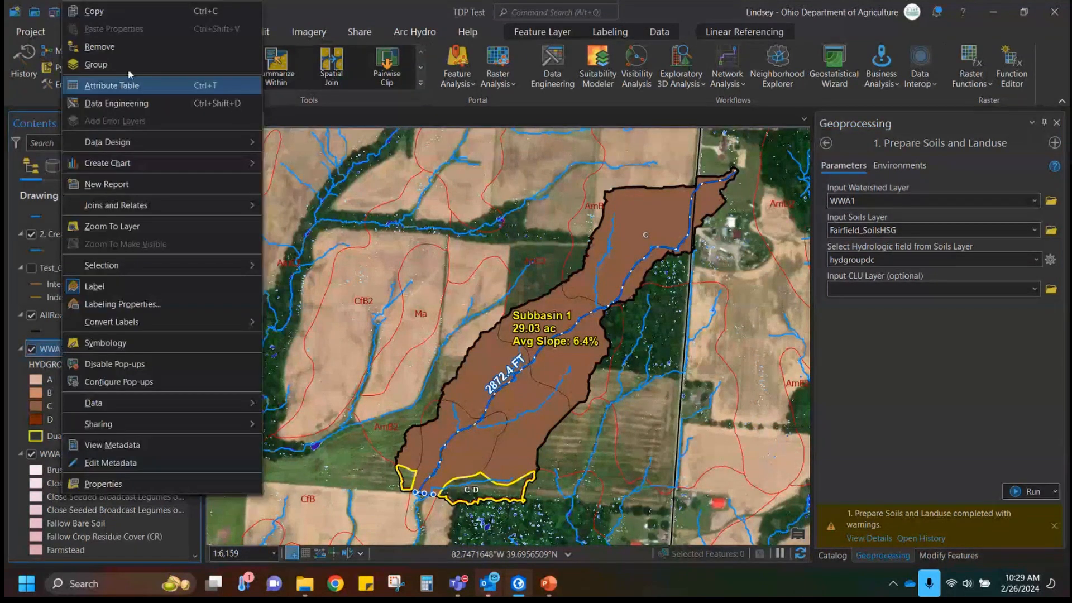
left_click(106, 82)
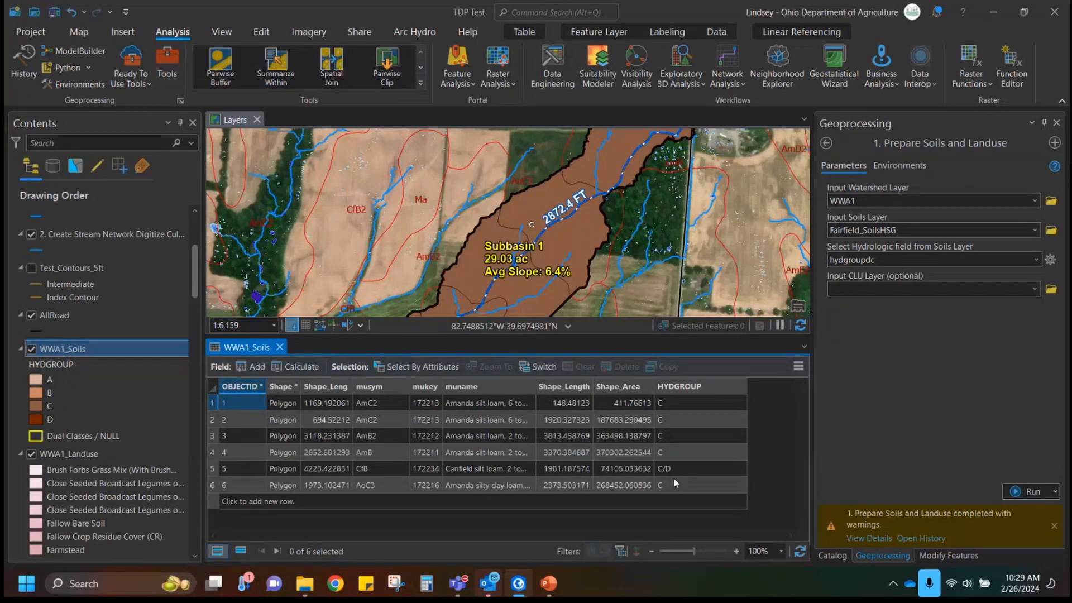
left_click(214, 470)
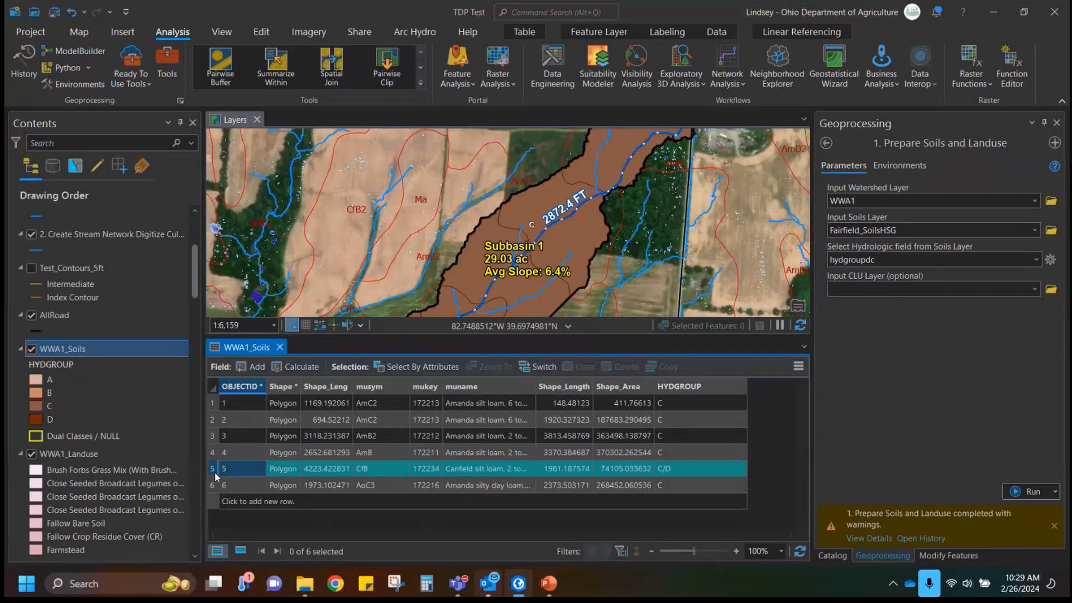
right_click(215, 472)
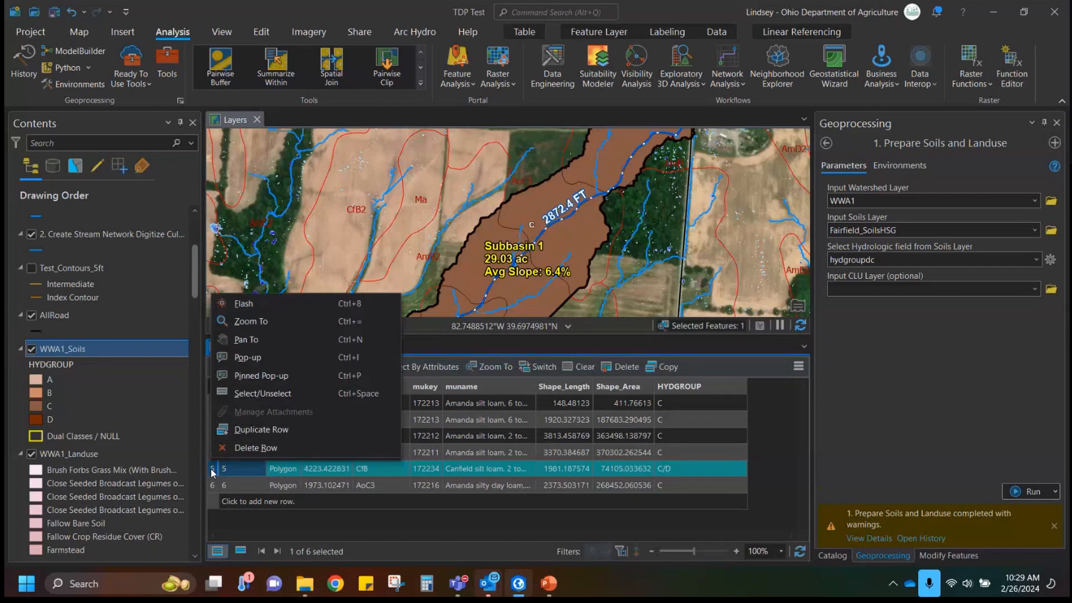
left_click(266, 323)
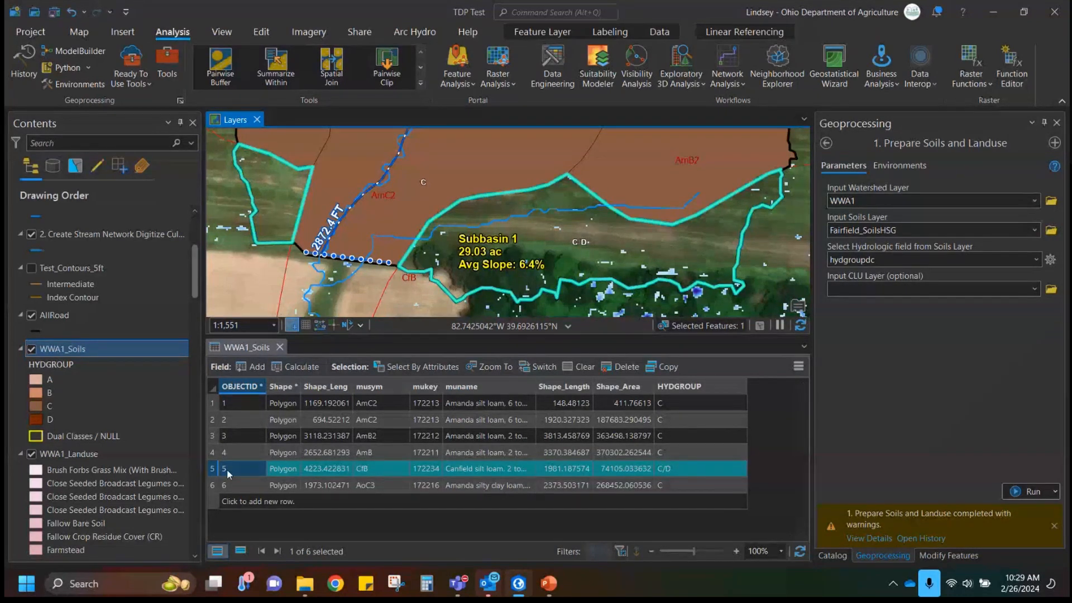
Set the HYDGROUP value of the CfB record in the WWA1_Soils table to D.
left_click(692, 469)
left_click(691, 469)
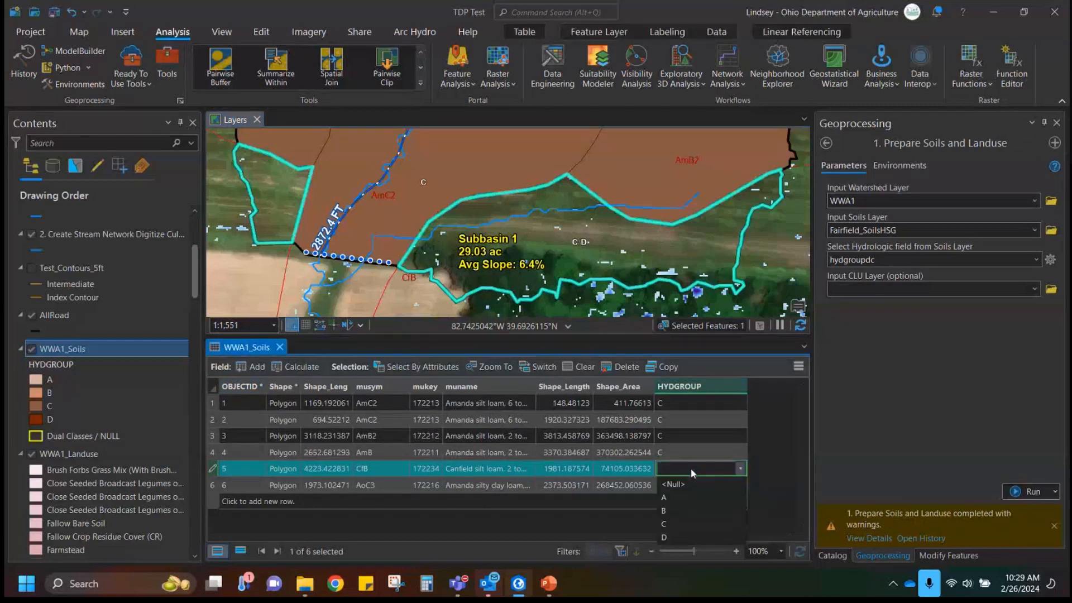
left_click(674, 538)
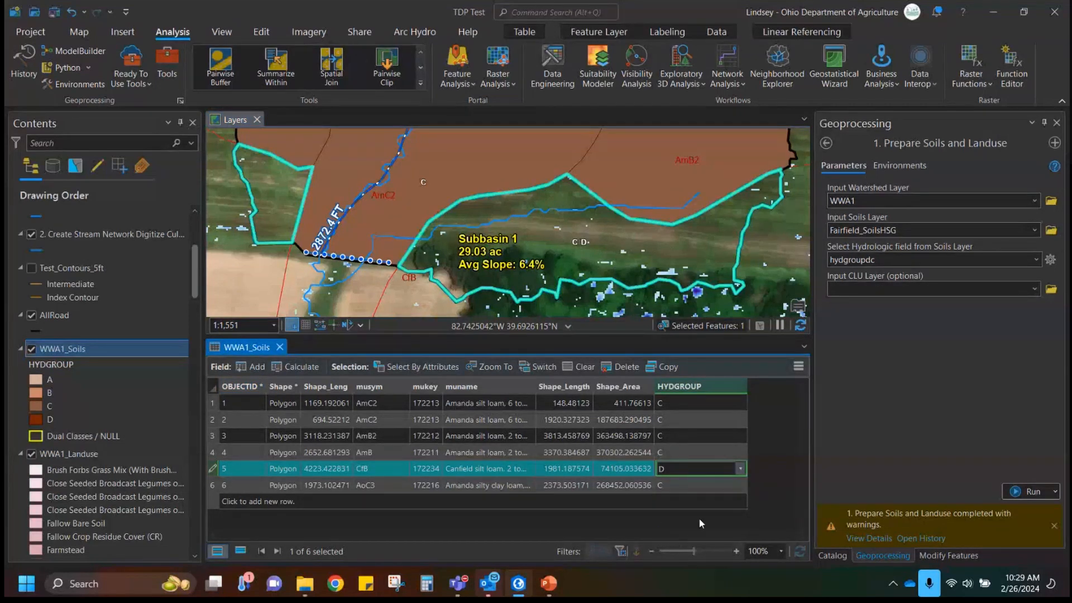
left_click(803, 501)
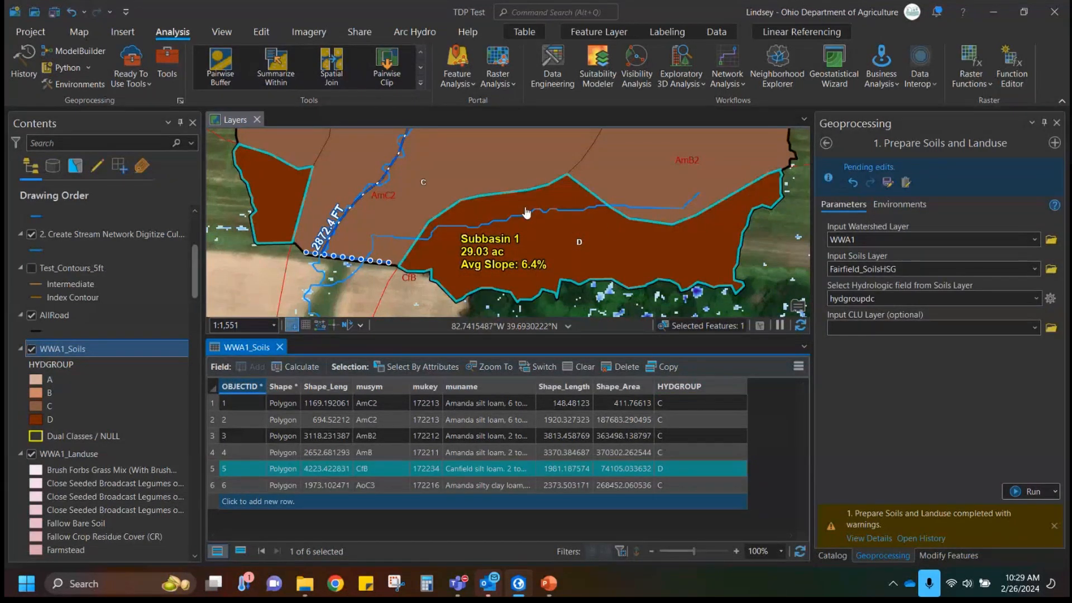
Clear the feature selection and close the WWA1_Soils attribute table.
scroll(528, 211, "down", 5)
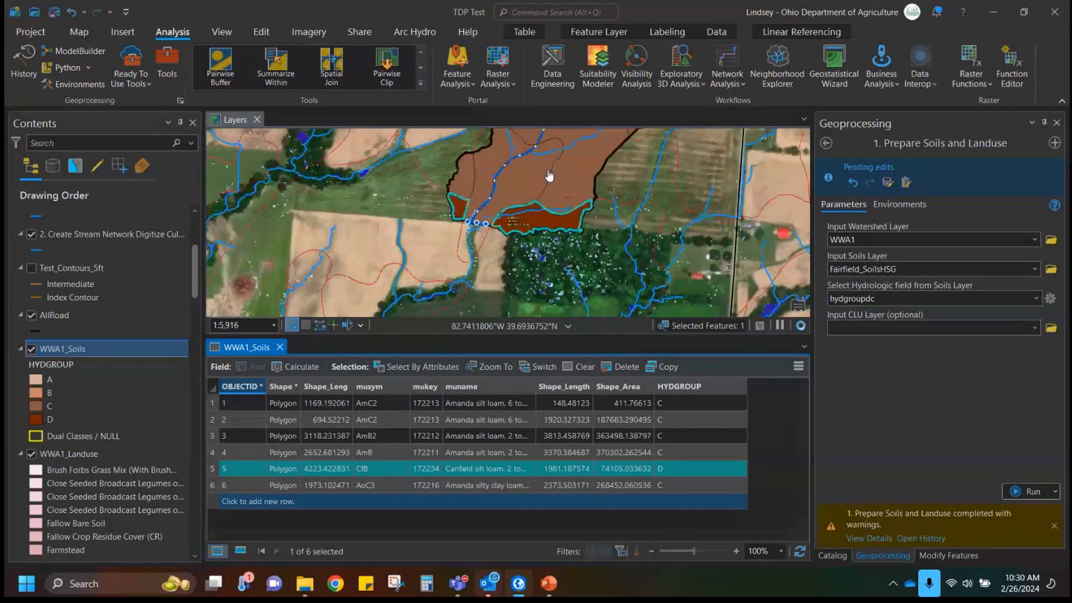
left_click_drag(549, 179, 512, 281)
scroll(545, 218, "down", 2)
left_click_drag(552, 206, 608, 206)
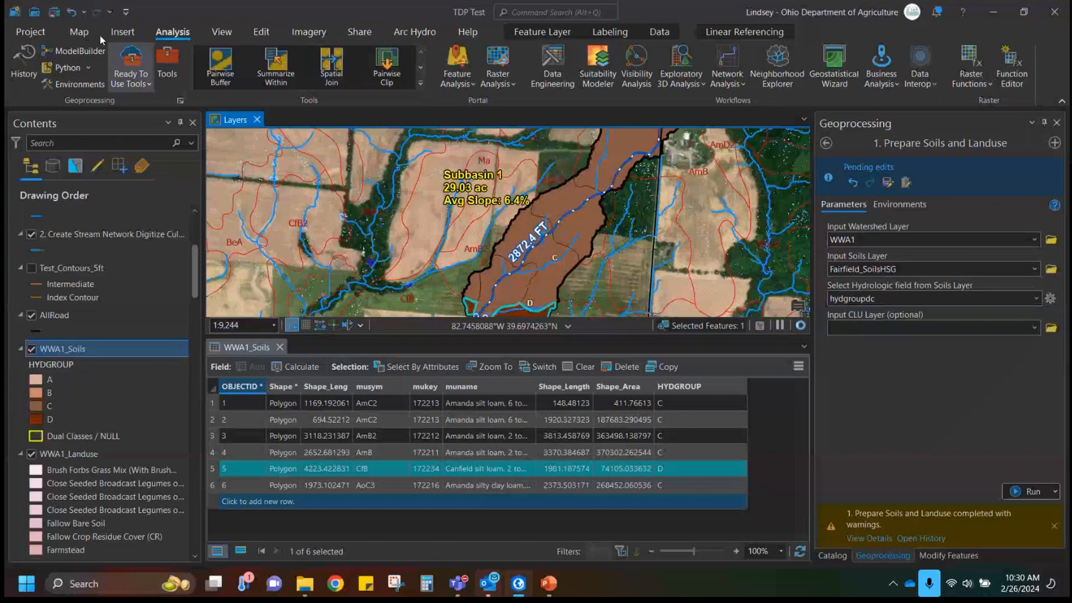
left_click(122, 32)
left_click(172, 31)
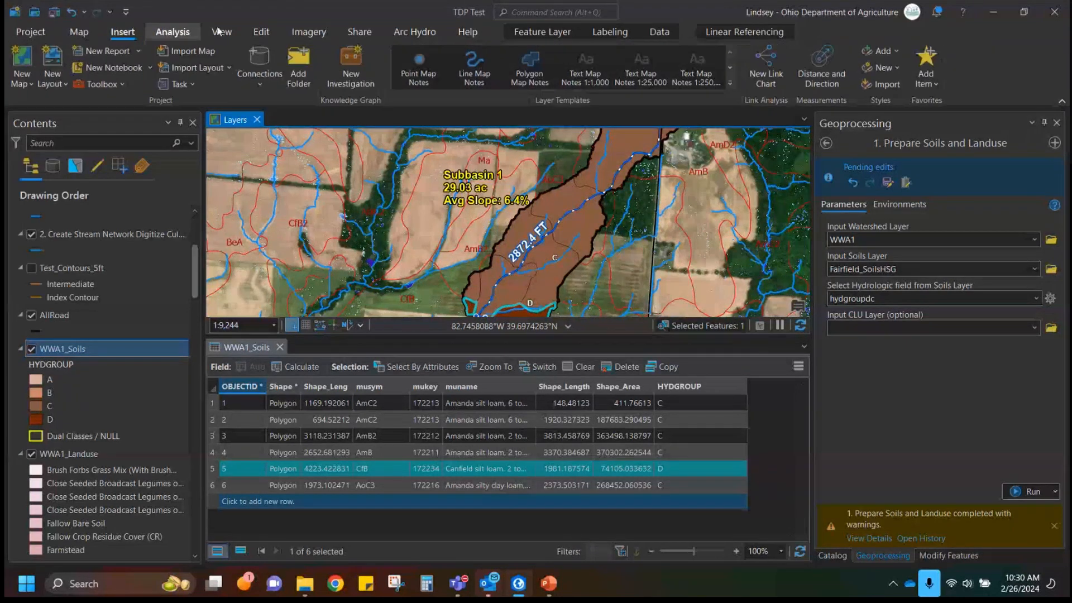
left_click(262, 31)
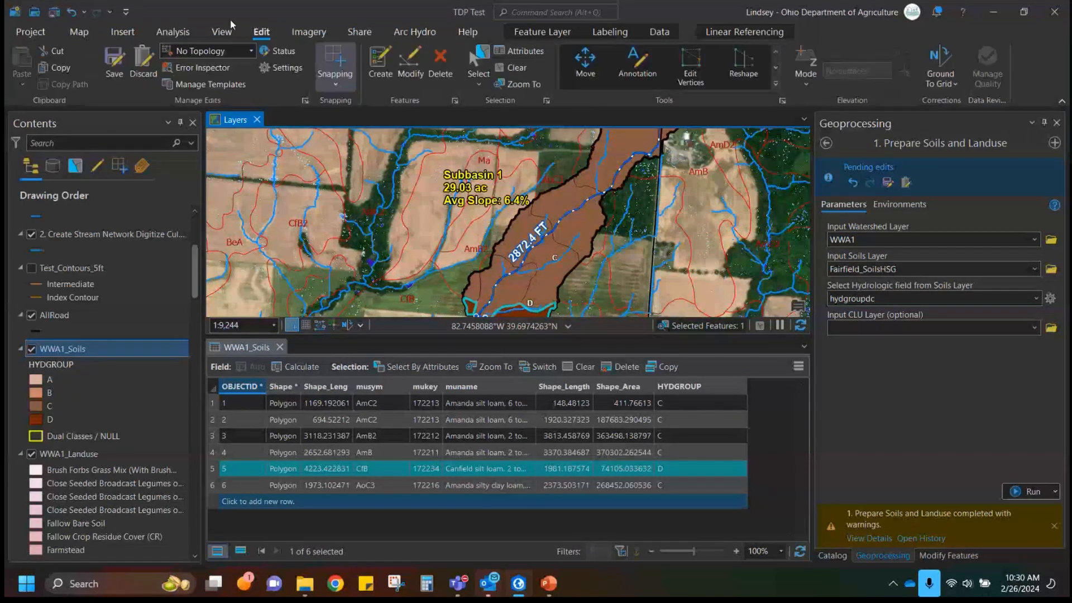
left_click(517, 68)
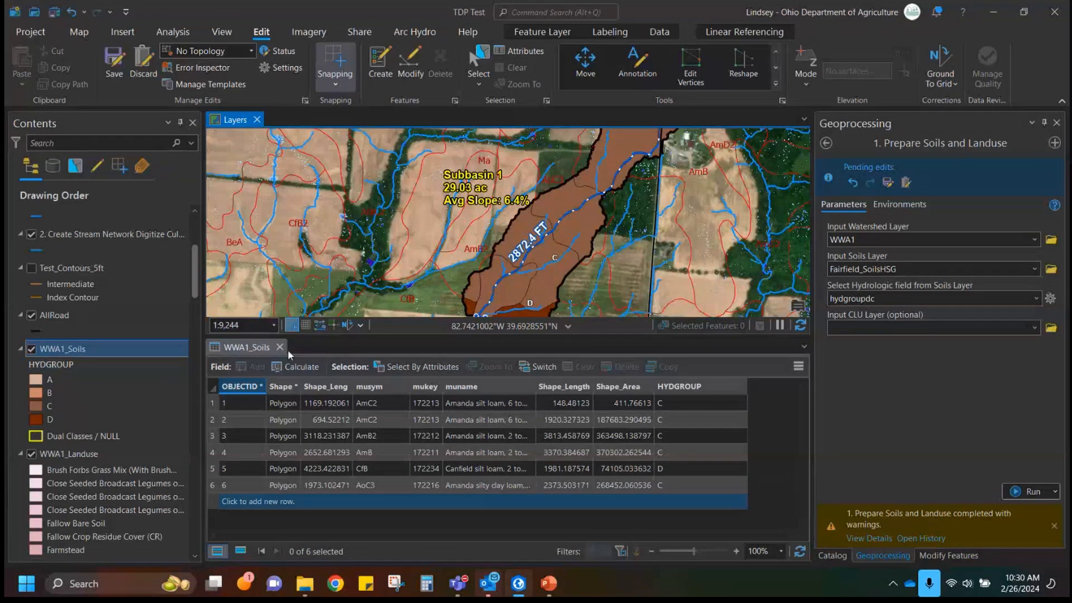
left_click(280, 347)
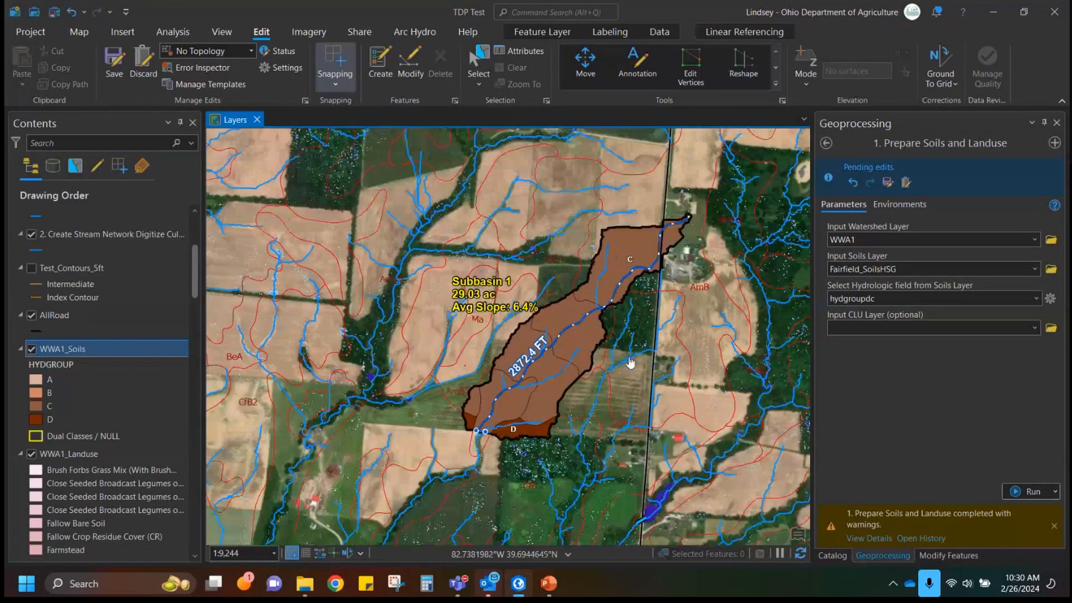
Turn off the WWA1_Soils and Test_DepthGrid layers to expose the aerial imagery inside the watershed.
left_click_drag(346, 471, 323, 472)
scroll(32, 387, "up", 1)
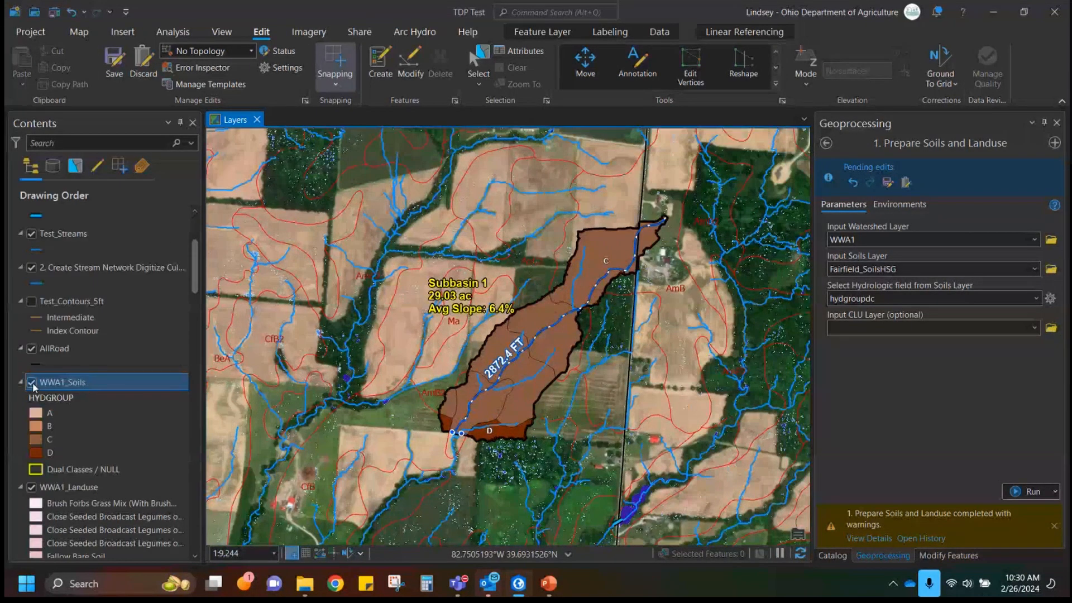
left_click(32, 382)
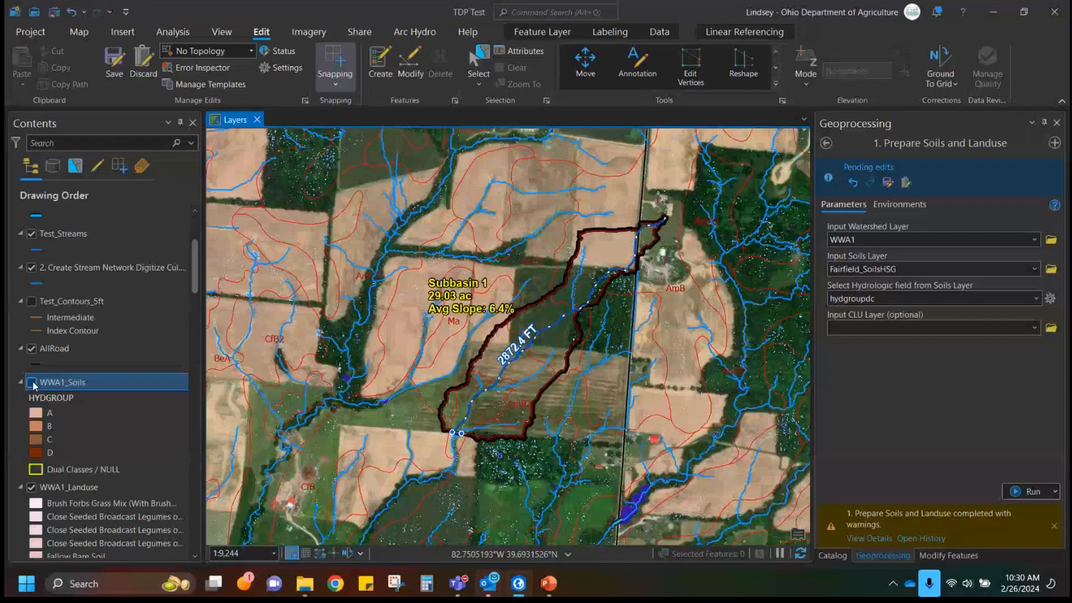
scroll(522, 388, "down", 2)
scroll(522, 388, "up", 2)
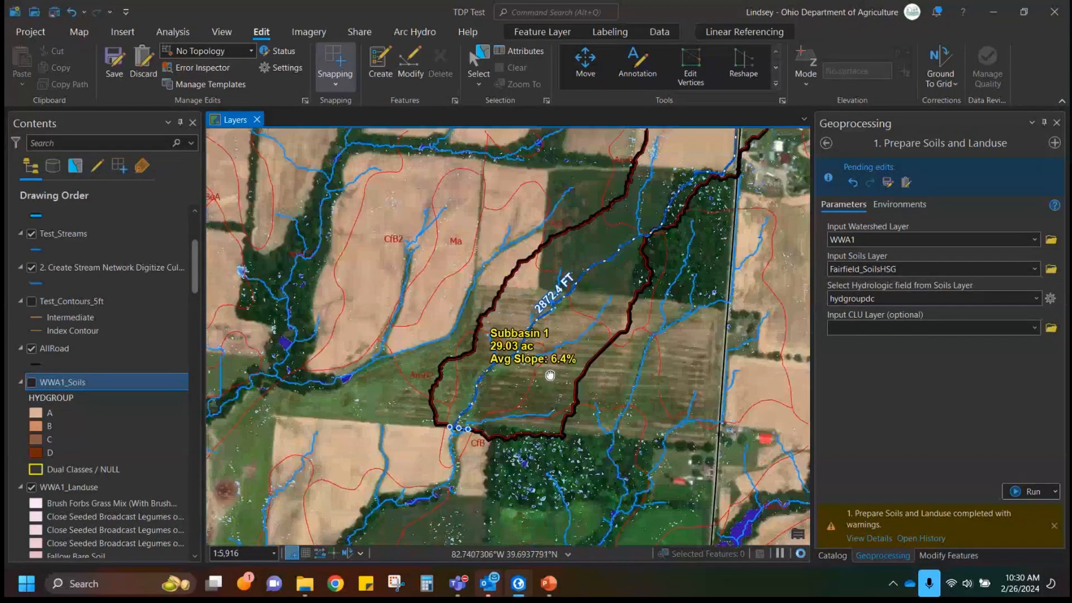
scroll(81, 384, "down", 10)
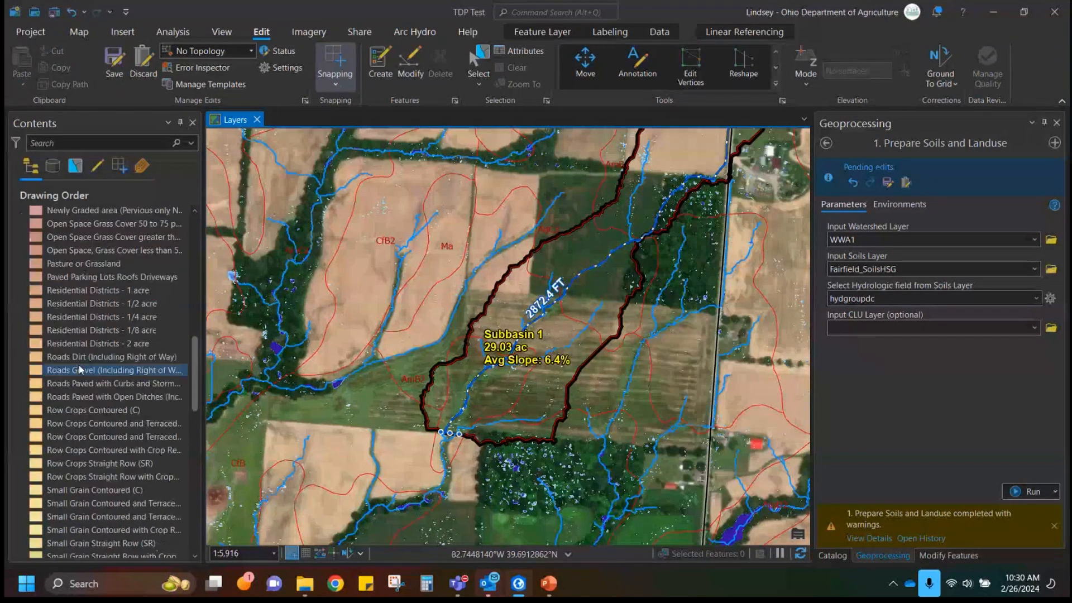
scroll(81, 370, "down", 5)
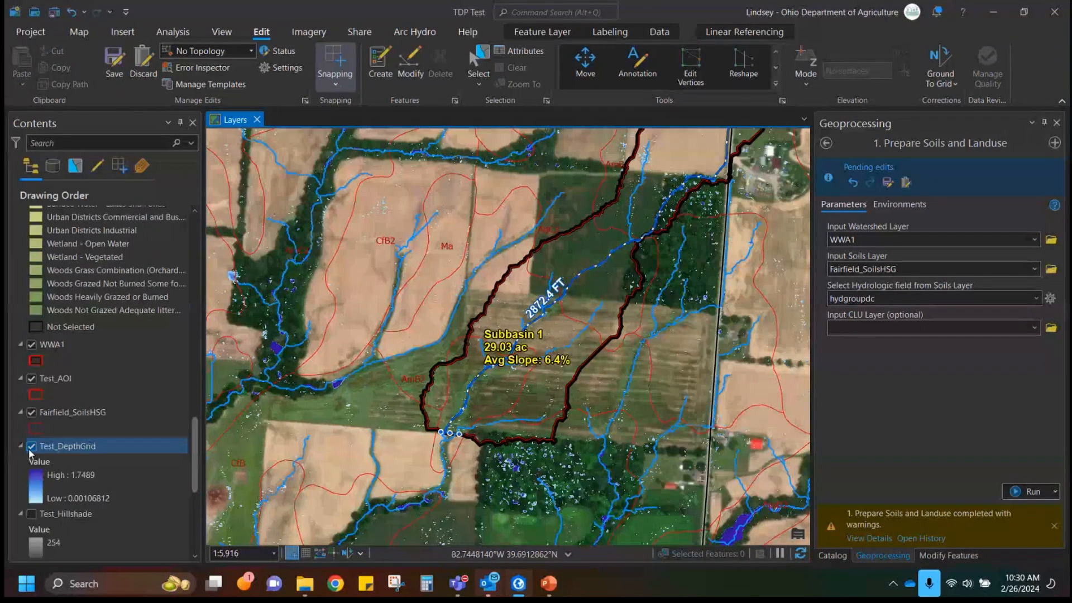
left_click(32, 446)
Turn off the Test_Streams and Fairfield_SoilsHSG layers so only the watershed, flow path and imagery are displayed.
scroll(98, 403, "up", 3)
scroll(98, 404, "up", 10)
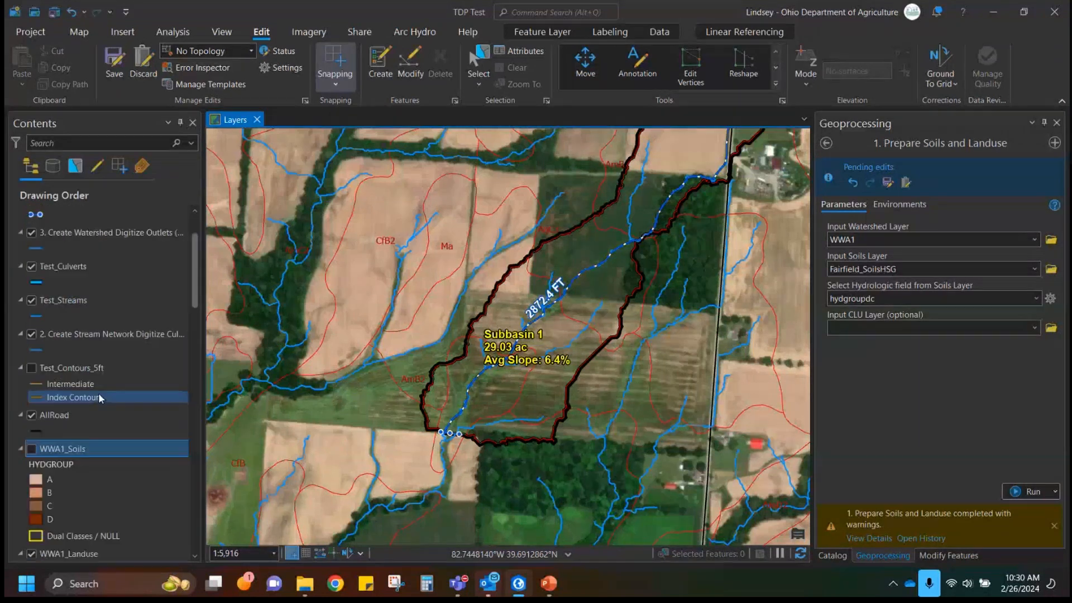
left_click(32, 368)
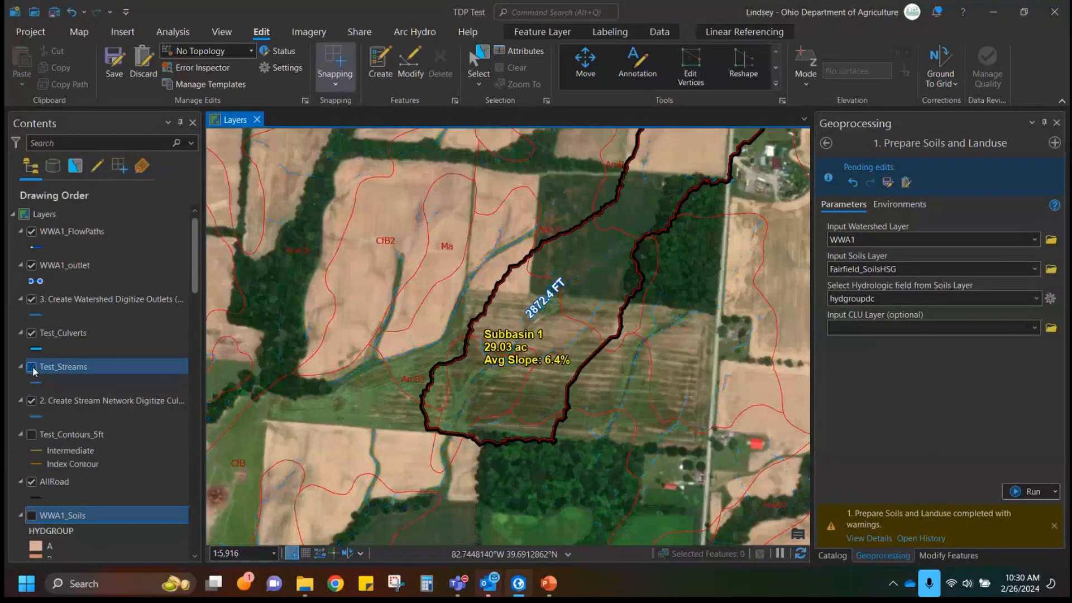
scroll(98, 386, "down", 5)
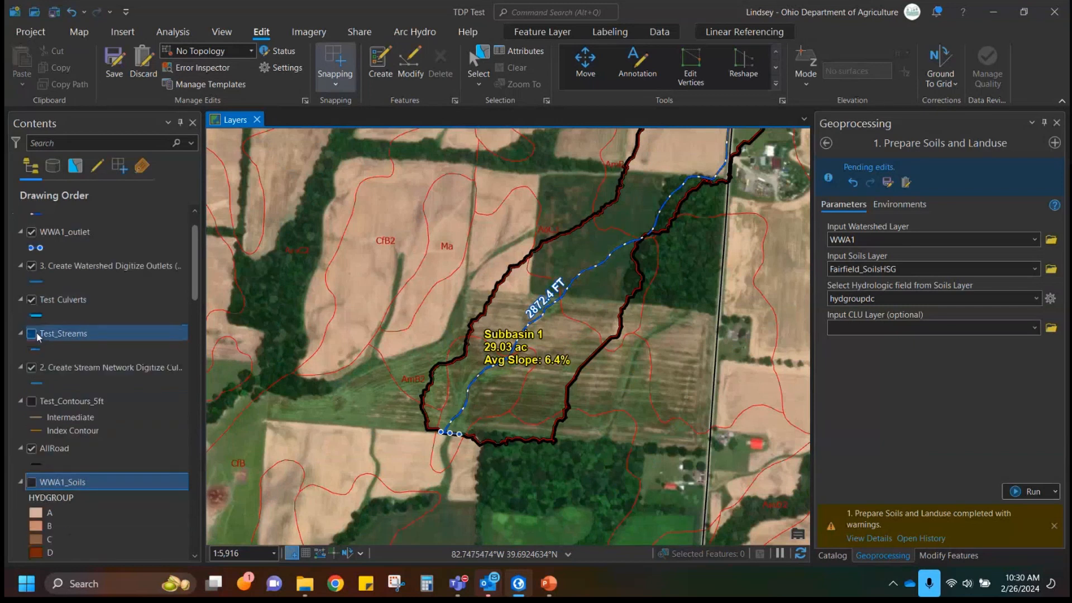
scroll(97, 385, "down", 12)
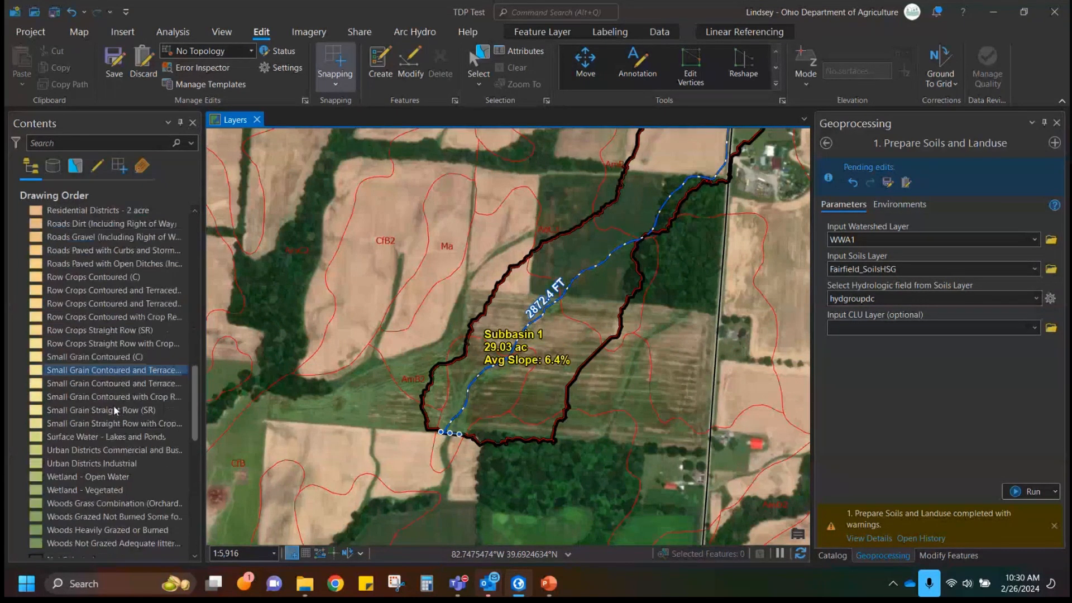
scroll(114, 410, "down", 7)
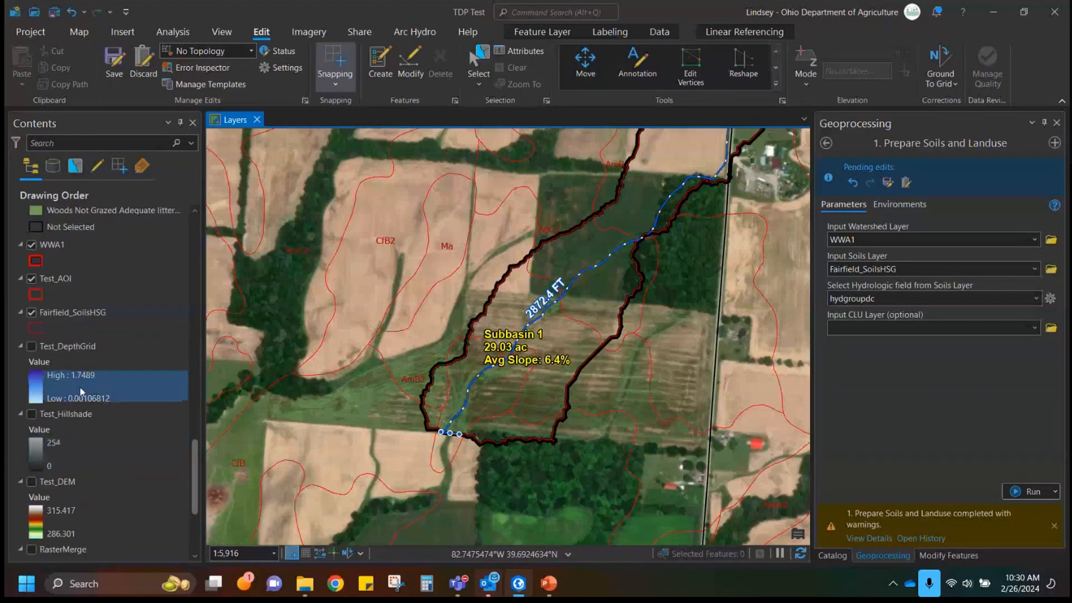
left_click(35, 322)
left_click(32, 313)
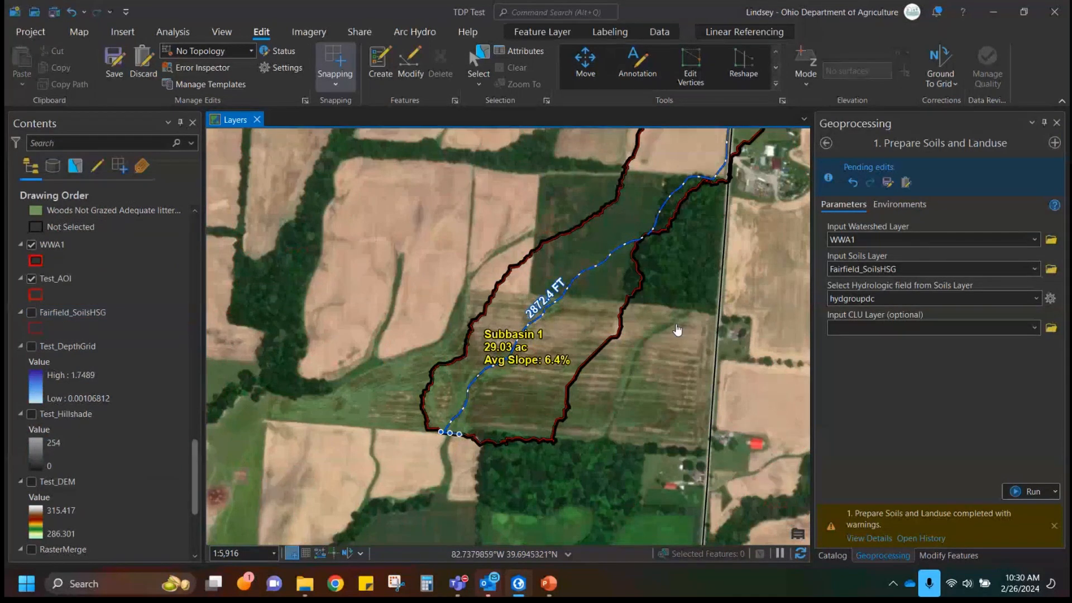
left_click_drag(626, 325, 594, 385)
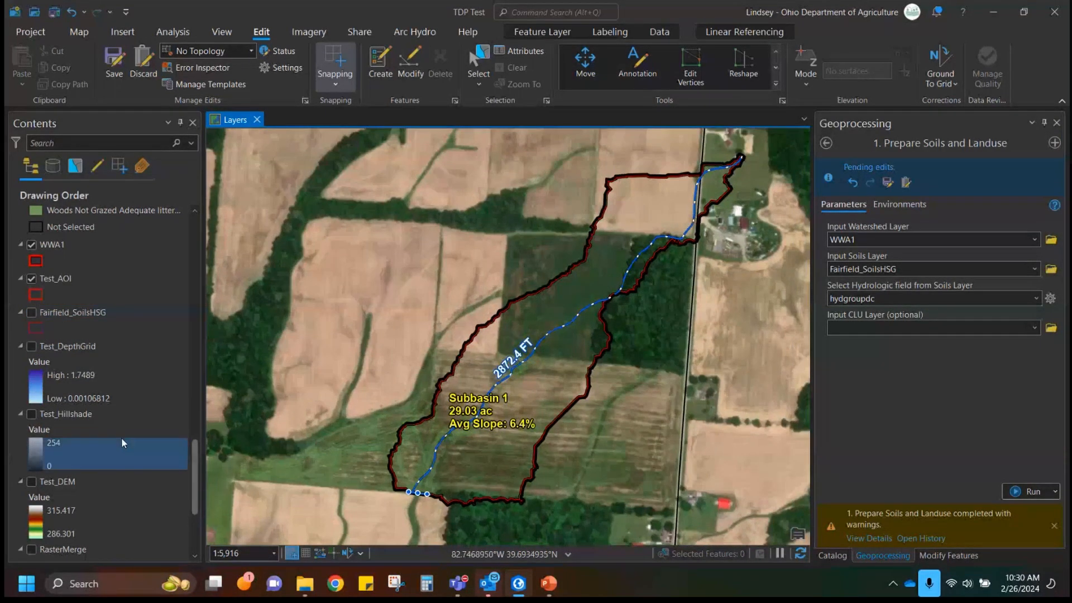
Open the WWA1_Landuse attribute table and widen its LANDUSE and CONDITION columns.
scroll(88, 406, "up", 1)
scroll(88, 407, "up", 20)
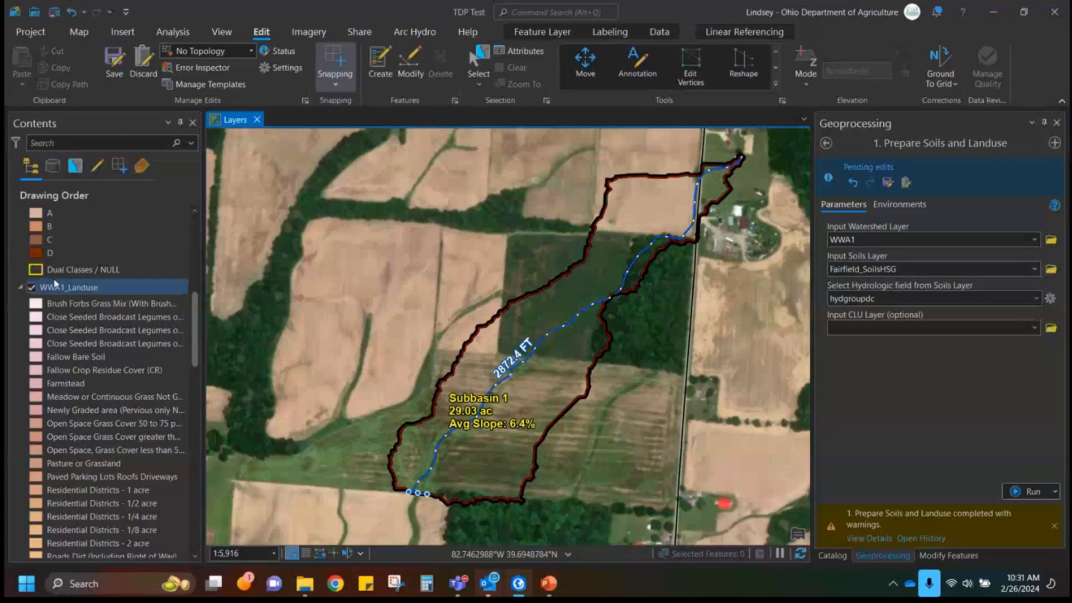
right_click(67, 290)
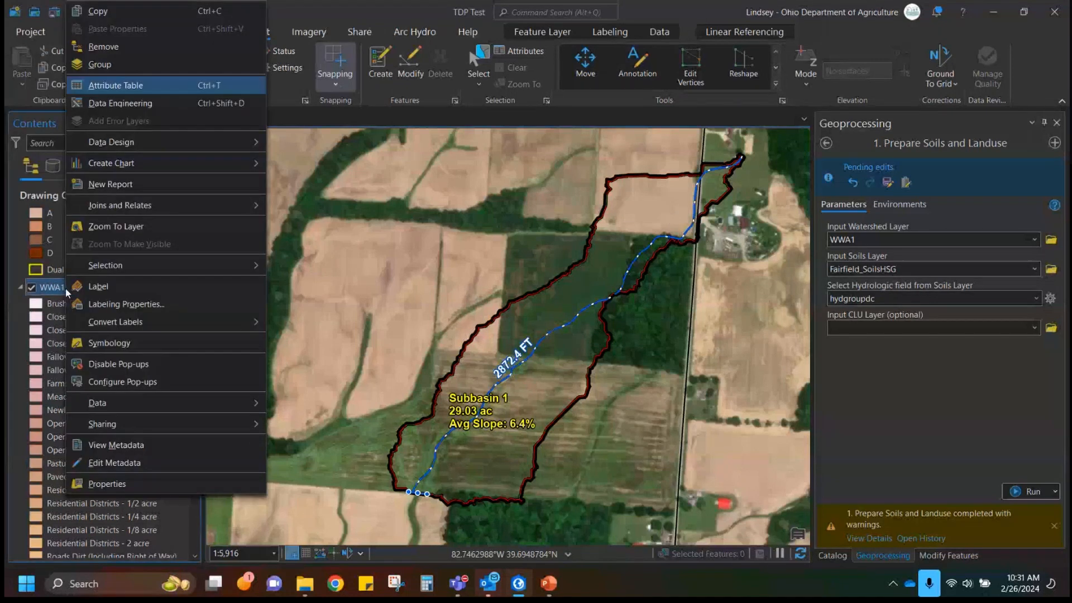
left_click(109, 88)
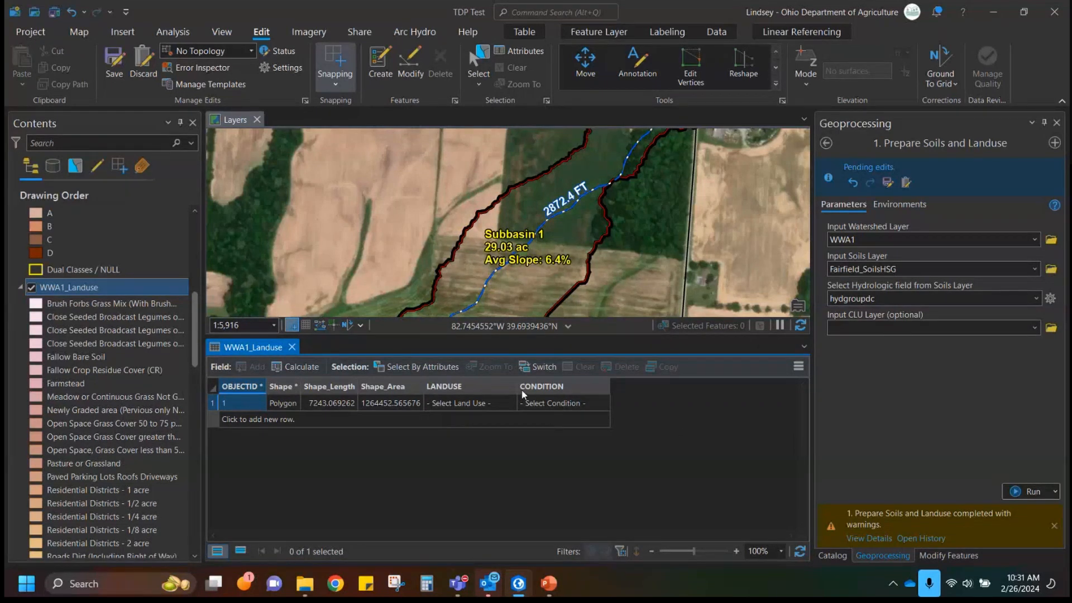
left_click_drag(514, 382, 638, 402)
left_click_drag(731, 391, 789, 426)
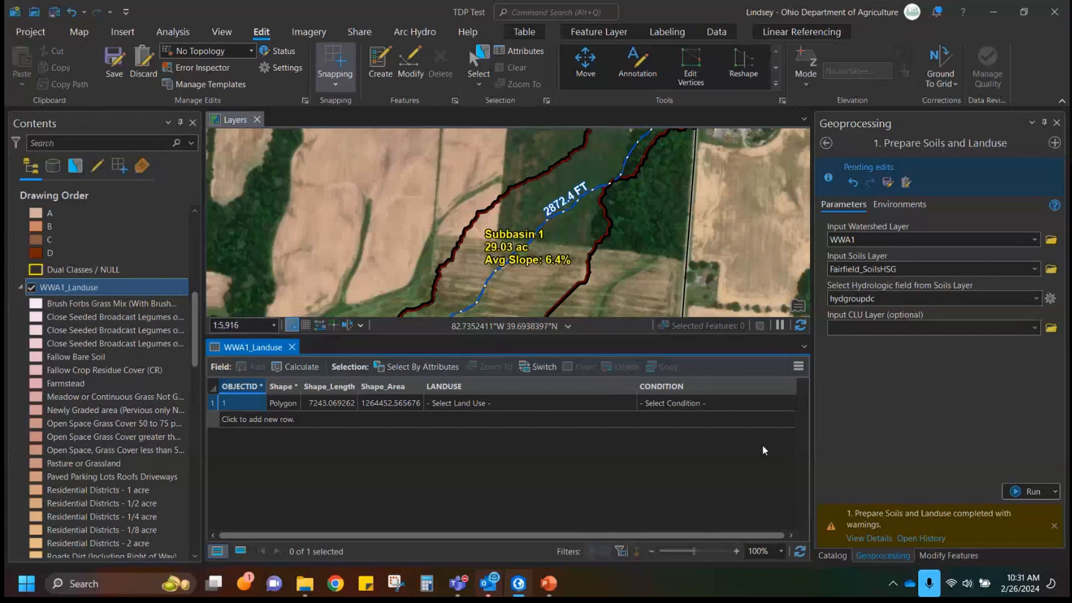
Select the single WWA1_Landuse record to examine its extent on the map, and clear the selection.
left_click(216, 404)
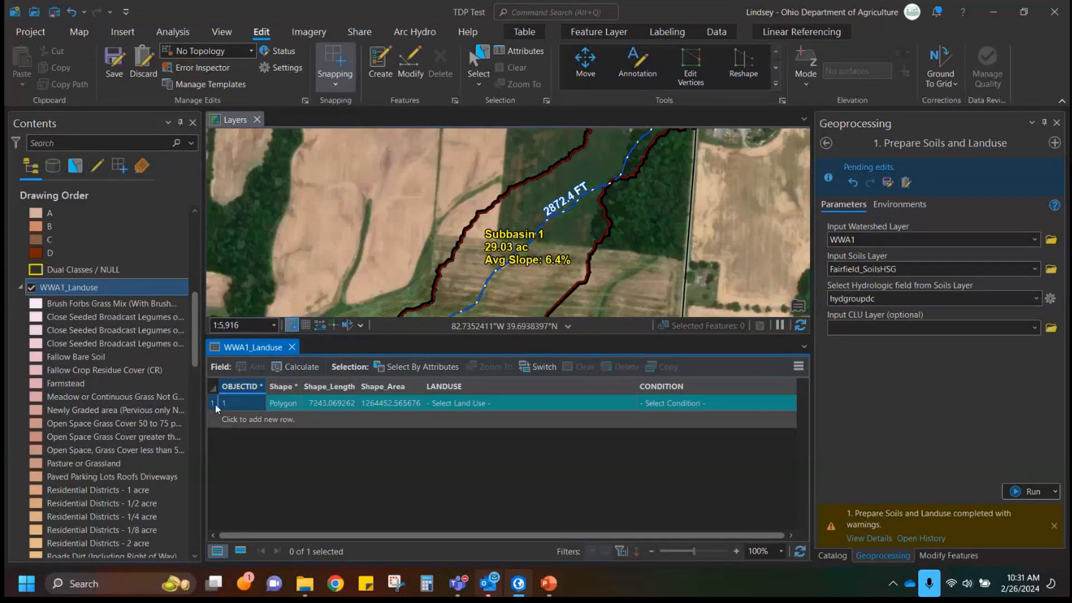
scroll(612, 244, "down", 1)
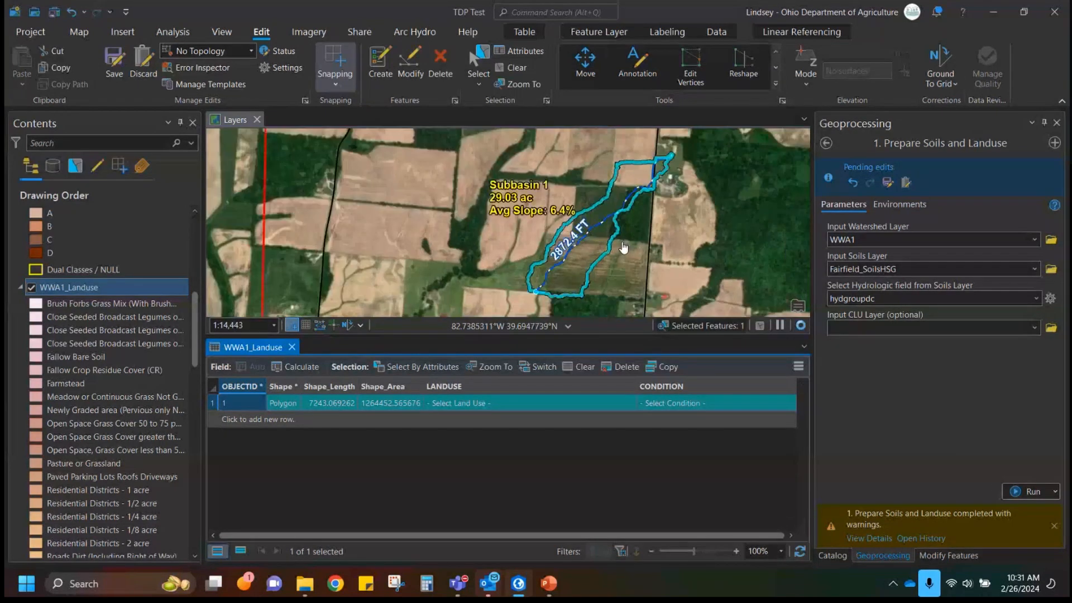
scroll(603, 249, "down", 1)
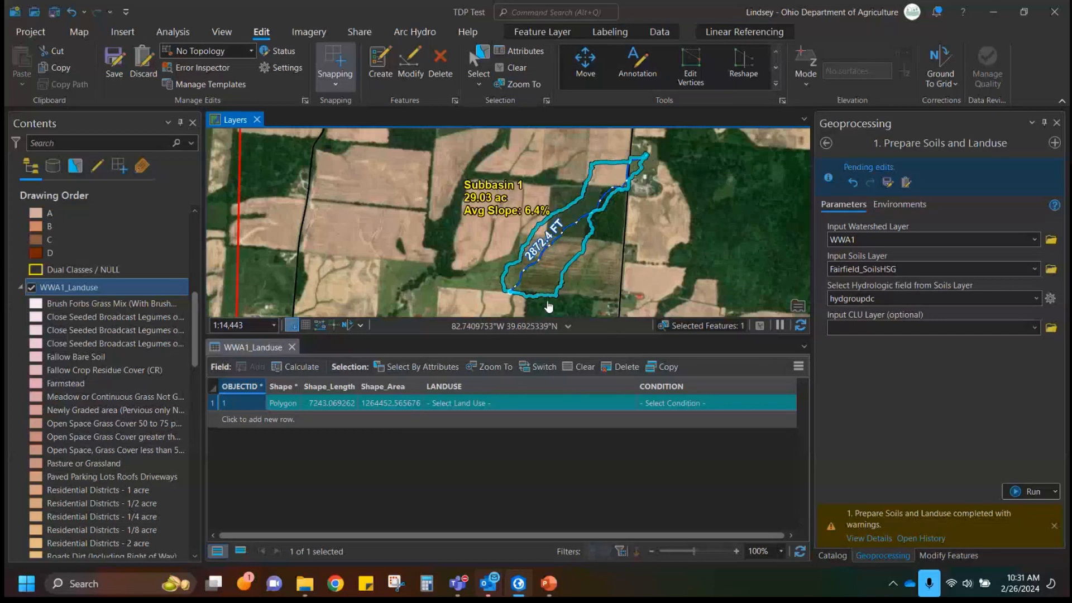
scroll(545, 300, "up", 1)
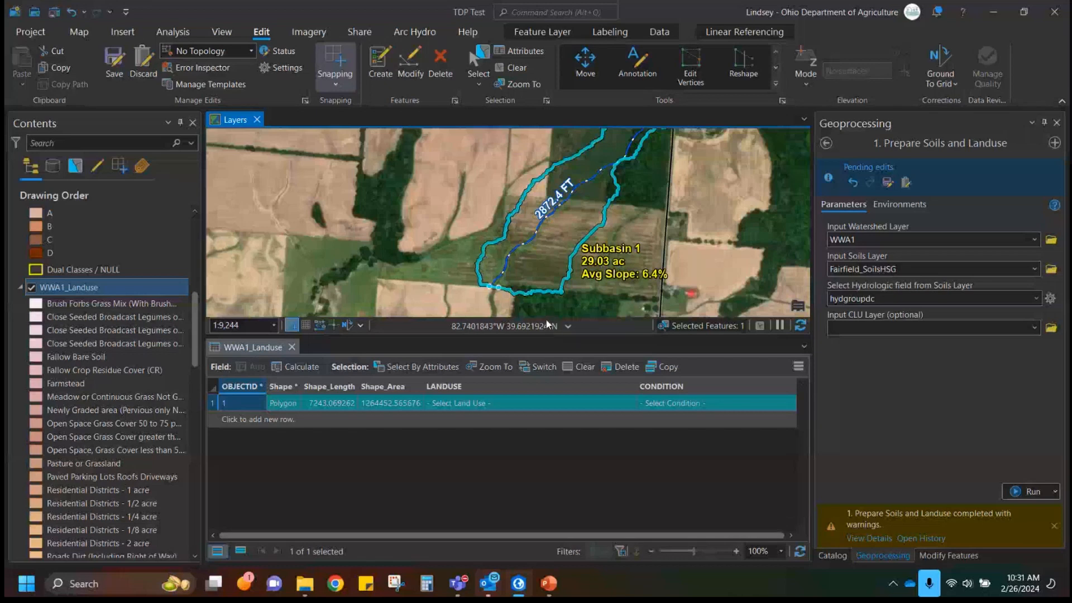
left_click(511, 67)
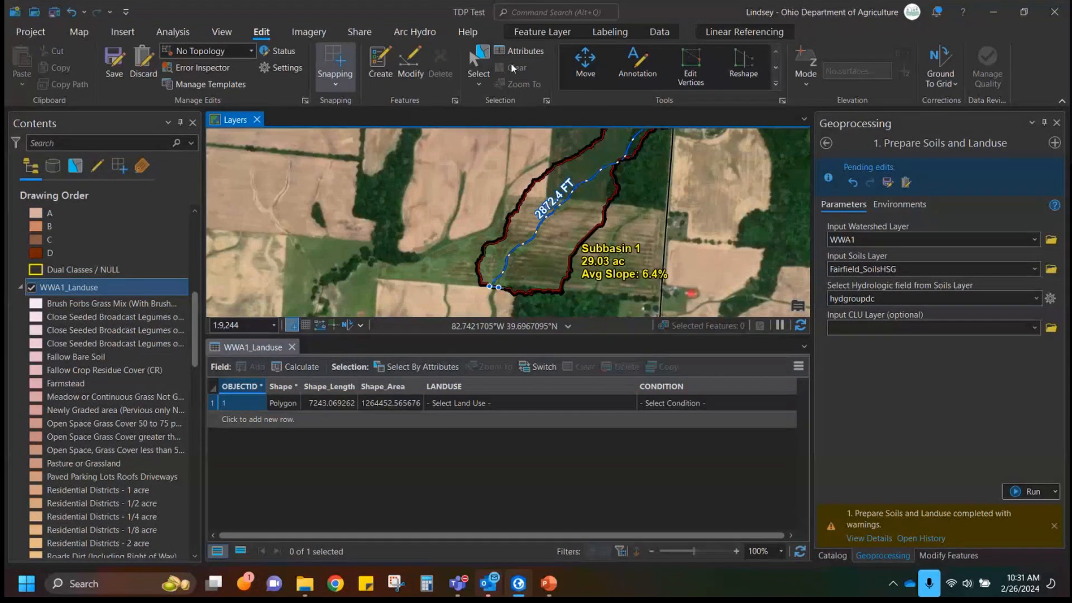
Find and start the Split tool for modifying features.
left_click(776, 70)
left_click(777, 53)
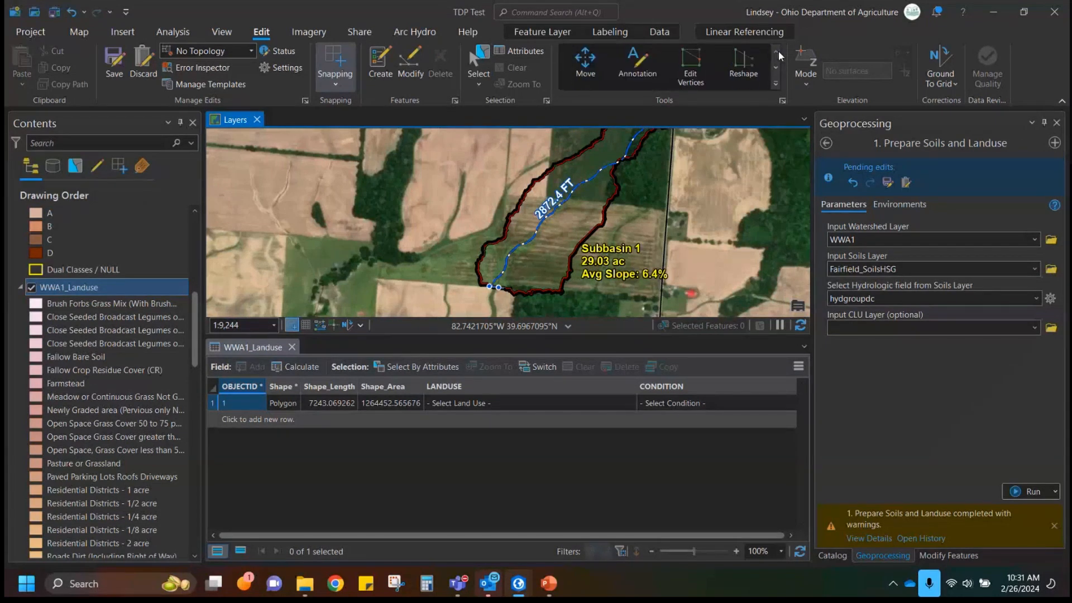
left_click(776, 68)
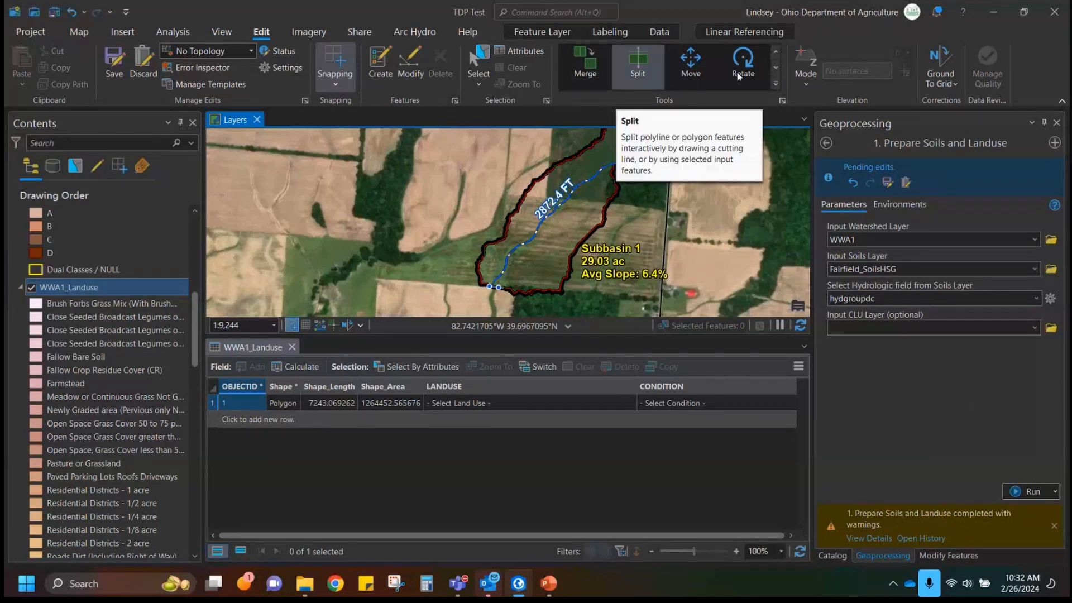
left_click(954, 557)
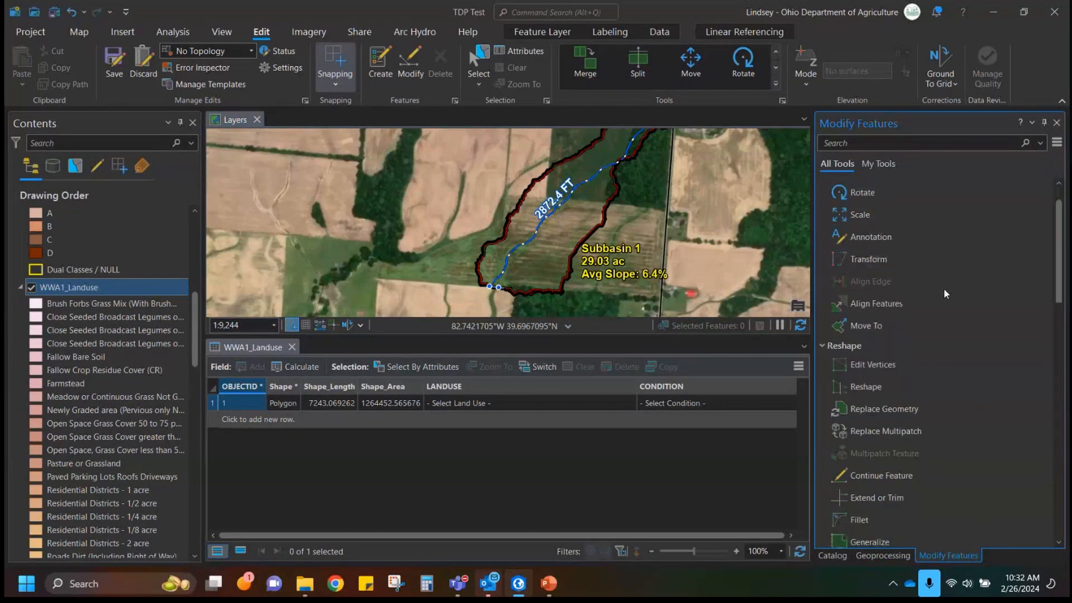
scroll(947, 335, "down", 2)
scroll(953, 421, "down", 2)
scroll(954, 423, "up", 4)
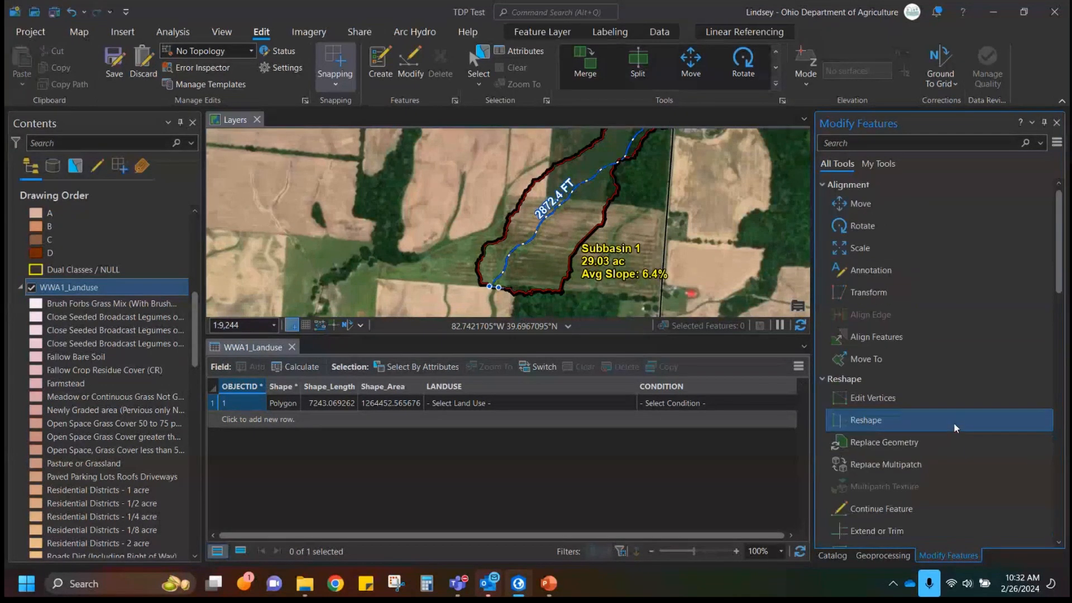
left_click(631, 57)
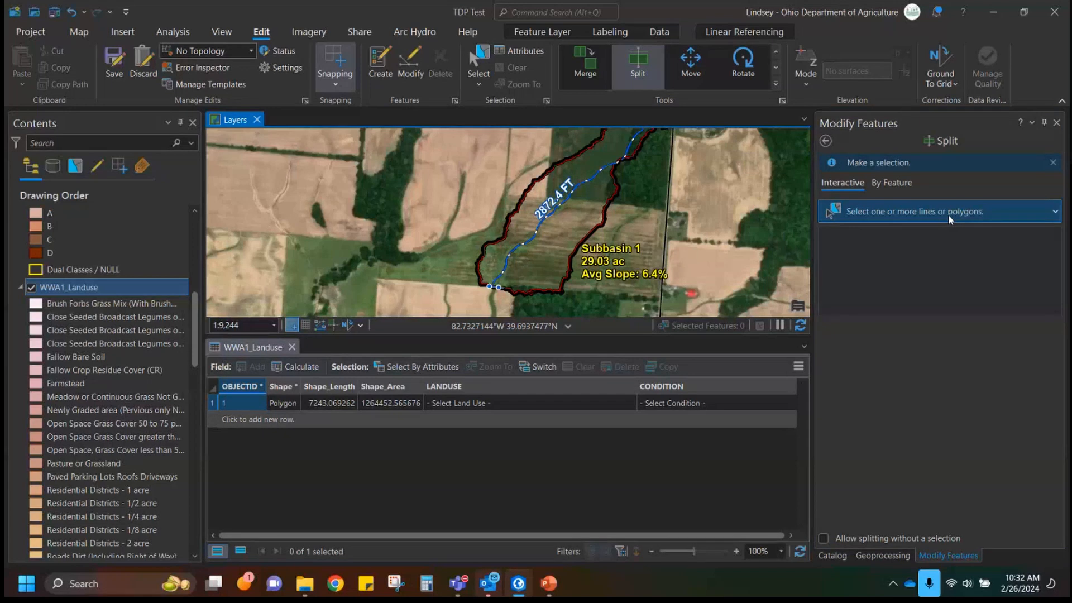
Select all WWA1_Landuse features and split the polygon along the western and northern edges of the woods on the watershed's east side.
right_click(52, 288)
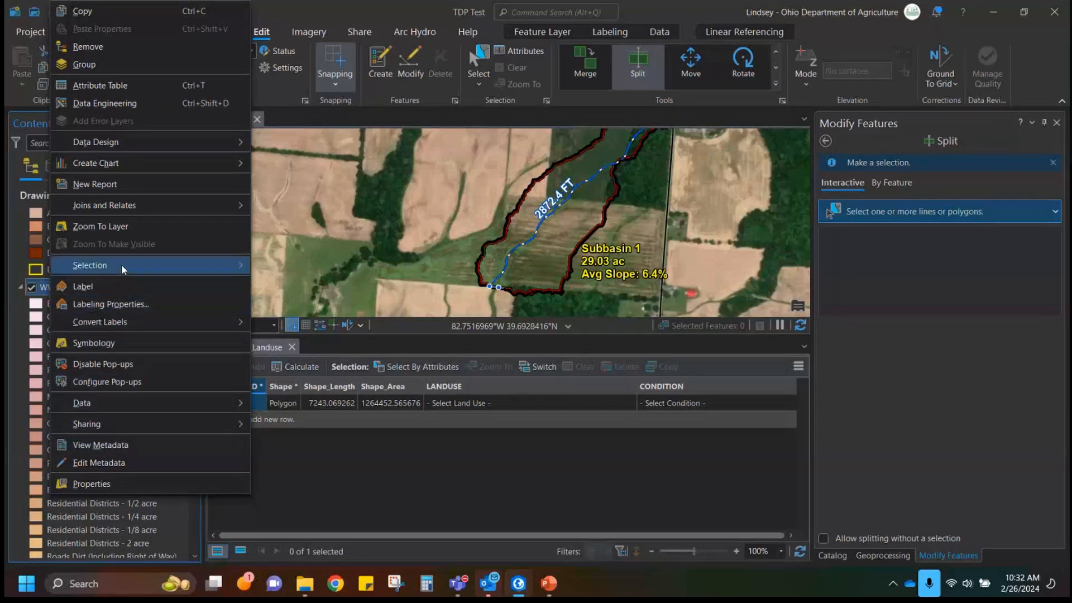
mouse_move(122, 264)
left_click(317, 342)
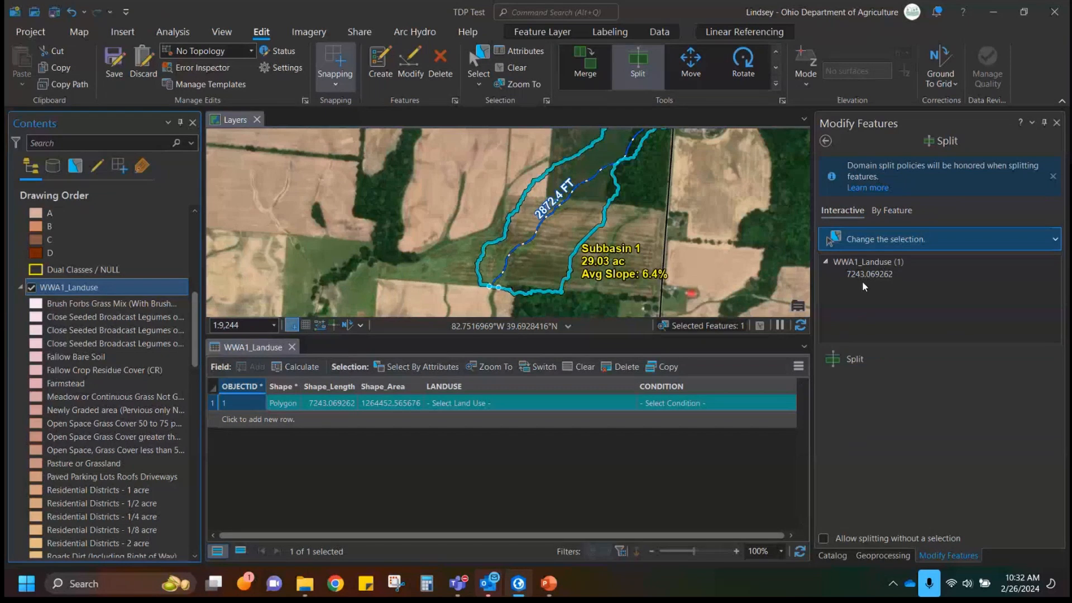
left_click(858, 362)
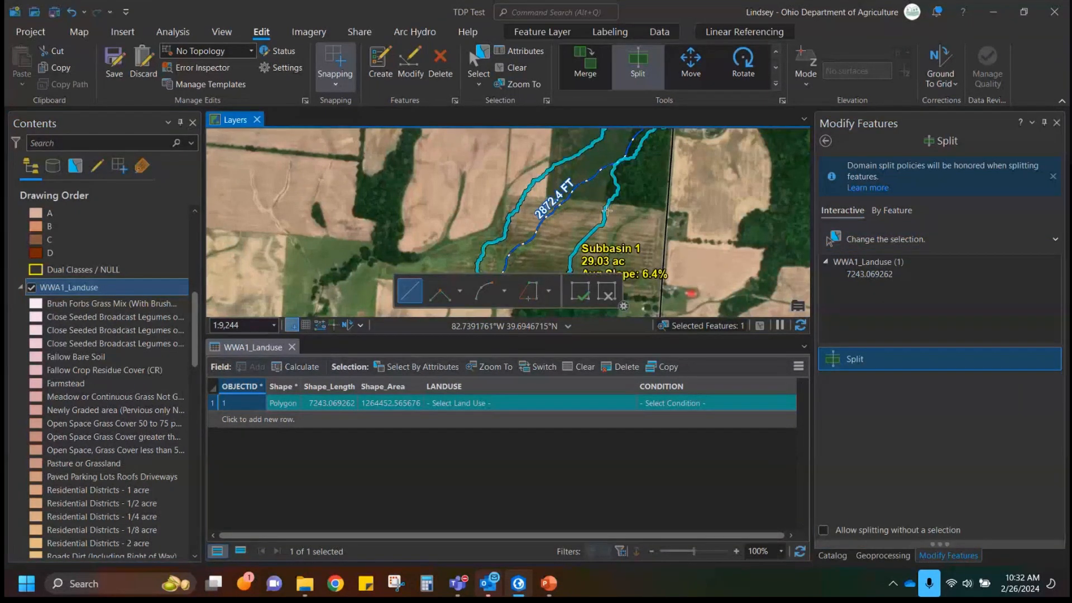
scroll(619, 210, "up", 2)
scroll(619, 210, "up", 2)
scroll(618, 234, "down", 4)
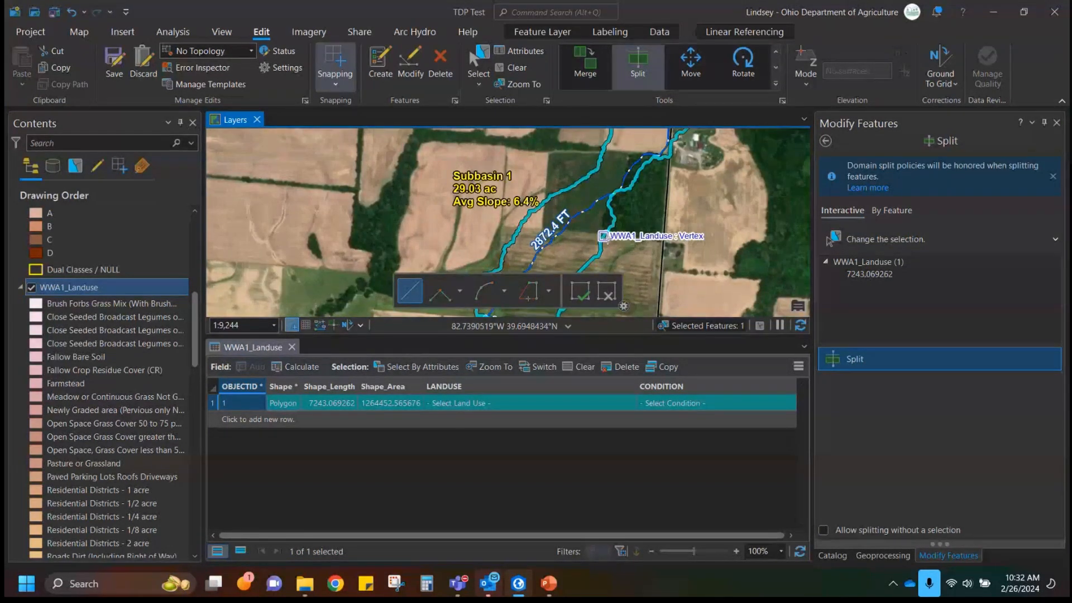
left_click(606, 239)
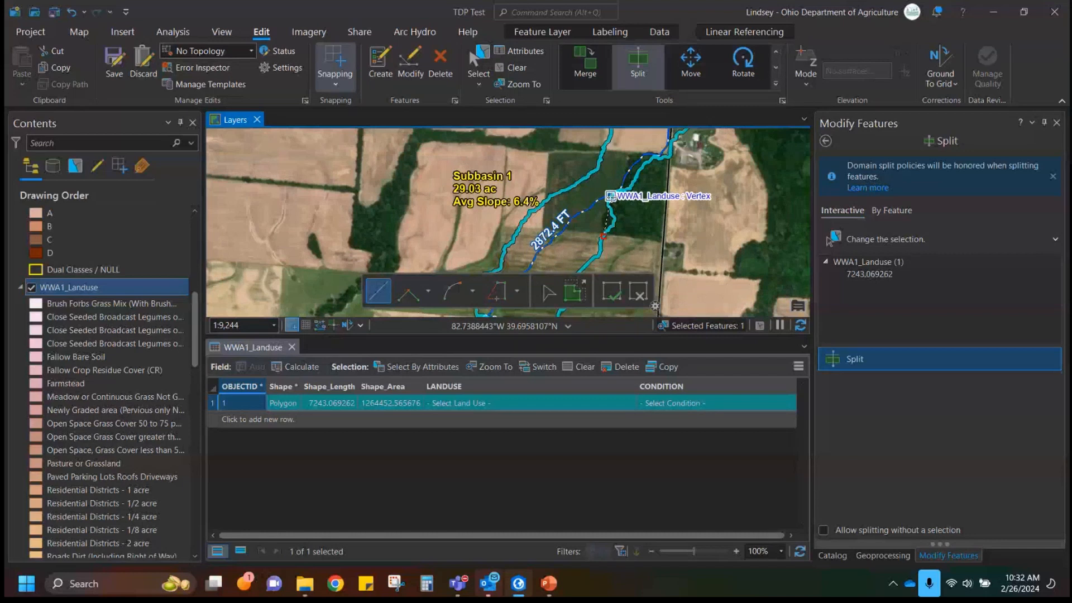
left_click(606, 195)
left_click(635, 152)
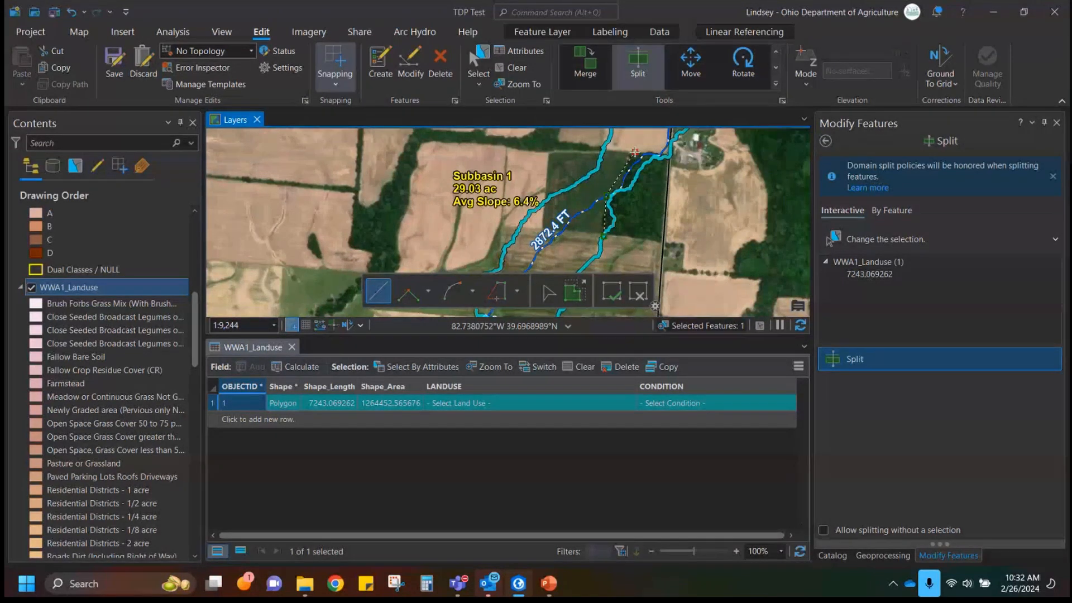
double_click(690, 153)
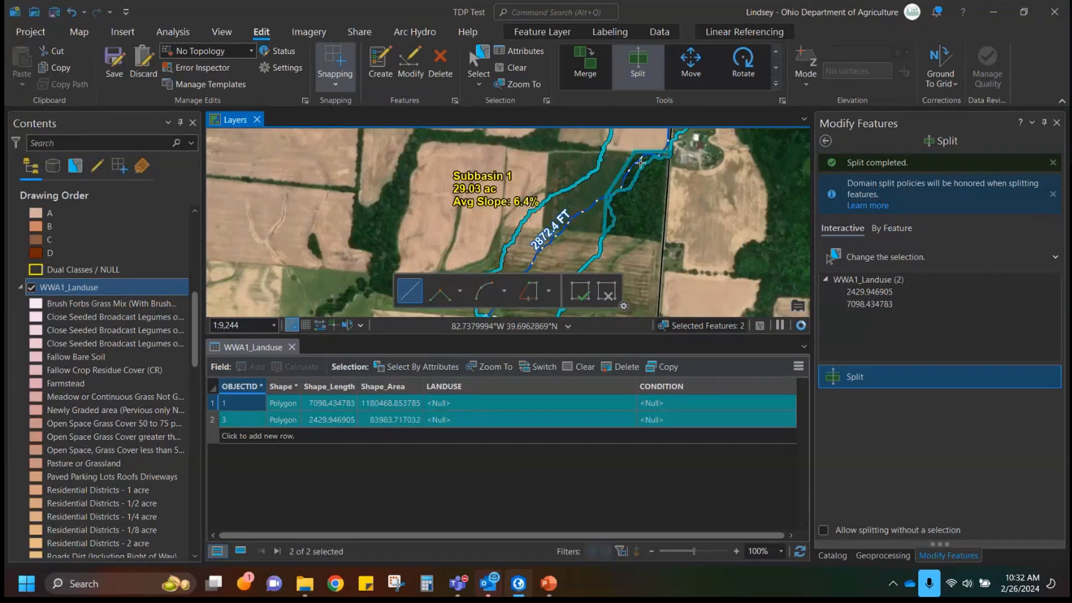
Split the main land use polygon along the southern edge of the upper crop field, from the watershed's western boundary to the woods' split line.
left_click_drag(664, 228, 679, 253)
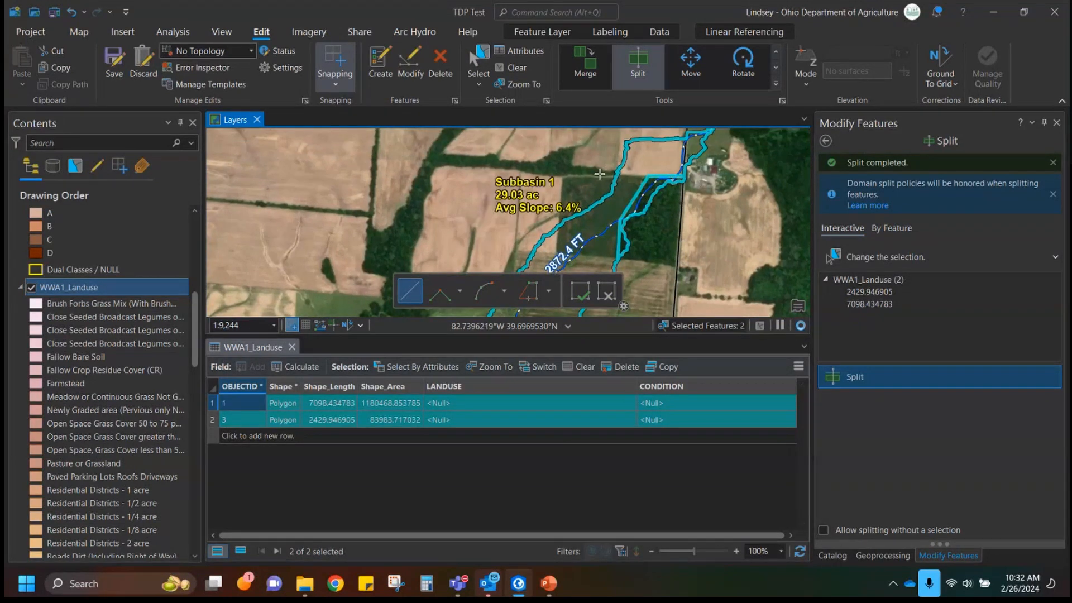
scroll(604, 176, "up", 3)
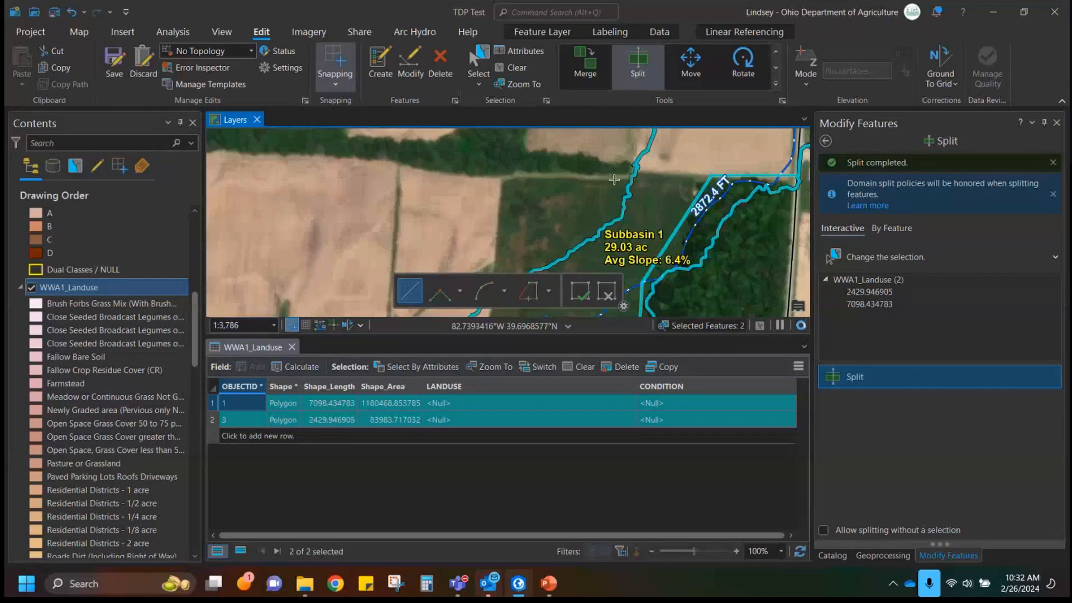
left_click(611, 177)
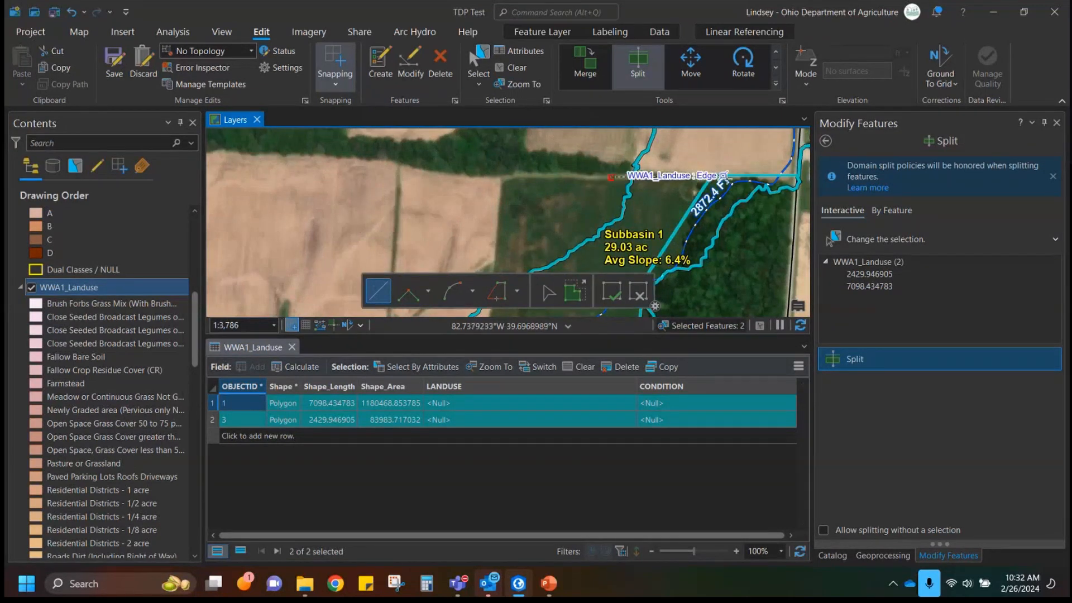
double_click(713, 176)
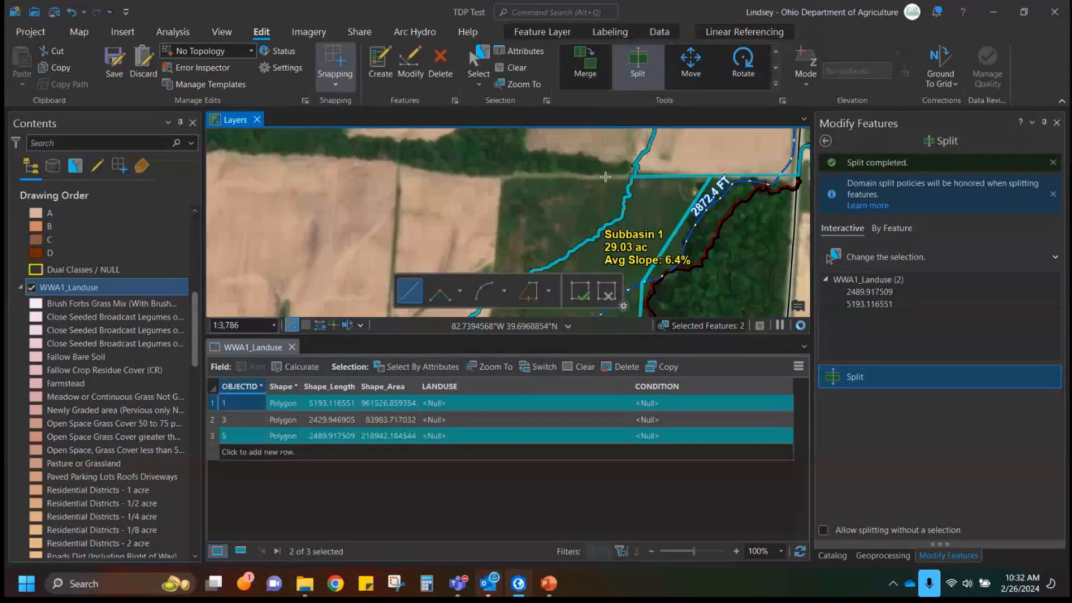
Split the upper land use polygon along the west side of the road, from the field's southern edge to the northern watershed boundary.
left_click_drag(635, 239, 531, 329)
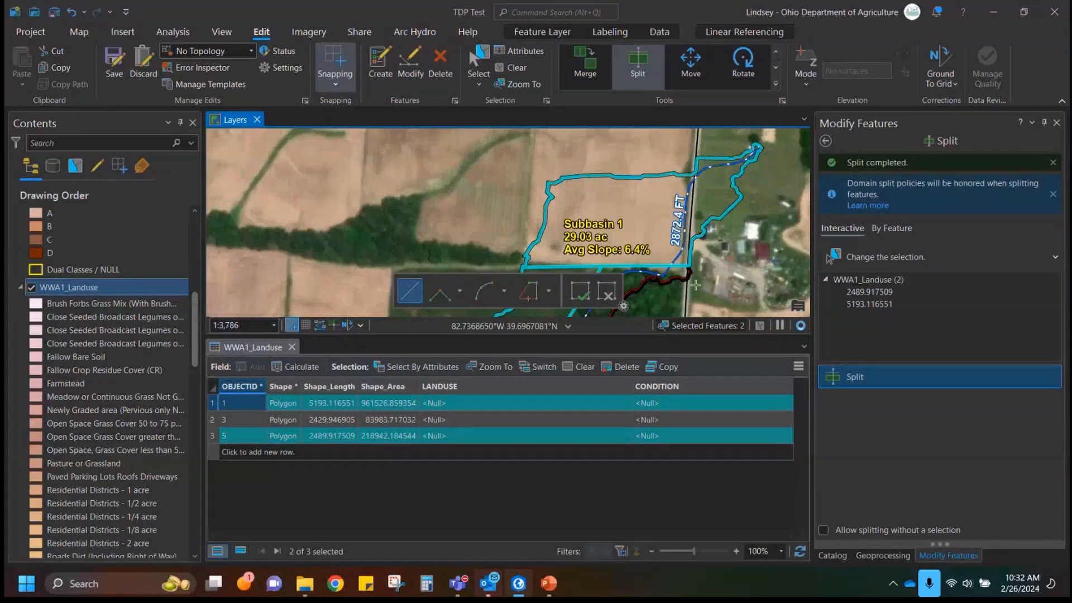
scroll(695, 286, "up", 3)
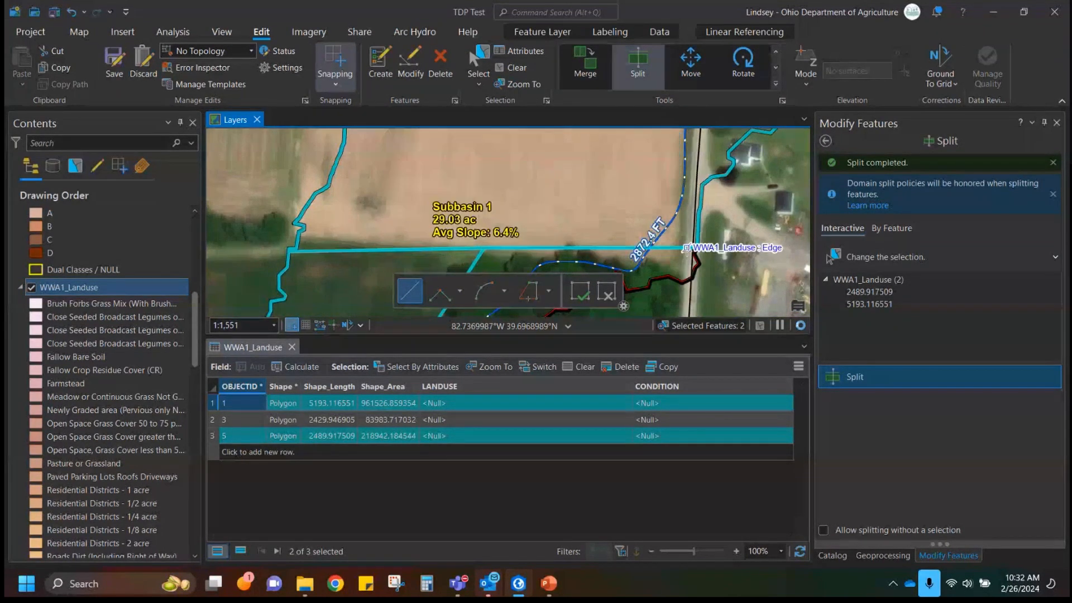
left_click(687, 249)
left_click_drag(686, 152, 673, 306)
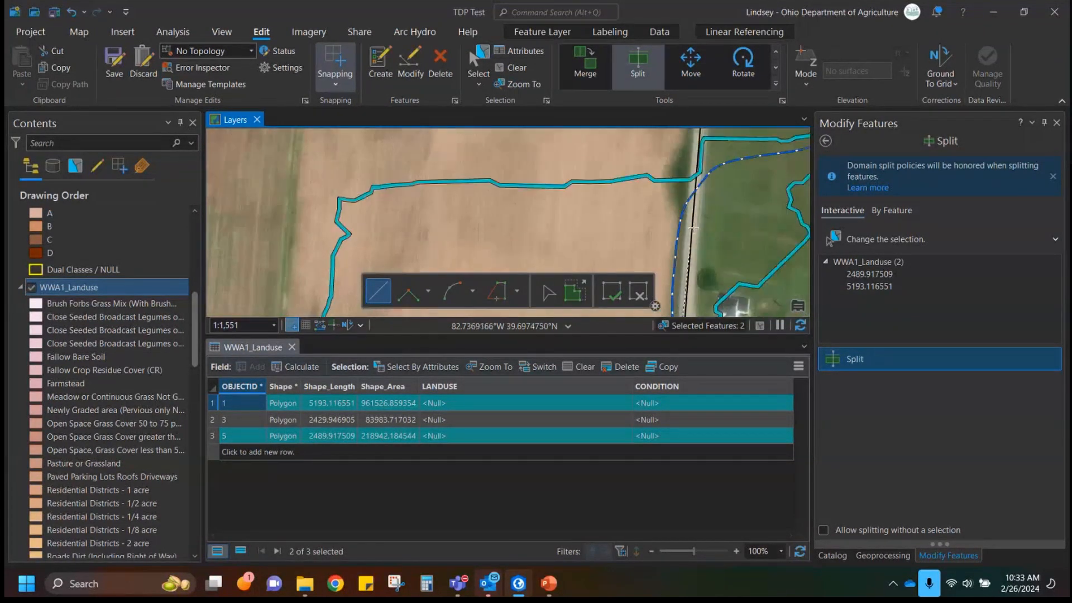
double_click(687, 162)
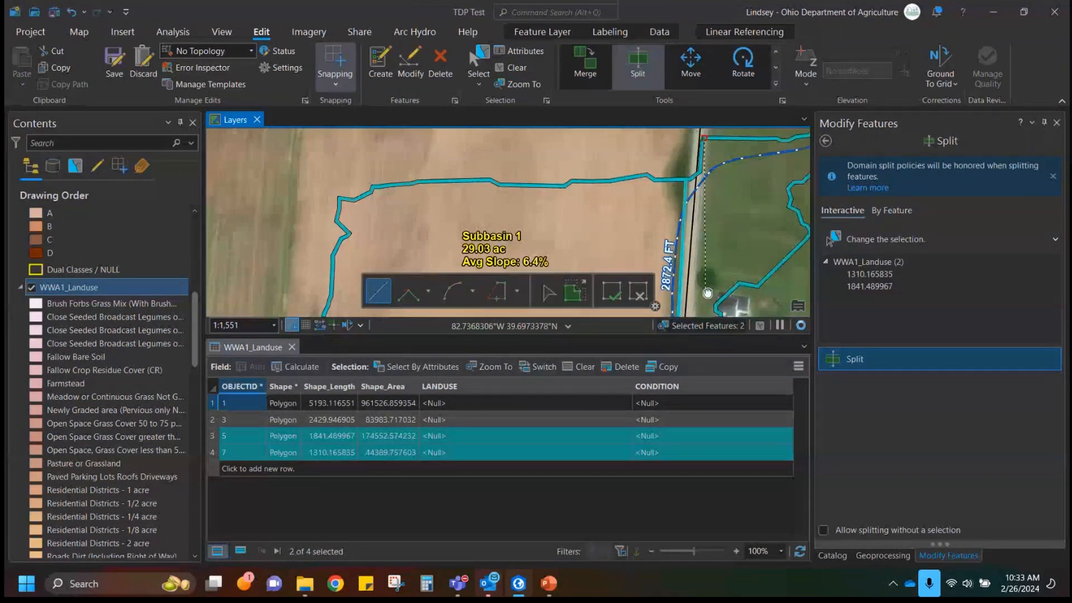
Split the remaining eastern land use polygon along the east side of the road.
left_click_drag(708, 293, 715, 110)
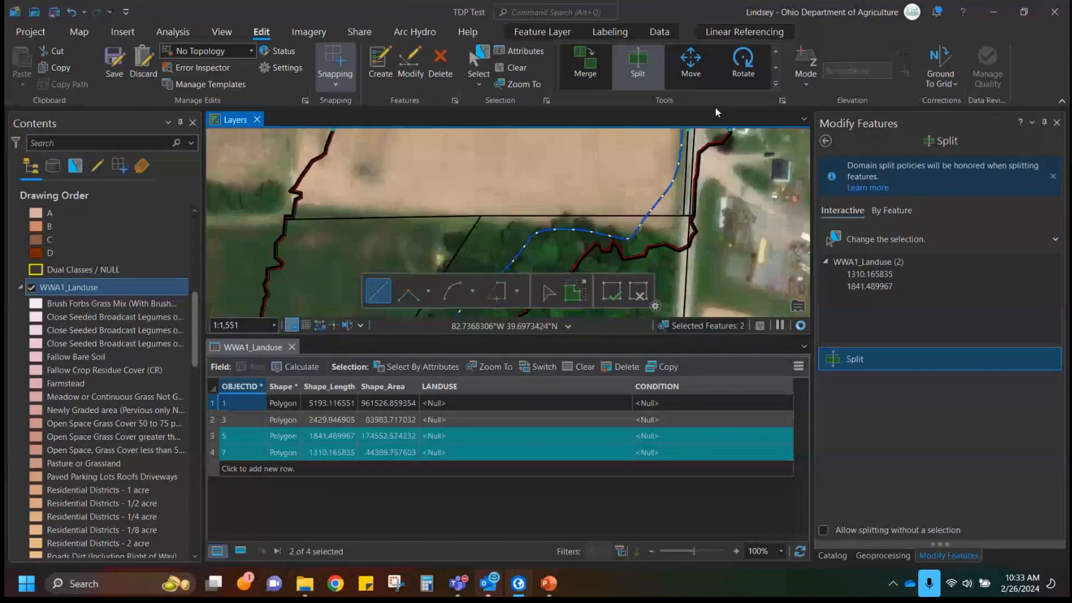
double_click(697, 247)
Try to split the watershed's land use along the northern edge of the southern crop field, and discard the sketch.
scroll(718, 224, "down", 2)
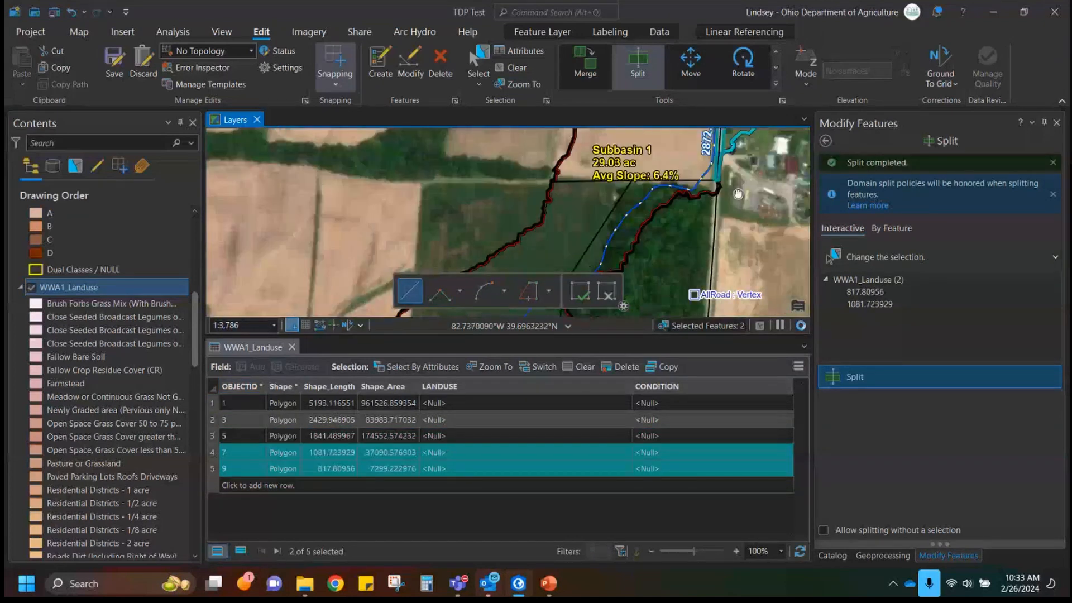
scroll(736, 192, "down", 3)
scroll(664, 201, "up", 2)
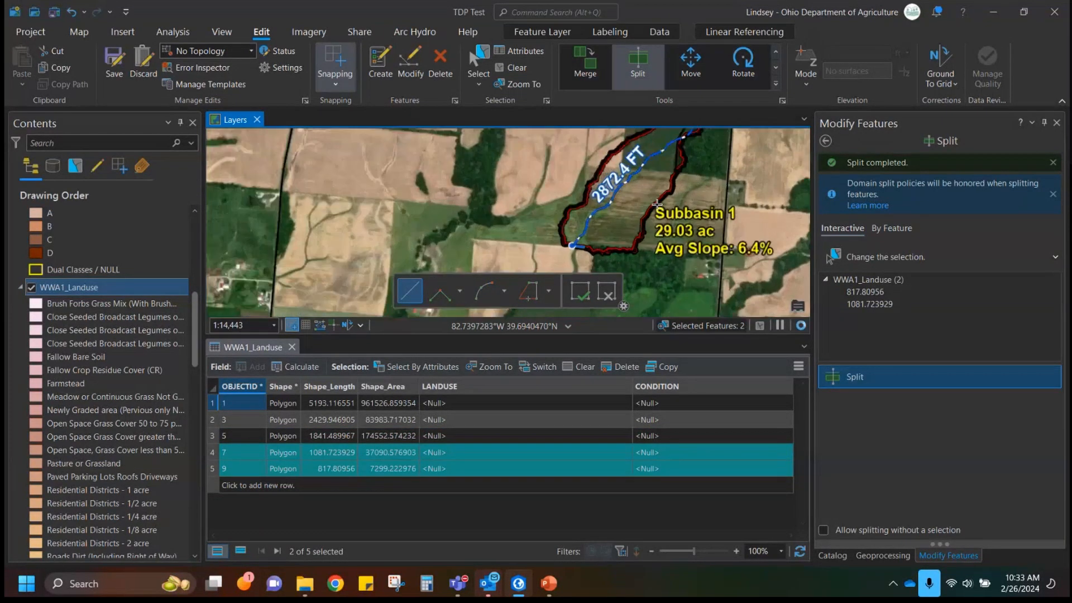
left_click(558, 136)
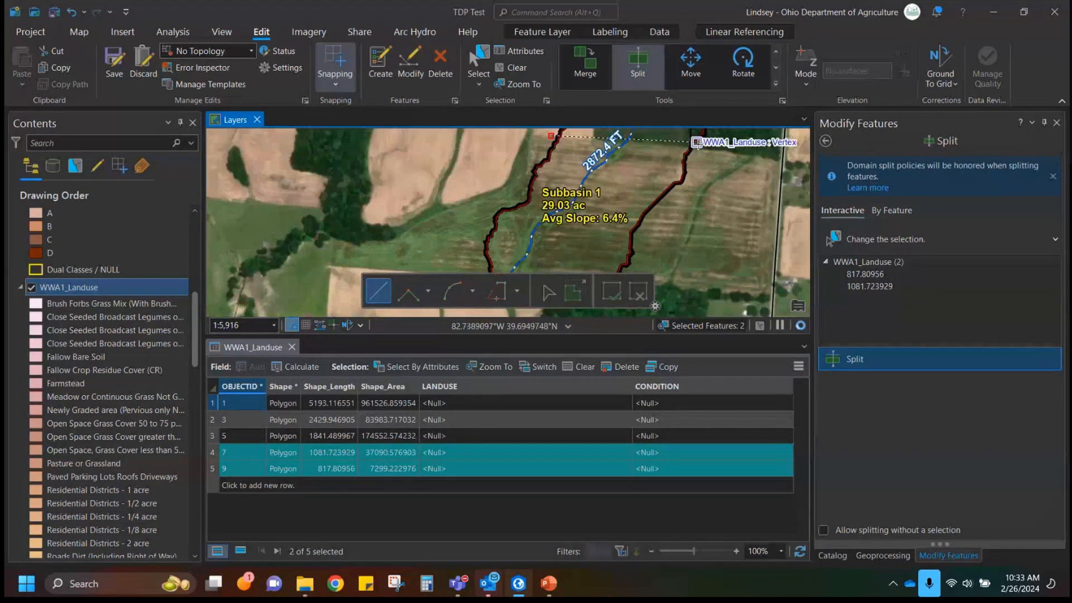
left_click(708, 150)
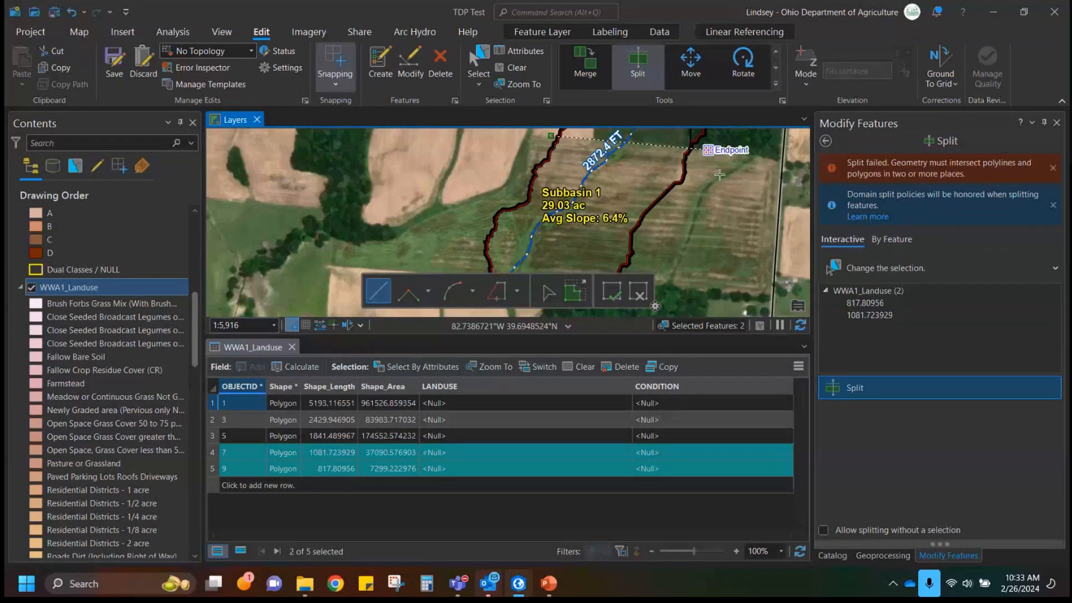
right_click(722, 230)
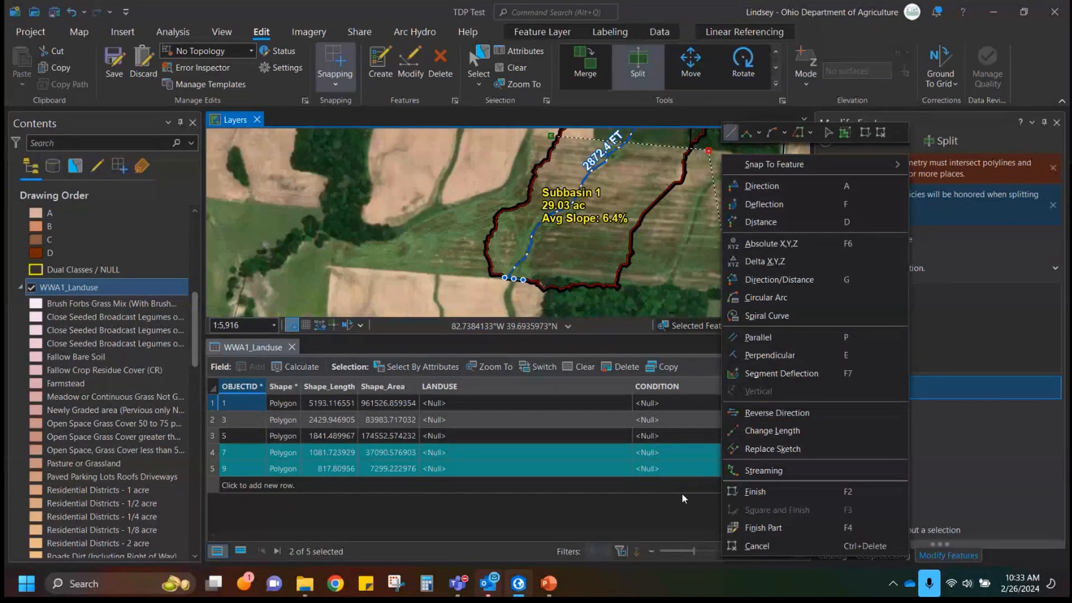
left_click(754, 492)
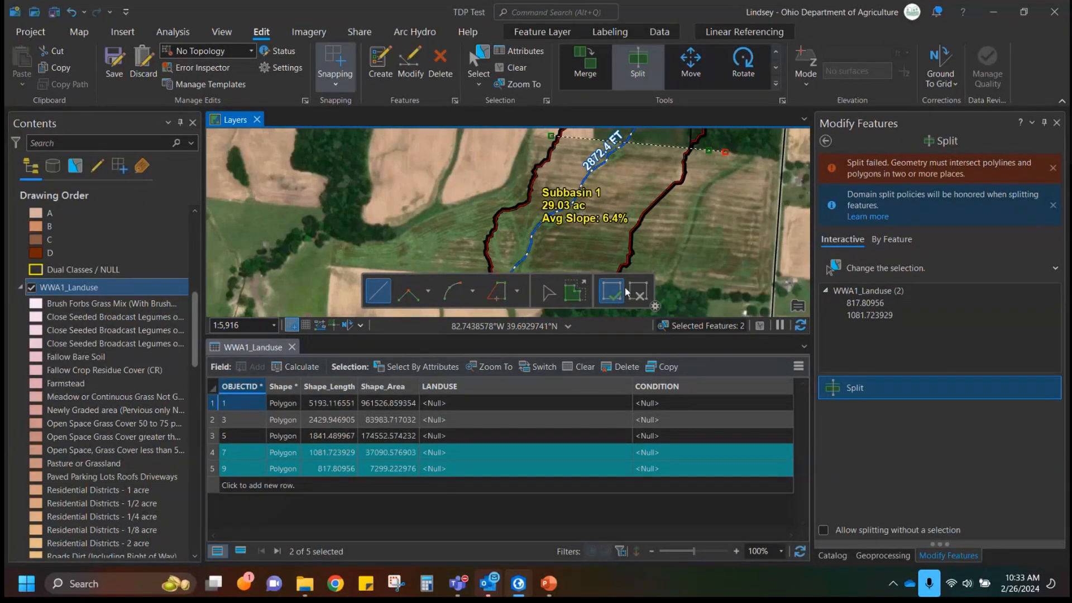
mouse_move(756, 179)
left_mouse_down()
mouse_move(663, 281)
mouse_move(676, 261)
left_mouse_up()
left_click(672, 236)
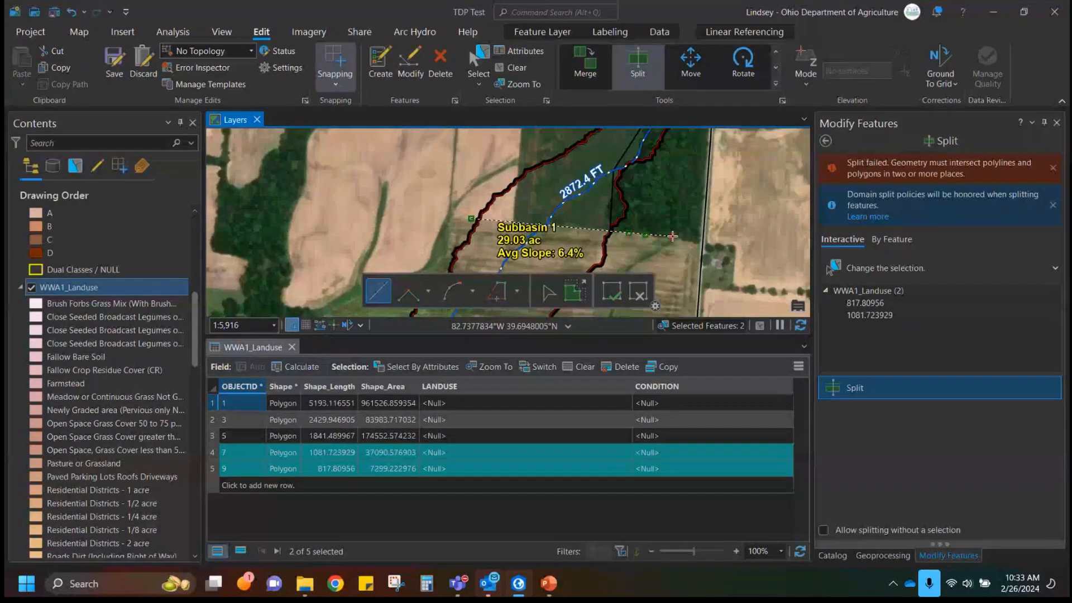
key("Escape")
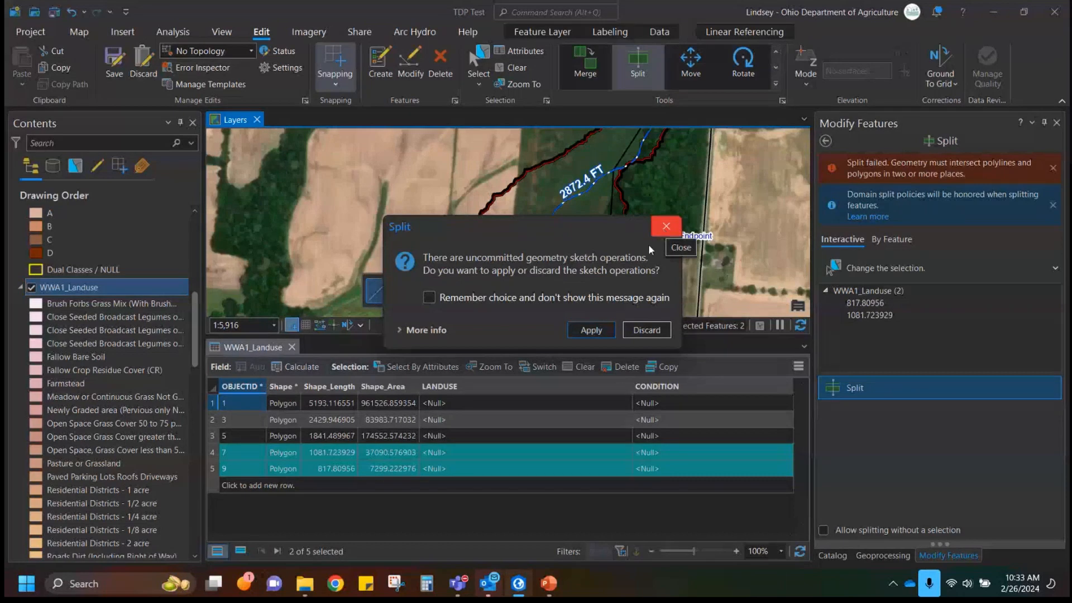
left_click(659, 228)
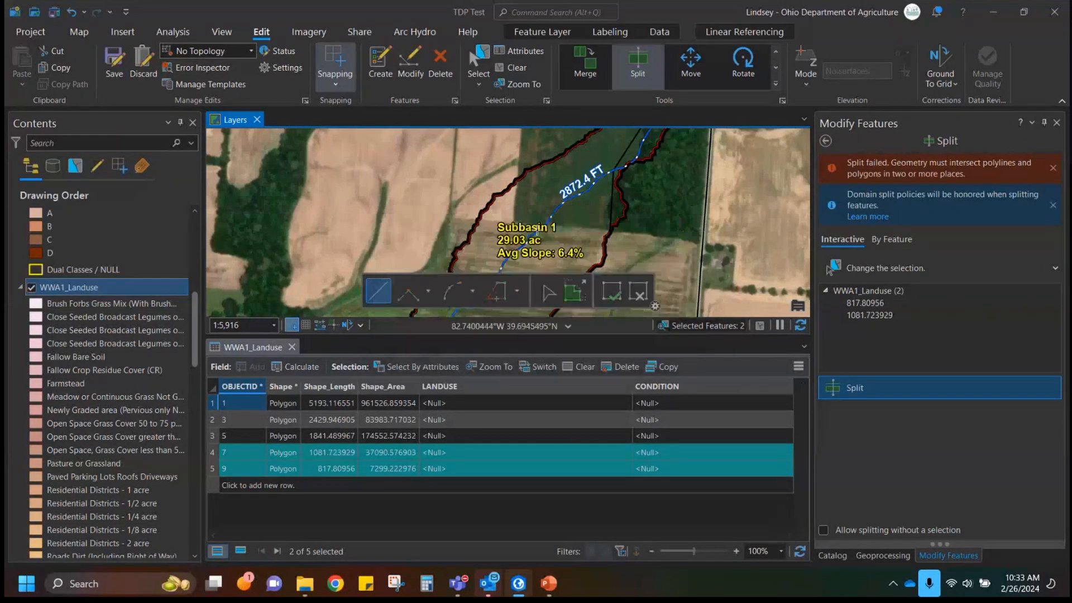
Redraw the cutting line between the grassy area and the southern crop field, then try the split and discard the sketch.
scroll(471, 222, "up", 3)
left_click(475, 218)
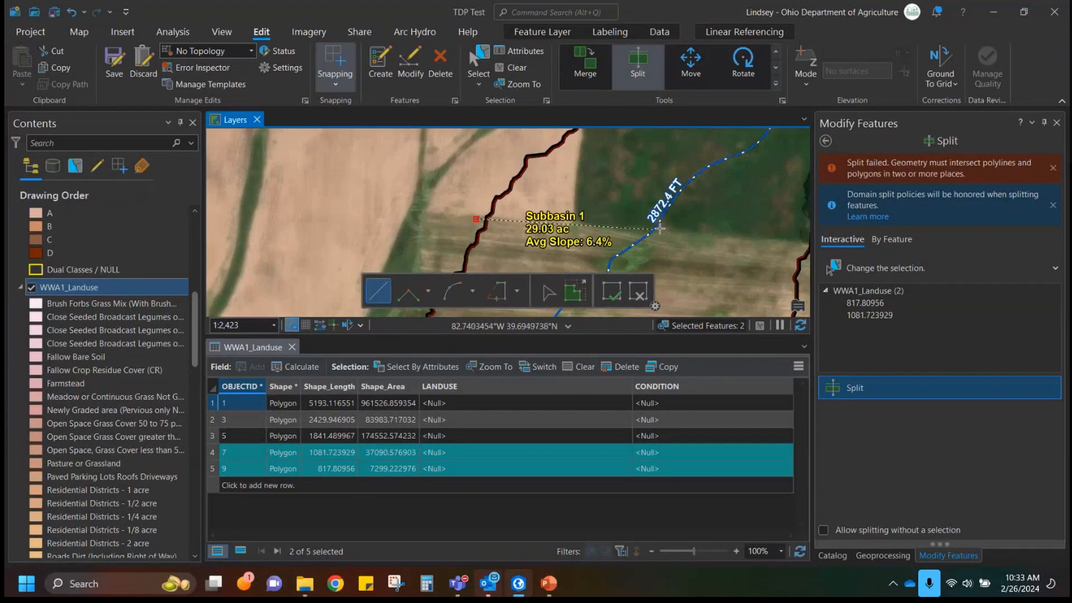
left_click_drag(657, 229, 556, 237)
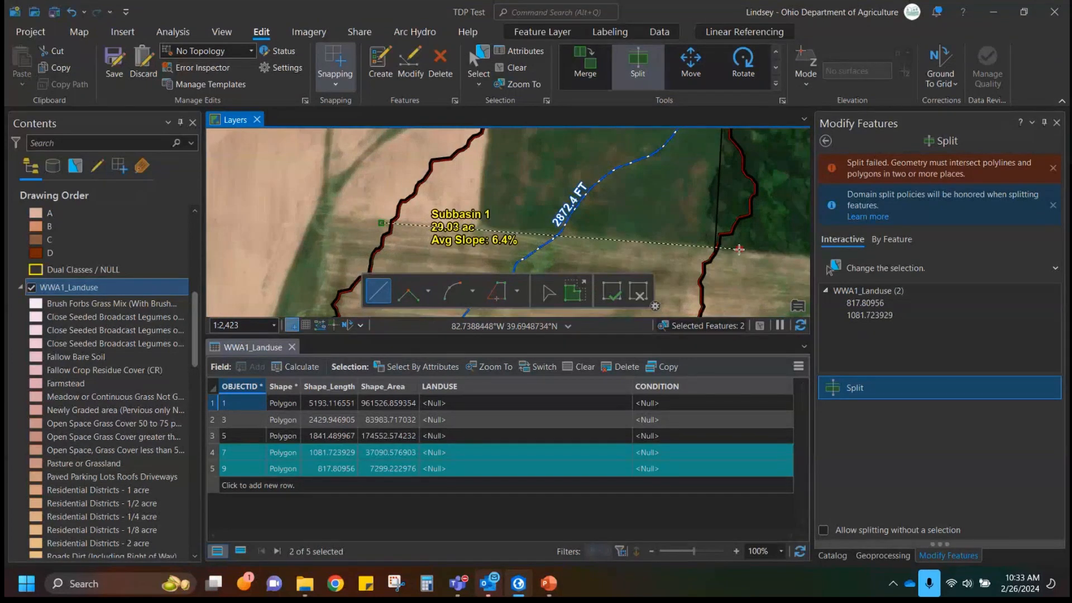
left_click(739, 250)
left_click(646, 330)
Try a straight two-point split of the land use along the southern crop field's northern edge, extending past both watershed boundaries, and clear the sketch.
left_click_drag(677, 272, 686, 239)
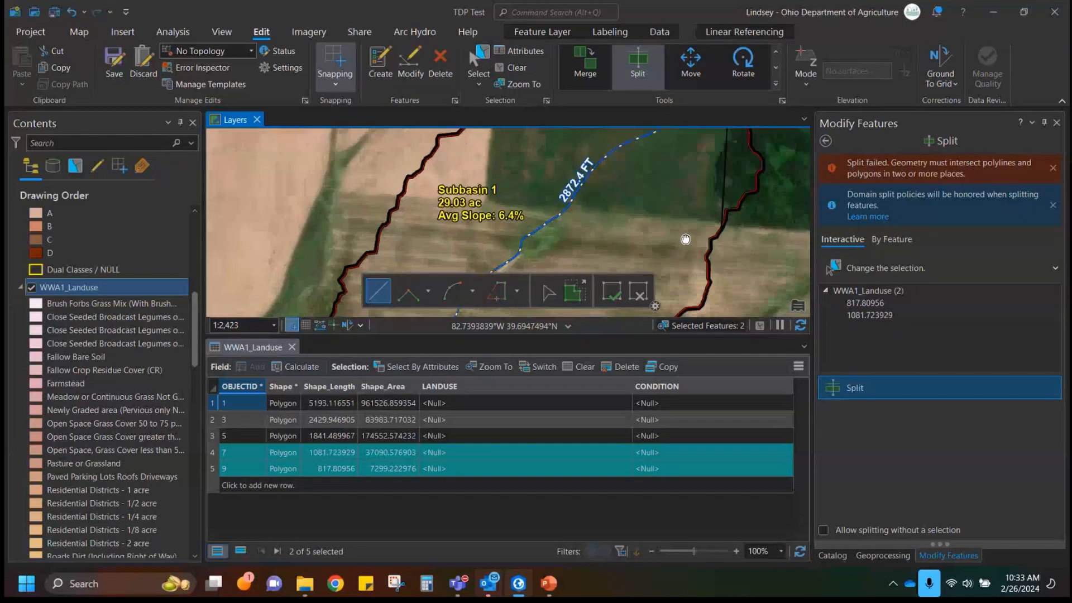
left_click(391, 181)
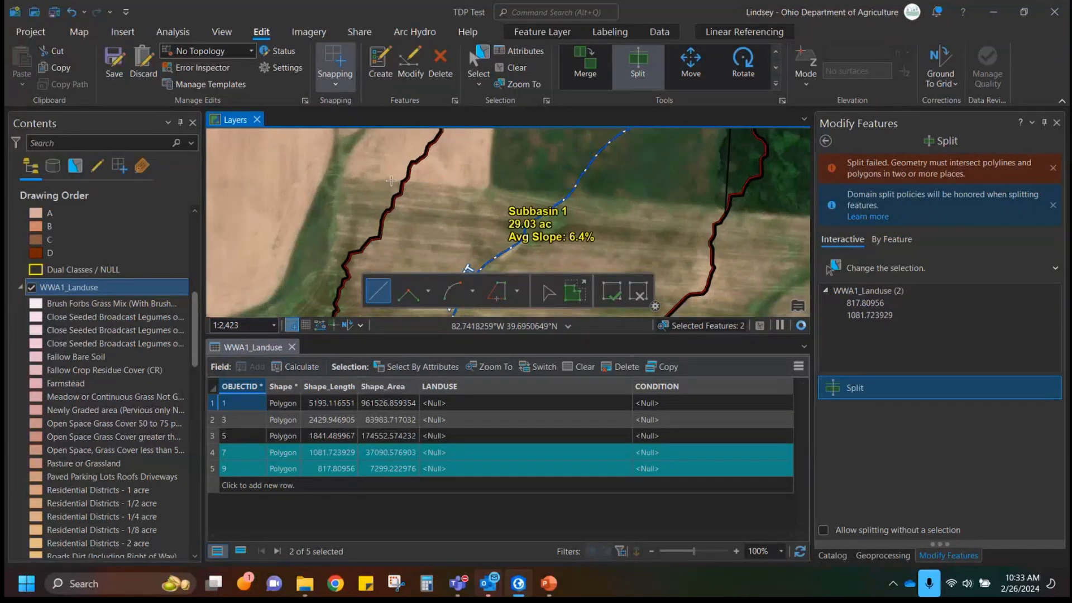
left_click(767, 225)
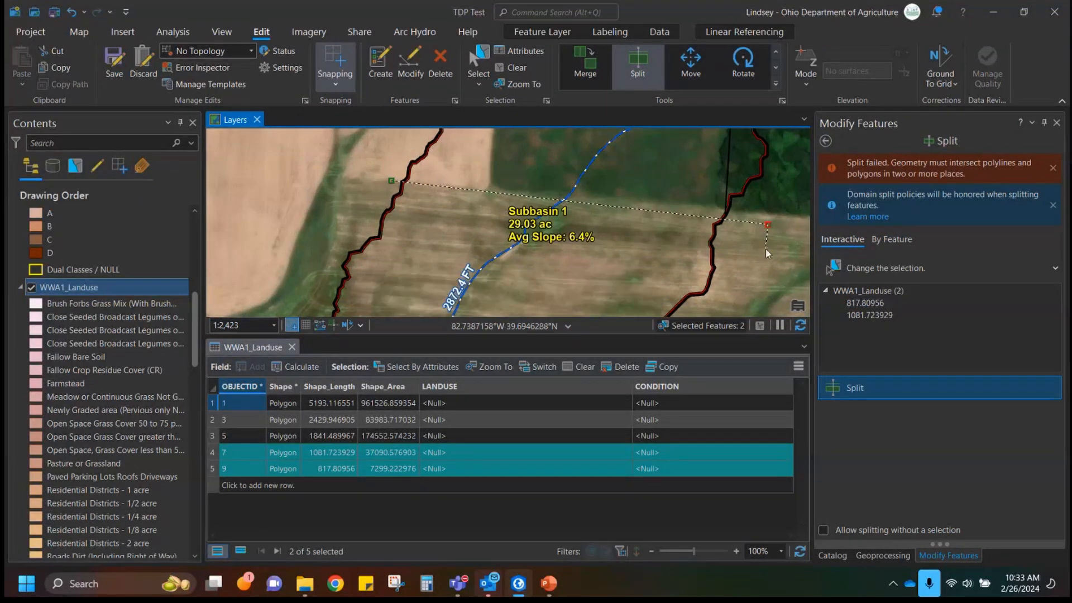
right_click(766, 251)
key("Escape")
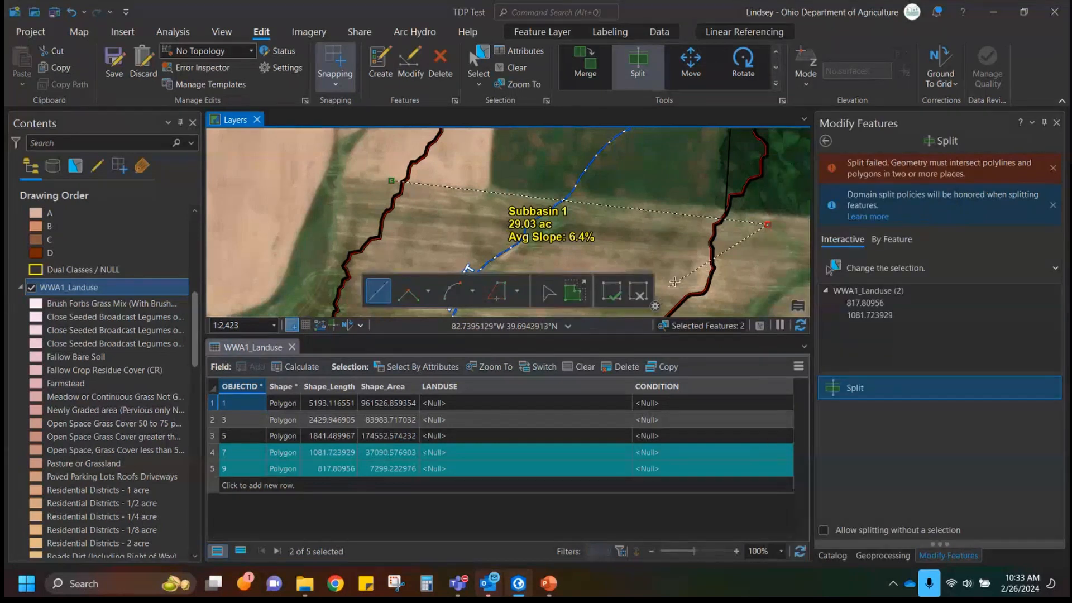
key("Escape")
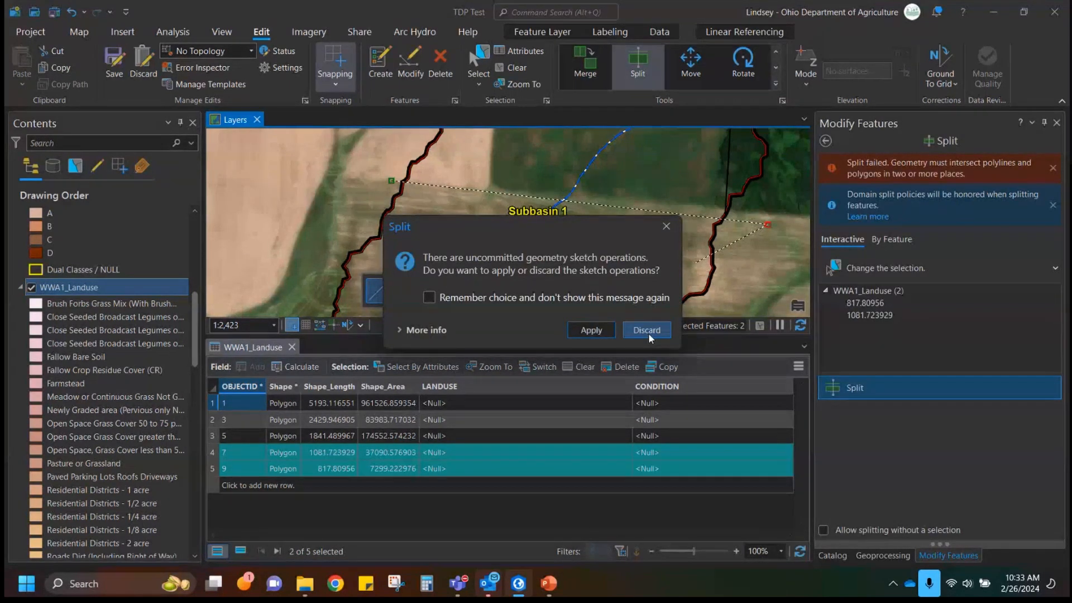
left_click(593, 330)
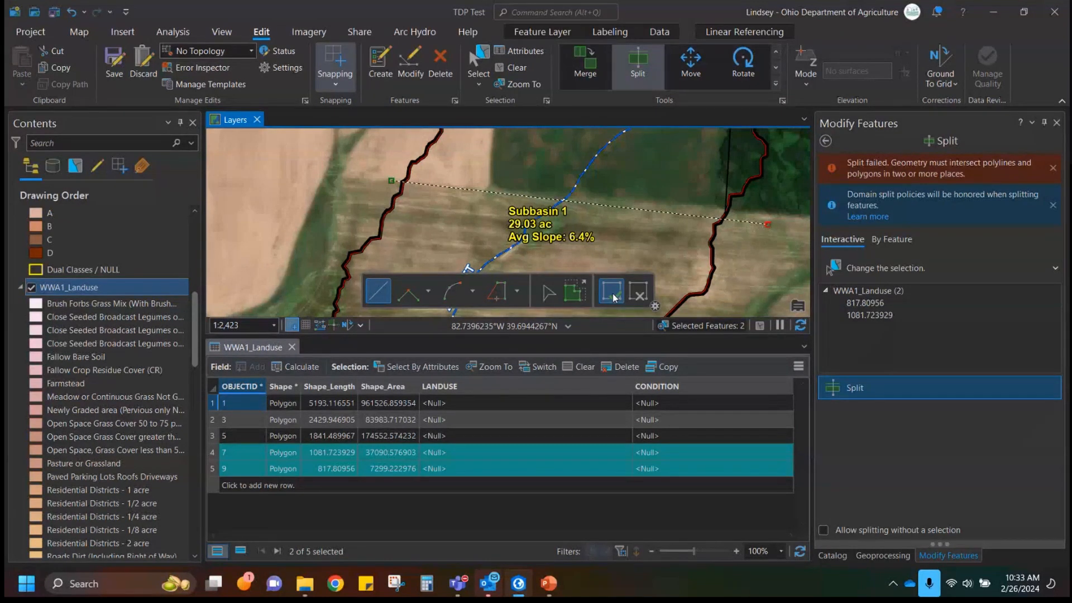
left_click(641, 295)
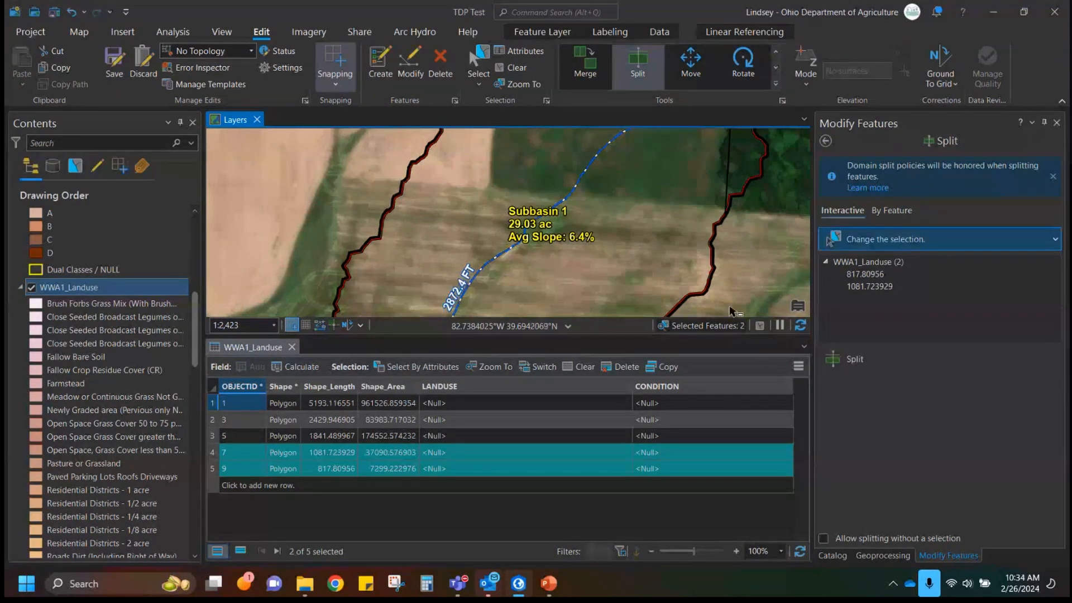
Check which land use polygons are selected across the whole watershed.
scroll(738, 213, "down", 4)
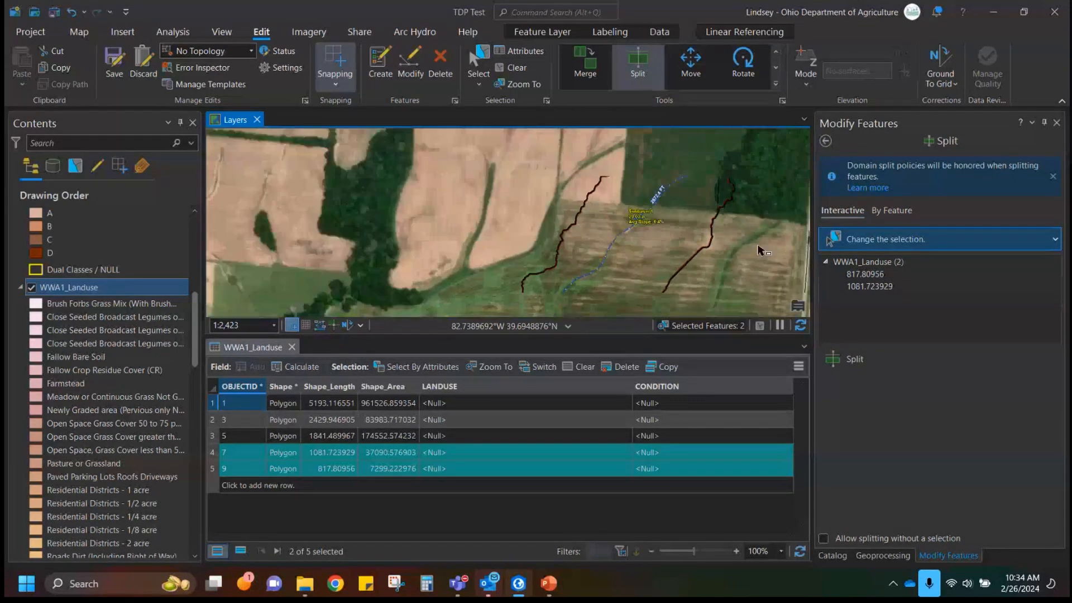
left_click_drag(742, 246, 680, 288)
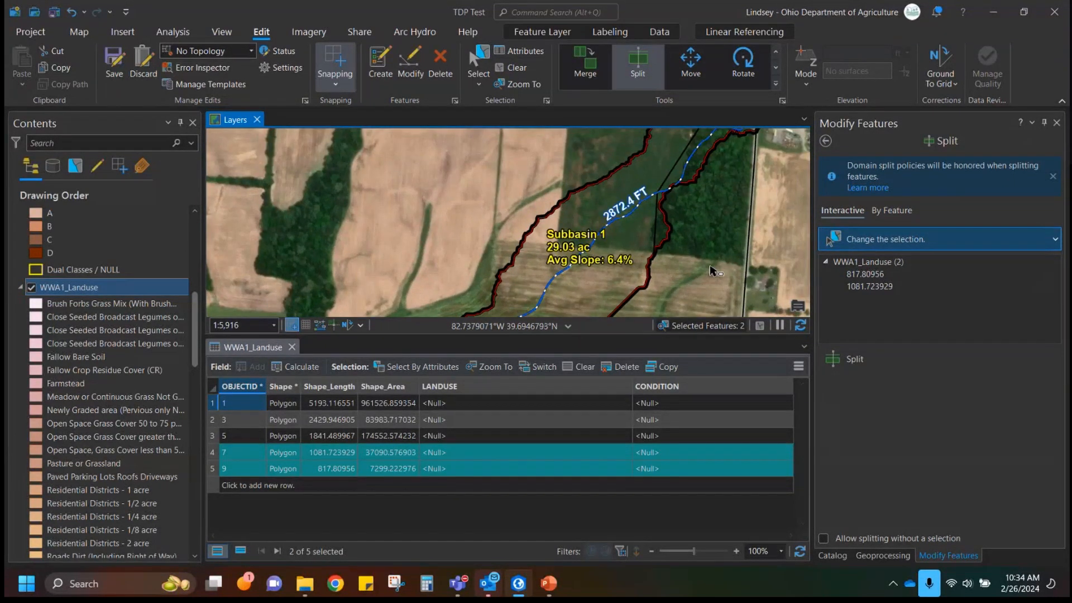
scroll(711, 270, "down", 2)
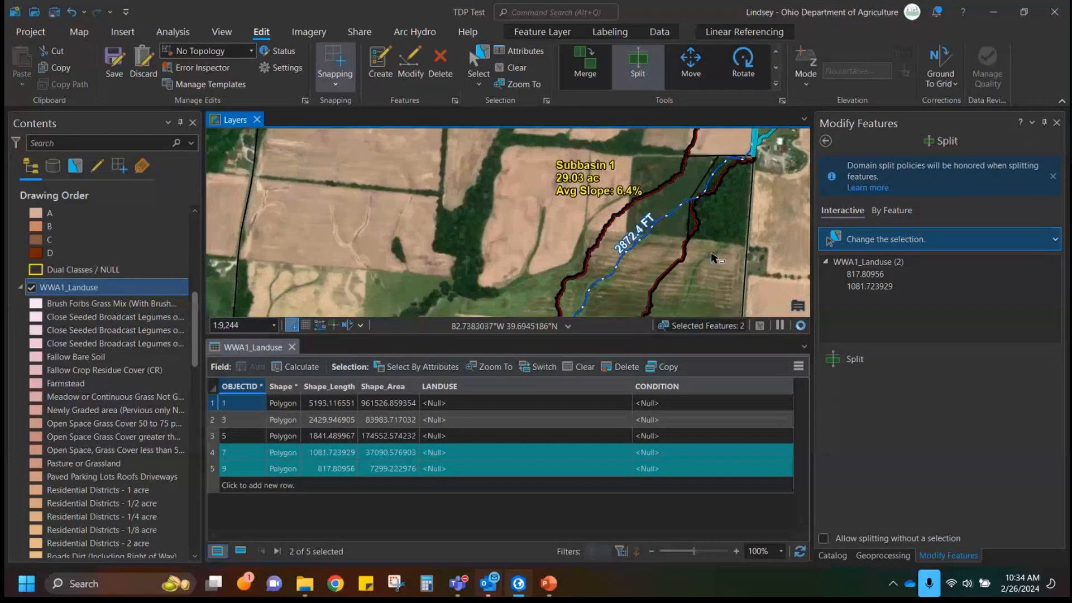
scroll(711, 252, "down", 2)
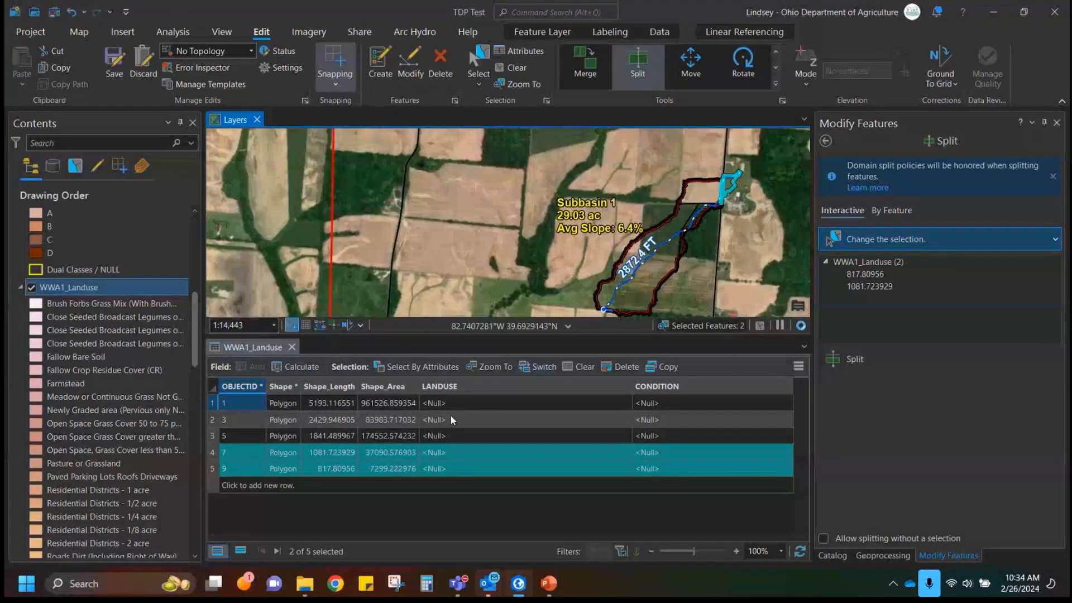
Select the polygon with OBJECTID 1 in the WWA1_Landuse attribute table.
left_click(214, 404)
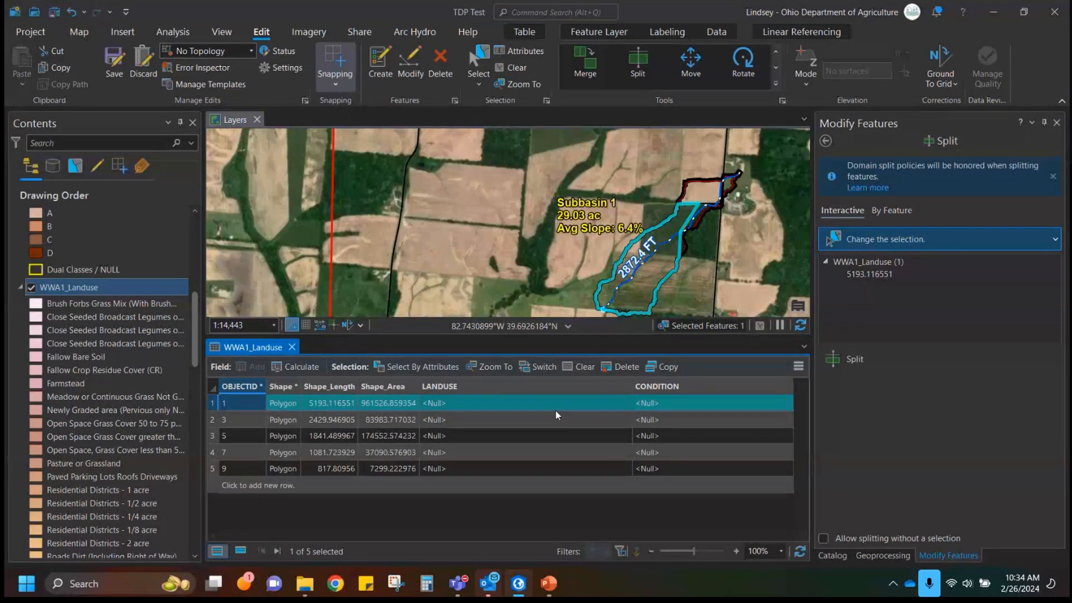
left_click_drag(657, 304, 662, 291)
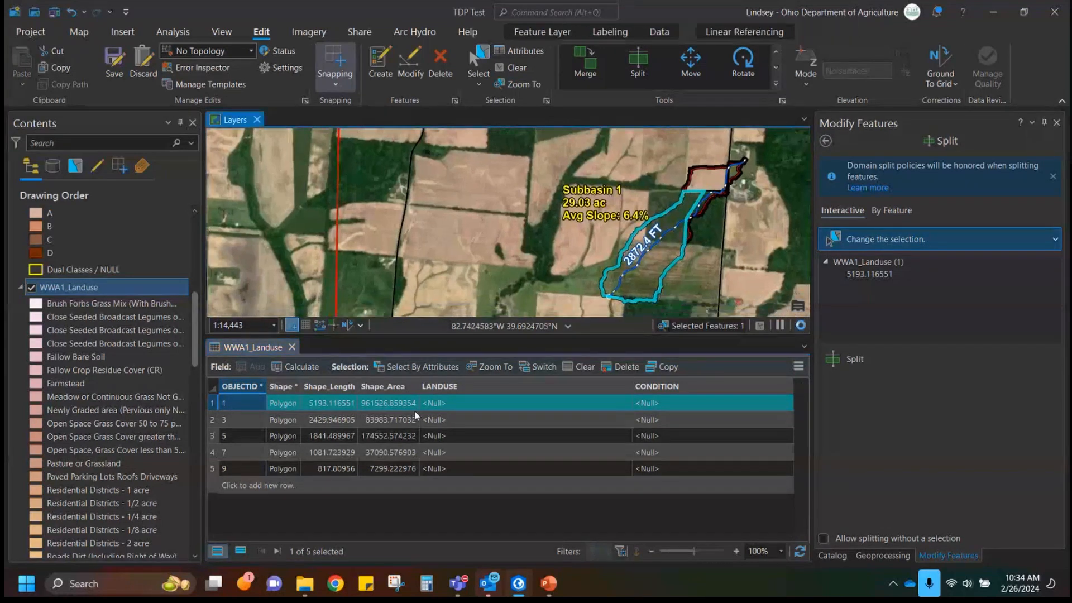
left_click(488, 404)
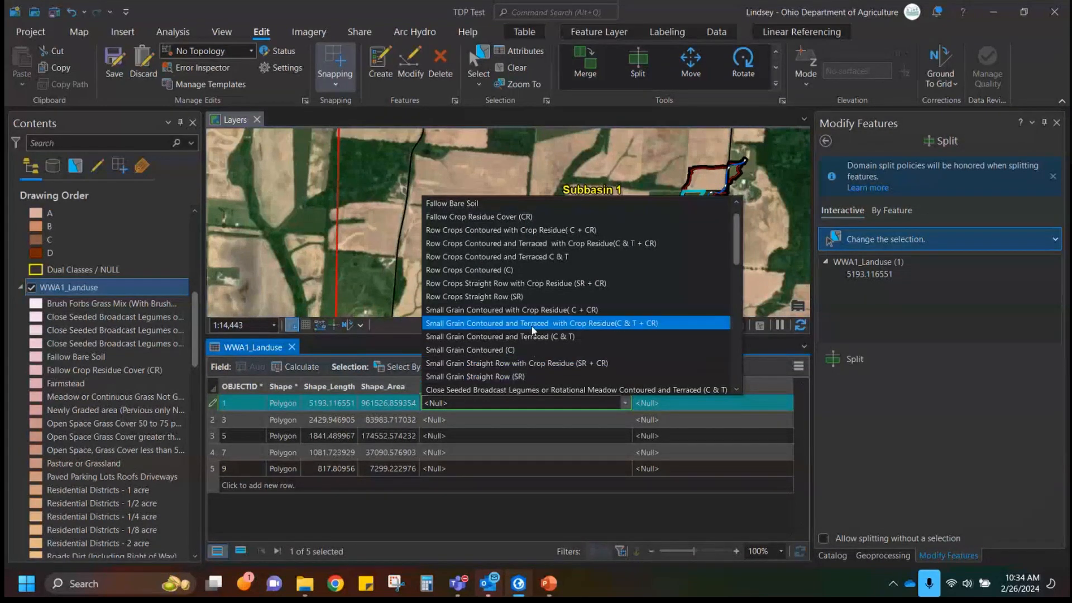
scroll(534, 330, "down", 2)
scroll(534, 331, "up", 3)
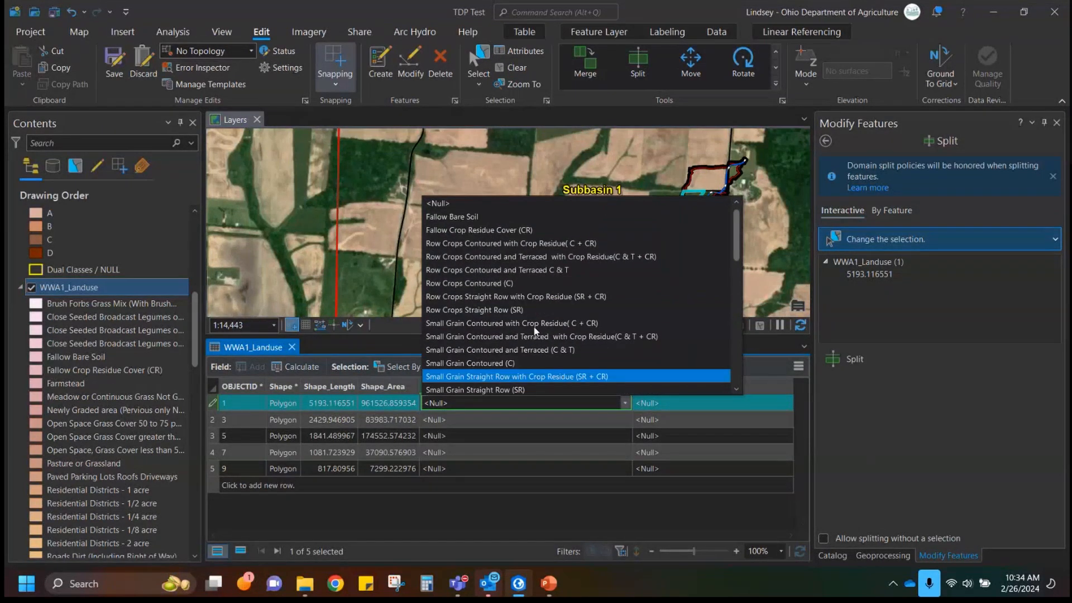
left_click(637, 283)
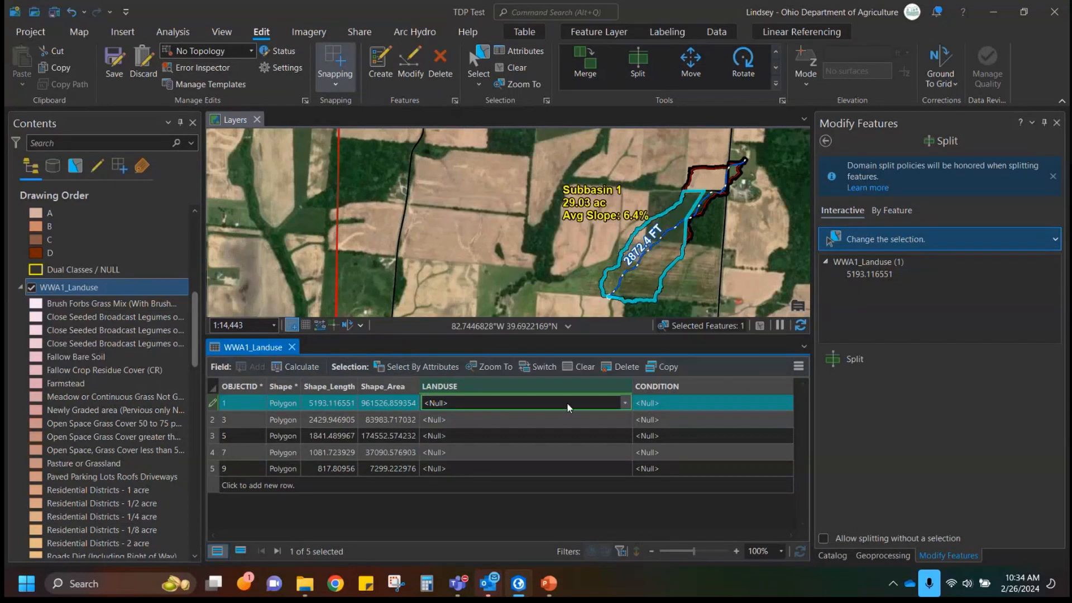
left_click(626, 403)
left_click(632, 325)
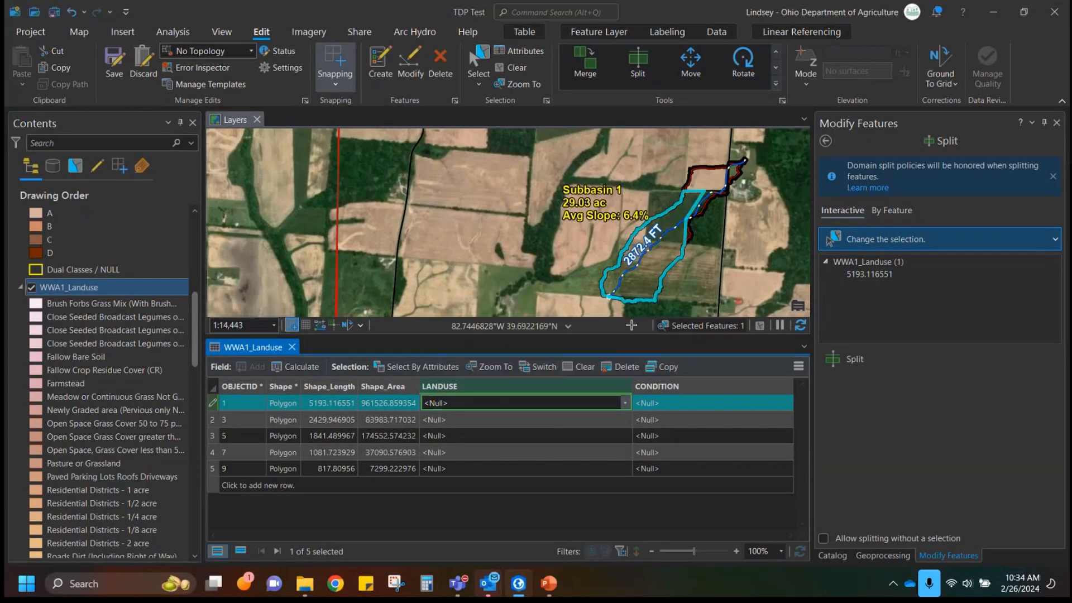
Set the LANDUSE of the OBJECTID 1 polygon to Row Crops Straight Row with Crop Residue (SR + CR).
left_click(622, 404)
left_click(623, 405)
left_click(624, 406)
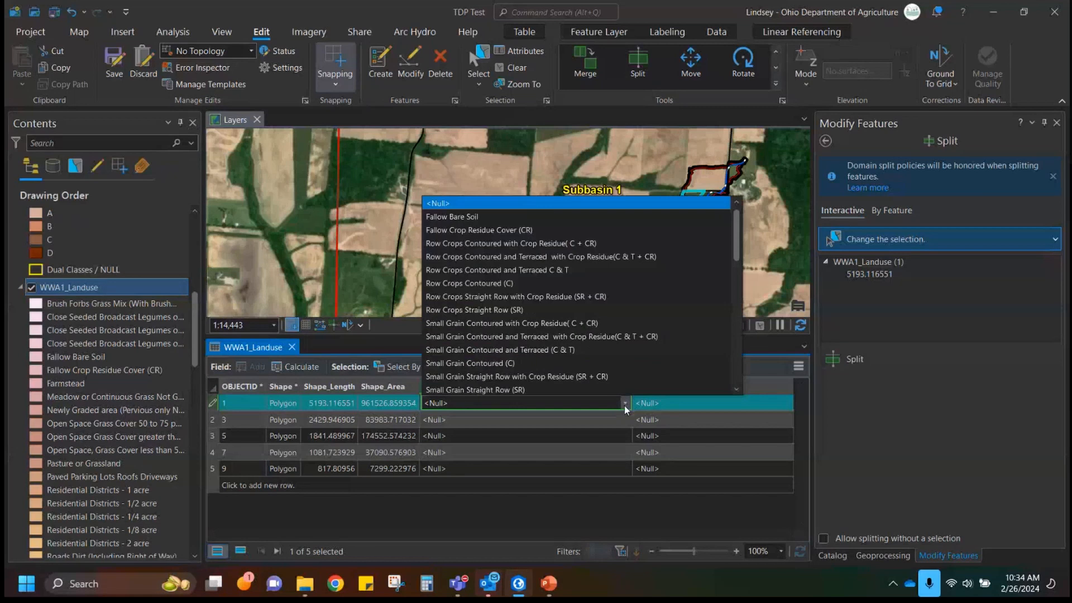
key("Down")
key("Down")
key("Down")
key("Down")
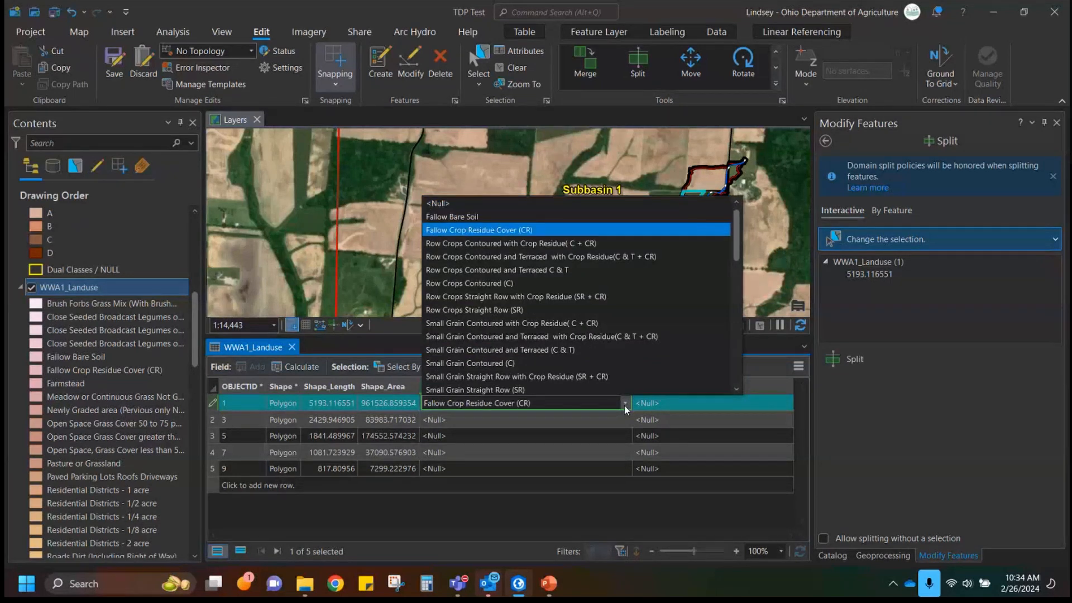
key("Down")
key("Down")
key("Down")
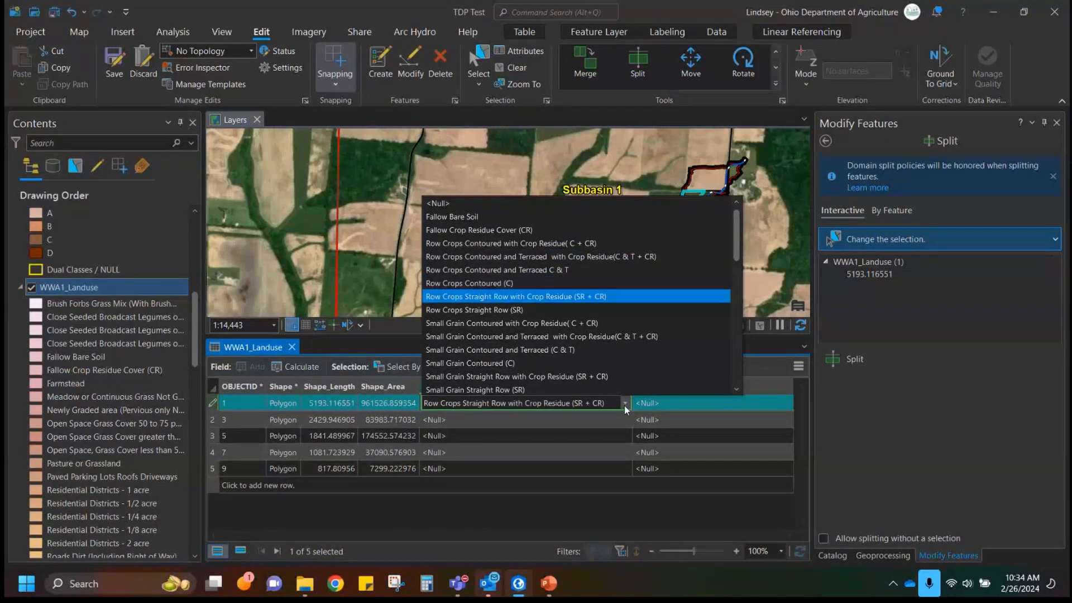
key("Return")
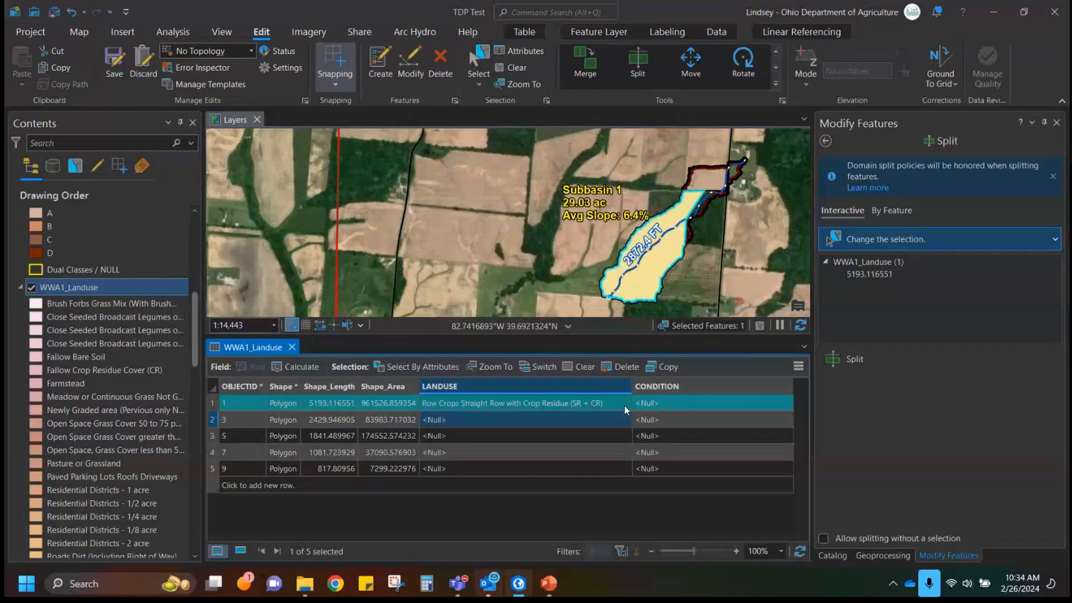
Set the CONDITION of the OBJECTID 1 polygon to Good.
left_click(660, 403)
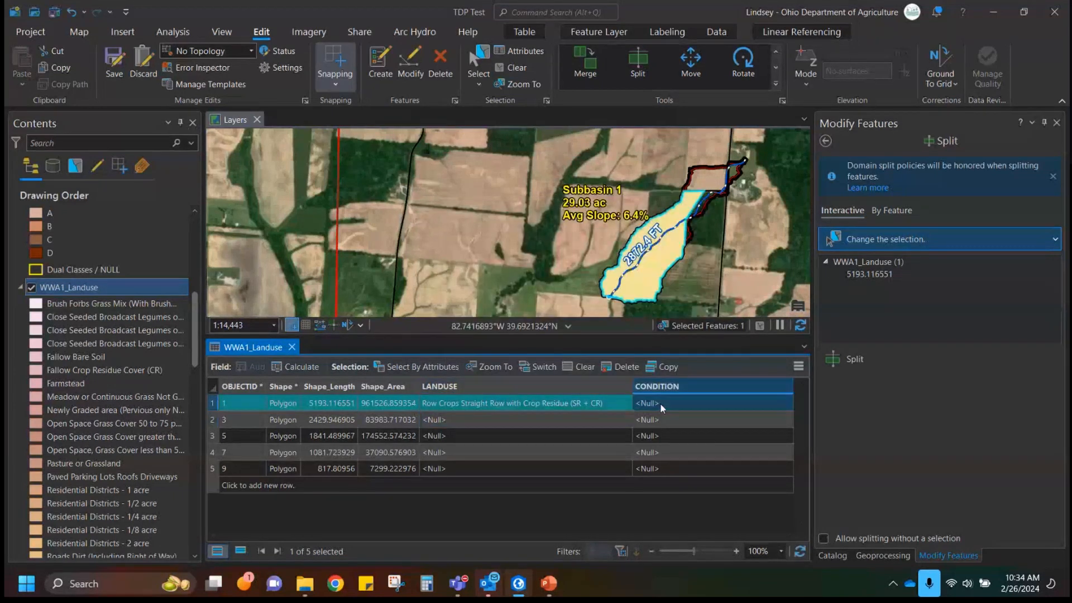
left_click(715, 403)
left_click(715, 404)
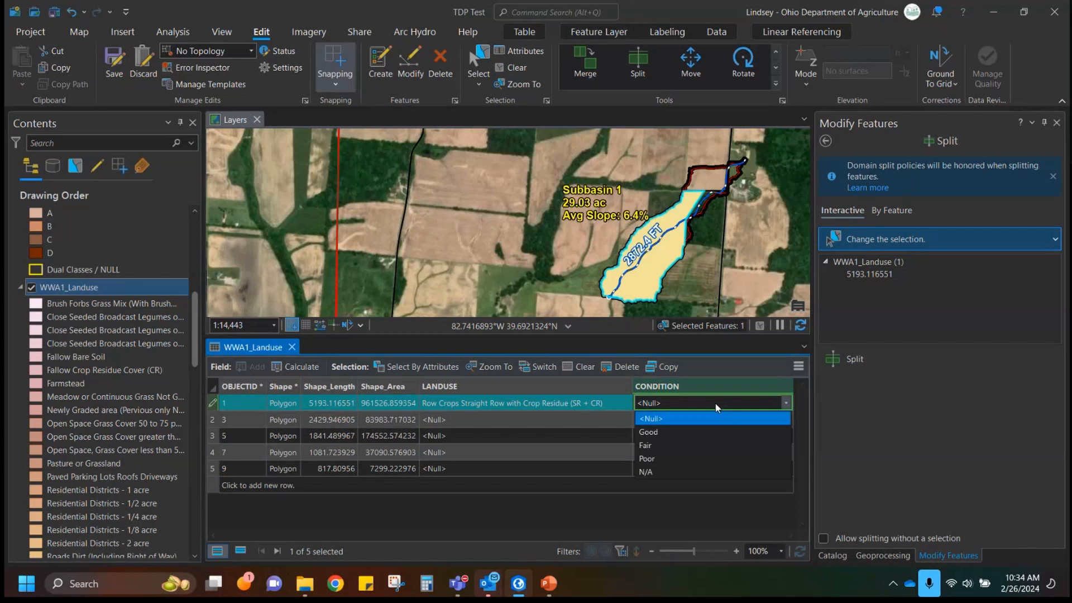
left_click(692, 431)
Select the OBJECTID 3 polygon and set its LANDUSE to Woods Grazed Not Burned Some forest Litter.
left_click(212, 420)
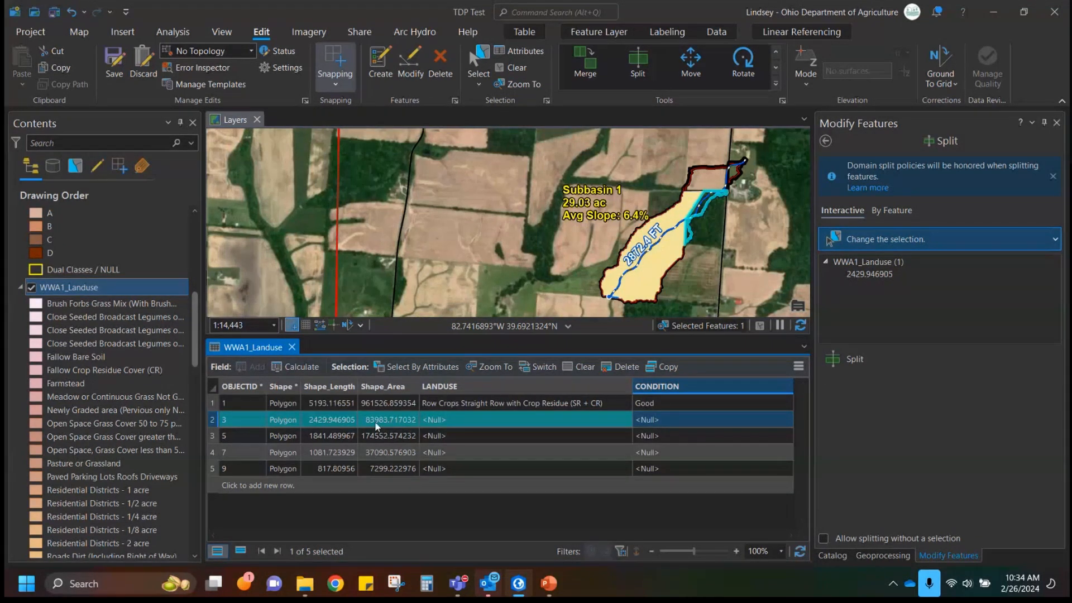
left_click(470, 419)
left_click(472, 419)
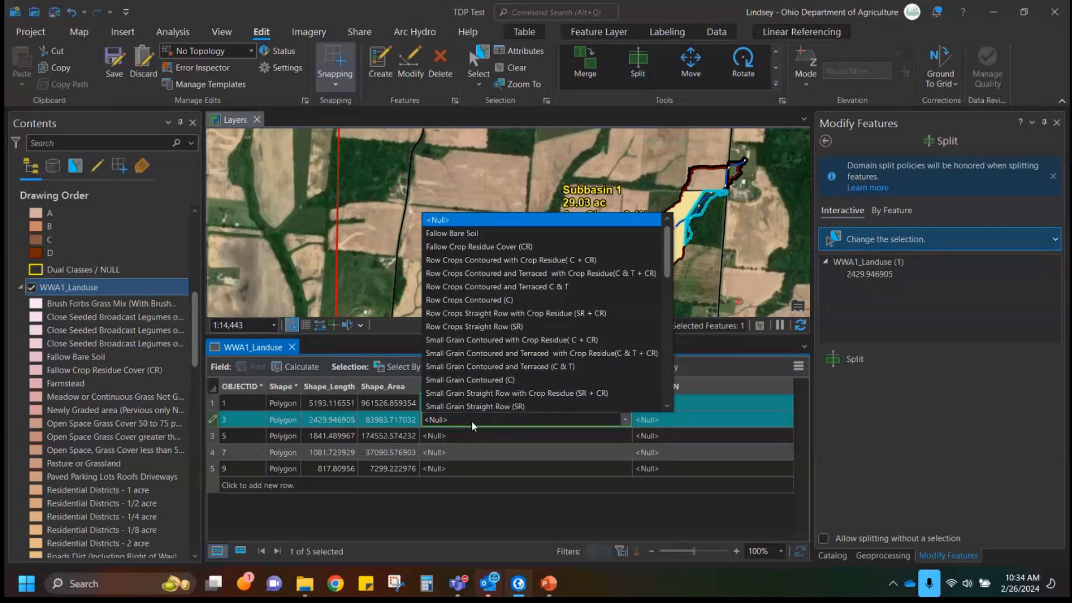
key("Down")
key("Down")
key("Down")
key("Down")
key("Down")
key("Down")
key("Down")
key("Down")
key("Down")
key("Down")
key("Down")
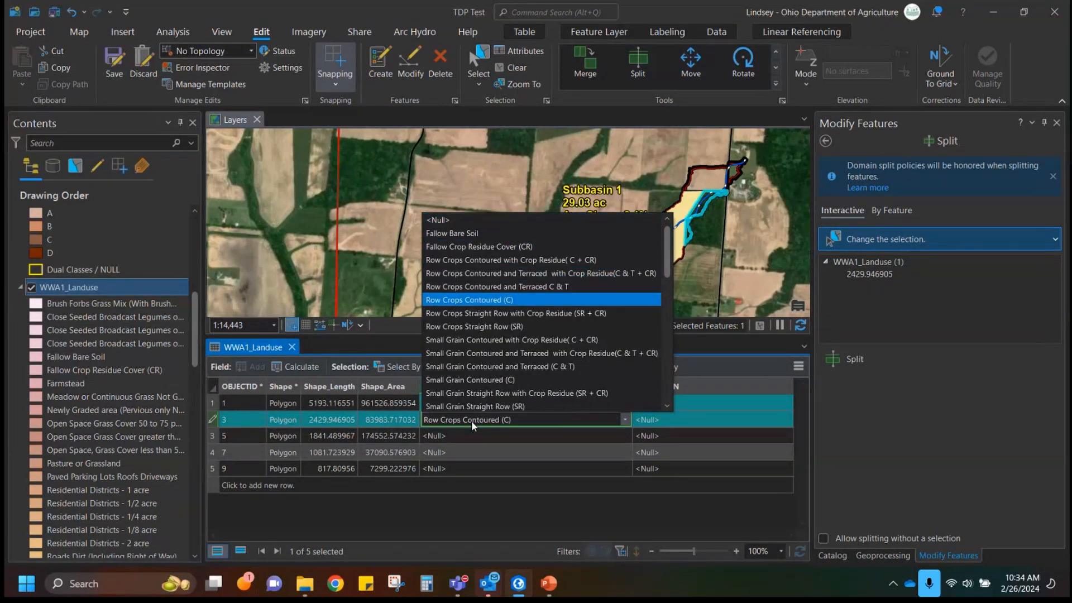
key("Down")
key("Down")
key("Down")
key("Down")
key("Down")
key("Down")
key("Down")
key("Down")
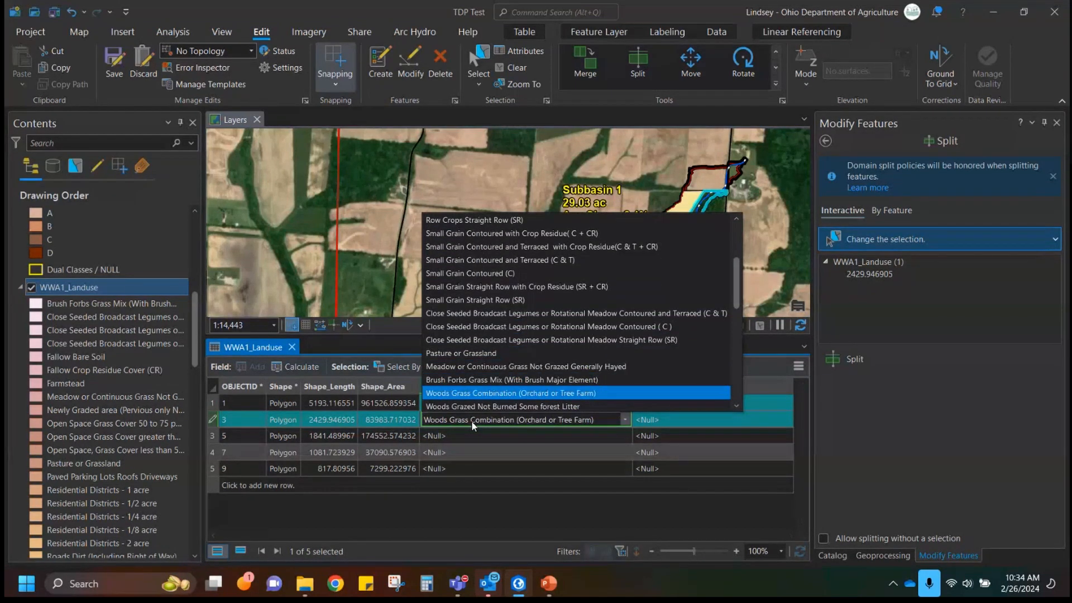
key("Down")
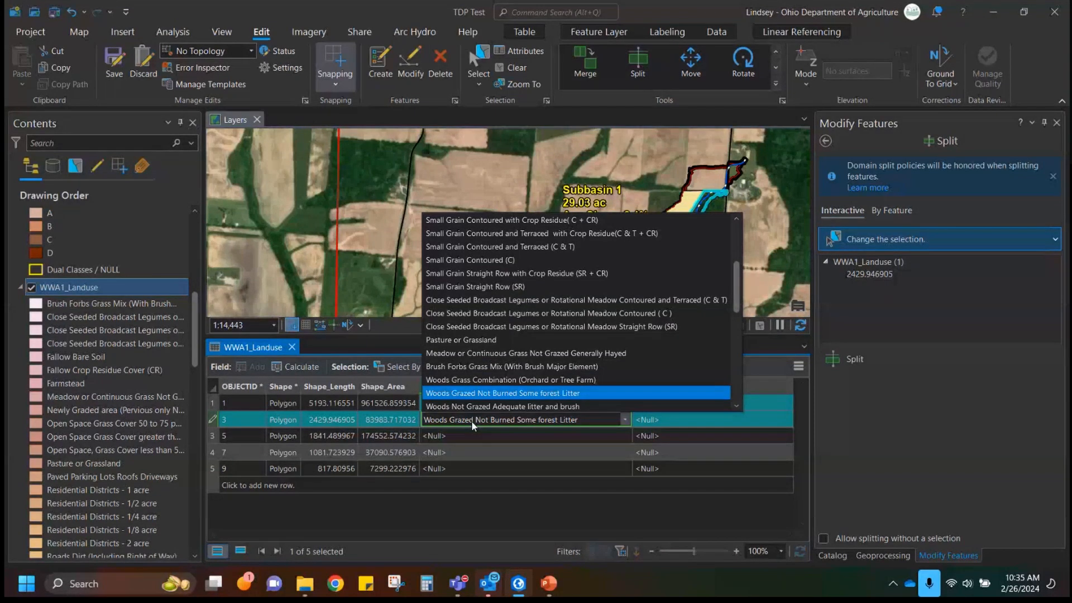
key("Return")
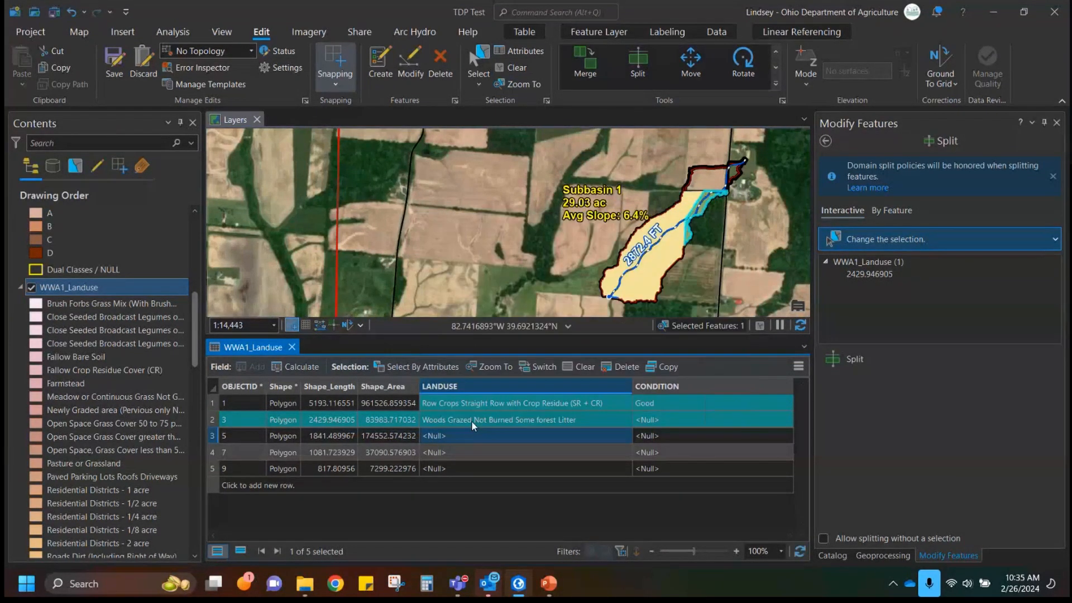
Set the CONDITION of the OBJECTID 3 polygon to Good.
left_click(675, 419)
left_click(675, 420)
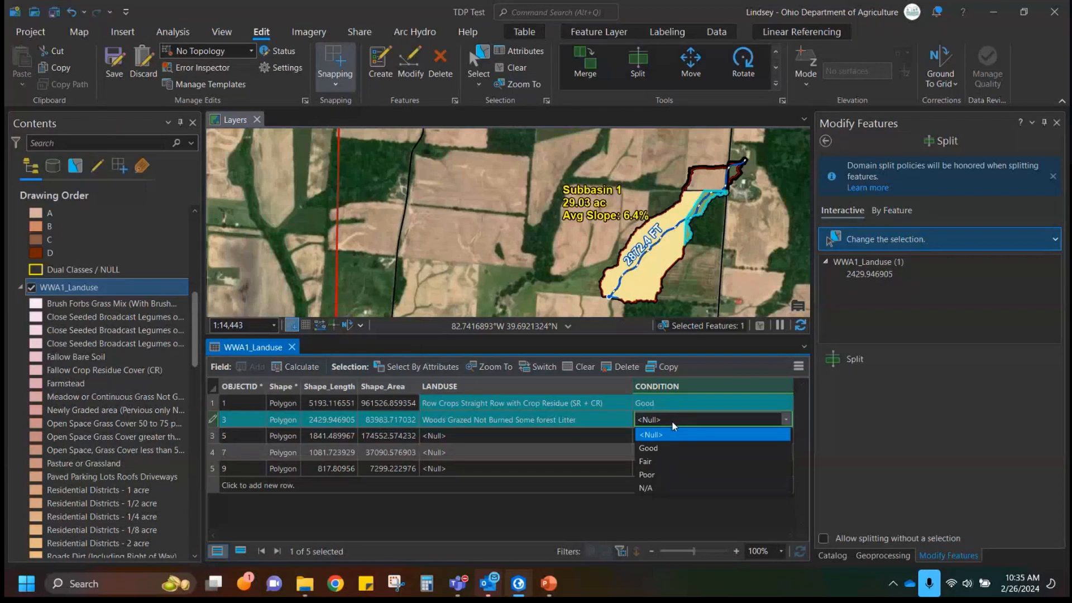
left_click(662, 447)
left_click(555, 437)
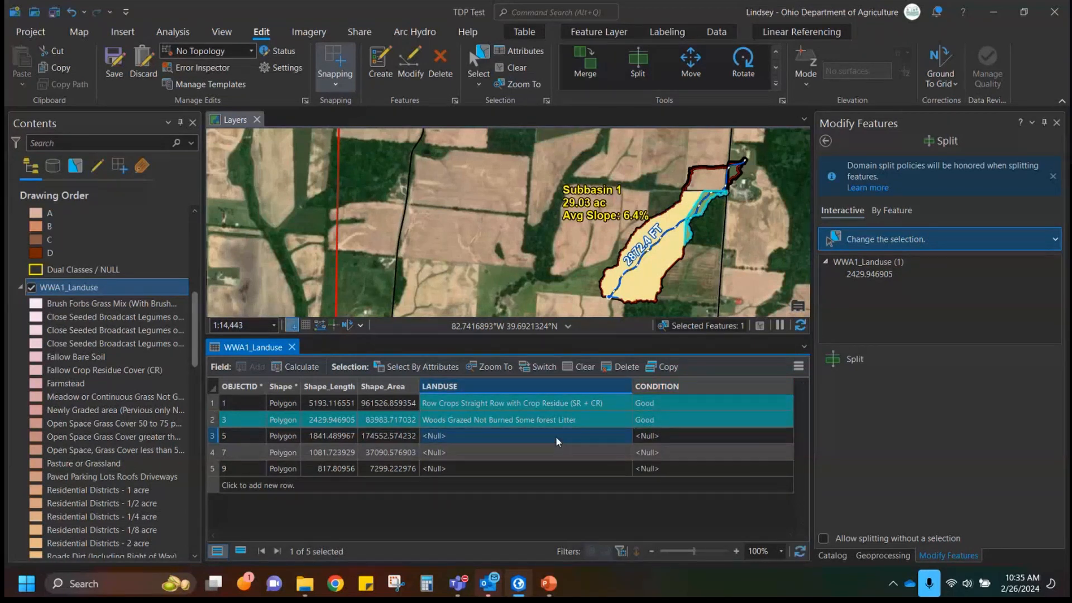
left_click(674, 421)
left_click(674, 420)
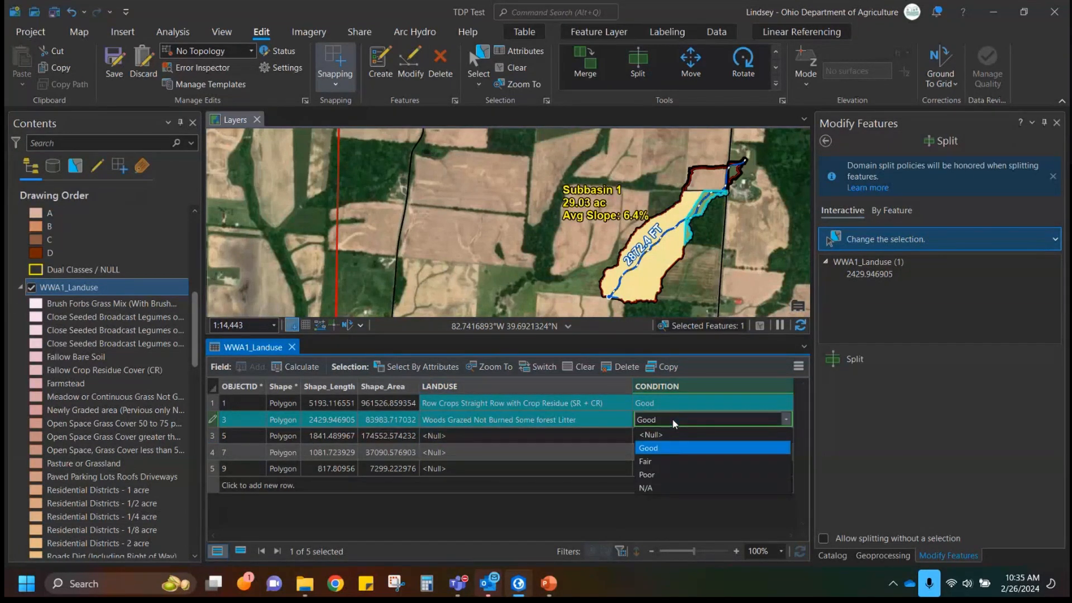
left_click(577, 444)
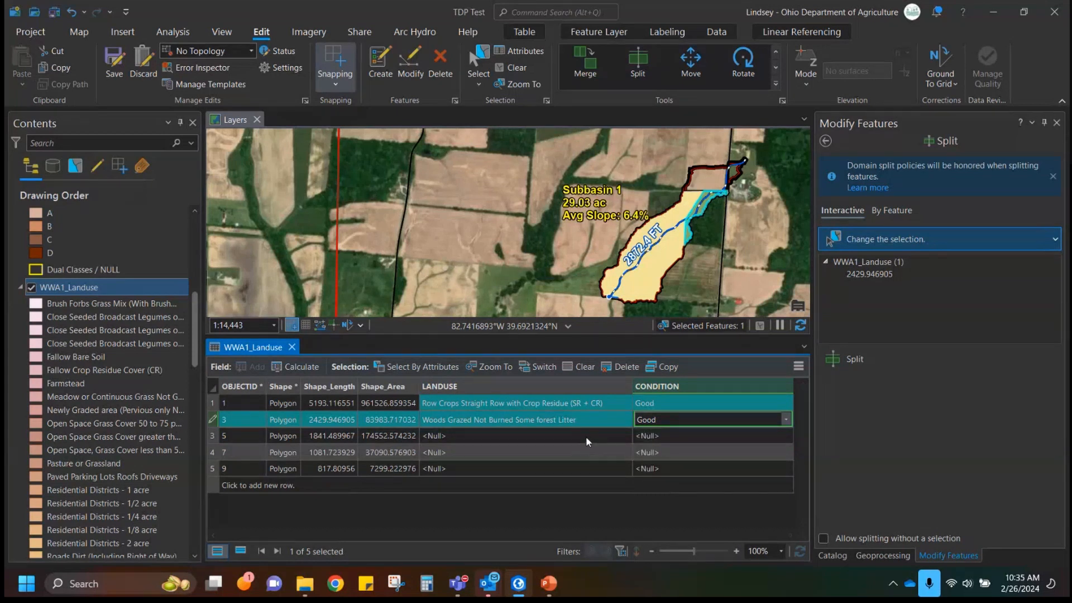
Select the OBJECTID 5 polygon and set its LANDUSE to Small Grain Straight Row with Crop Residue (SR + CR).
left_click(585, 437)
left_click(586, 437)
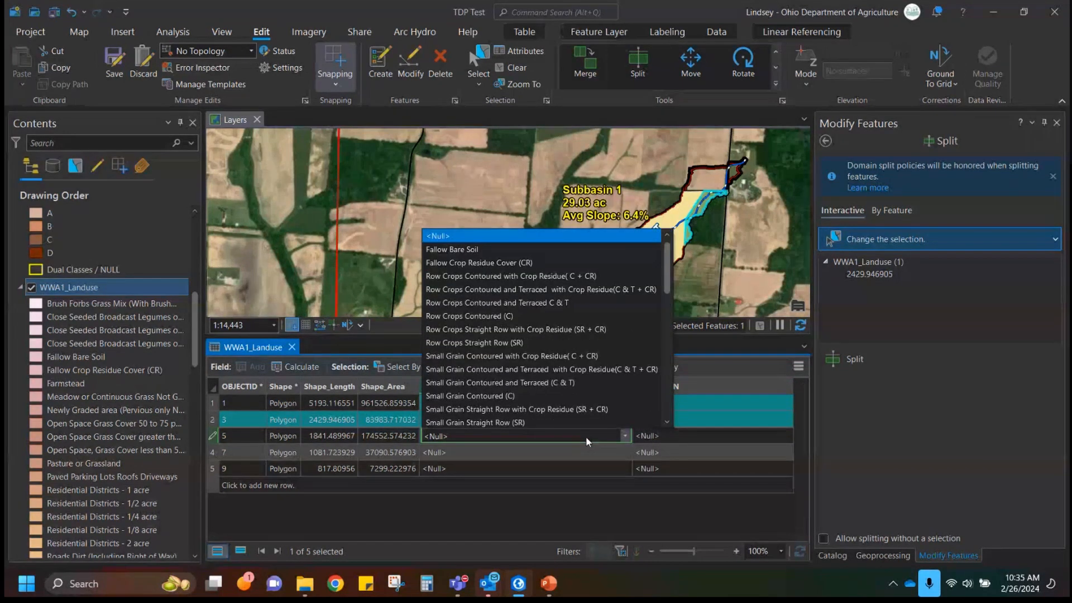
left_click(212, 436)
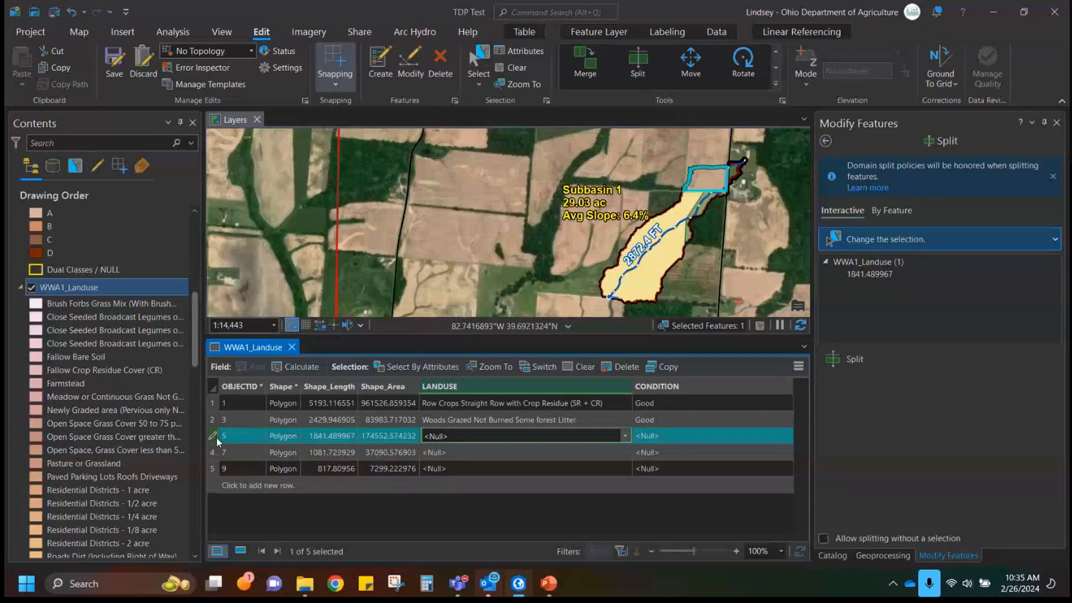
left_click(471, 437)
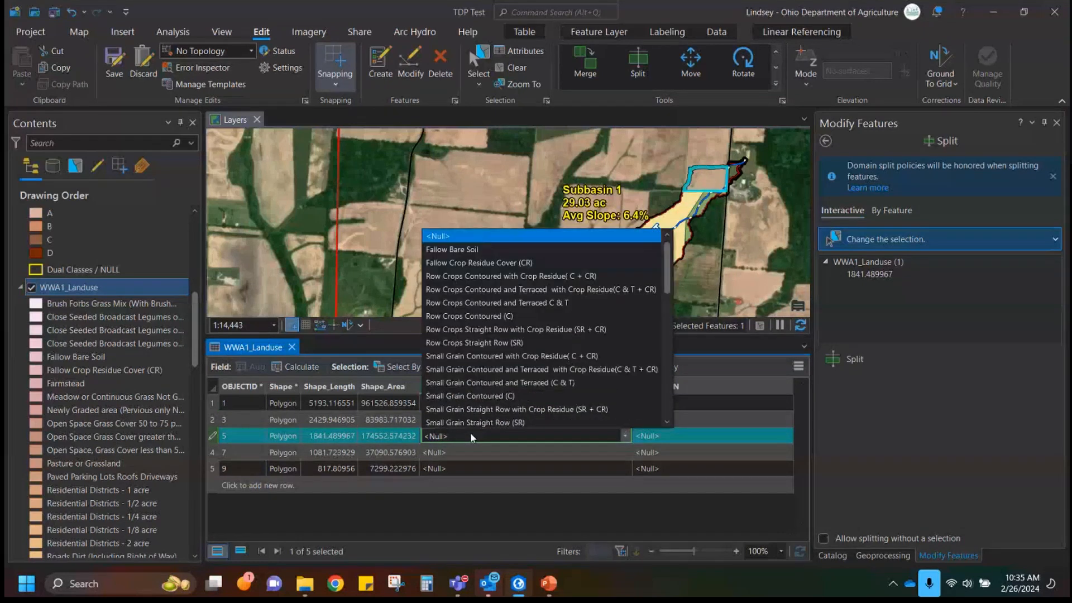
key("Down")
key("Down")
key("Down")
key("Down")
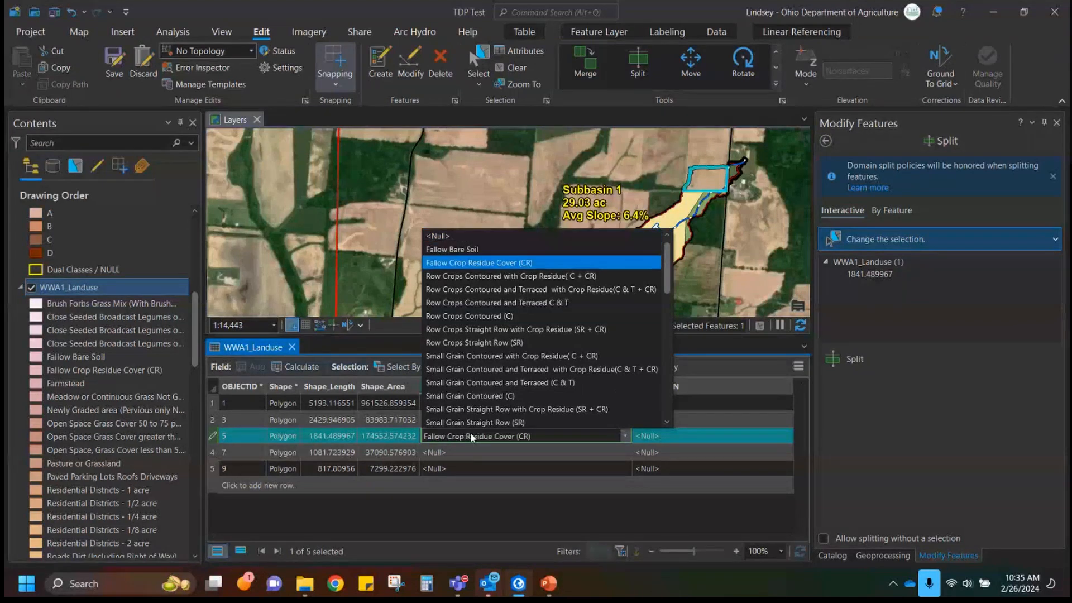
key("Down")
key("Down")
key("Down")
key("Down")
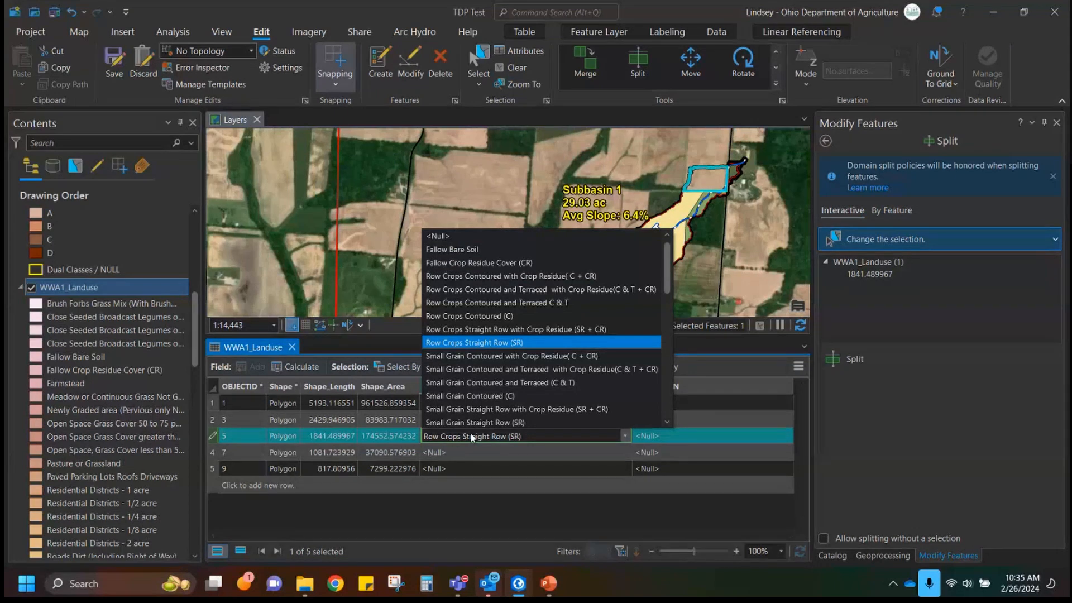
key("Down")
key("Down")
key("Down")
key("Down")
key("Down")
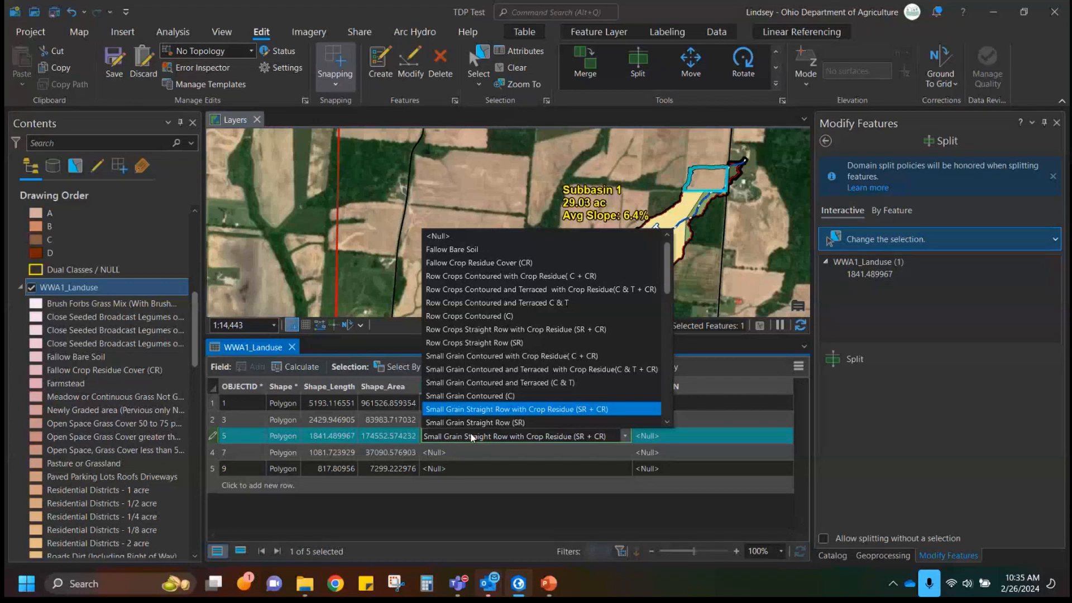
key("Return")
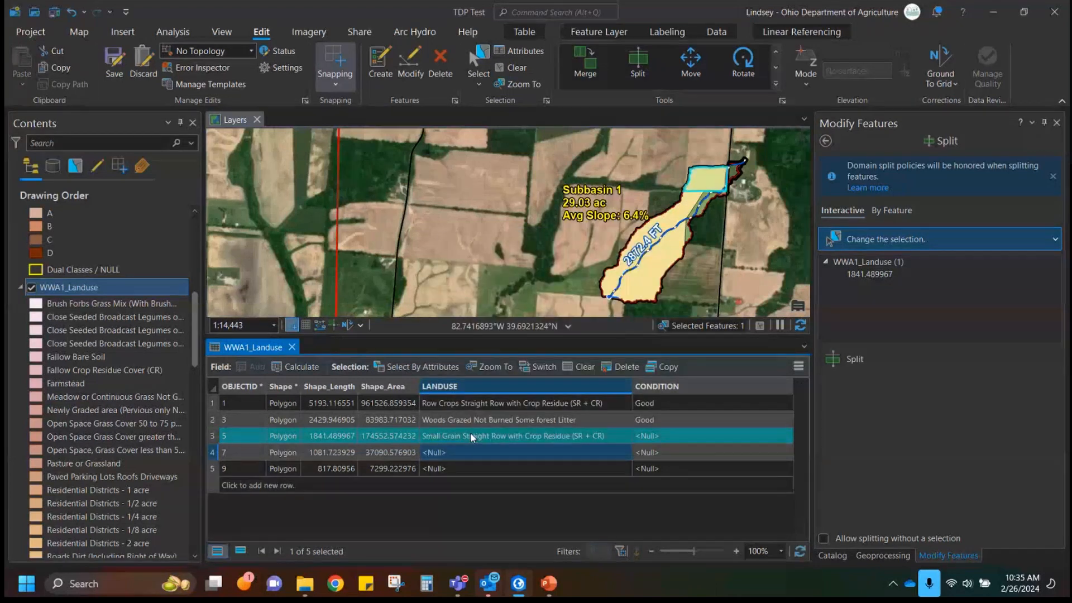
Set the CONDITION of the OBJECTID 5 polygon to Good.
left_click(668, 435)
left_click(669, 434)
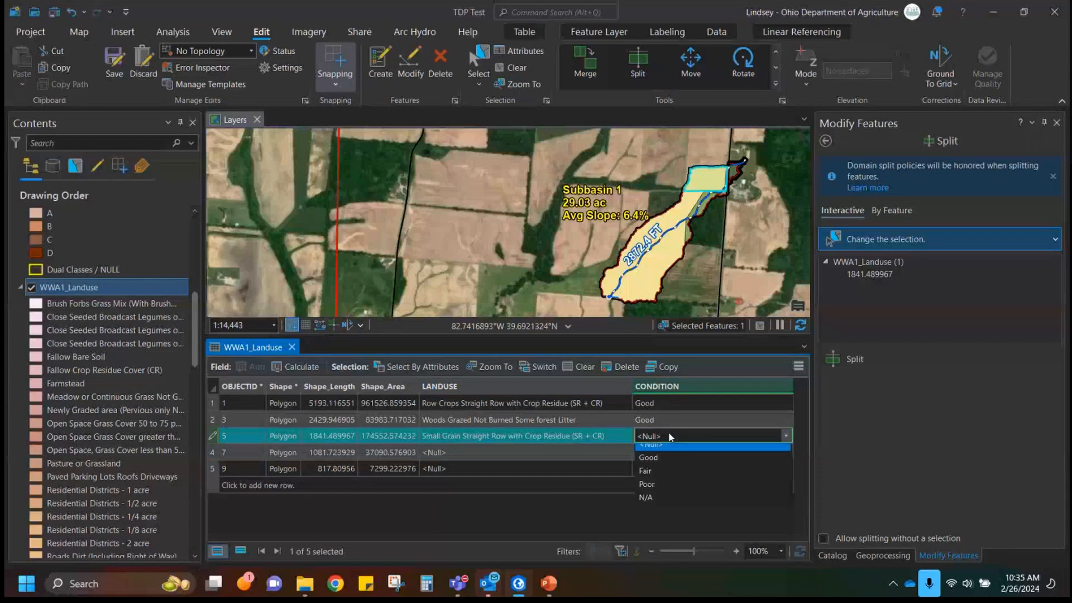
left_click(670, 464)
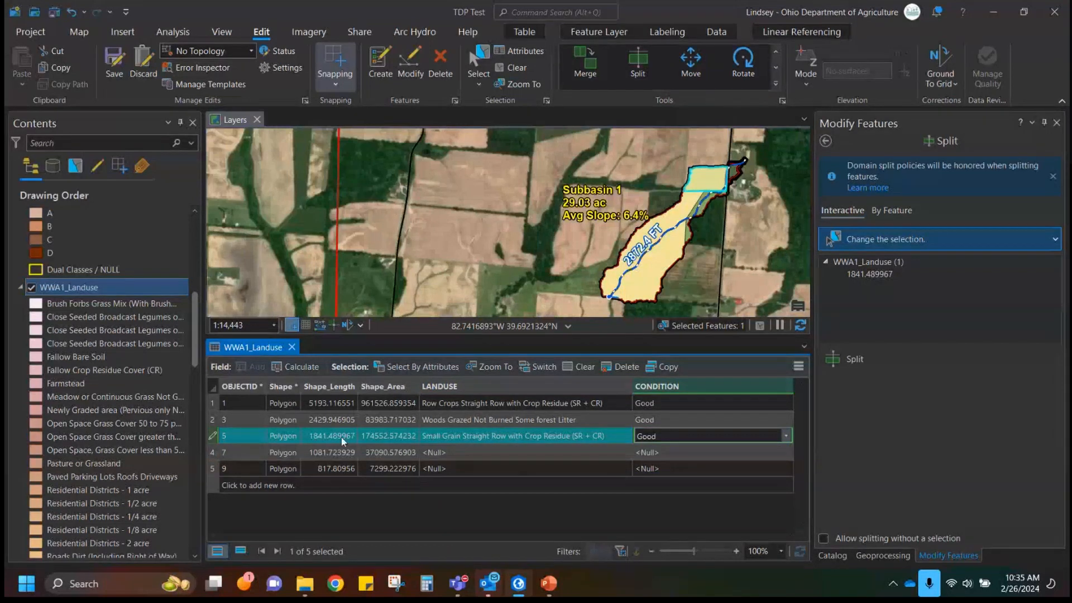
Select the OBJECTID 7 polygon and set its LANDUSE to Residential Districts - 1 acre.
left_click(212, 457)
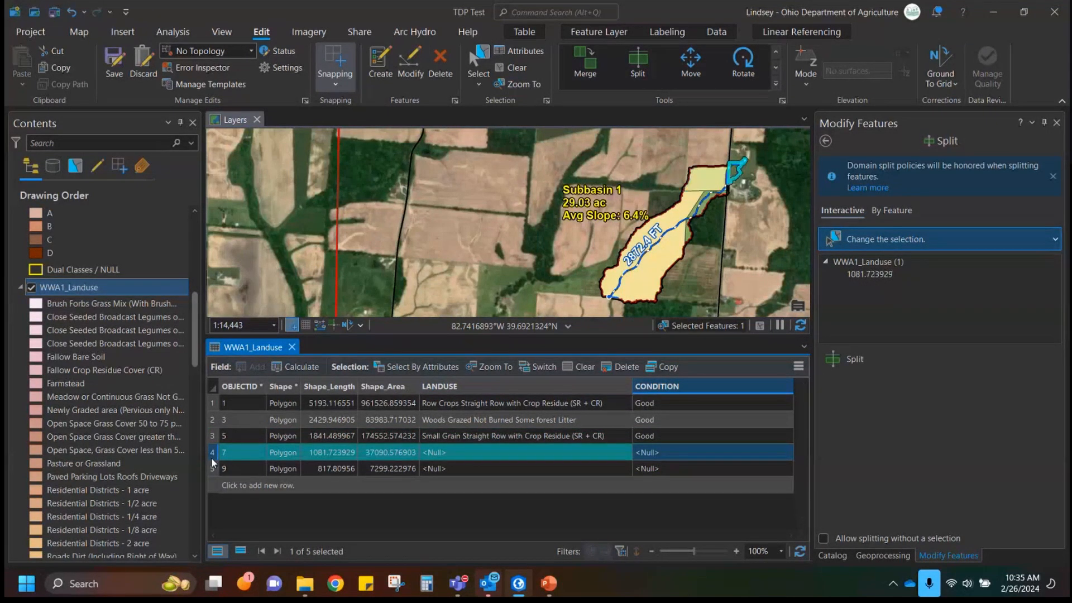
left_click(531, 458)
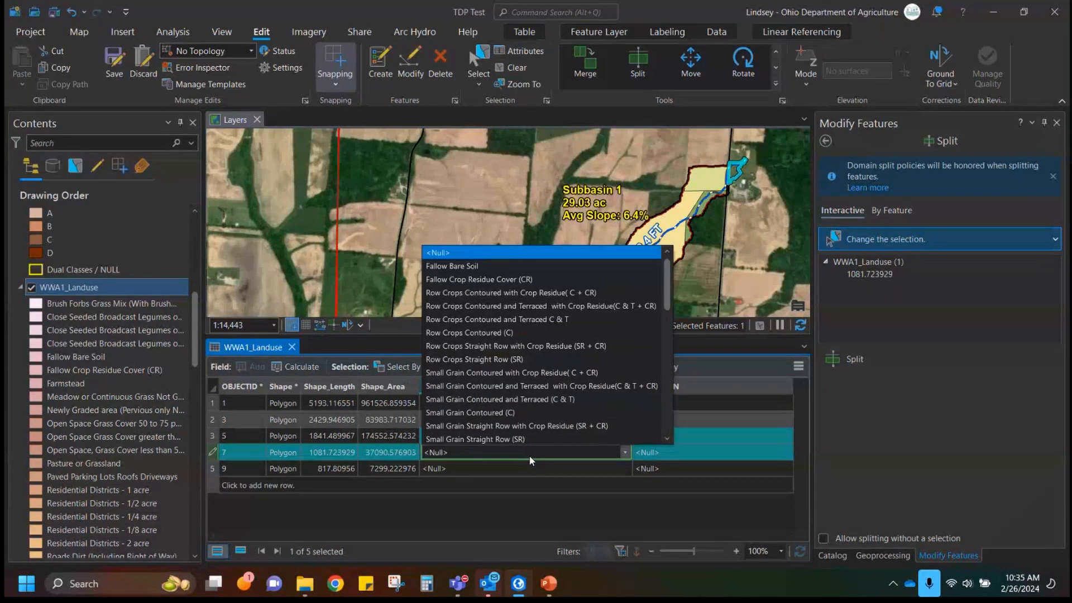
key("Down")
key("Down")
key("Down")
key("Down")
key("Down")
key("Down")
key("Down")
key("Down")
key("Down")
key("Down")
key("Down")
key("Down")
key("Down")
key("Down")
key("Down")
key("Down")
key("Down")
key("Down")
key("Down")
key("Down")
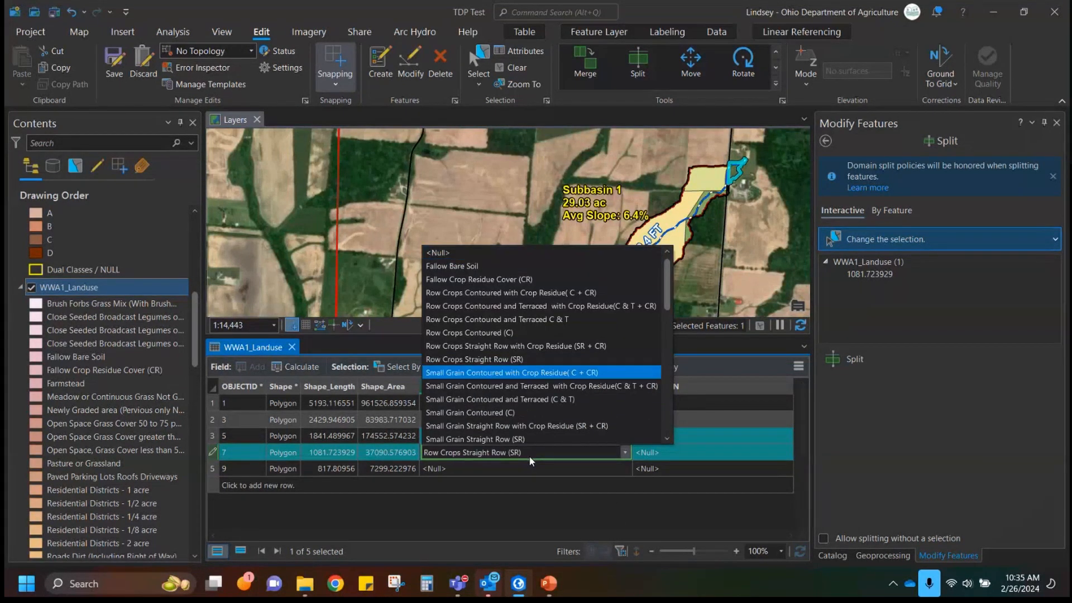
key("Down")
key("Down")
key("Down")
key("Down")
key("Down")
key("Down")
key("Down")
key("Down")
key("Down")
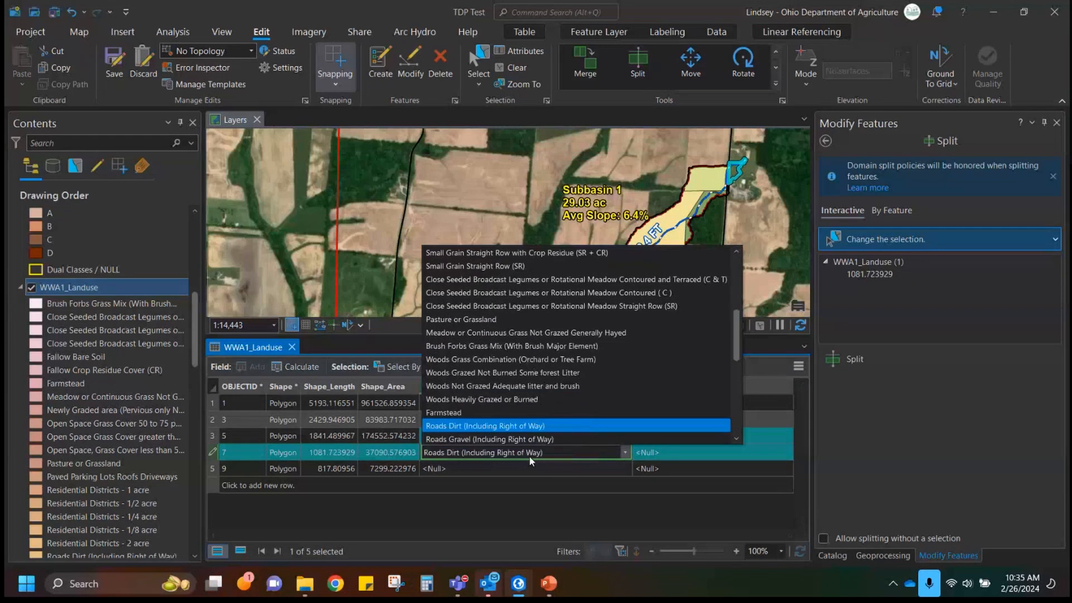
key("Down")
key("Down")
key("Down")
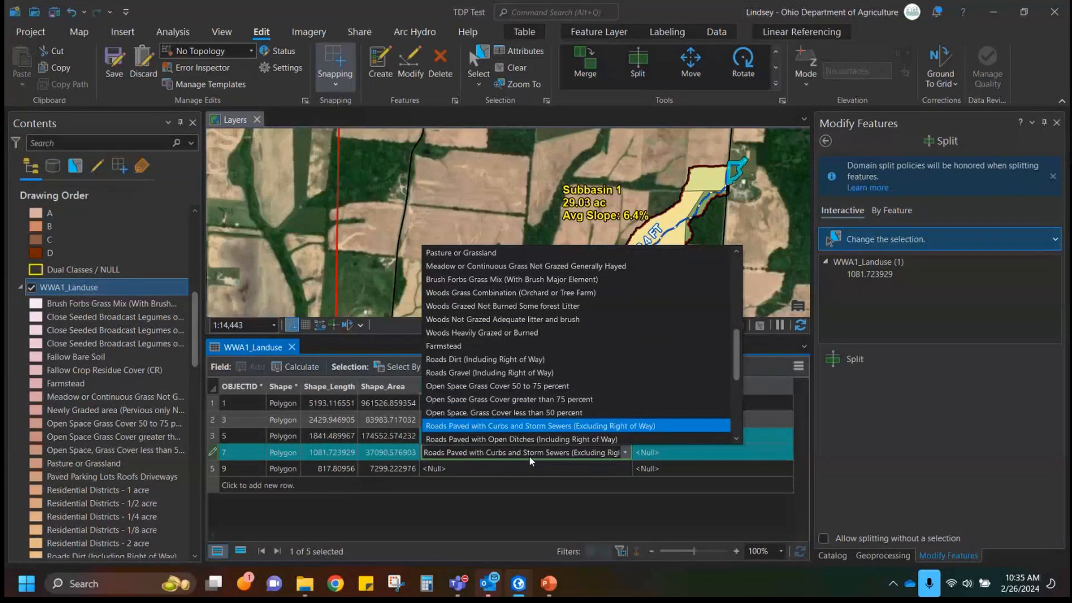
key("Up")
key("Up")
key("Up")
key("Down")
key("Down")
key("Down")
key("Down")
key("Down")
key("Down")
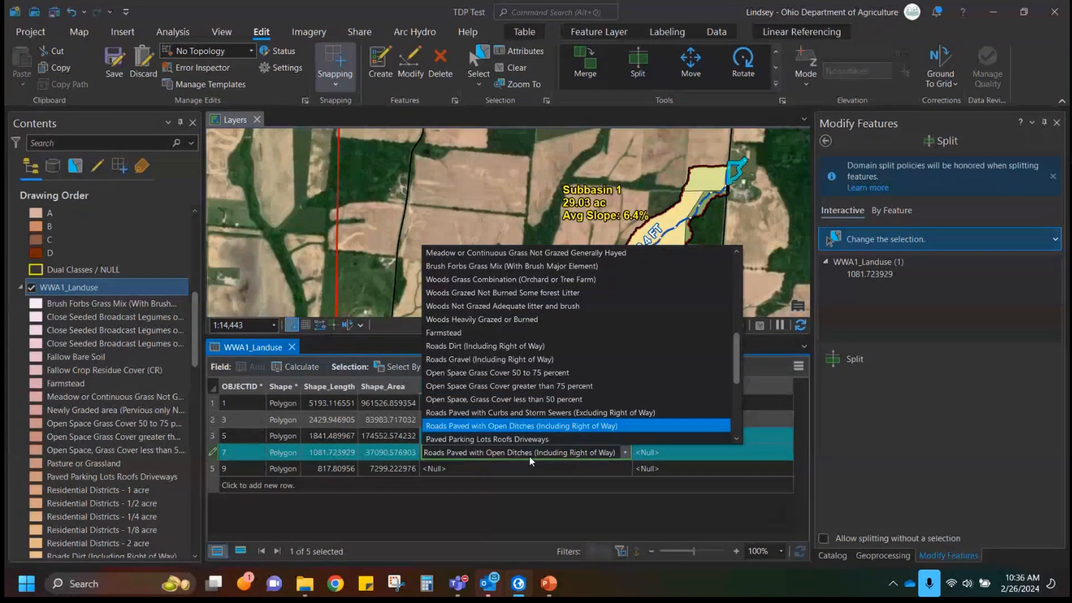
key("Down")
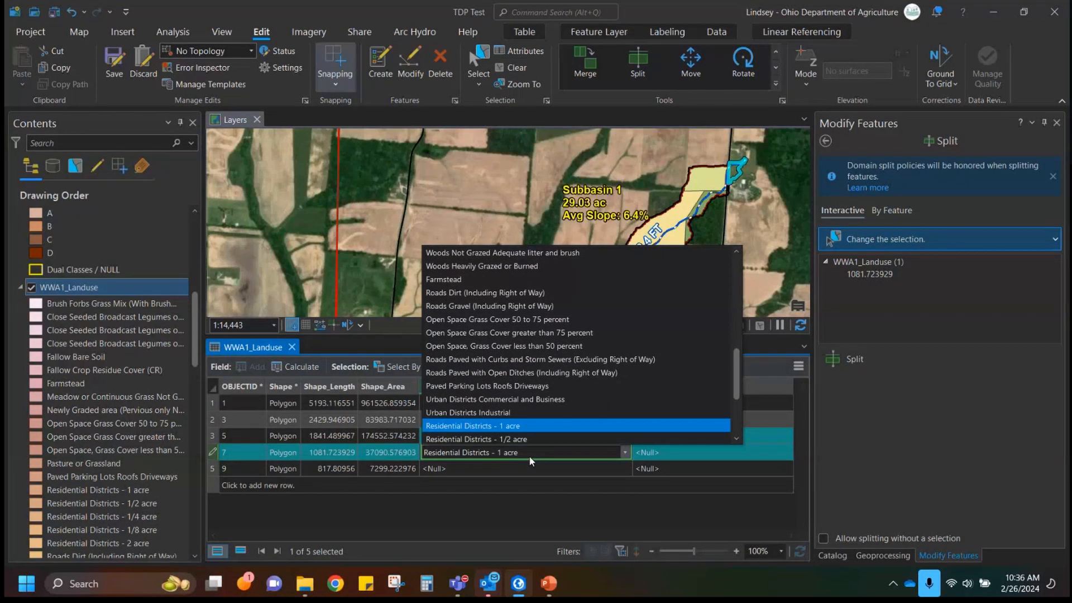
key("Return")
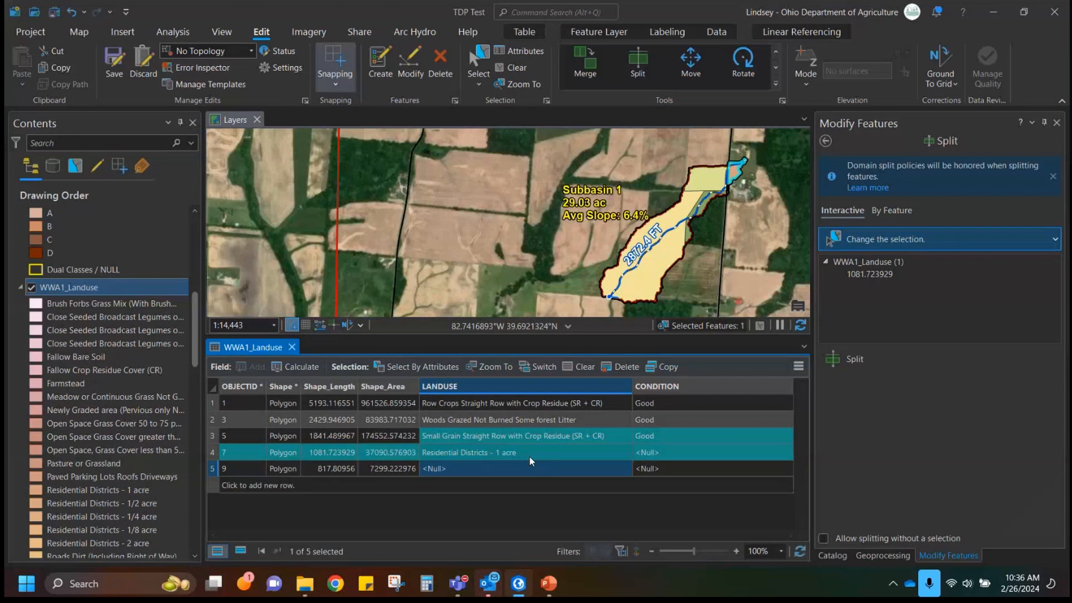
Set the CONDITION of the OBJECTID 7 polygon to Good.
left_click(660, 455)
left_click(658, 453)
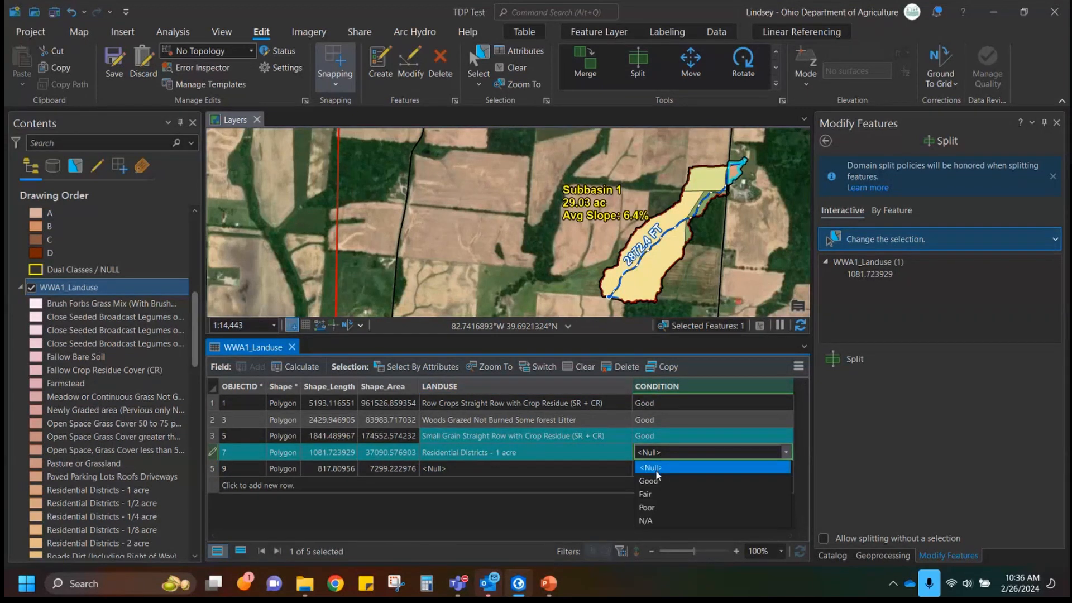
left_click(654, 474)
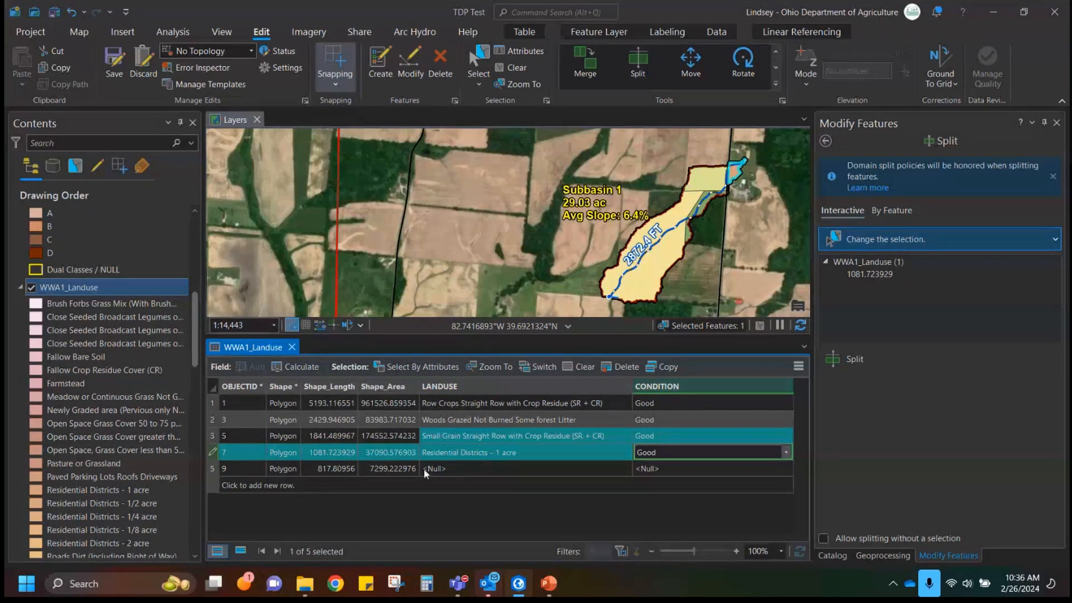
Select the OBJECTID 9 polygon and set its LANDUSE to Roads Paved with Open Ditches (Including Right of Way).
left_click(212, 468)
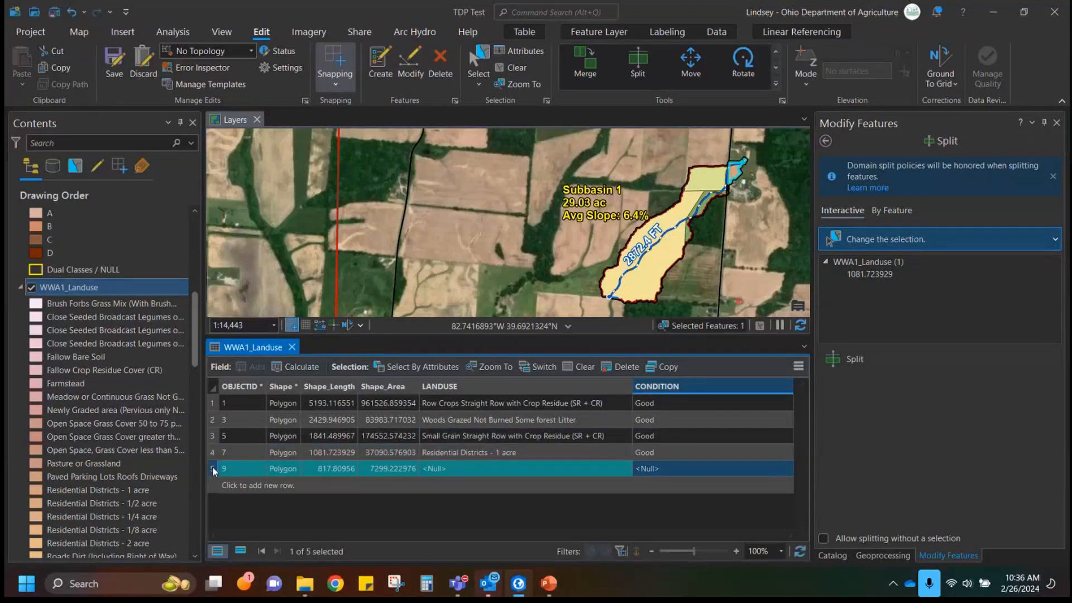
left_click(488, 470)
left_click(488, 470)
key("Down")
key("Down")
key("Down")
key("Down")
key("Down")
key("Down")
key("Down")
key("Down")
key("Down")
key("Down")
key("Down")
key("Down")
key("Down")
key("Down")
key("Down")
key("Down")
key("Down")
key("Down")
key("Down")
key("Down")
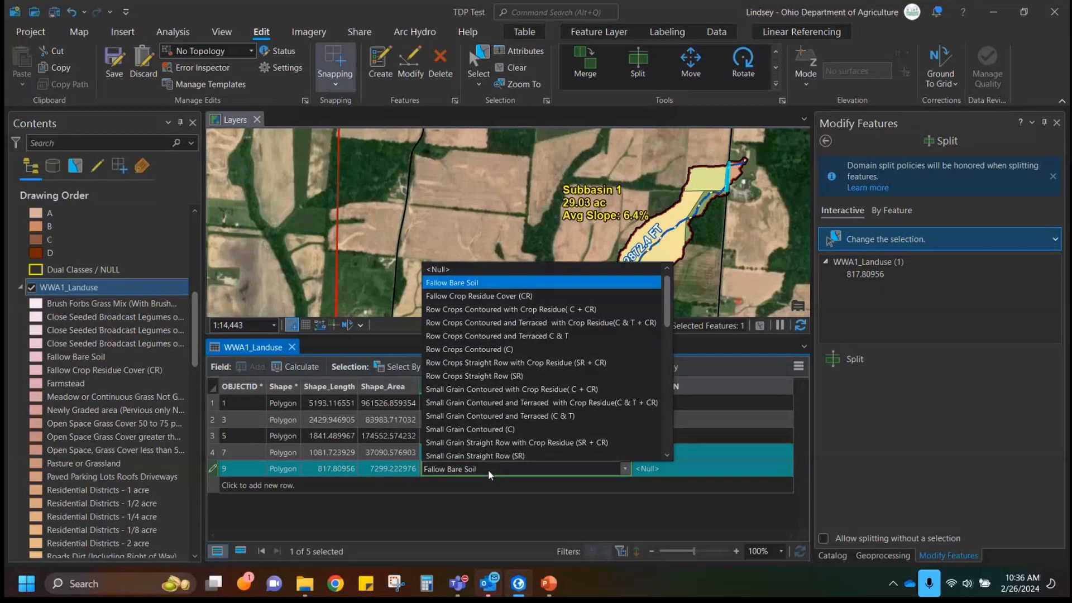
key("Down")
key("Down")
key("Down")
key("Down")
key("Down")
key("Down")
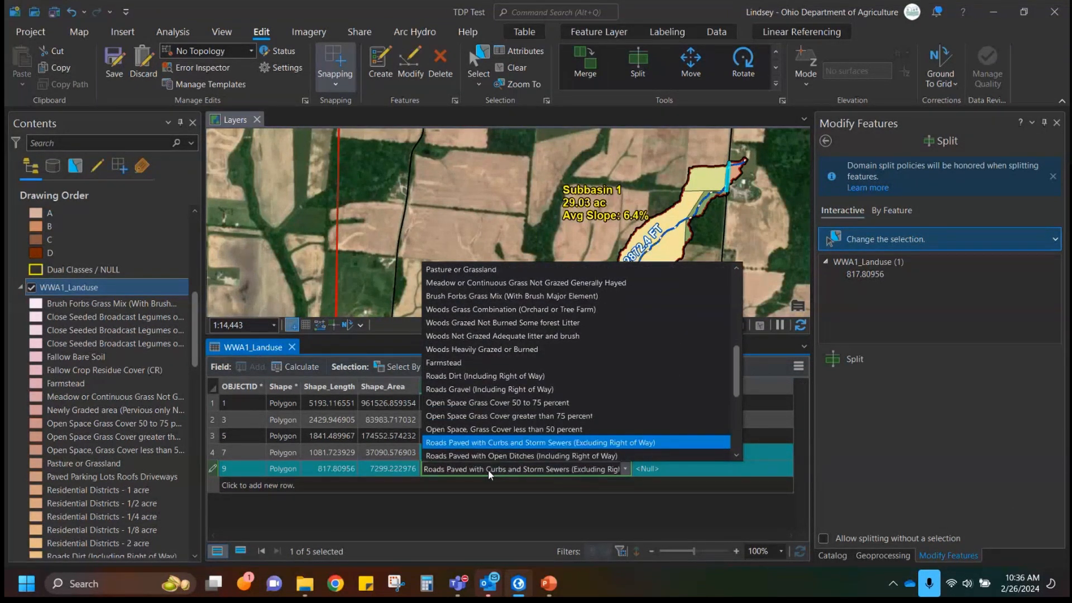
key("Down")
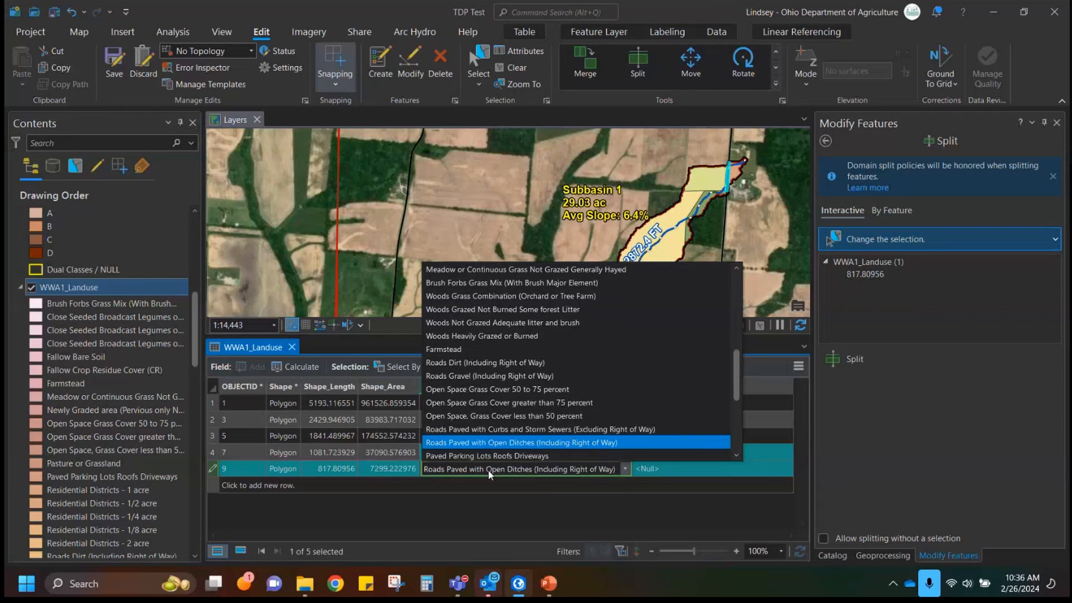
key("Return")
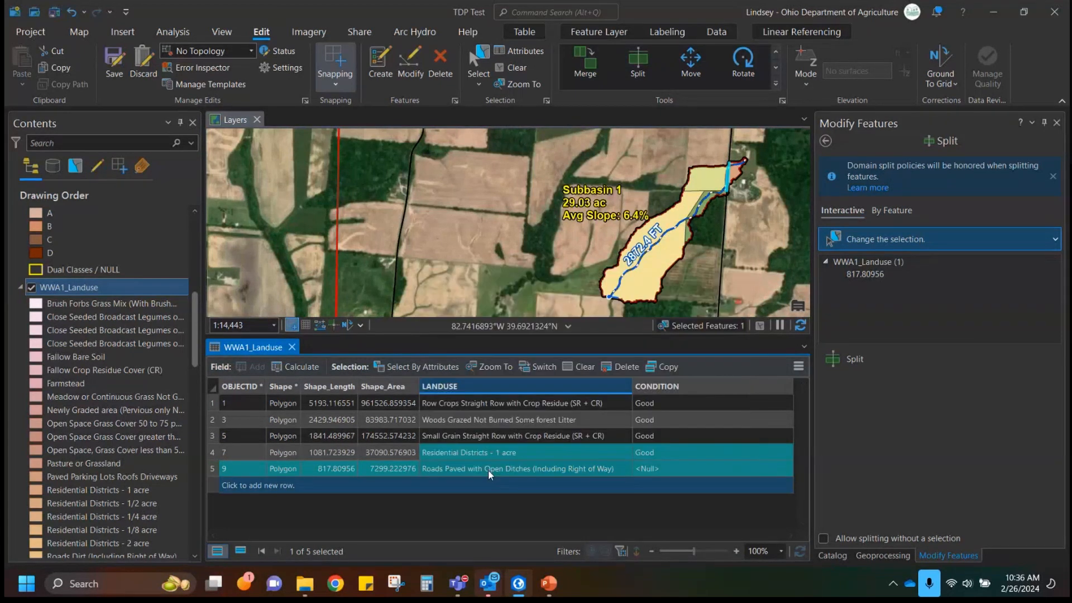
Set the CONDITION of the OBJECTID 9 polygon to Good and save the edits.
left_click(662, 470)
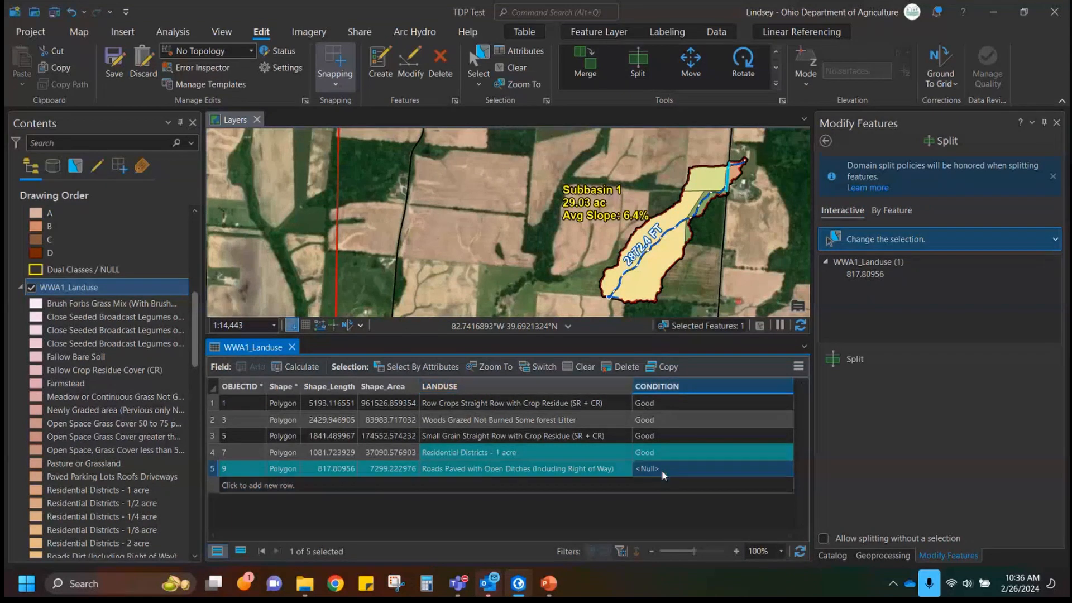
left_click(661, 470)
left_click(651, 498)
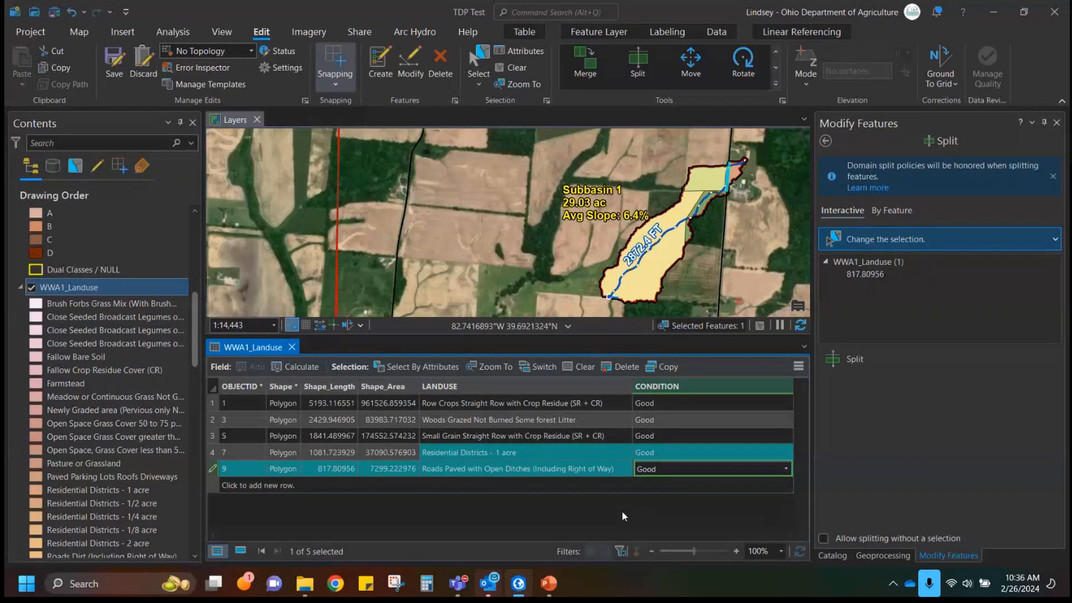
left_click(111, 65)
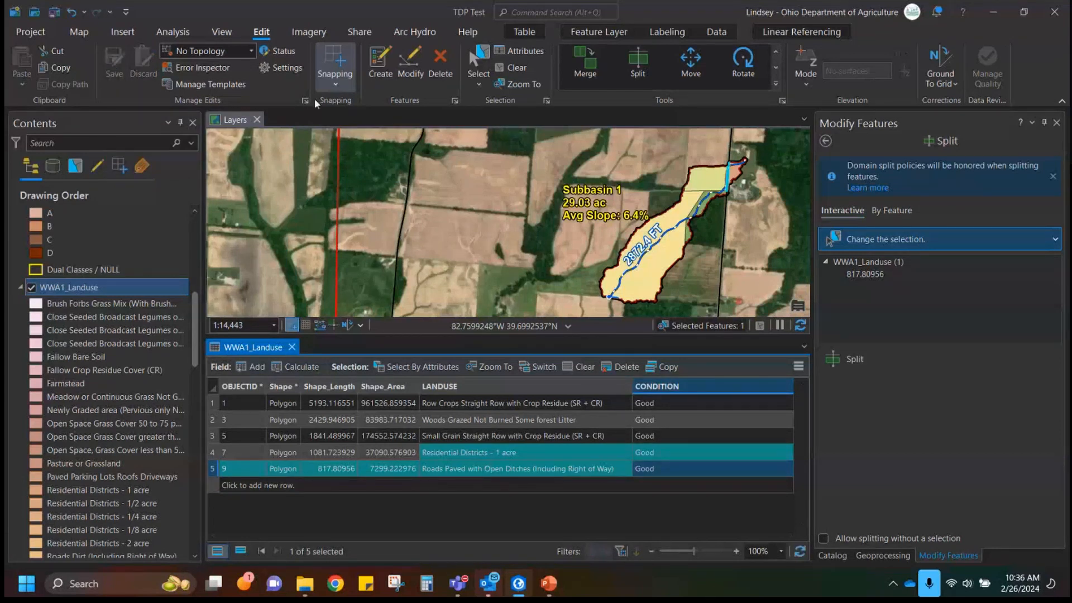
Clear the feature selection, collapse the WWA1_Landuse legend and leave the Split tool.
left_click(515, 68)
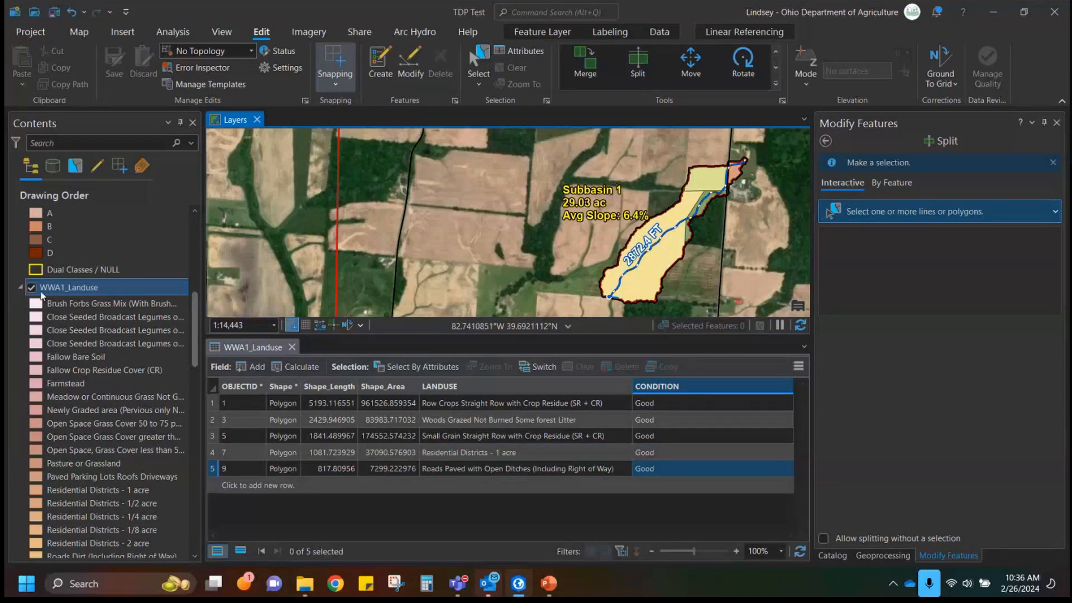
left_click(20, 287)
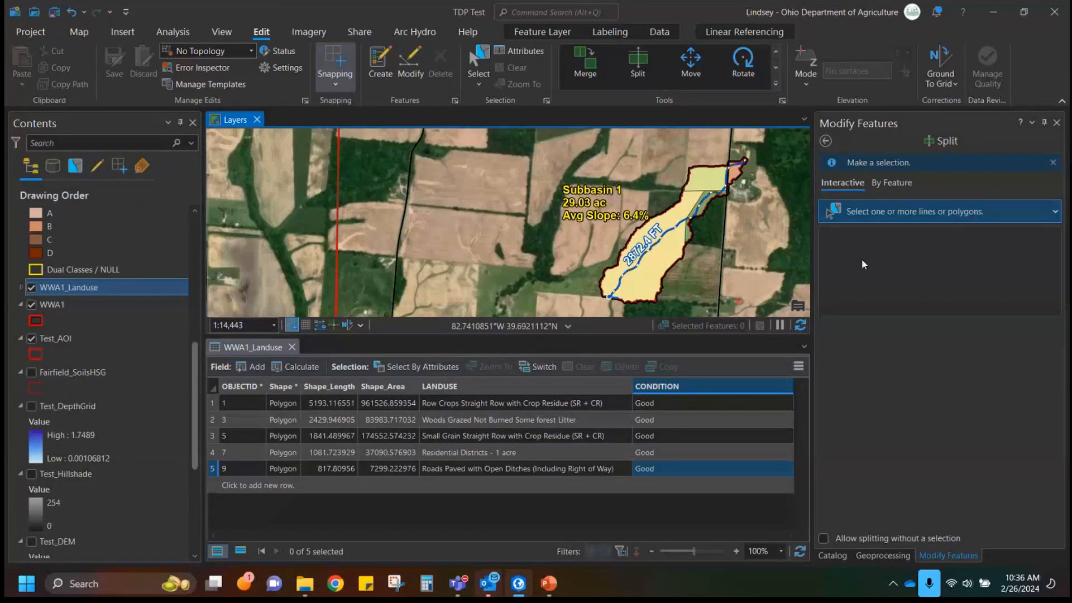
left_click(826, 142)
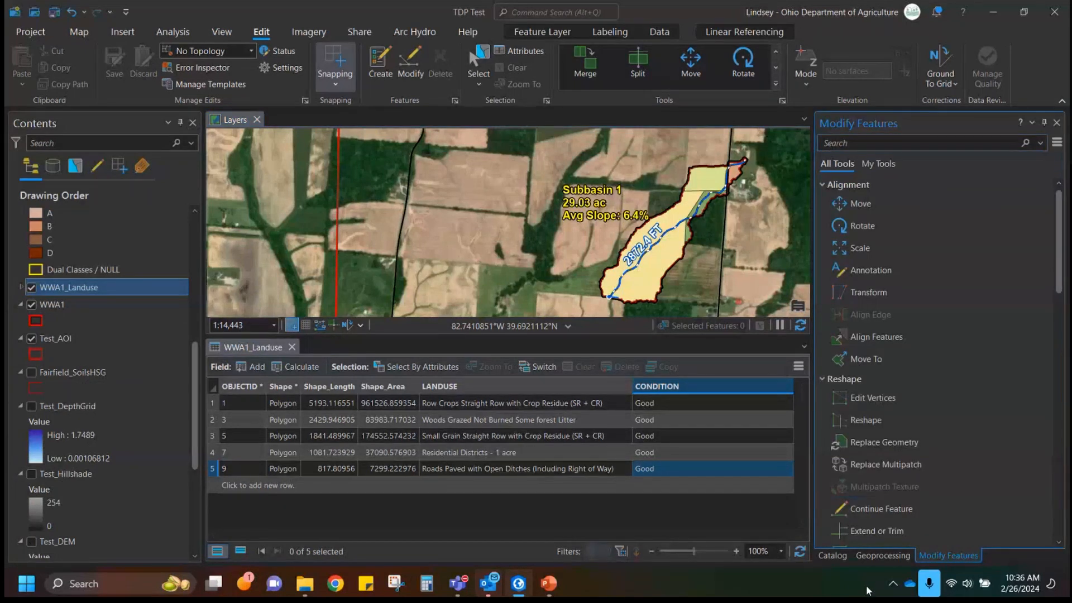
Open the 2.a. Calculate Runoff Curve Number tool from the 02. Runoff Curve Number toolset.
left_click(883, 555)
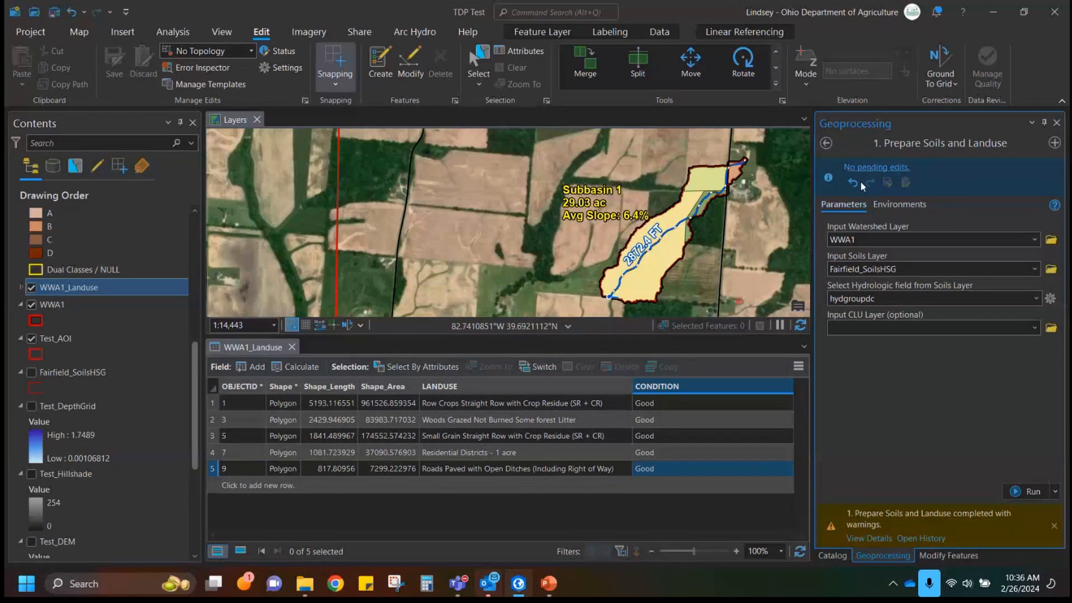
left_click(826, 145)
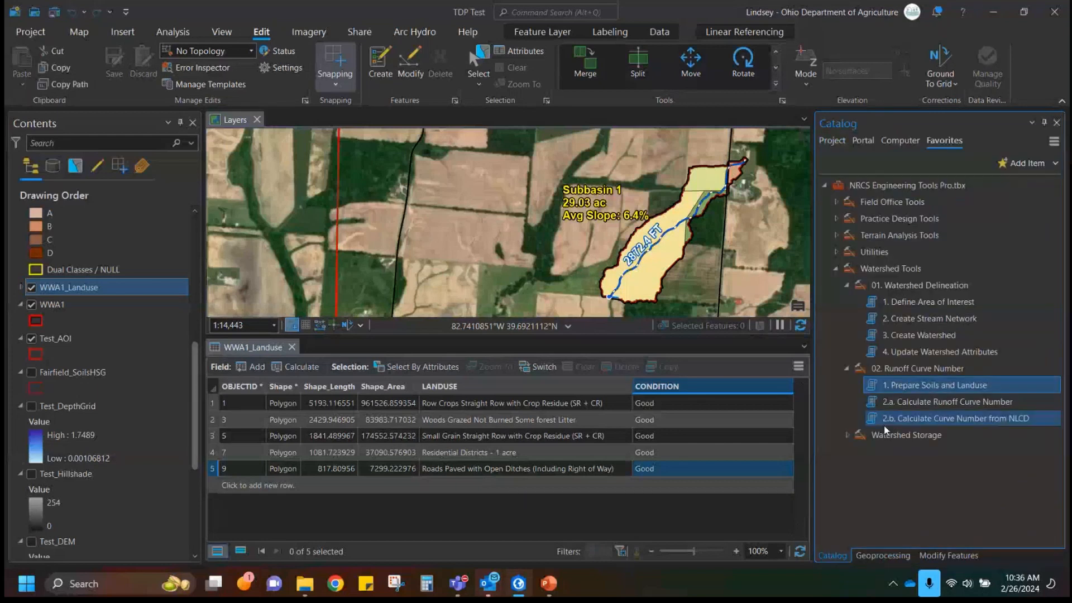
left_click(921, 403)
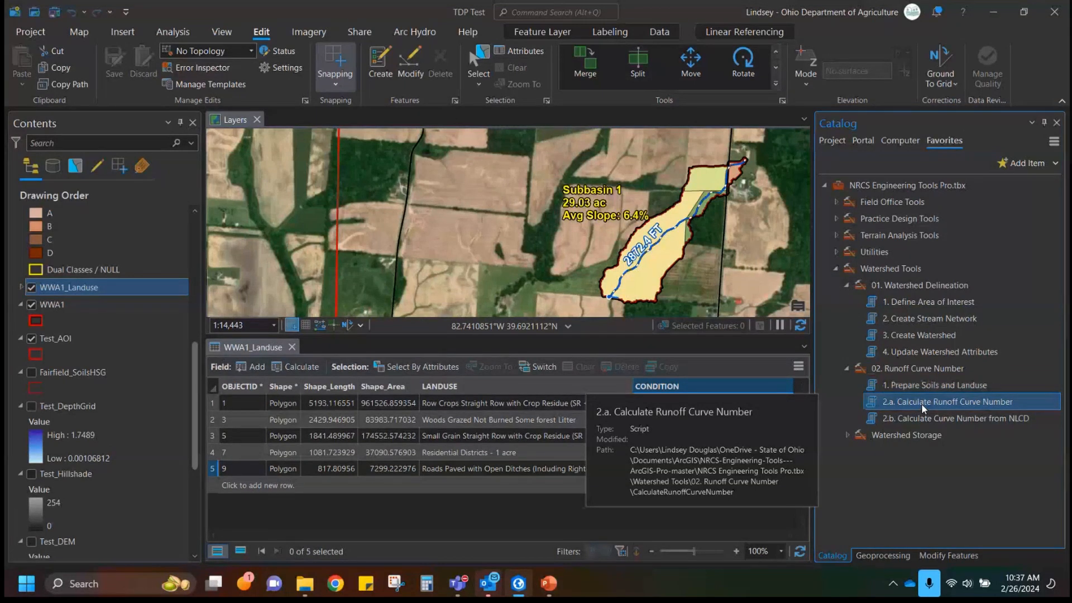
right_click(921, 403)
left_click(799, 109)
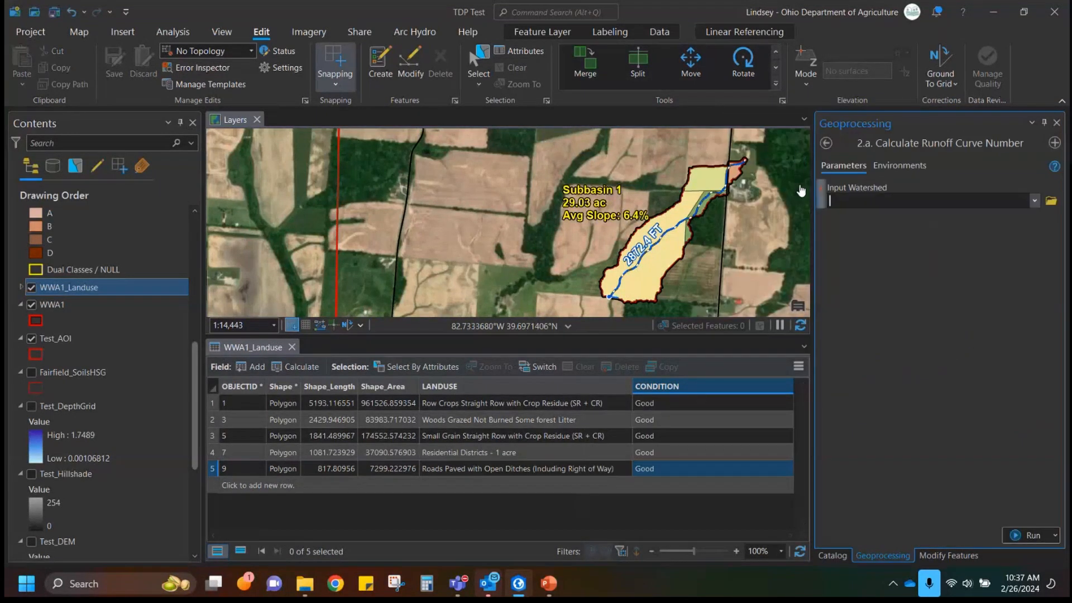
Set WWA1 as the input watershed and run the Calculate Runoff Curve Number tool.
left_click(53, 310)
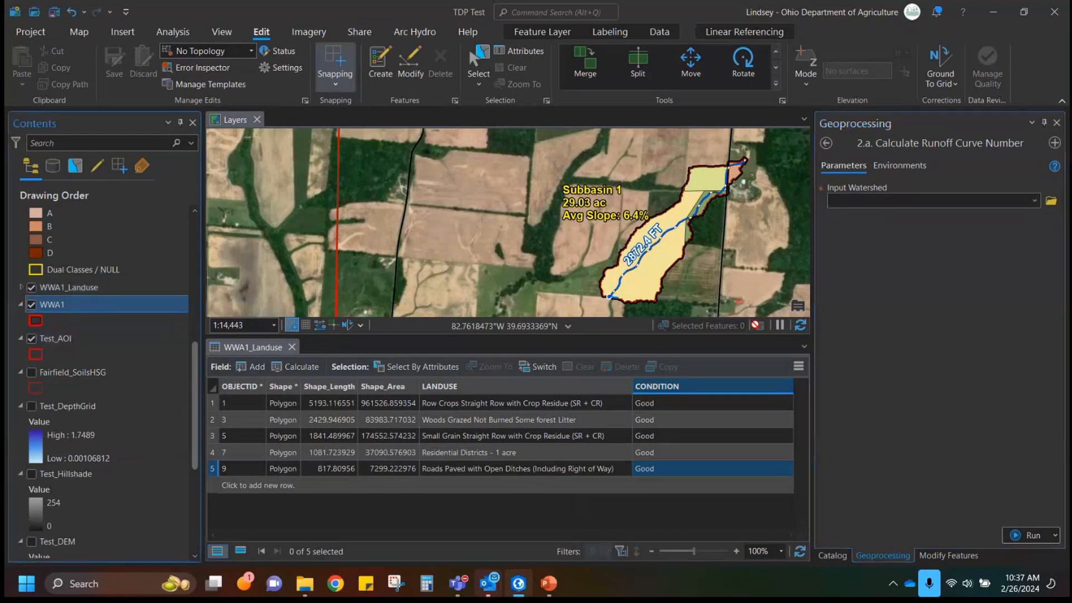
left_click(938, 203)
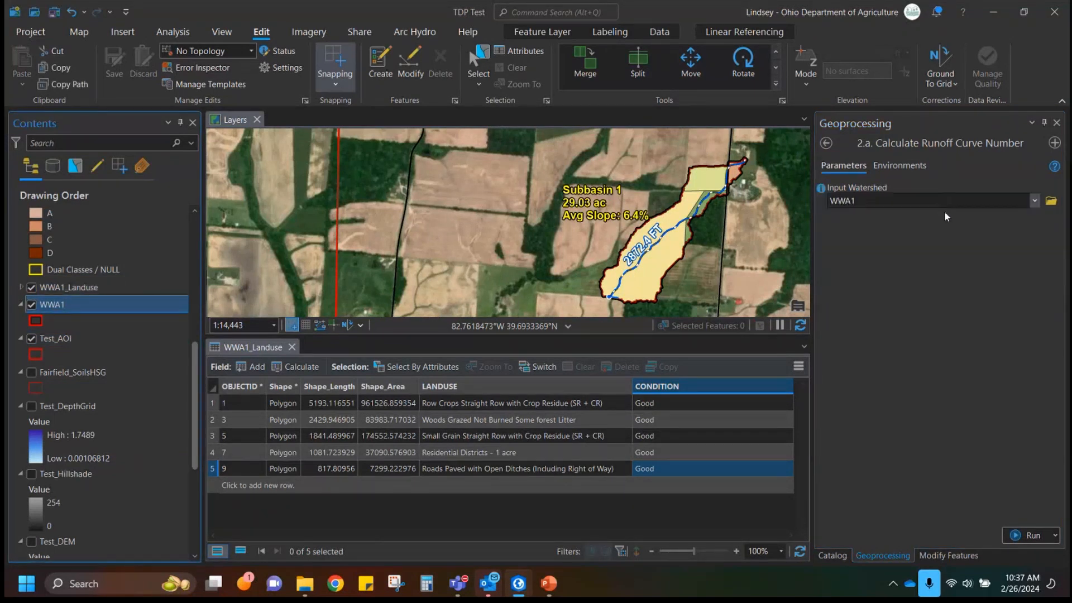
left_click(936, 242)
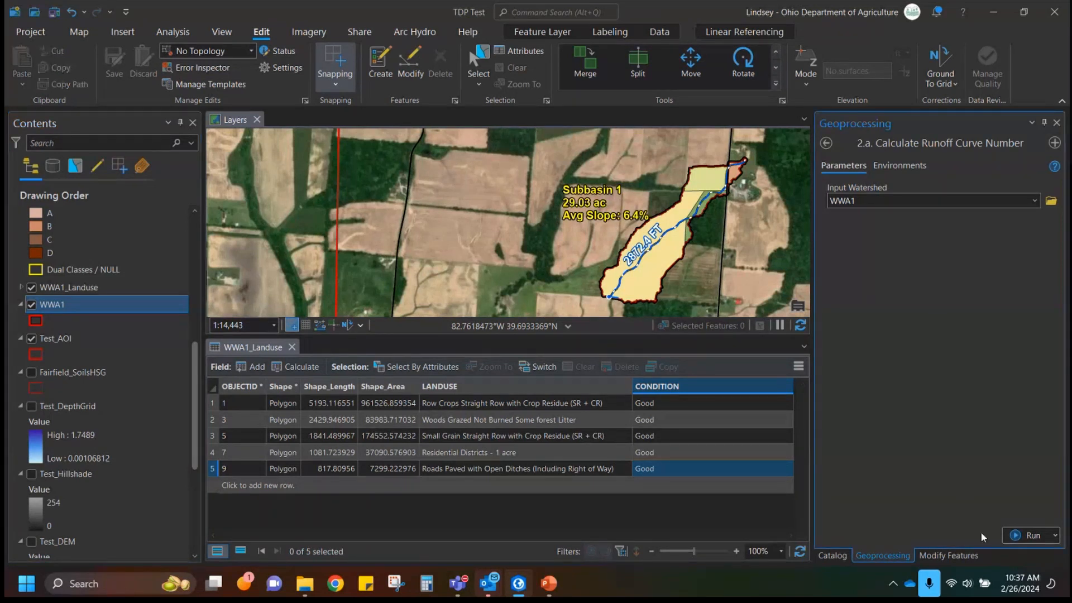
left_click(1017, 537)
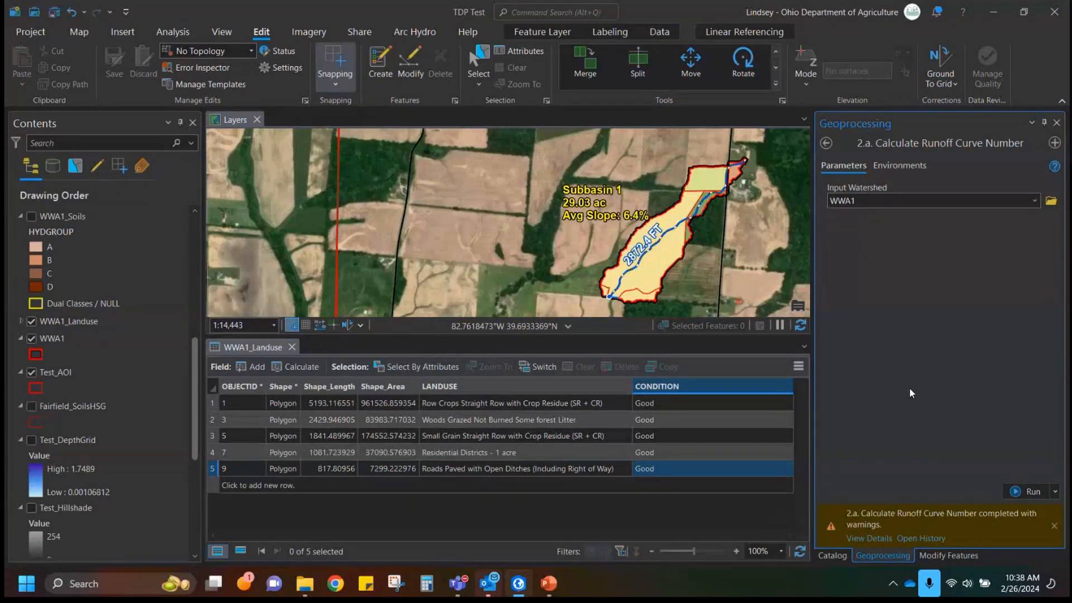
Close the WWA1_Landuse attribute table and leave the Calculate Runoff Curve Number tool for the NRCS toolbox list.
left_click(292, 347)
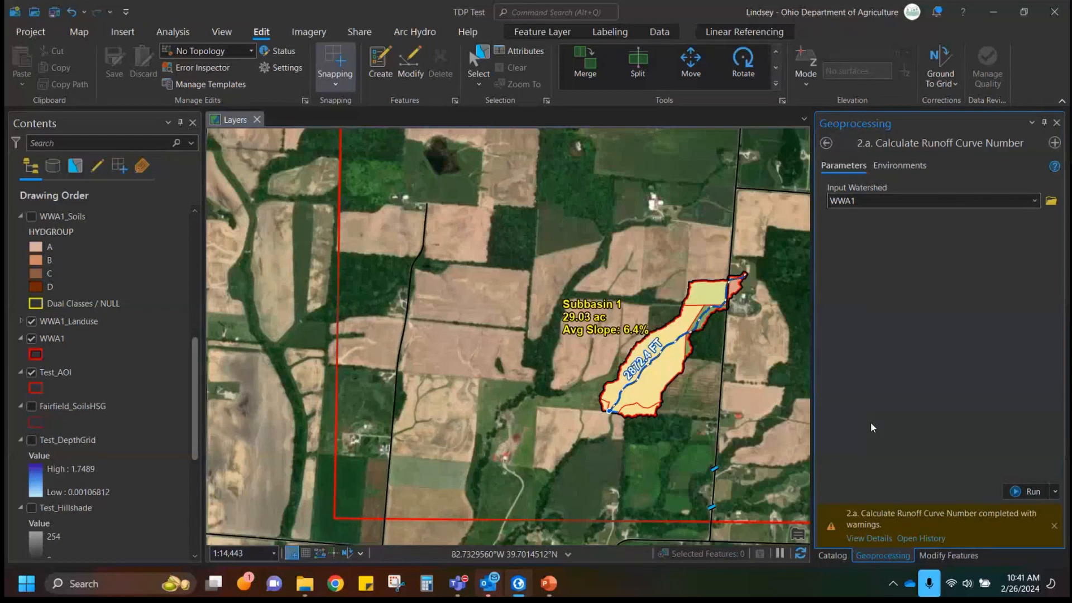
left_click(826, 142)
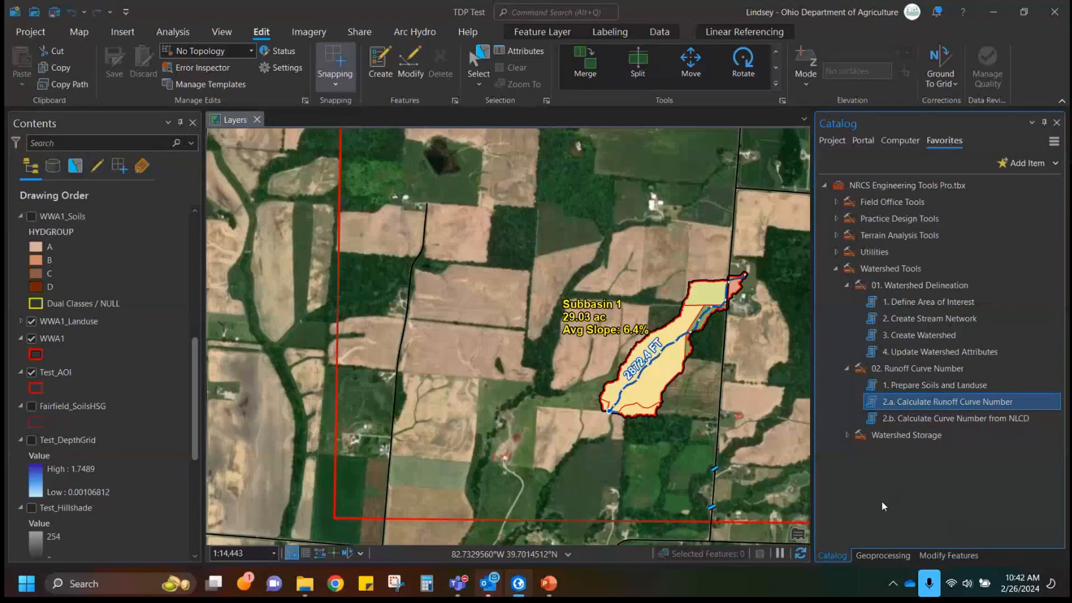
left_click_drag(605, 440, 559, 439)
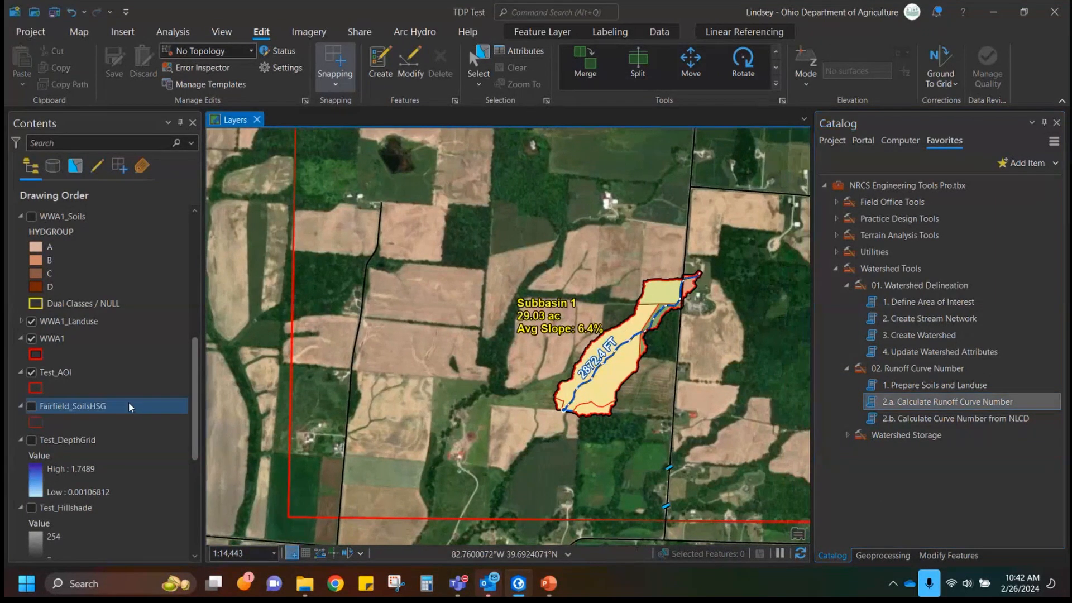
Open the attribute table of the WWA1_RCN layer.
left_click(104, 333)
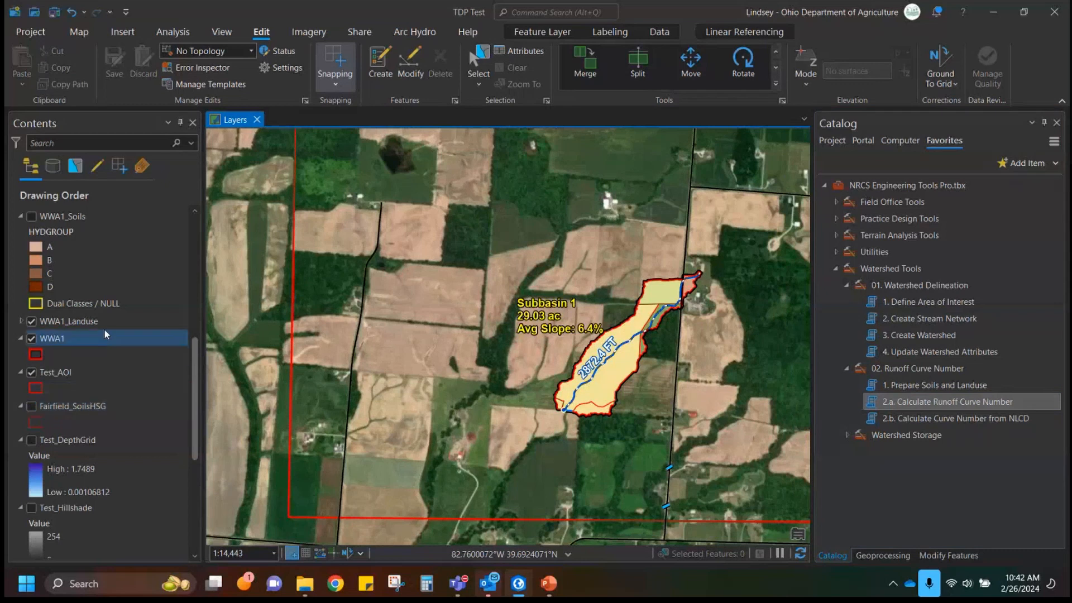
scroll(112, 253, "up", 2)
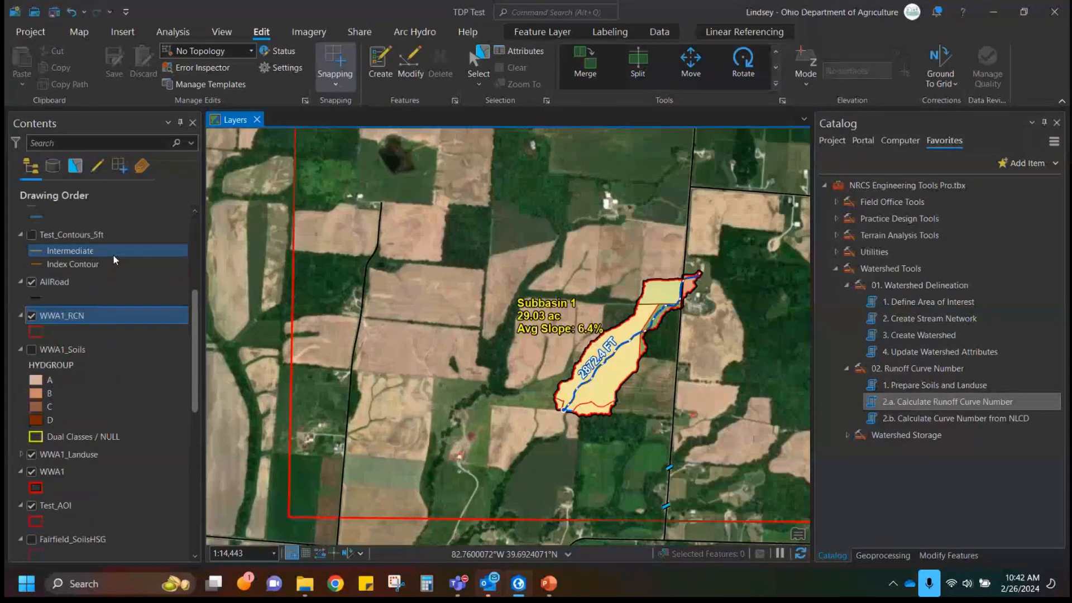
right_click(55, 318)
left_click(104, 85)
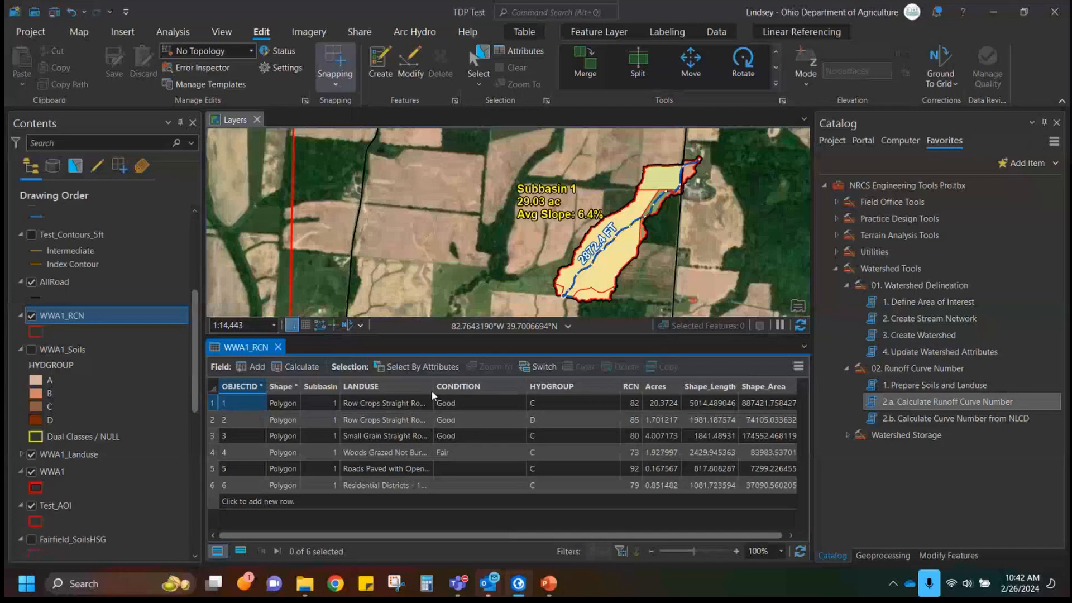
Review the WWA1_RCN attribute table with a widened LANDUSE column and select all of its records.
left_click_drag(433, 387, 546, 387)
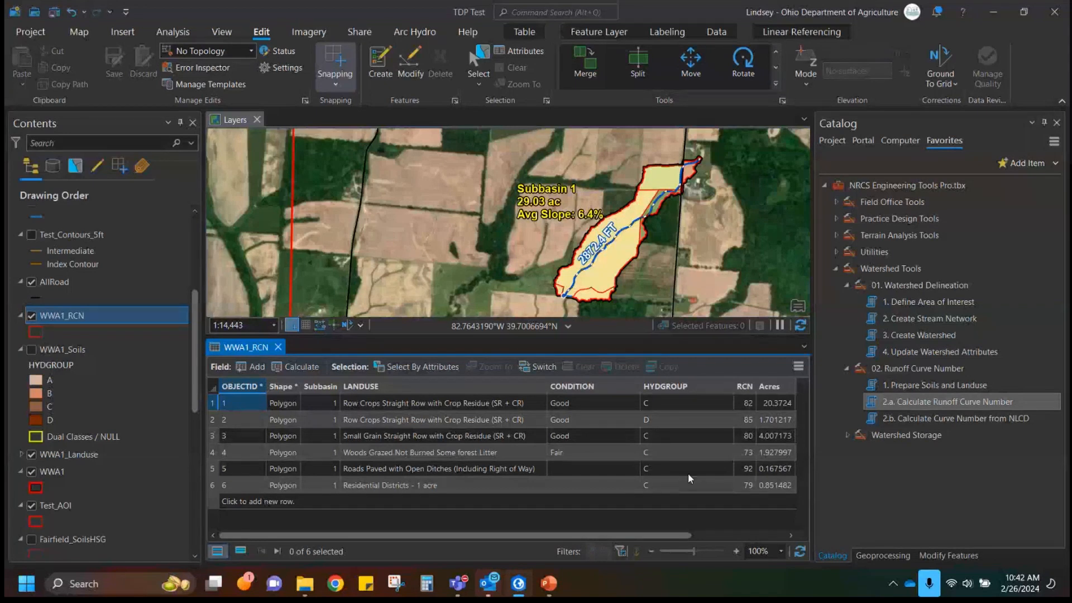
left_click_drag(672, 537, 732, 511)
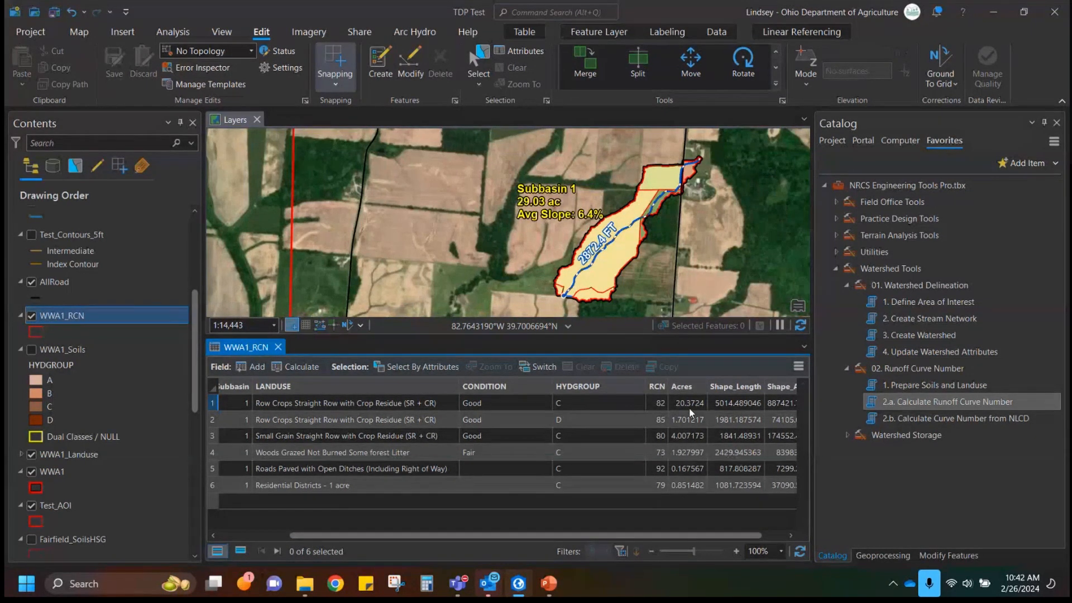
left_click_drag(707, 386, 727, 385)
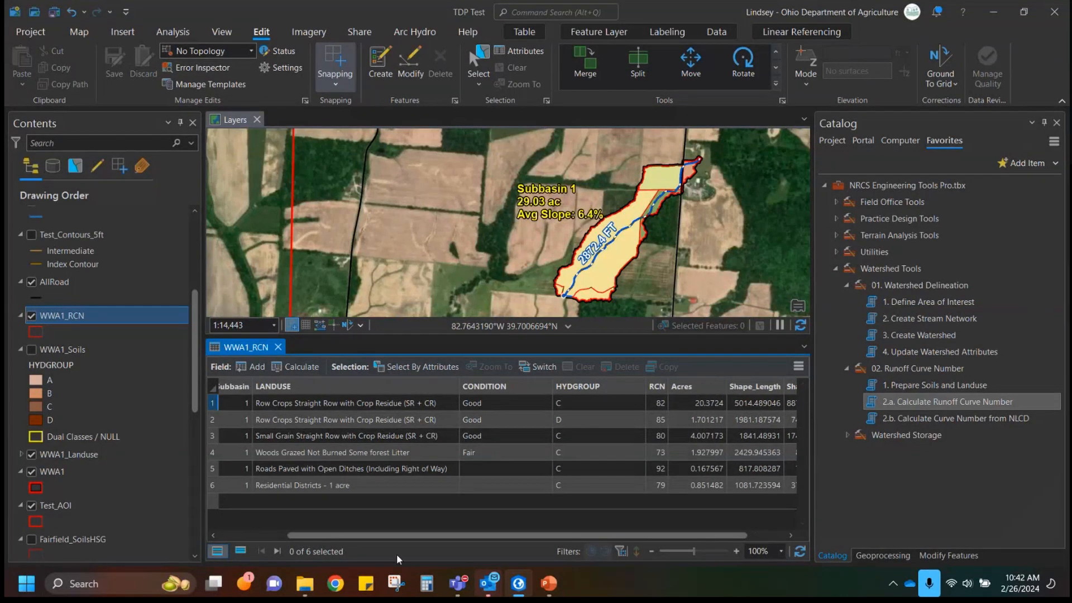
left_click_drag(367, 536, 277, 541)
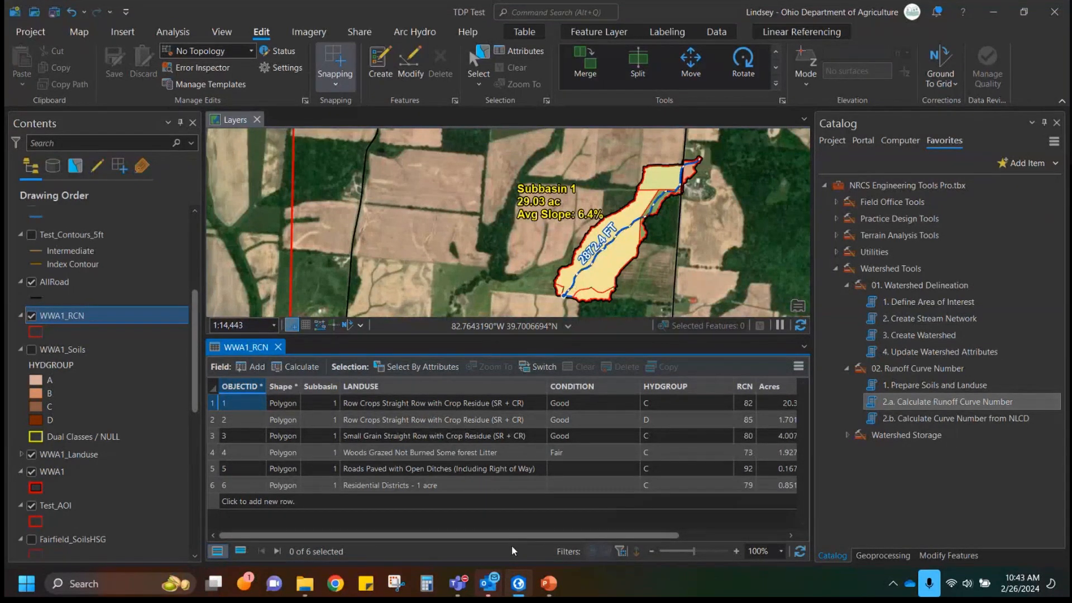
left_click_drag(517, 537, 624, 549)
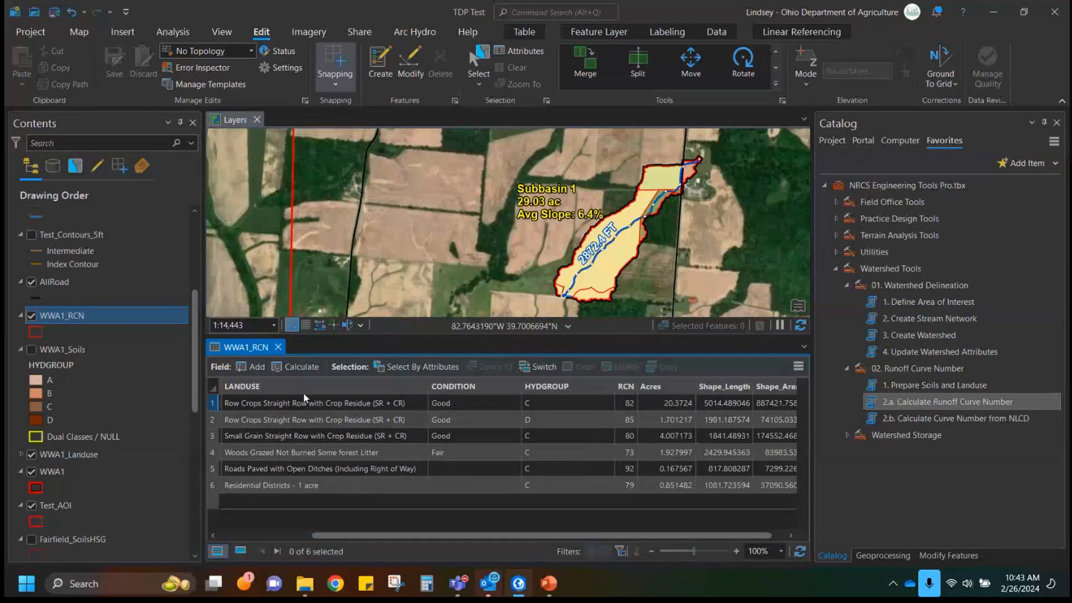
left_click(214, 404)
left_click_drag(214, 405, 215, 498)
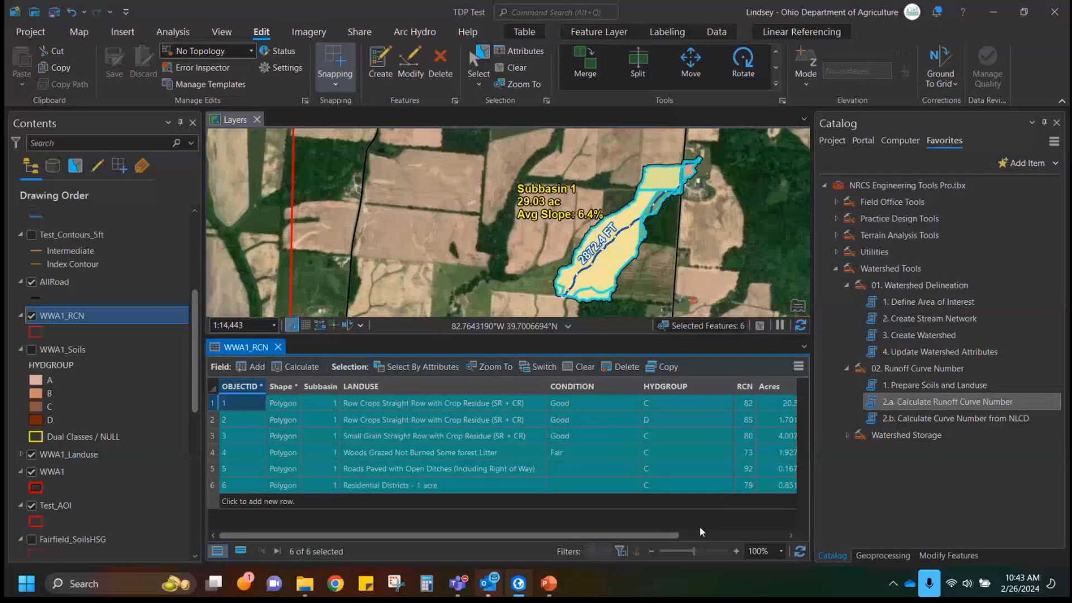
Close the WWA1_RCN attribute table and clear the feature selection.
left_click(278, 347)
scroll(616, 352, "up", 3)
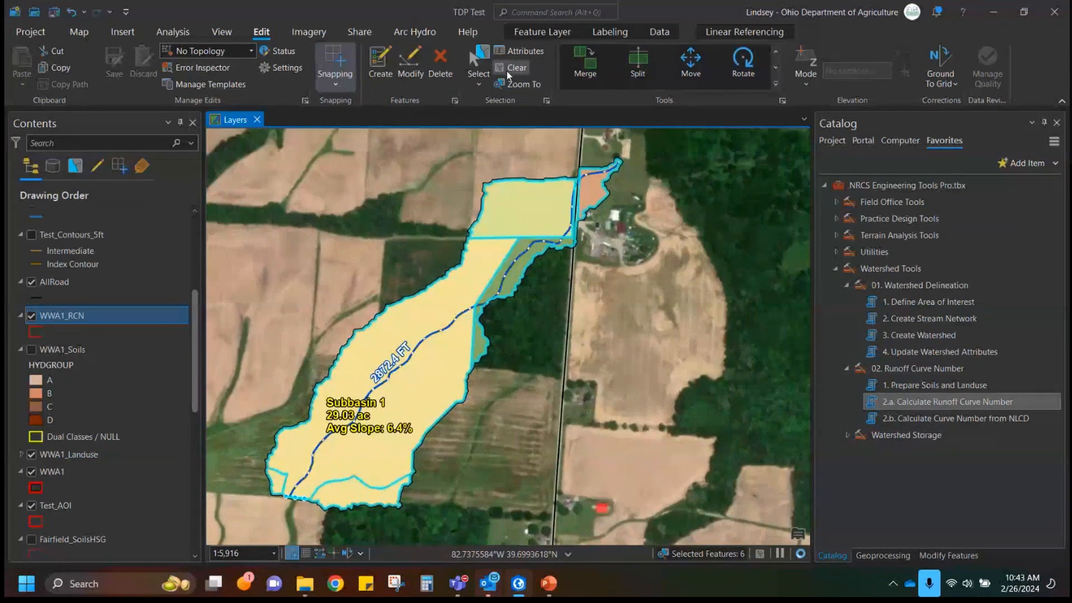
left_click(507, 69)
left_click_drag(552, 394, 585, 378)
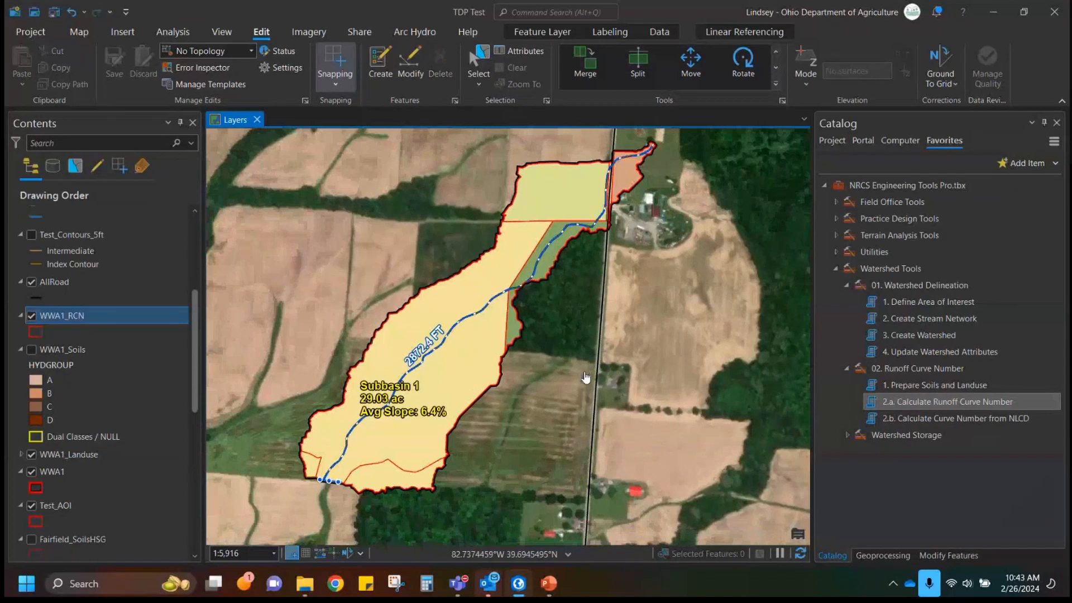
Turn off the visibility of the WWA1_Landuse layer.
left_click(21, 316)
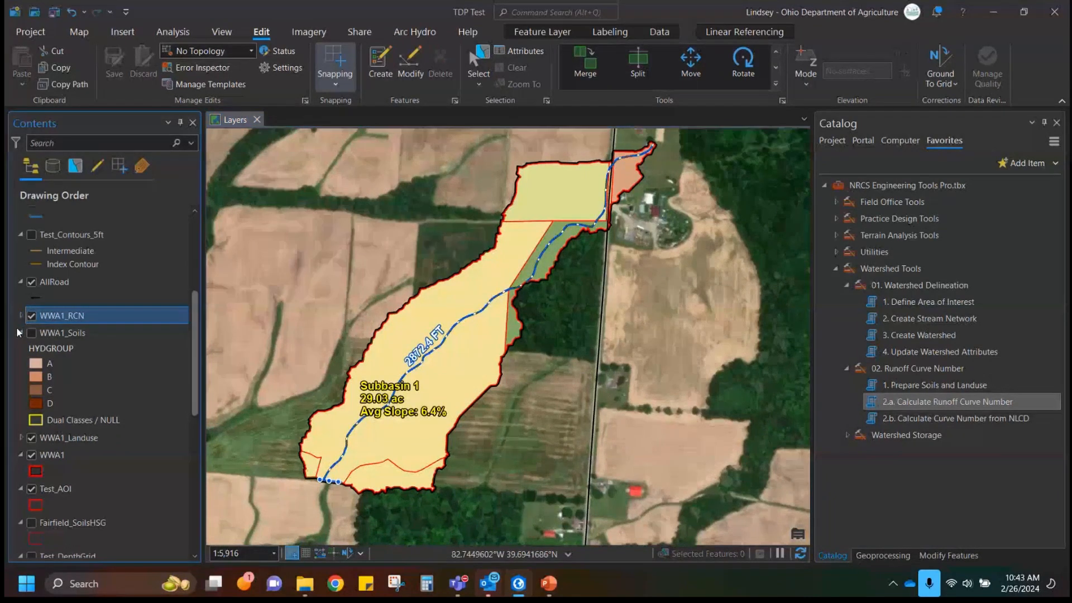
left_click(21, 316)
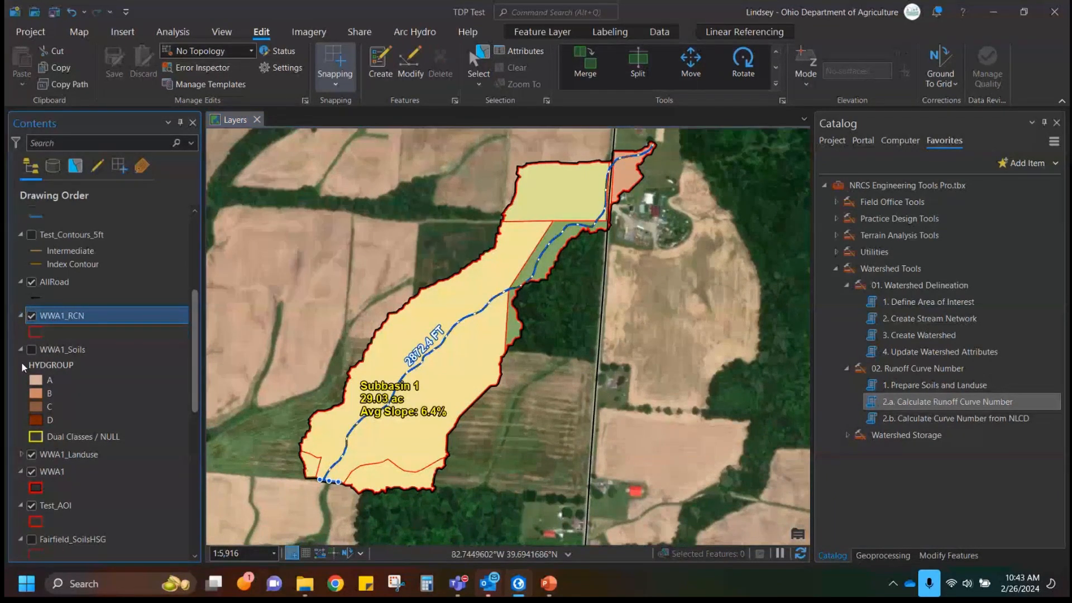
scroll(65, 440, "down", 7)
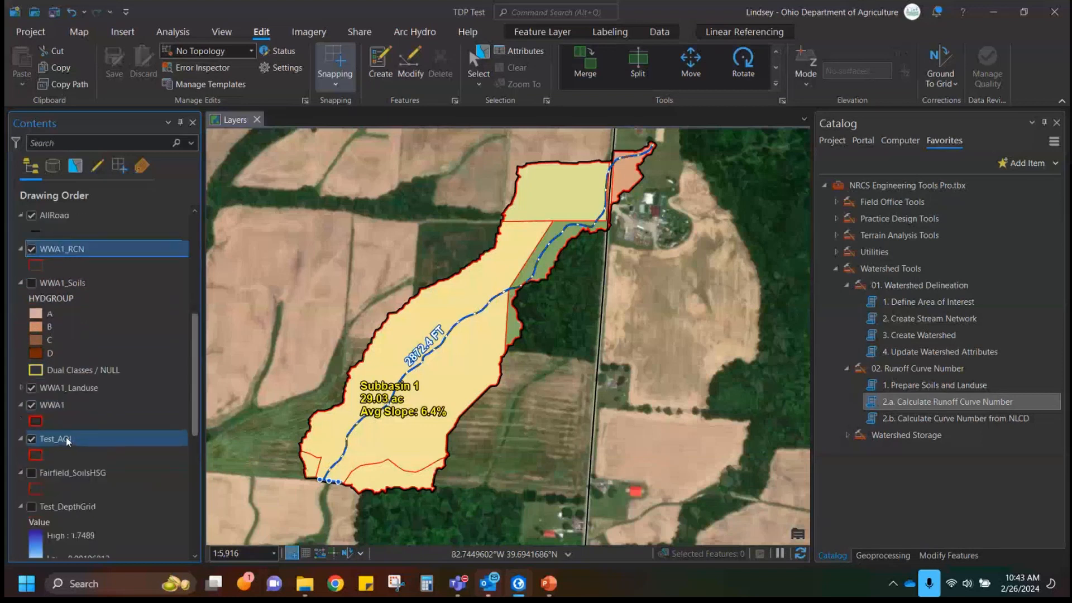
scroll(48, 483, "down", 5)
scroll(48, 484, "up", 4)
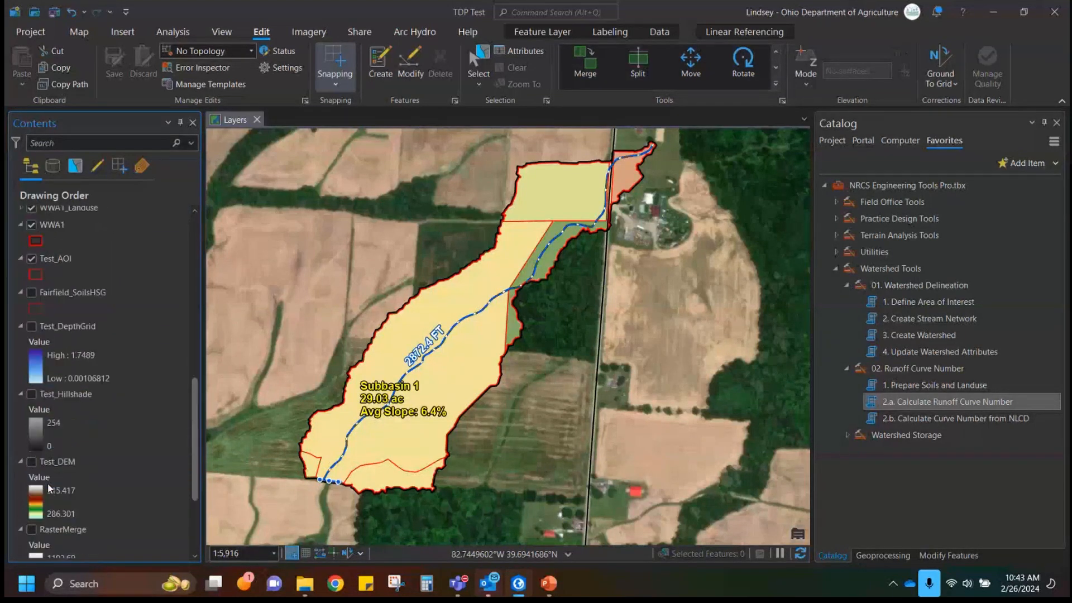
scroll(43, 428, "up", 2)
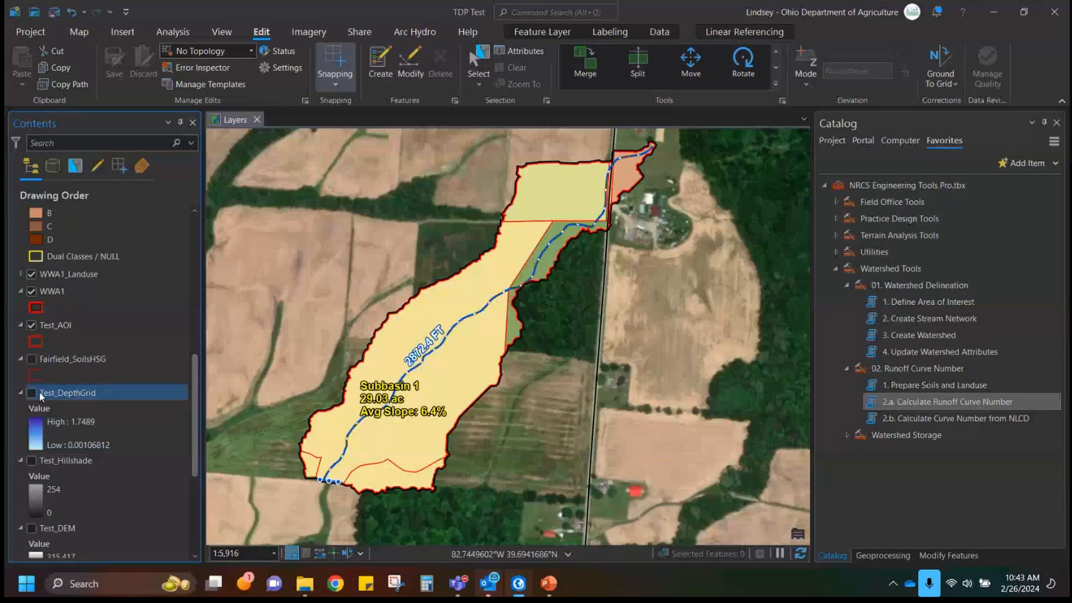
scroll(40, 395, "up", 1)
left_click(31, 307)
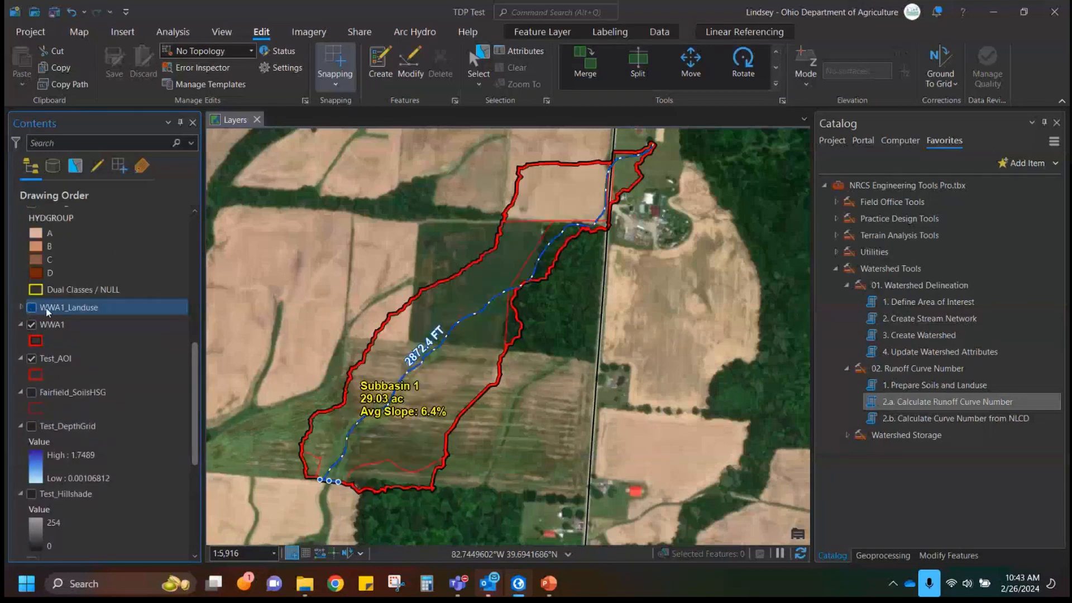
Symbolize the WWA1_RCN layer with Unique Values based on the RCN field.
scroll(56, 306, "up", 5)
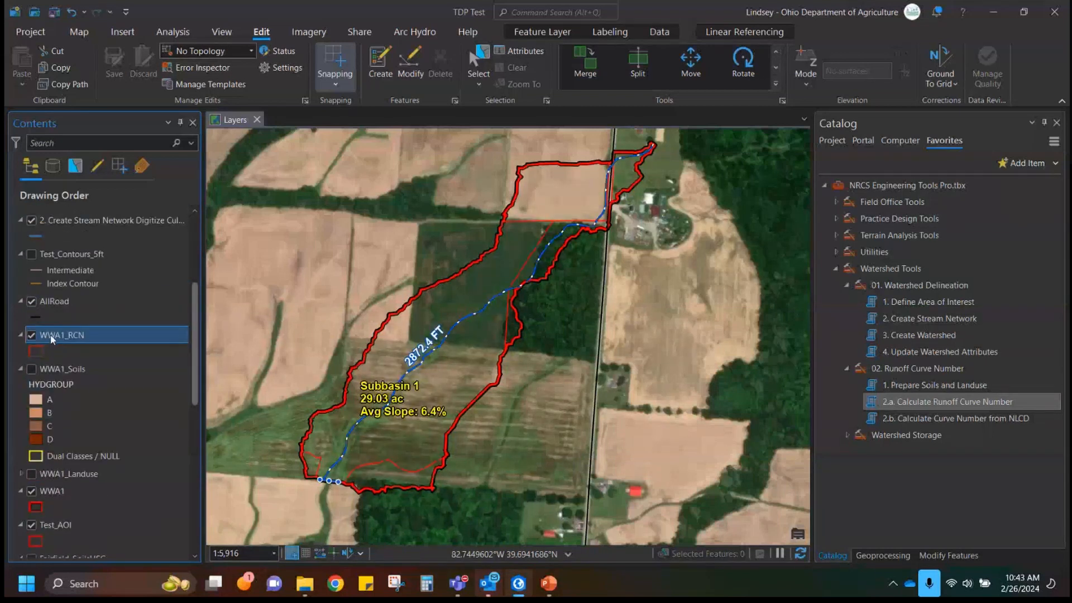
right_click(51, 335)
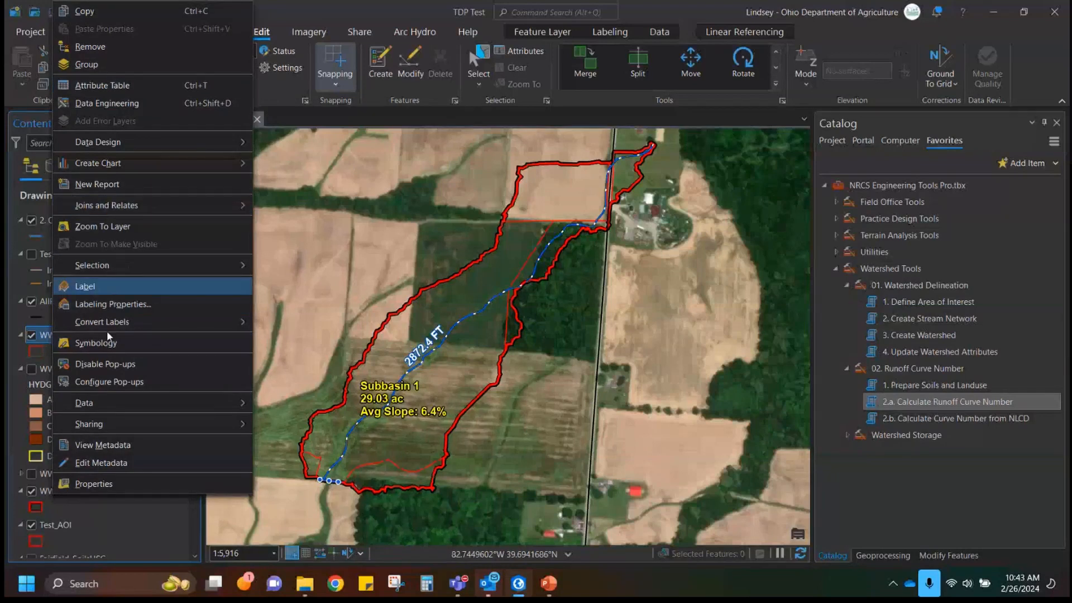
left_click(117, 346)
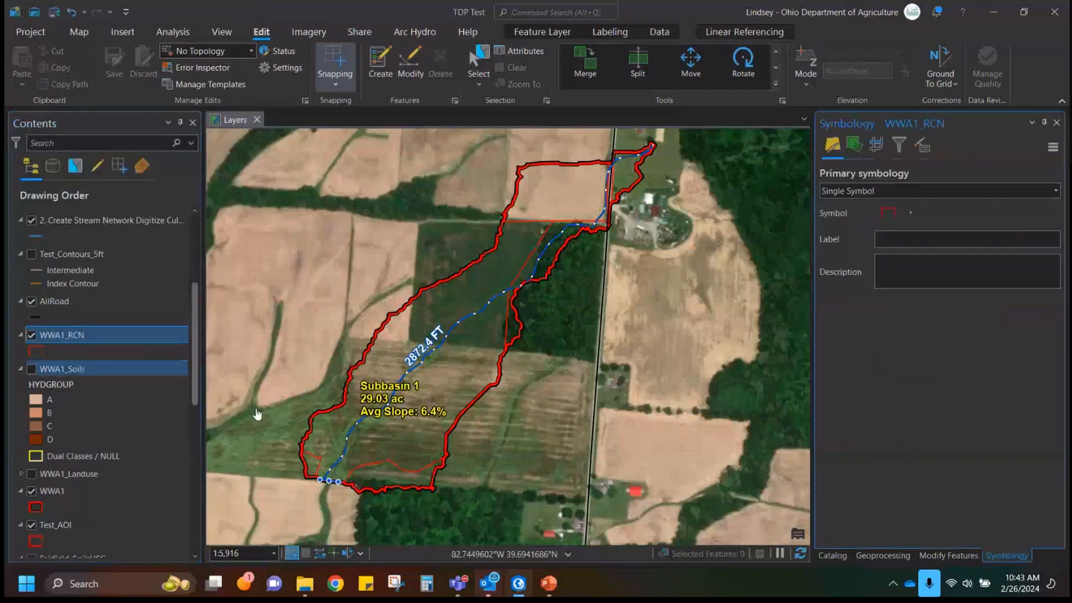
left_click(923, 190)
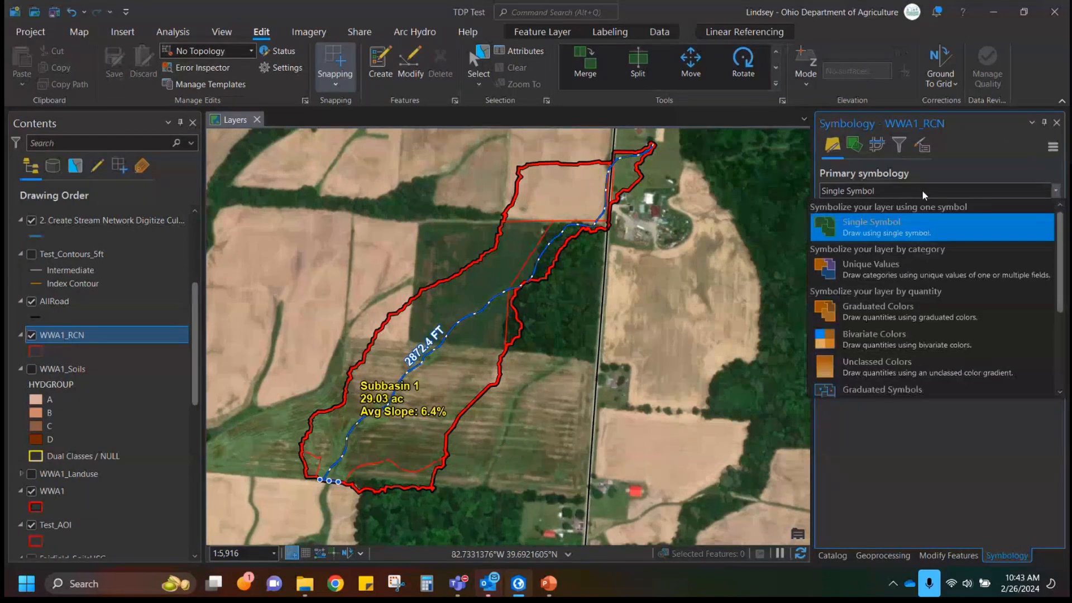
left_click(948, 273)
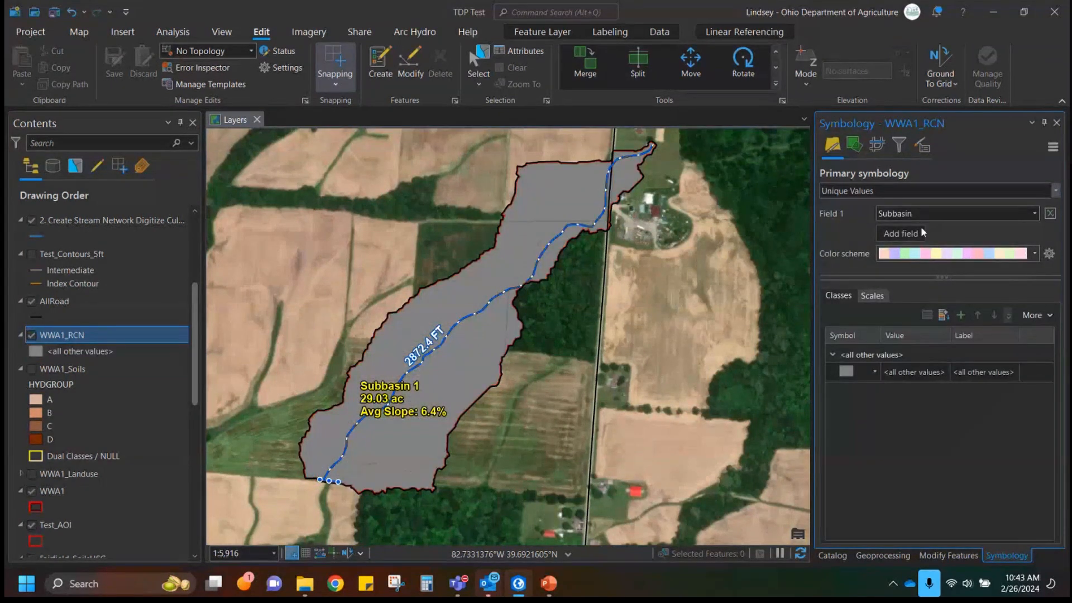
left_click(1032, 214)
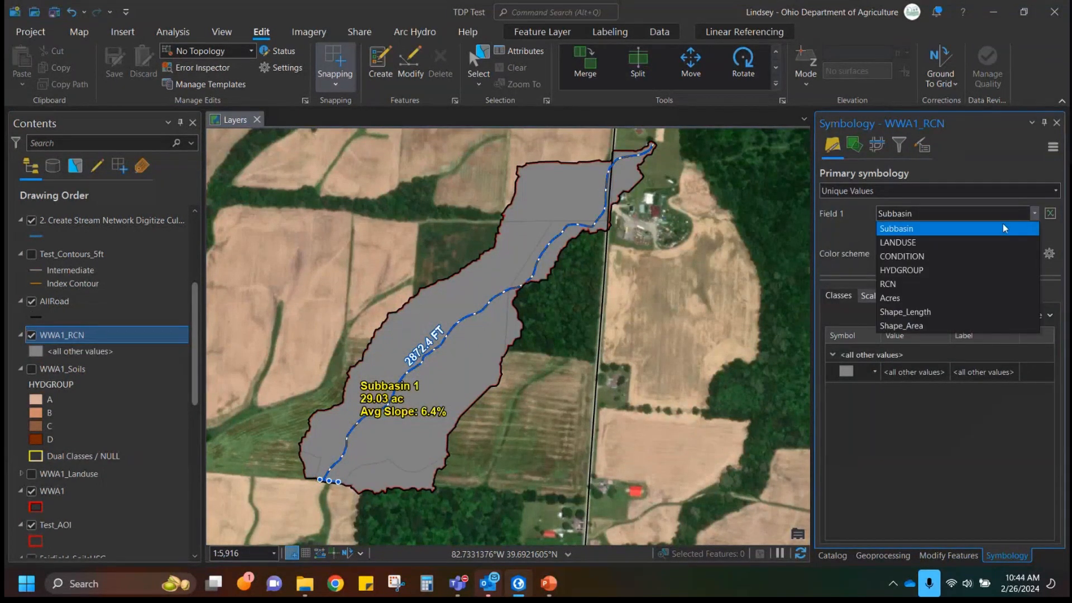
left_click(936, 283)
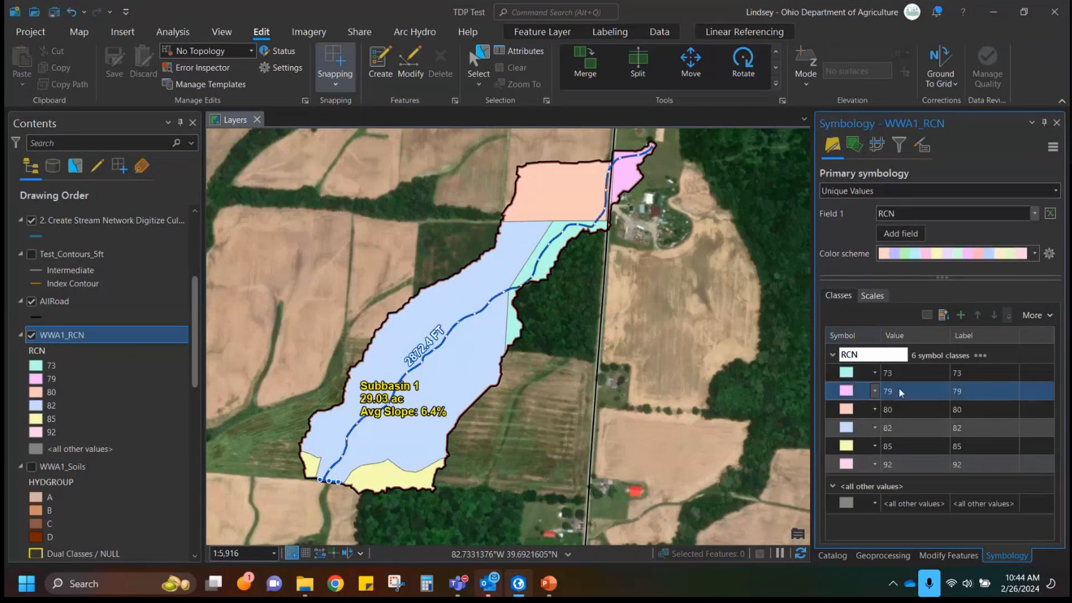
Apply a more vivid multicolour scheme to the WWA1_RCN symbol classes.
left_click(861, 428)
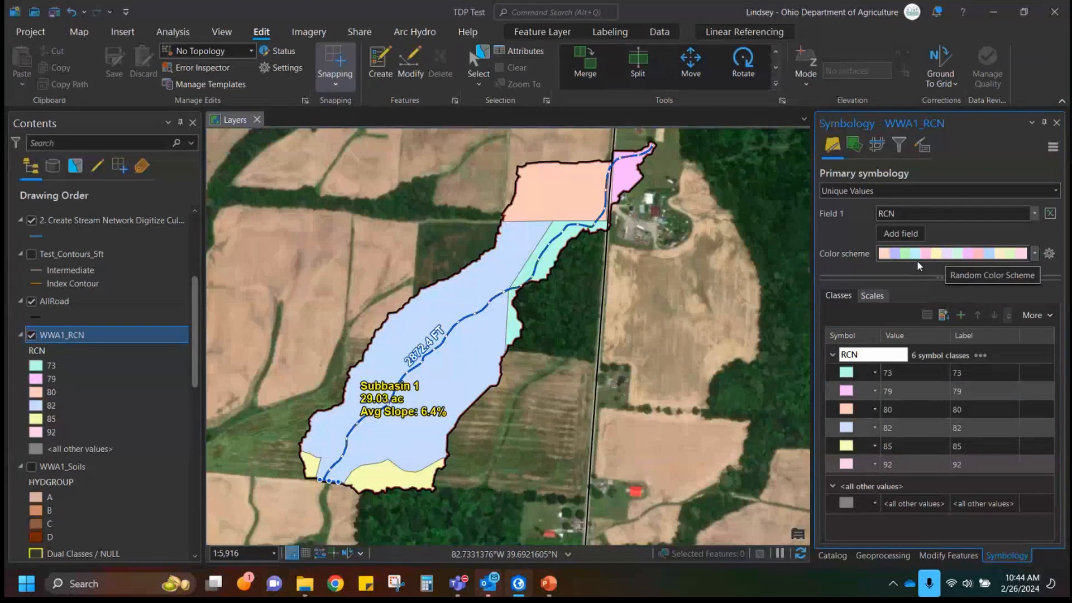
left_click(1034, 254)
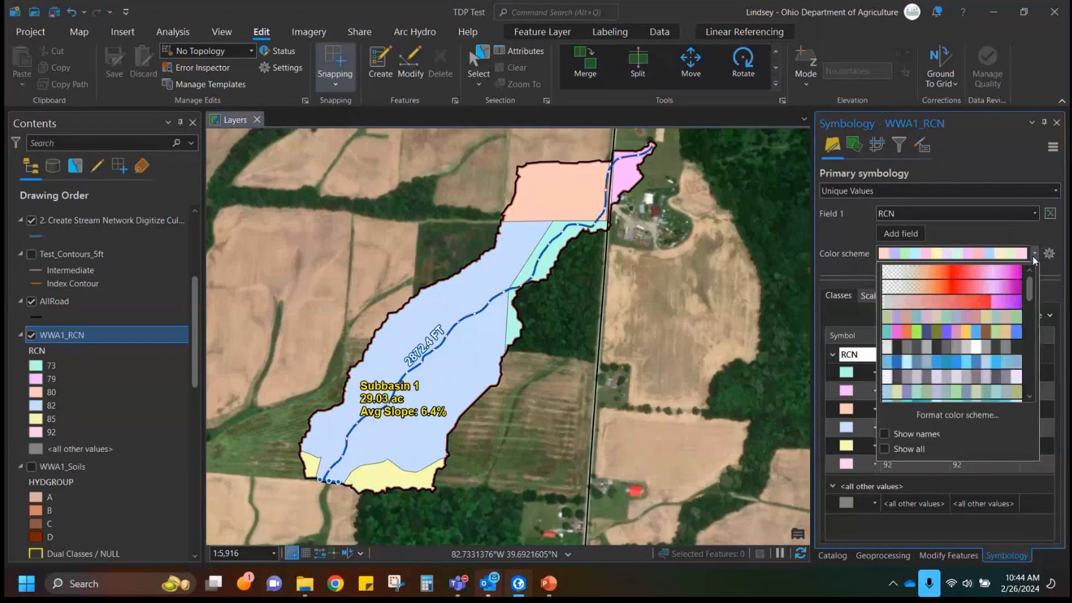
left_click(1000, 332)
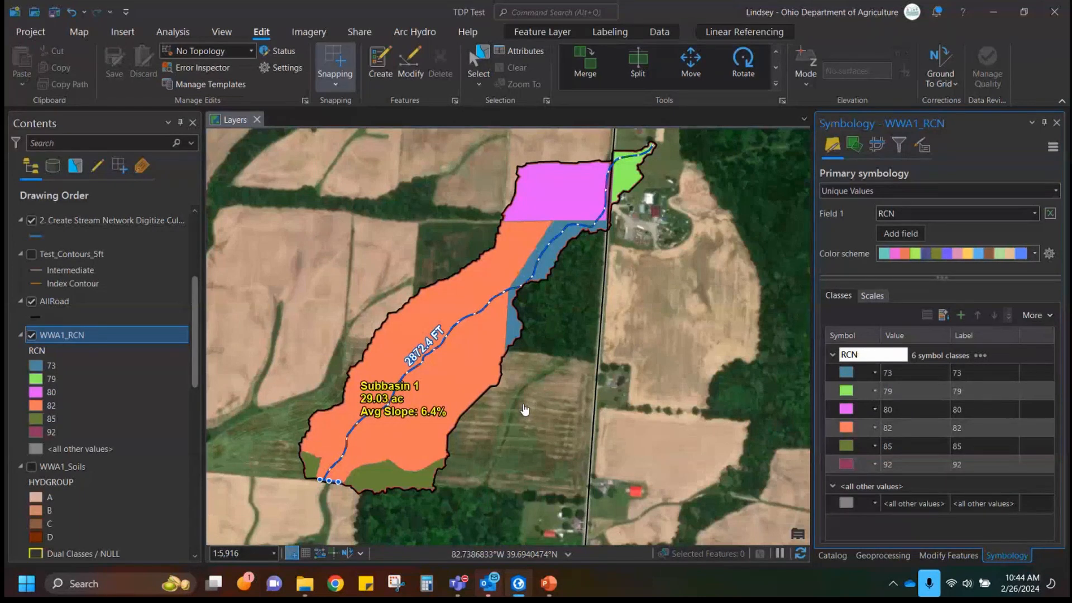
Return from the WWA1_RCN symbology settings to the NRCS Engineering Tools Pro toolbox list.
left_click(872, 557)
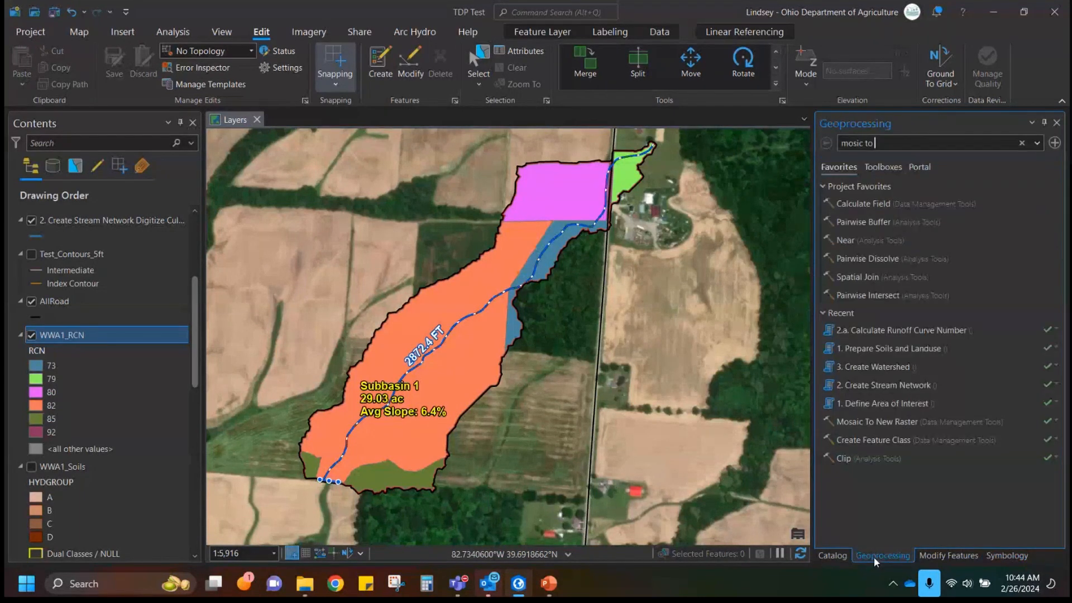
left_click(949, 556)
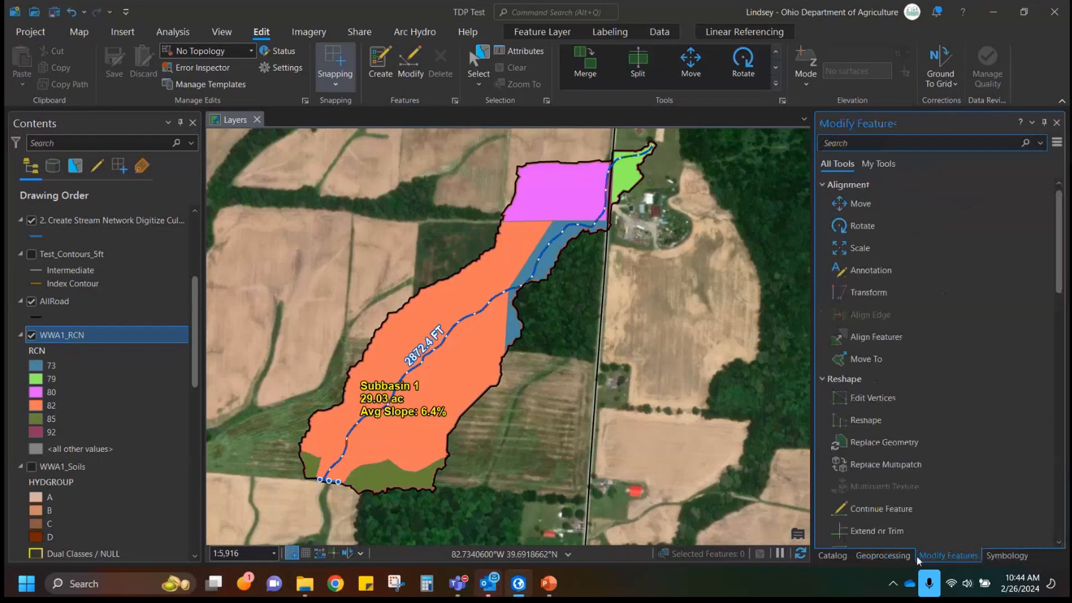
left_click(833, 556)
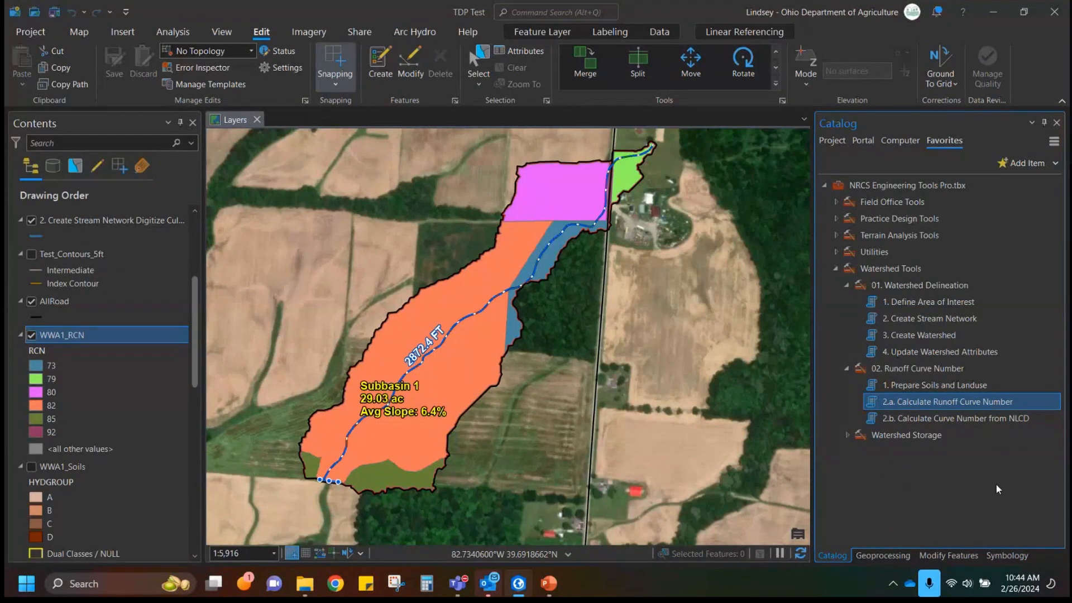
left_click(963, 498)
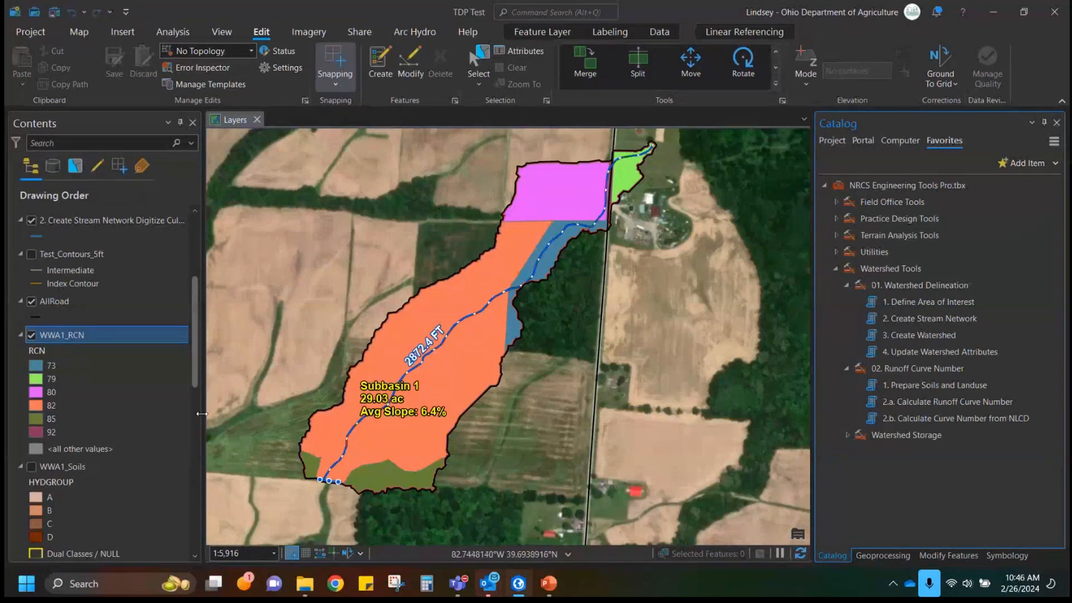
scroll(138, 298, "down", 3)
scroll(138, 303, "down", 6)
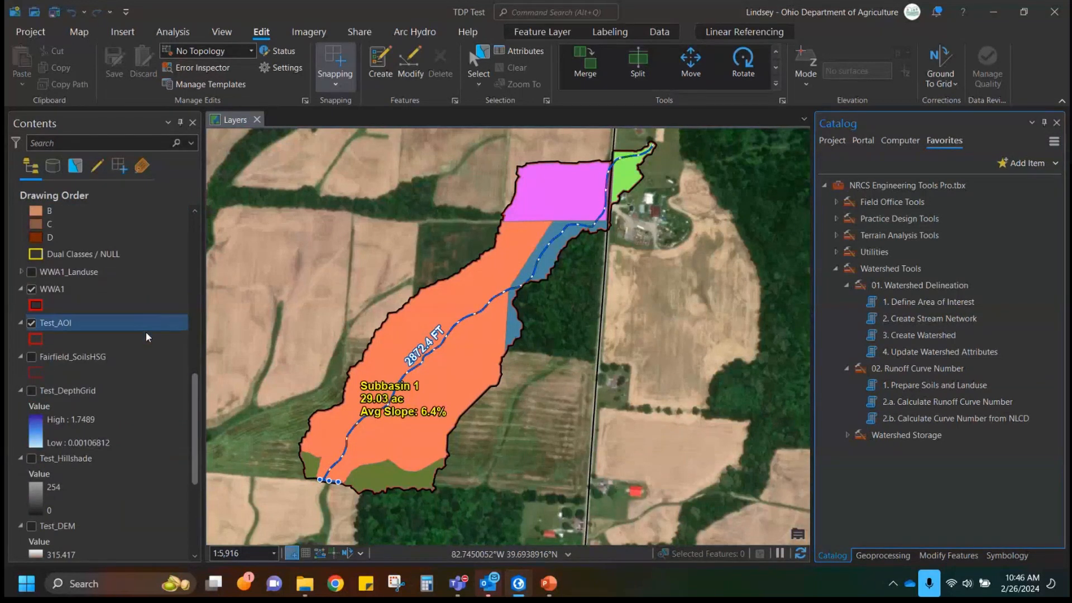
right_click(69, 290)
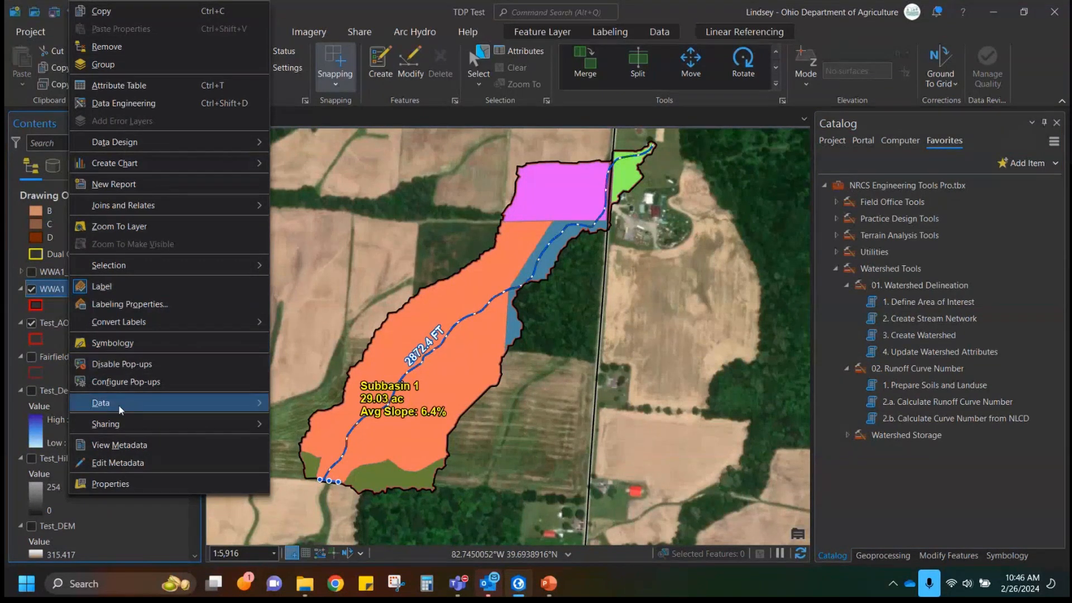
left_click(127, 491)
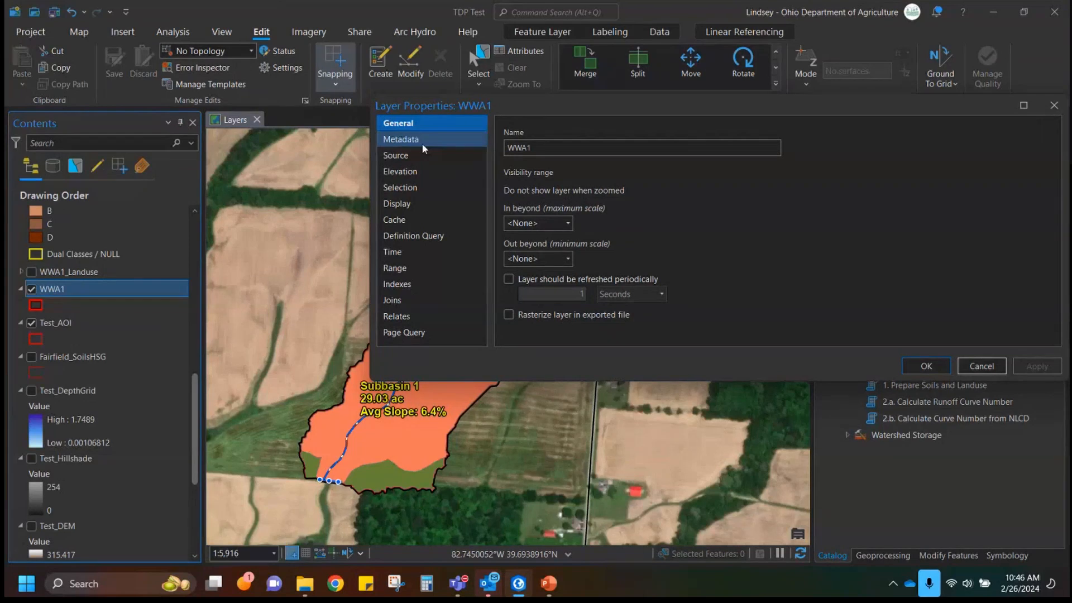
left_click(421, 143)
left_click(421, 126)
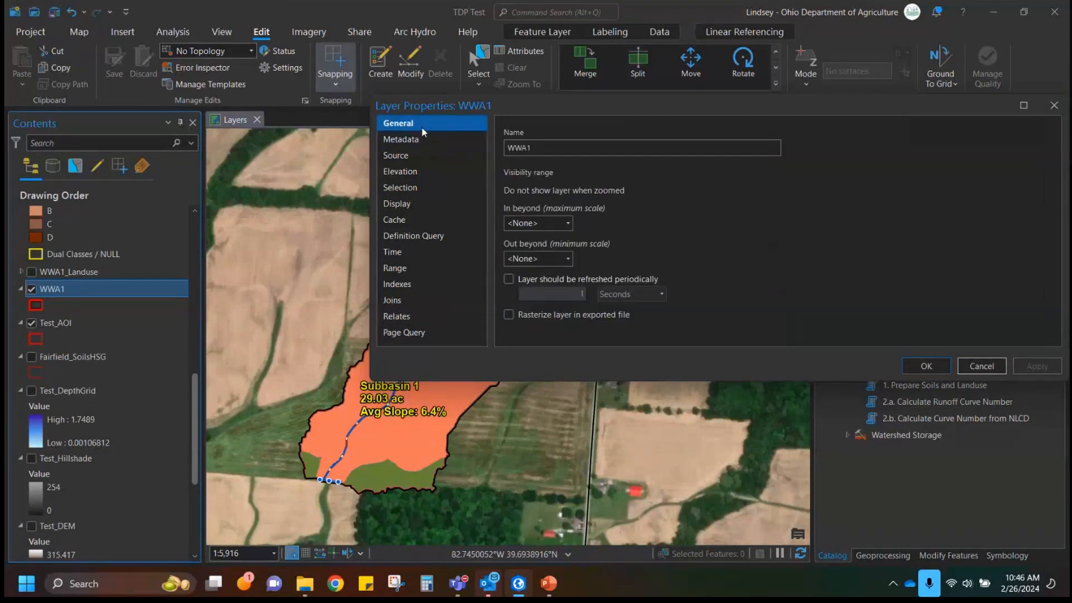
left_click(982, 367)
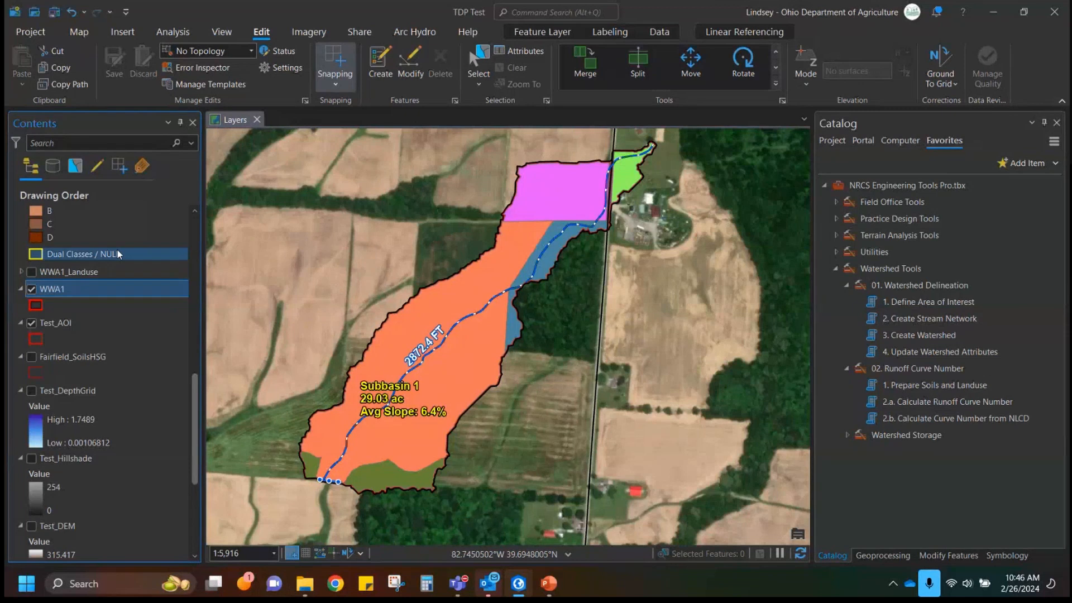
Open the feature export for the WWA1 layer and examine the output location and feature class types without saving.
right_click(63, 291)
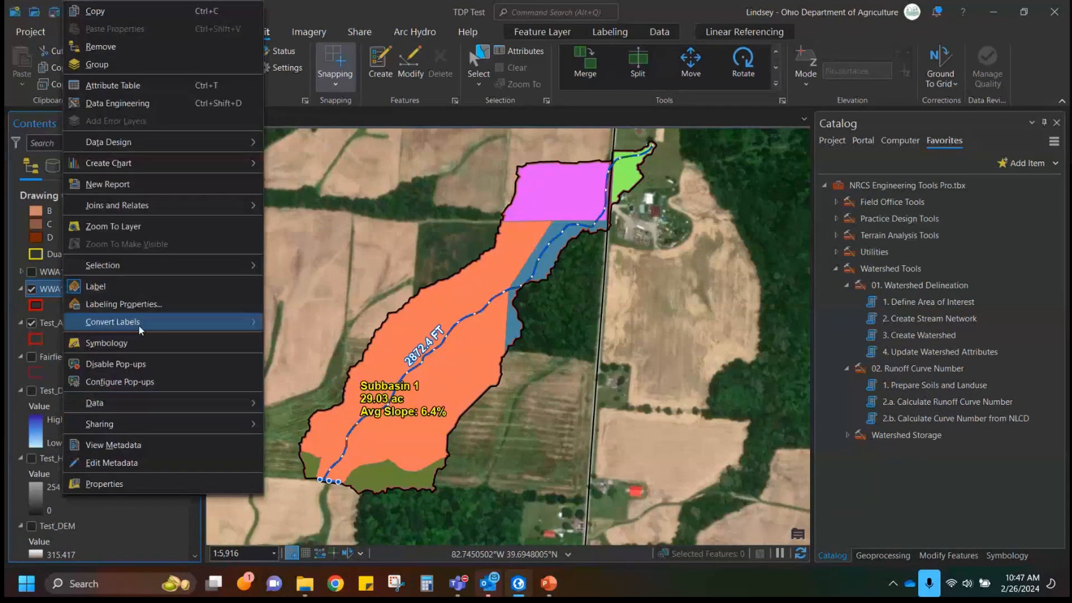
mouse_move(162, 402)
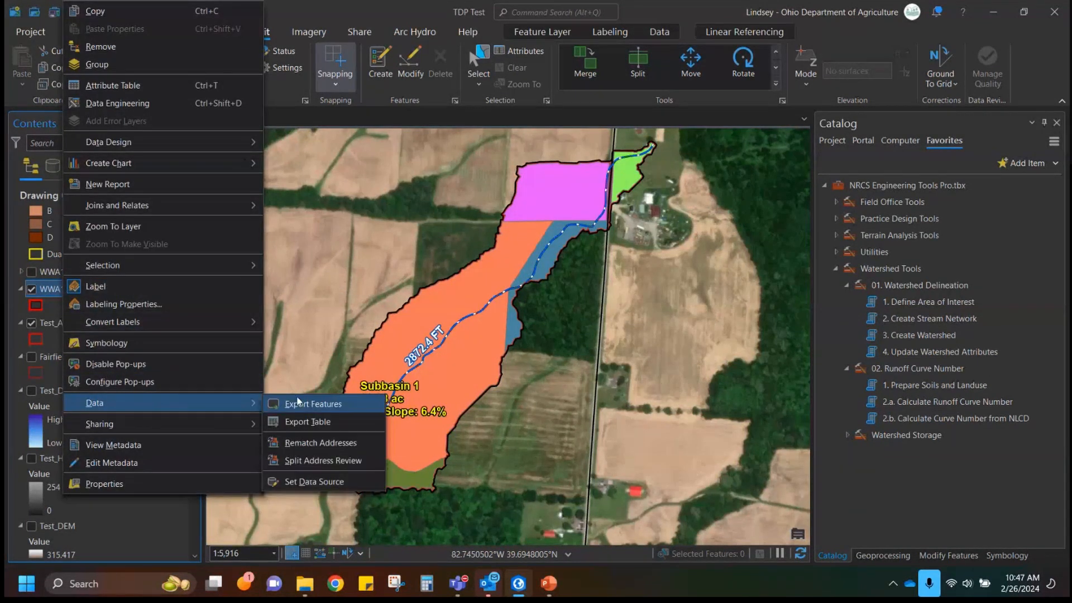
left_click(317, 406)
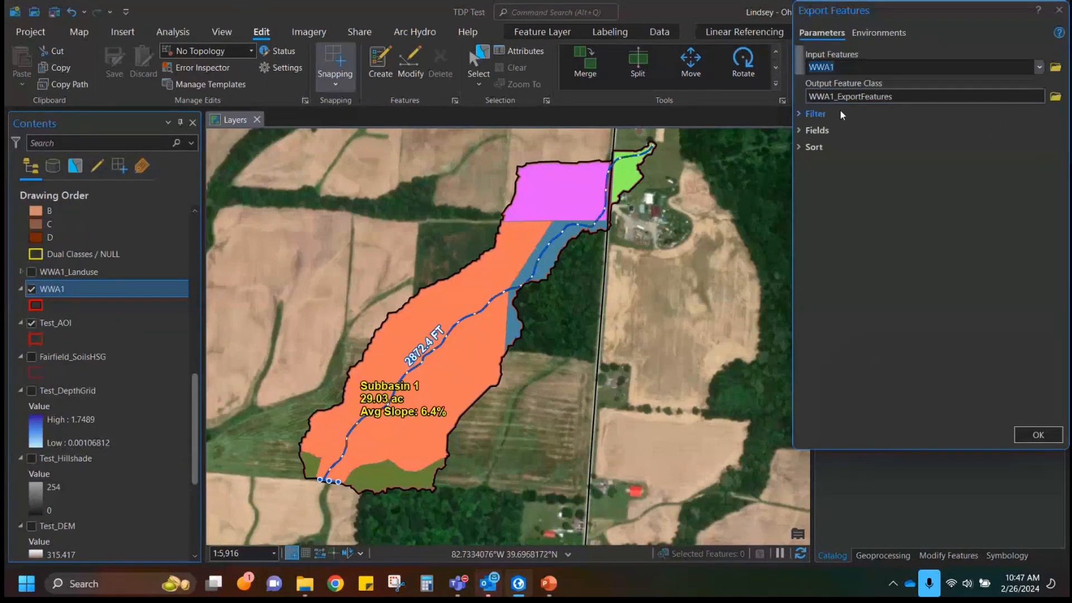
left_click(1056, 96)
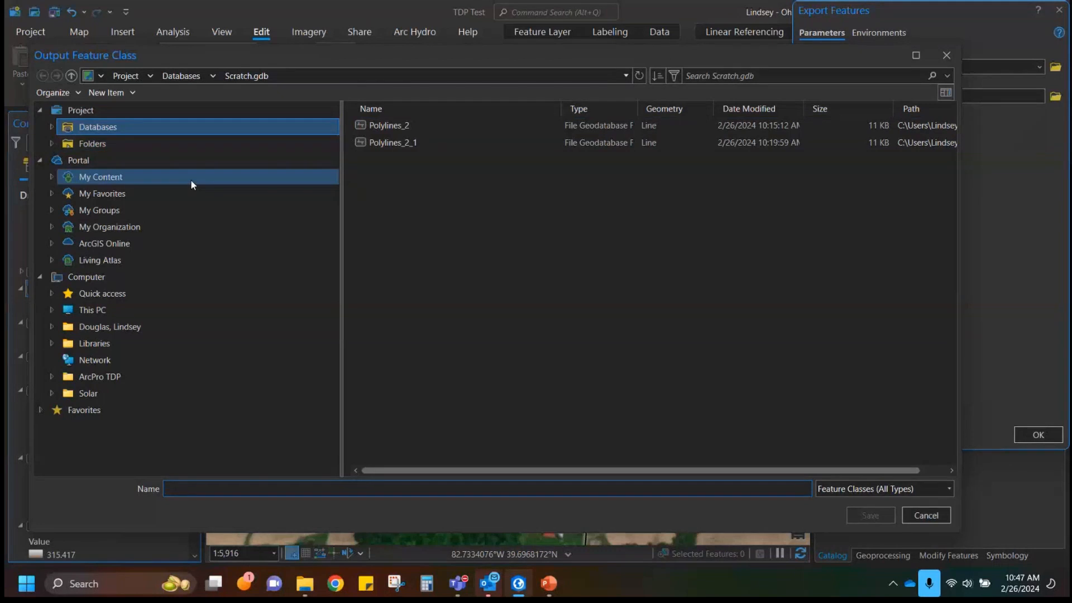
left_click(869, 496)
left_click(869, 505)
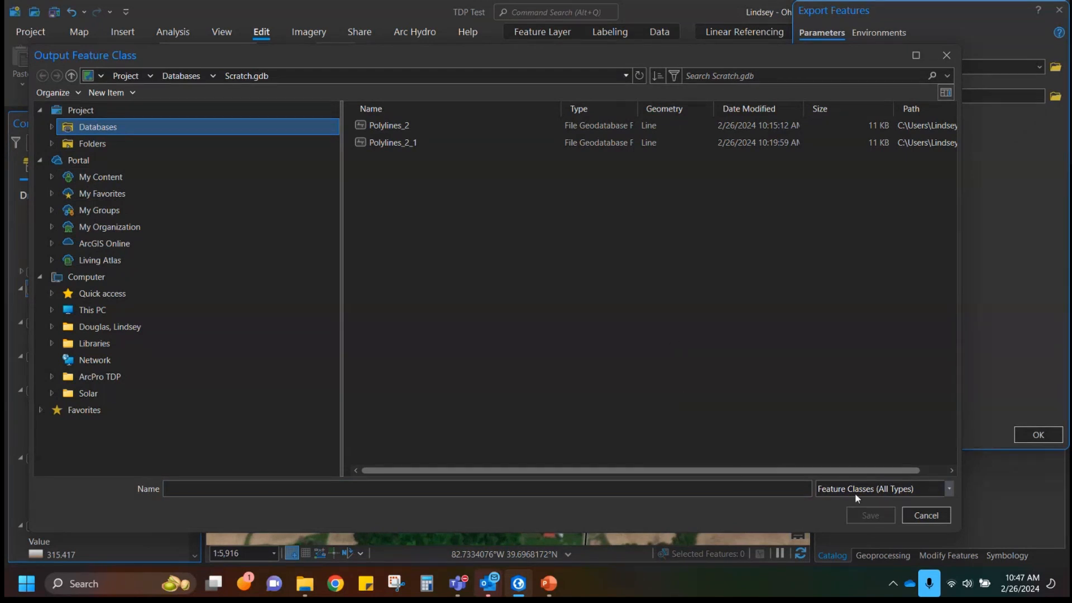
left_click(926, 515)
Export the WWA1 watershed layer's features to a feature class named WWA1_ExportFeatures, without a filter.
right_click(65, 291)
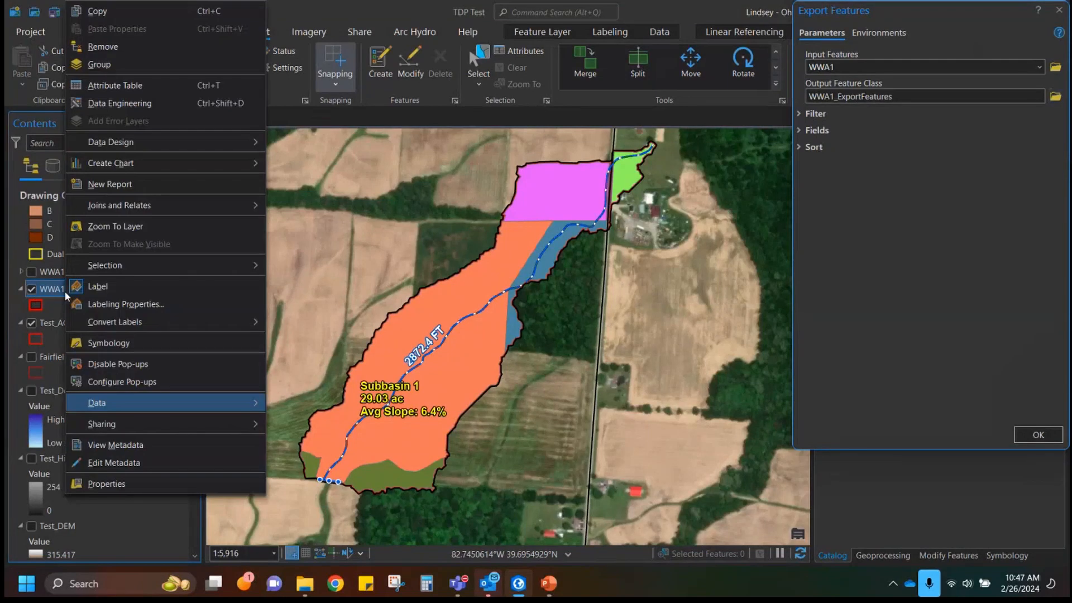
mouse_move(122, 399)
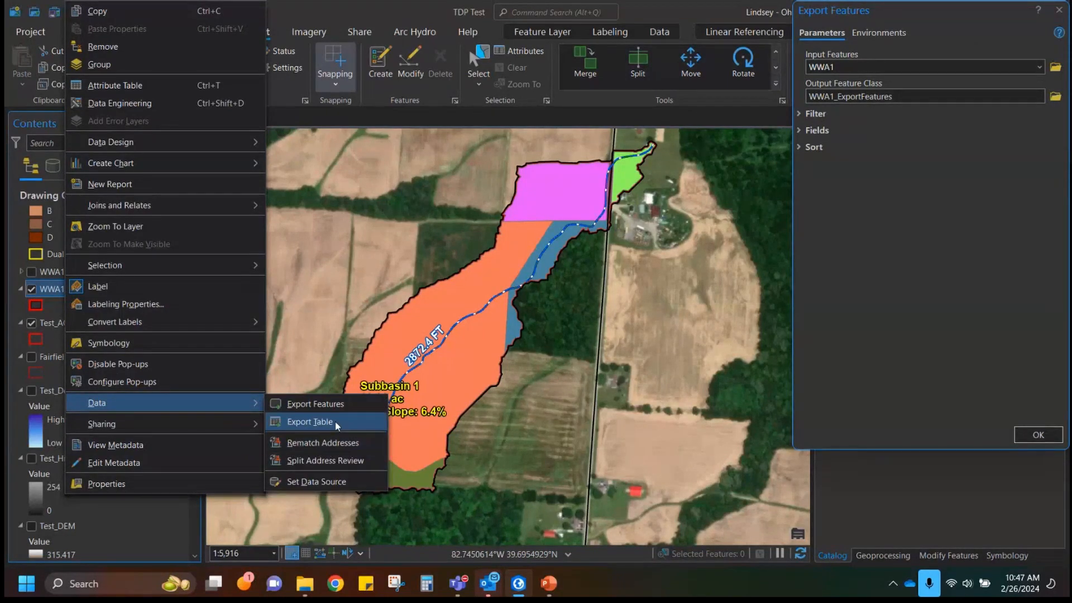
left_click(333, 404)
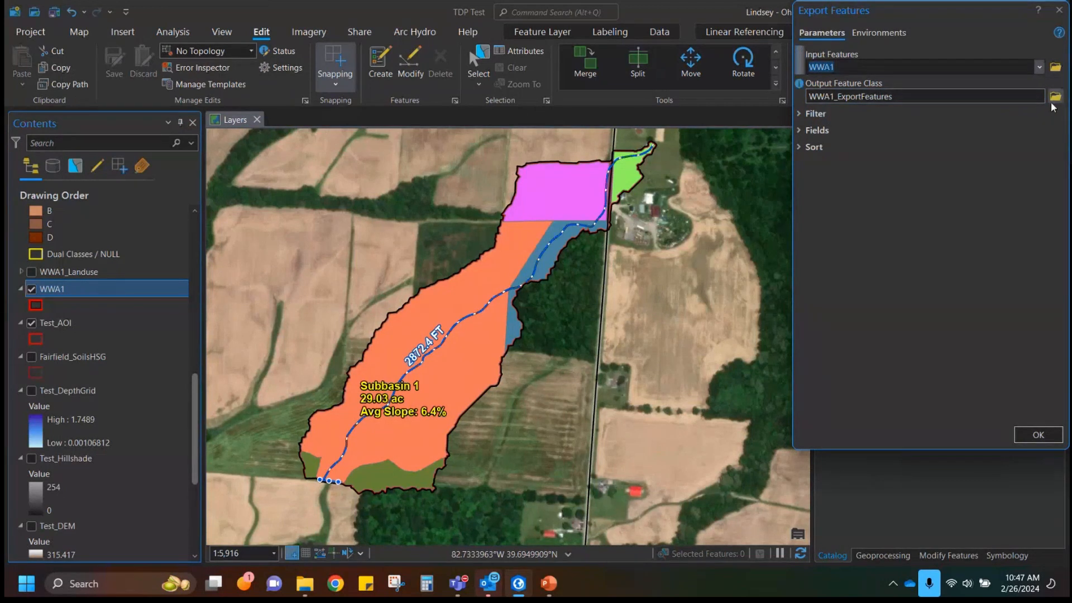
left_click(813, 115)
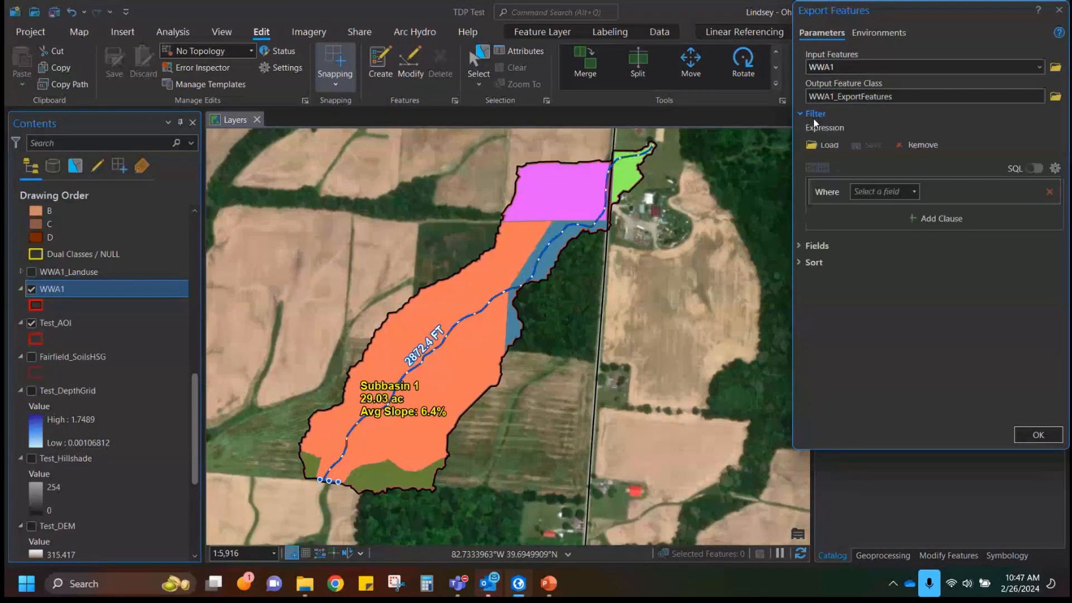
left_click(893, 116)
left_click(1056, 97)
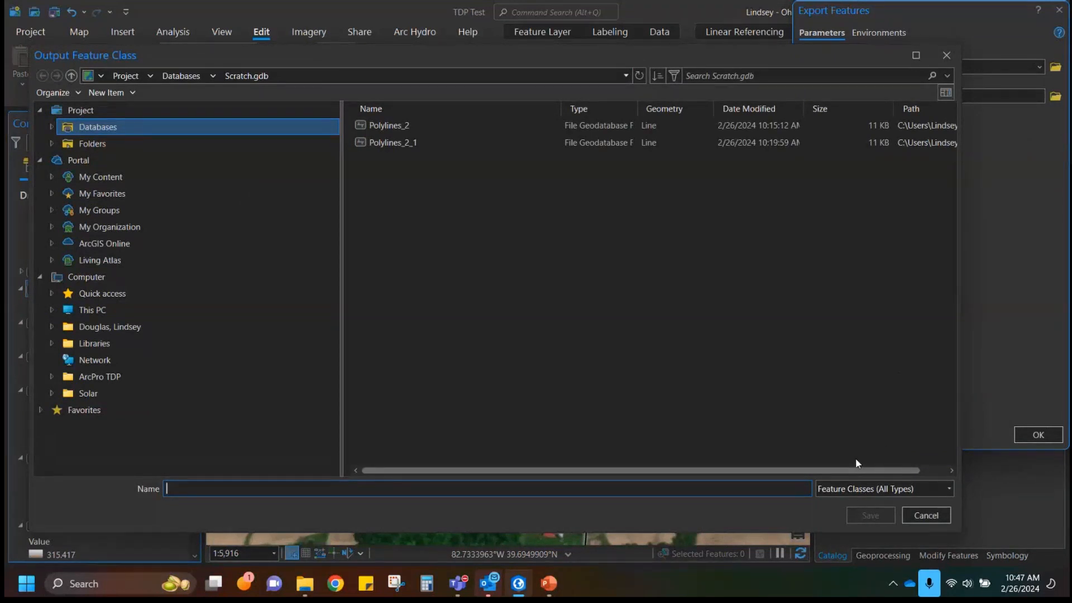
left_click(948, 518)
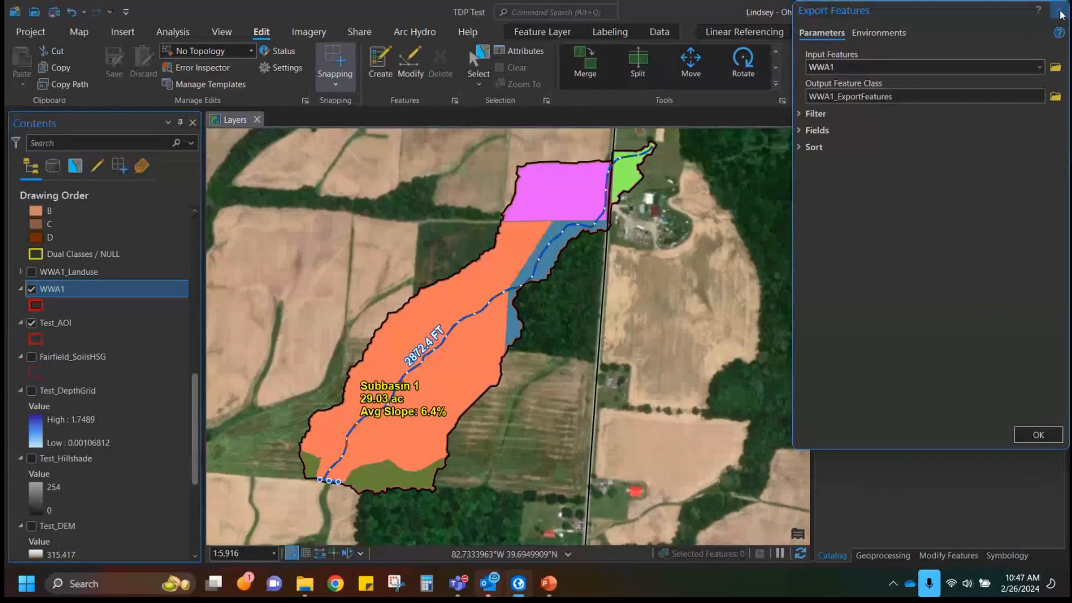
left_click(1061, 14)
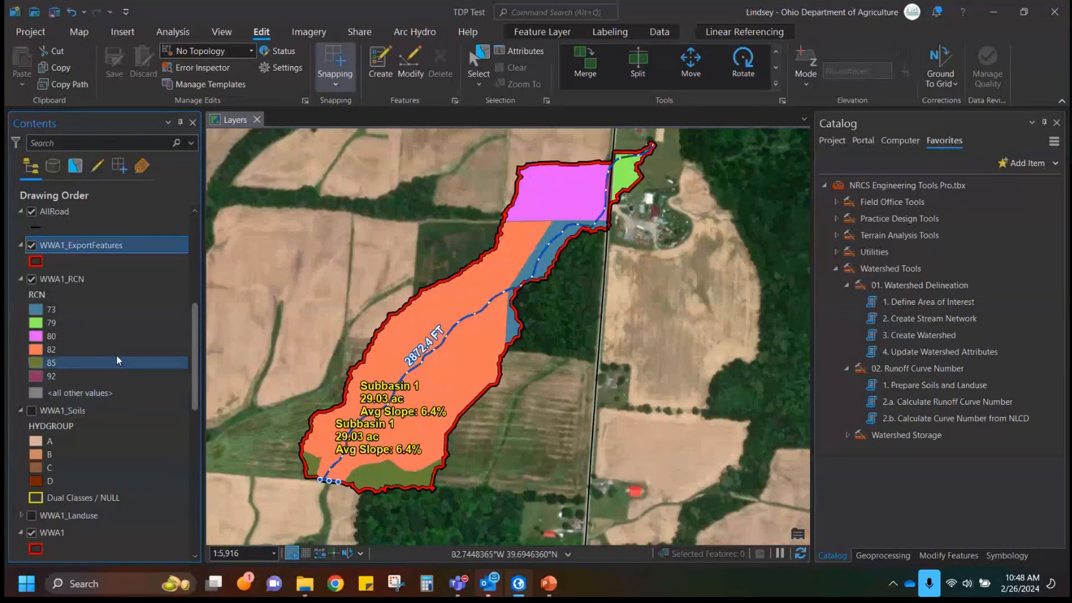
Switch the Catalog from the favorites to the project's items and folders.
scroll(115, 346, "down", 3)
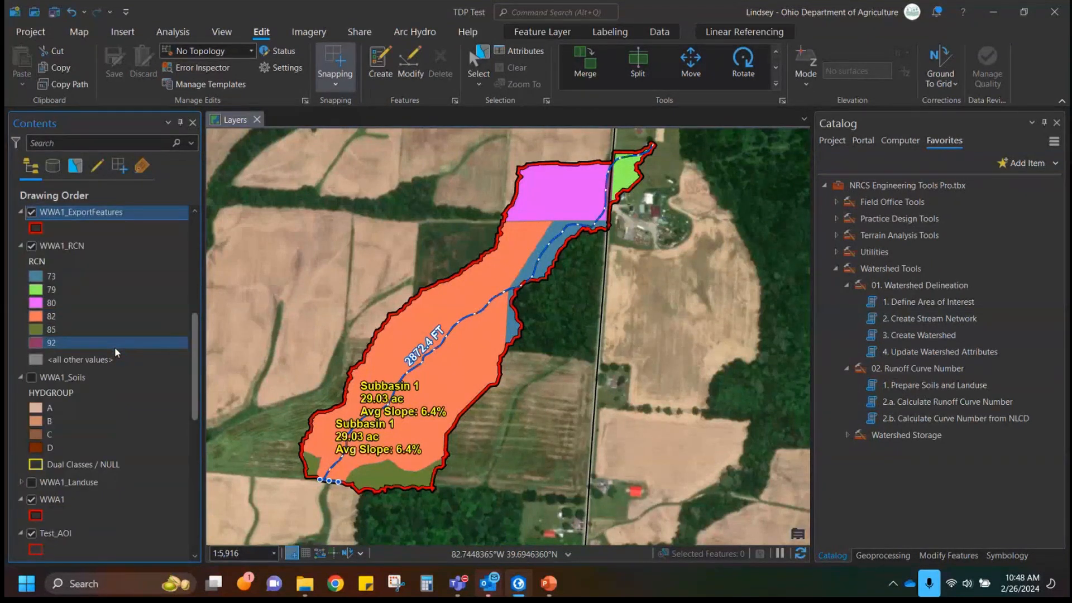
scroll(115, 347, "down", 1)
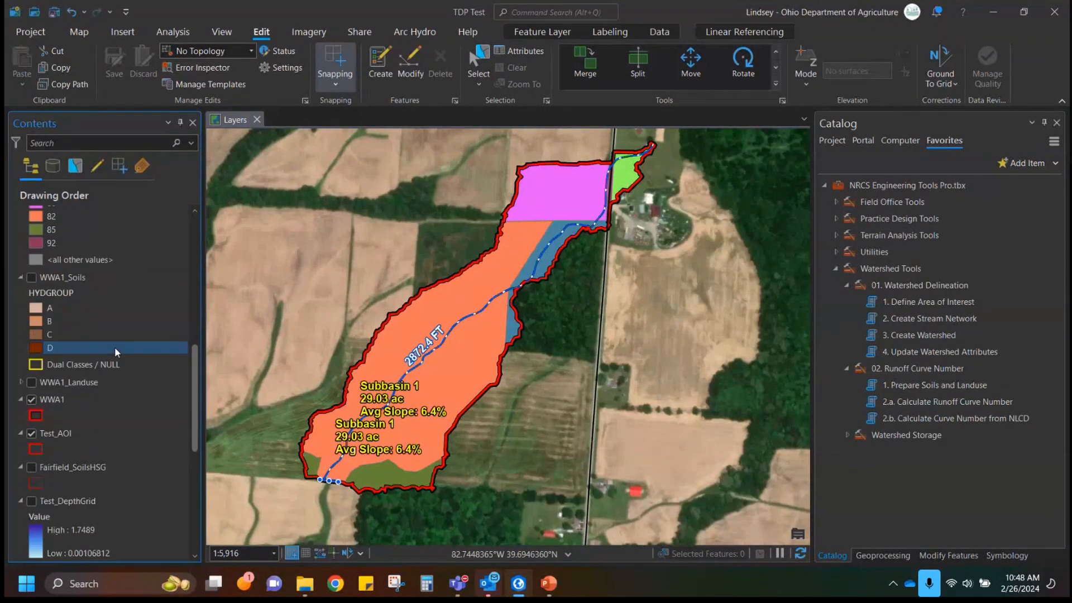
left_click(836, 140)
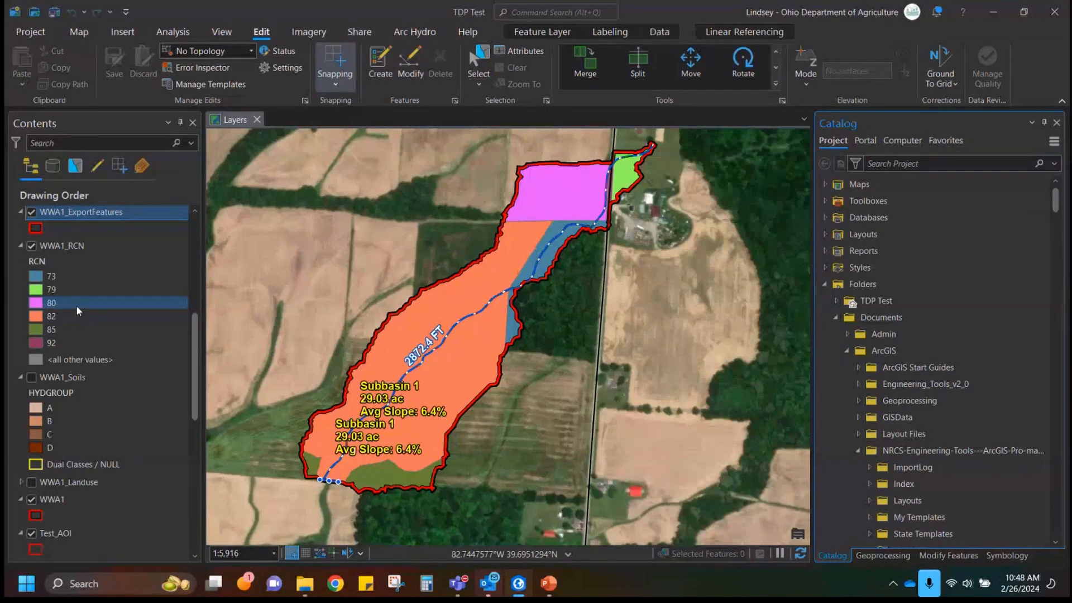
Turn on the visibility of the Test_Streams layer to show the stream network around the watershed.
scroll(75, 312, "up", 3)
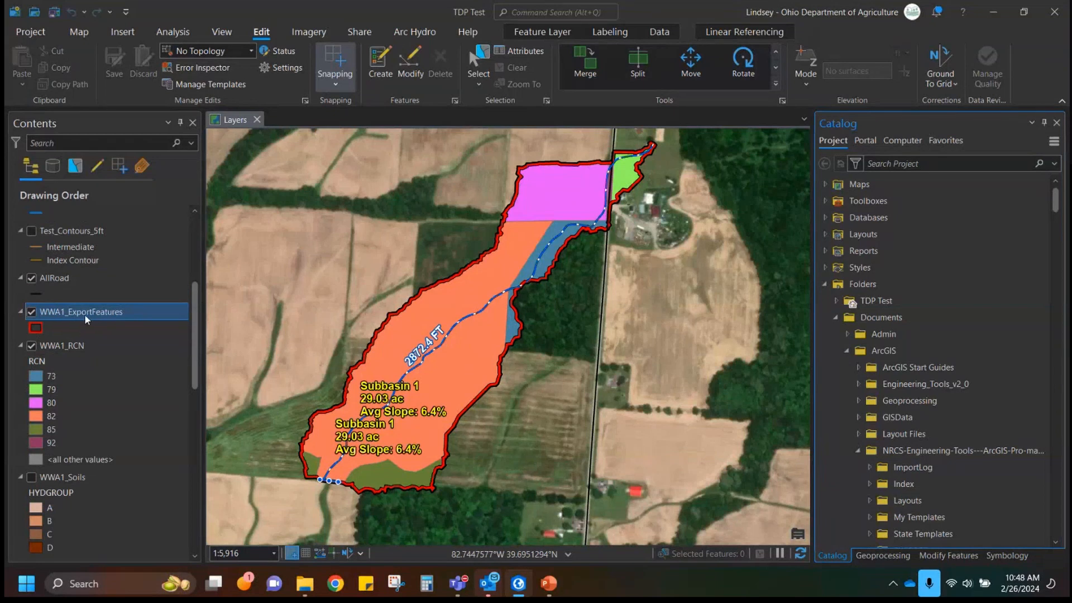
scroll(91, 321, "up", 5)
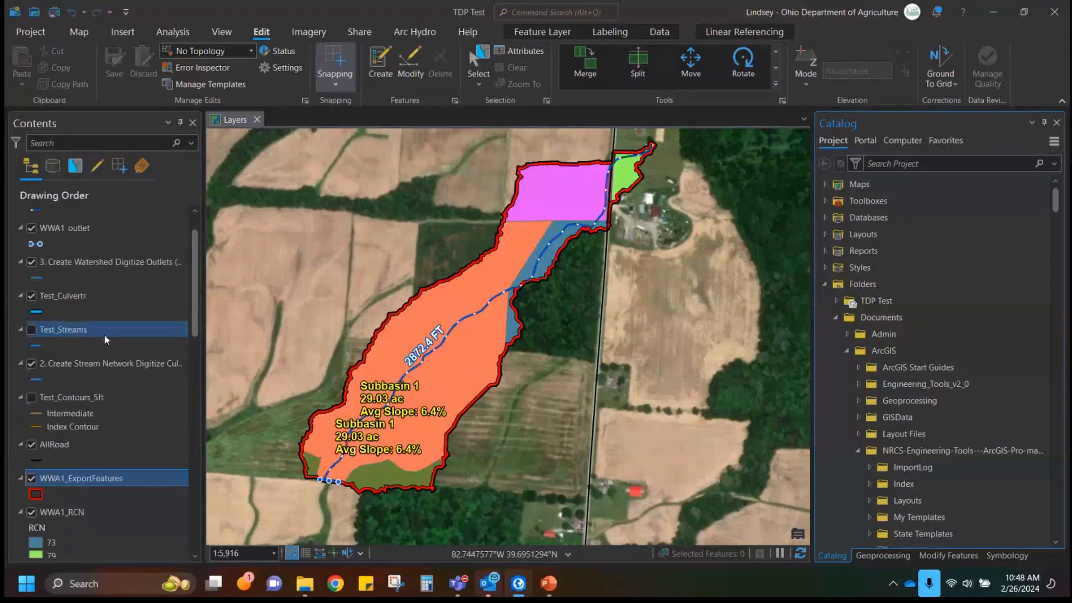
scroll(104, 334, "up", 1)
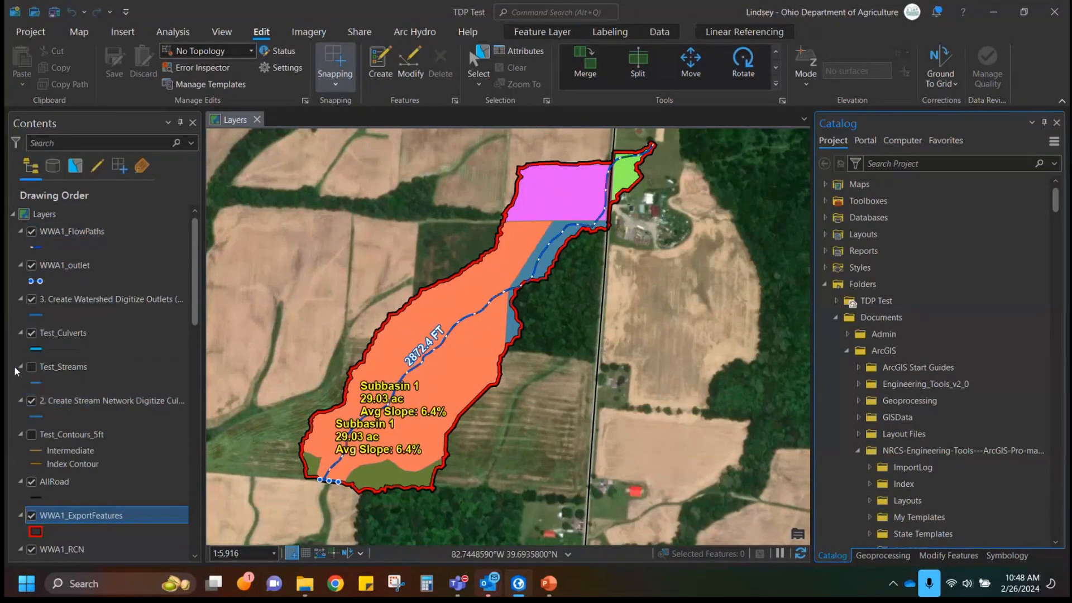
left_click(31, 367)
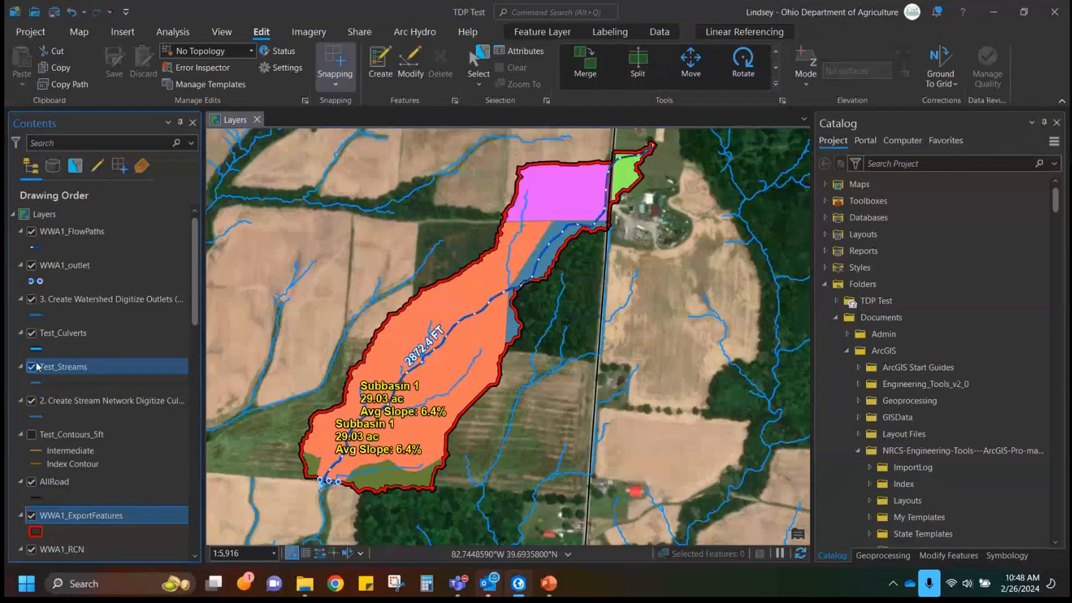
scroll(346, 285, "down", 5)
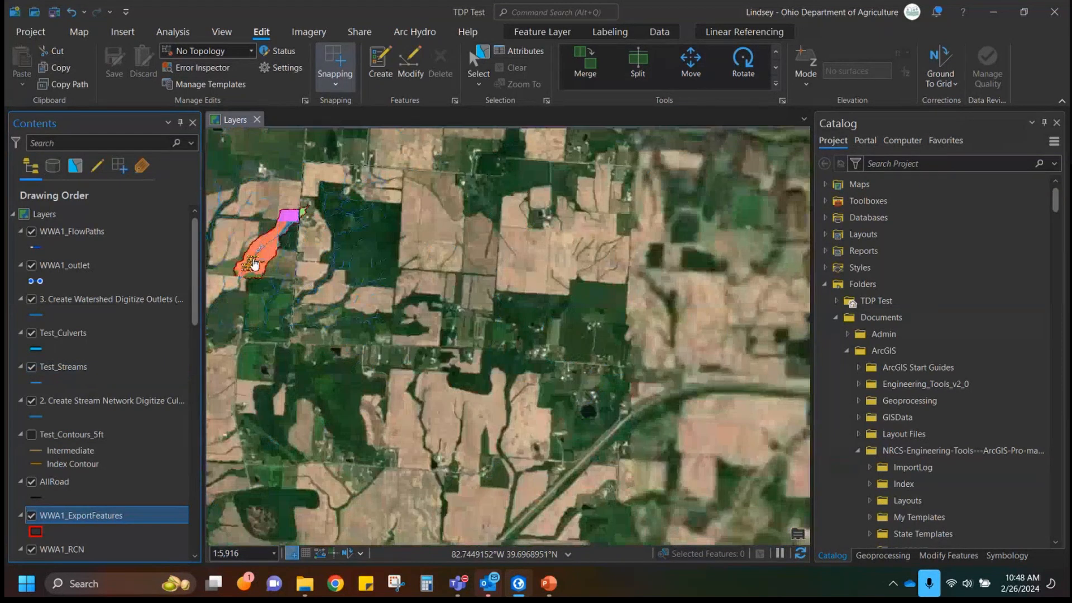
scroll(346, 285, "up", 3)
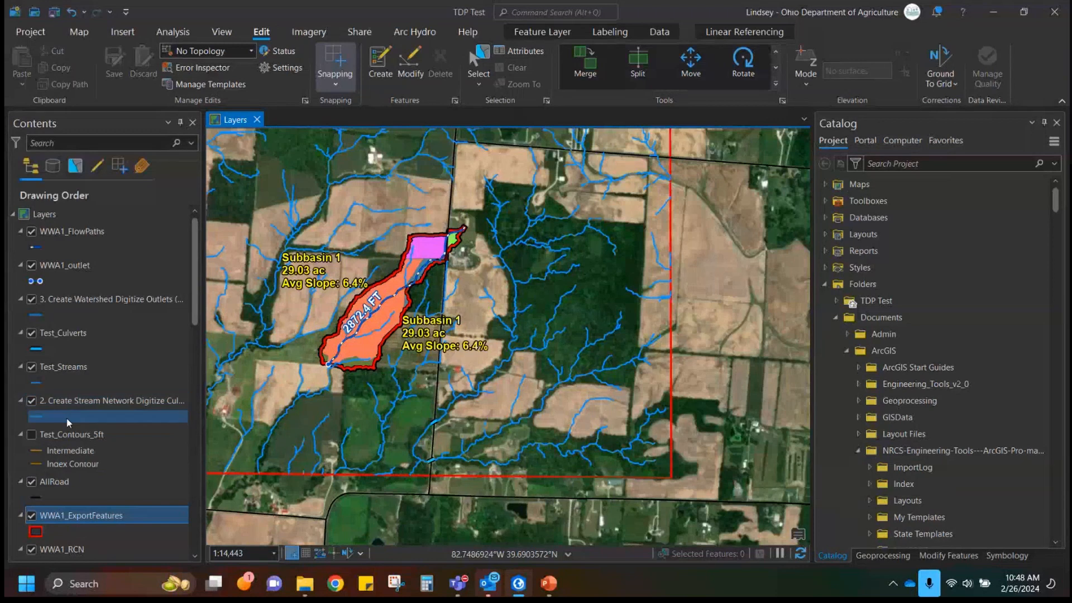
scroll(96, 470, "down", 1)
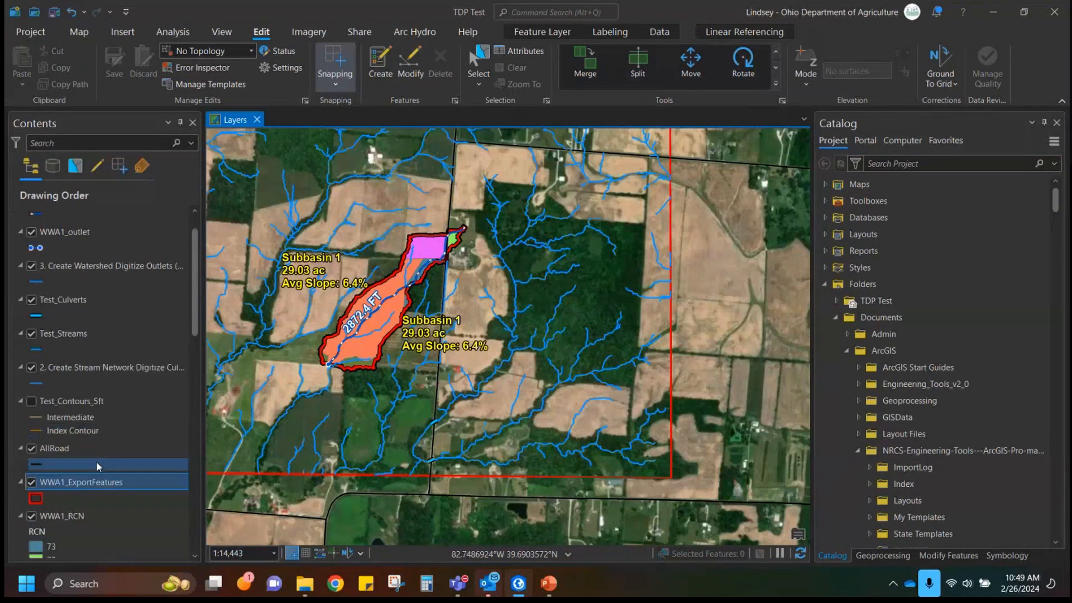
Turn on the Test_Contours_5ft layer and examine the contours around the WWA1 watershed.
left_click(32, 402)
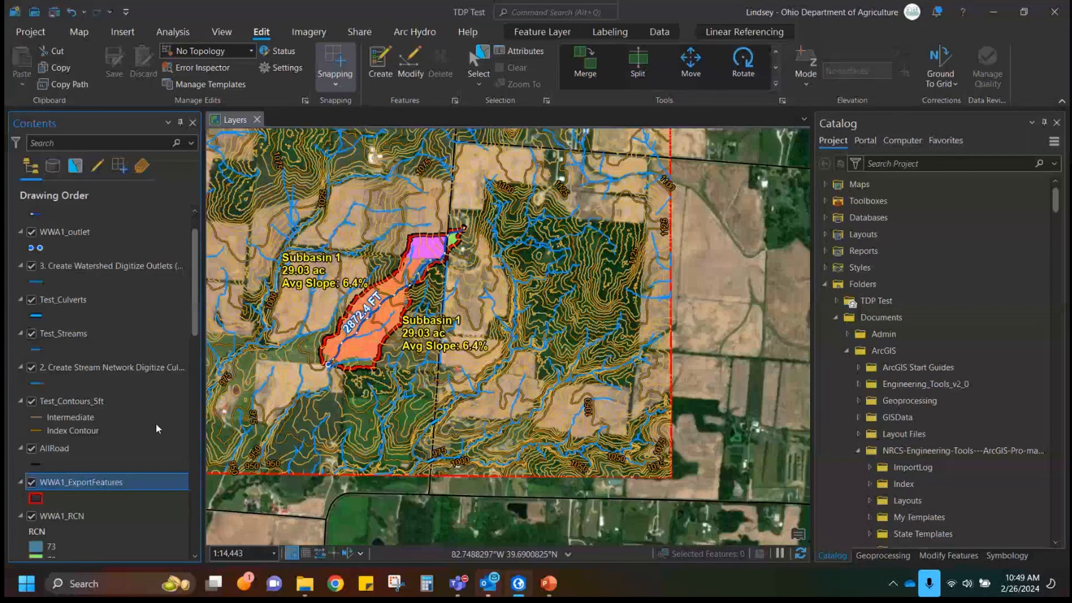
scroll(416, 342, "up", 1)
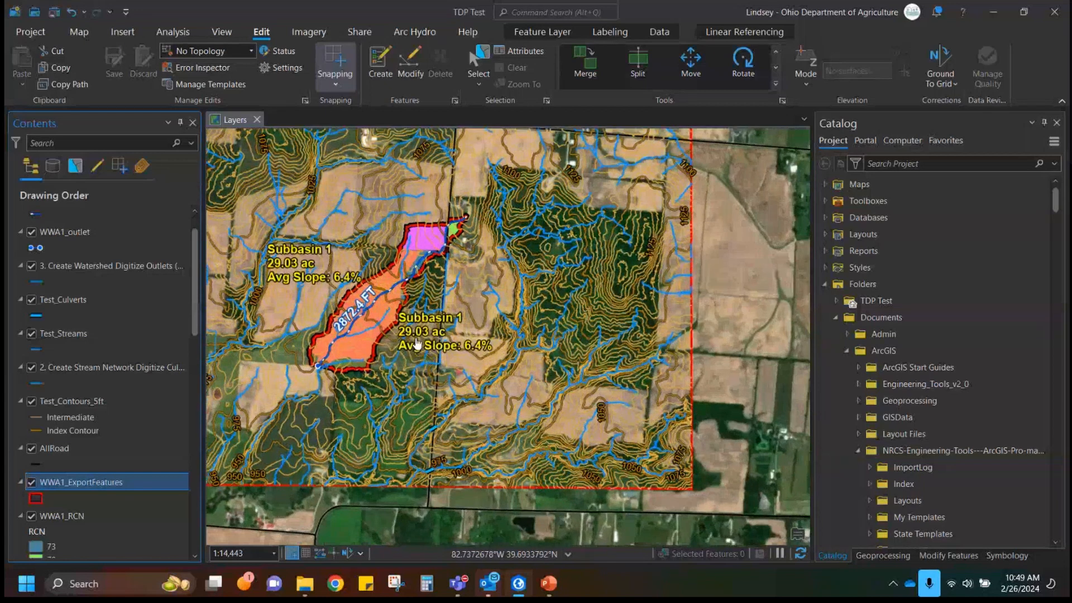
scroll(391, 338, "up", 3)
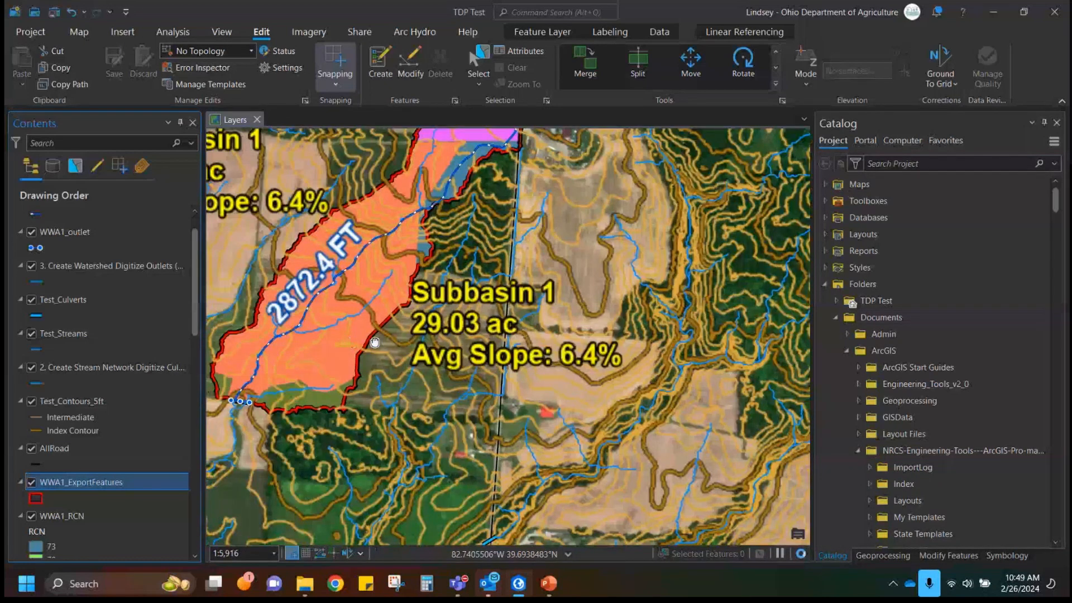
left_click_drag(374, 343, 575, 453)
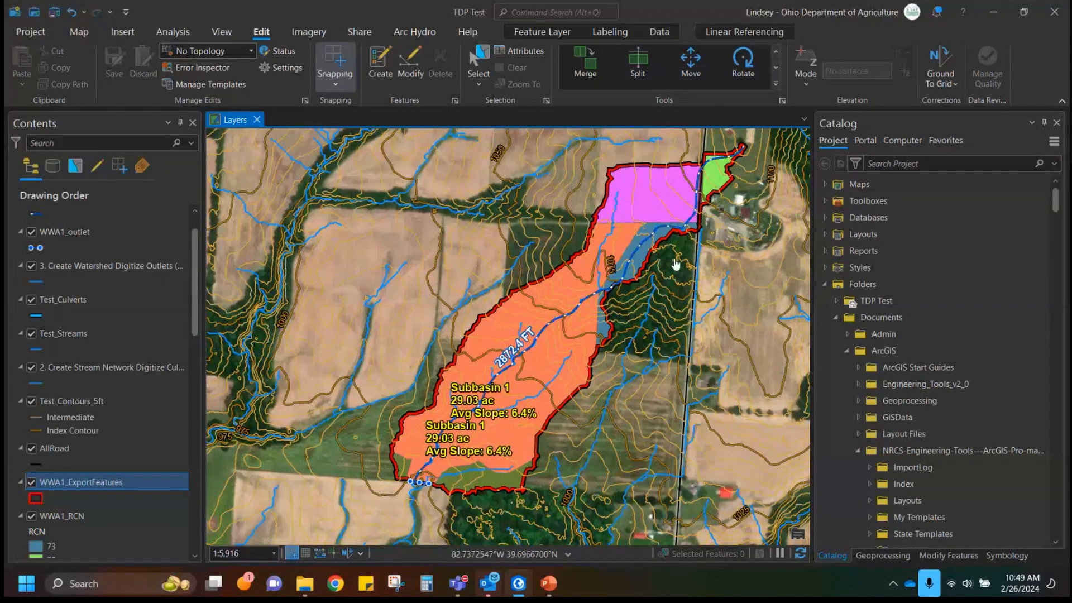
left_click_drag(720, 320, 702, 320)
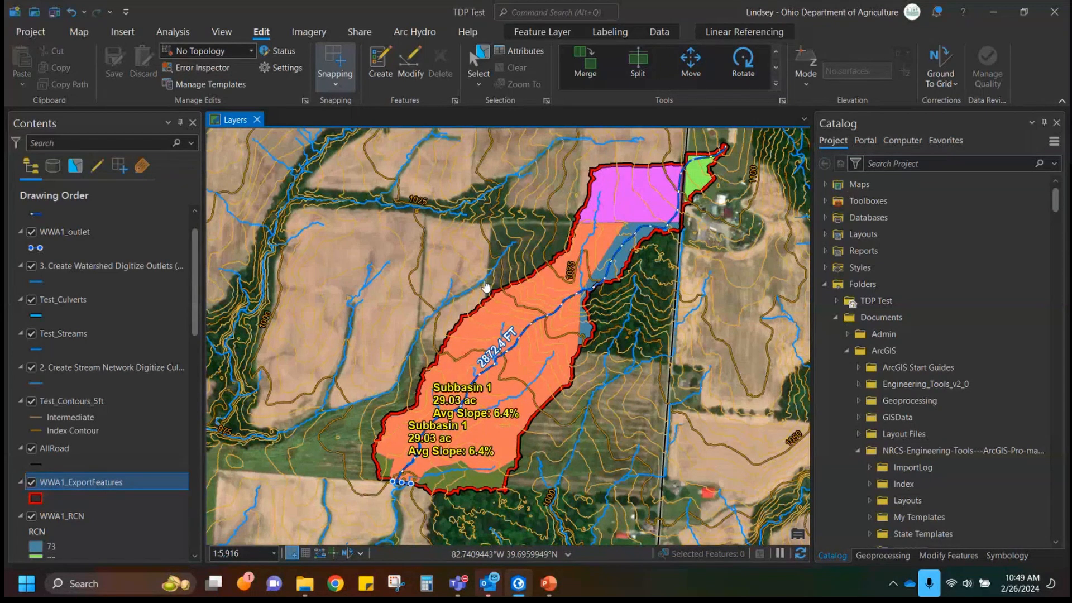
scroll(108, 469, "down", 4)
scroll(79, 408, "down", 5)
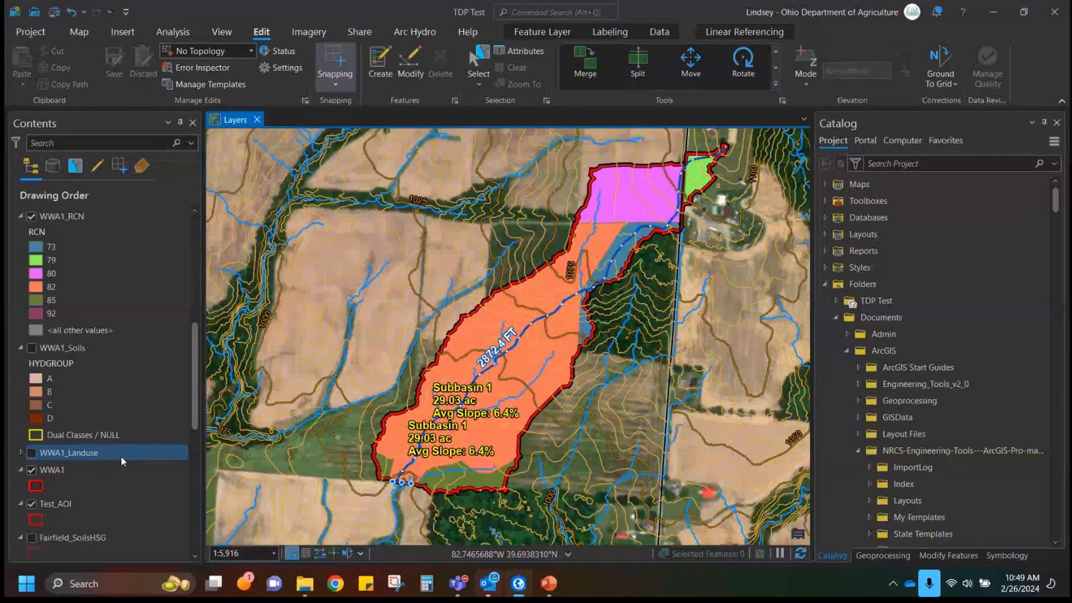
scroll(135, 421, "up", 2)
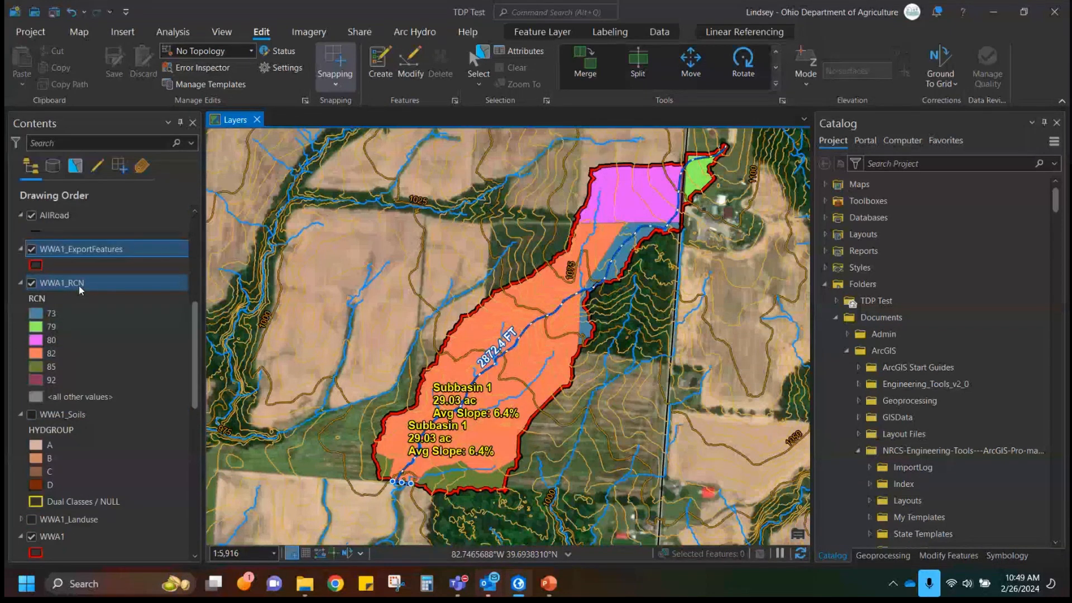
scroll(115, 360, "down", 4)
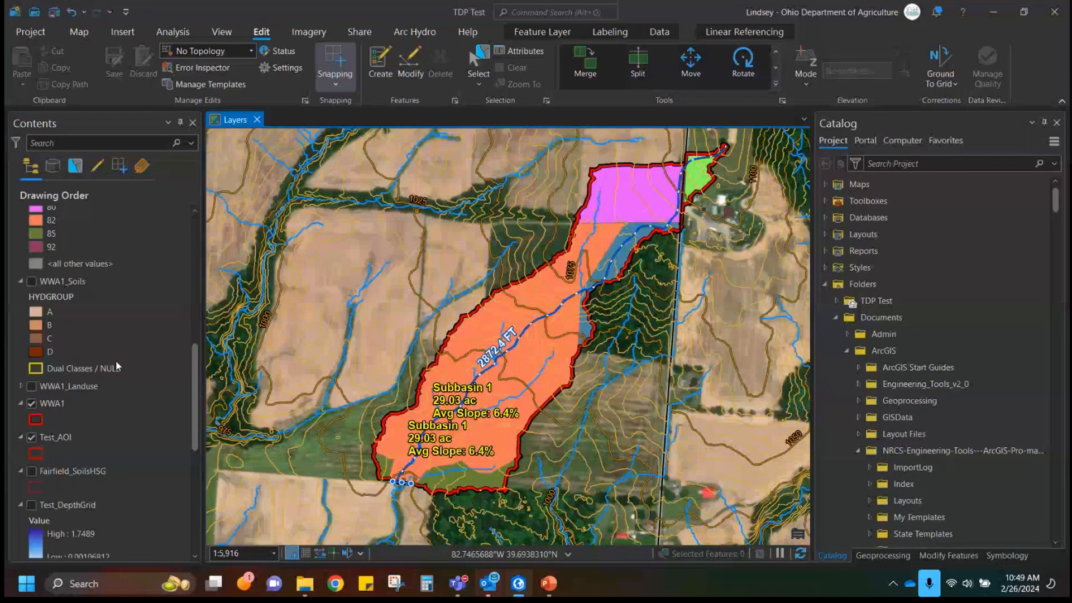
left_click(112, 368)
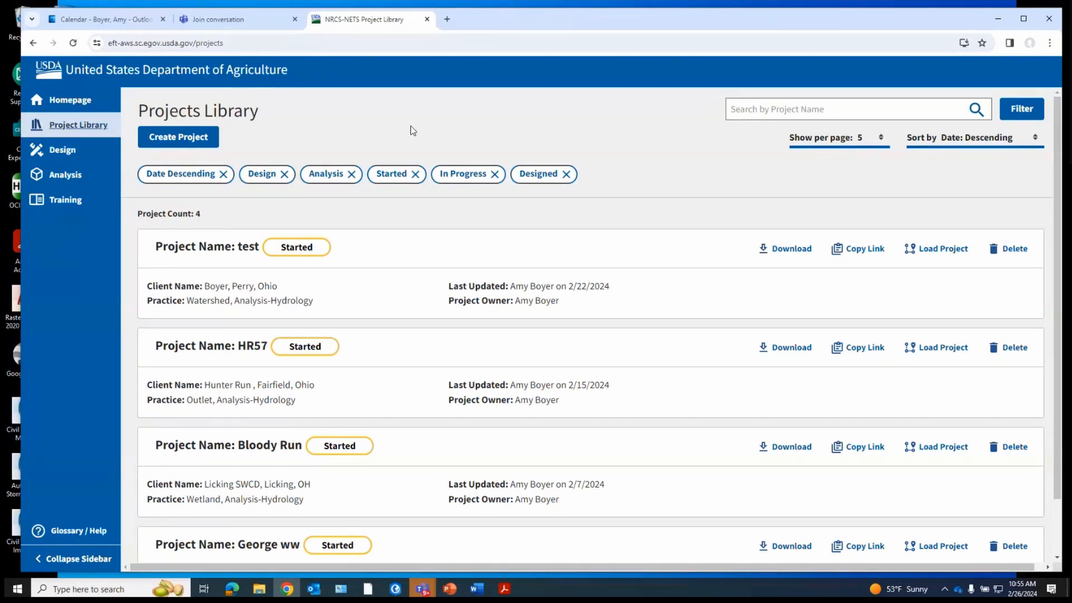
Create a new project in the NRCS-NETS Project Library, naming it test2 and filling in the client's name.
left_click(200, 143)
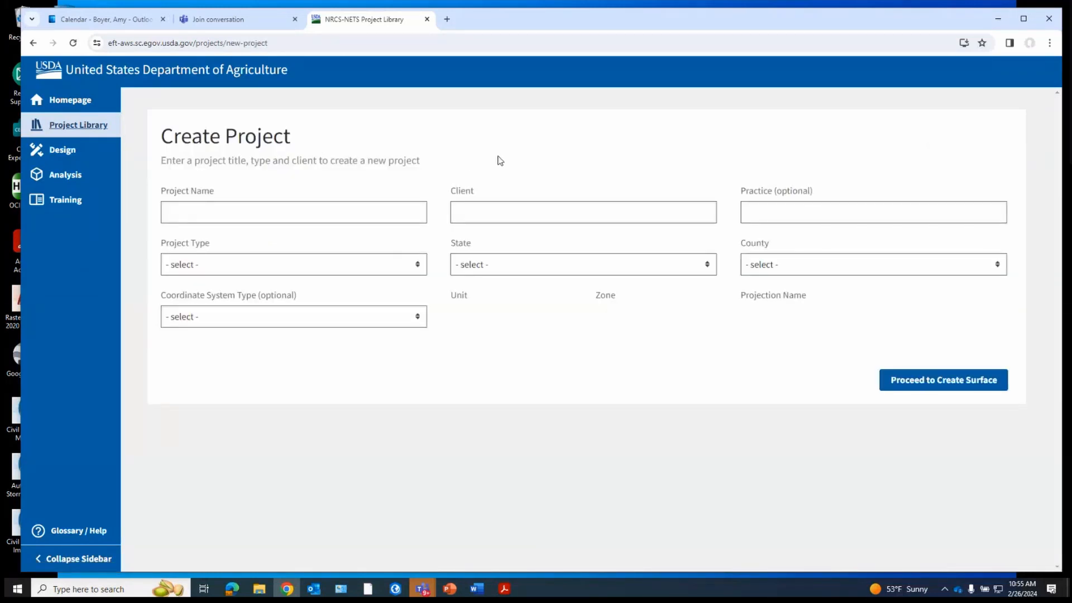
left_click(321, 211)
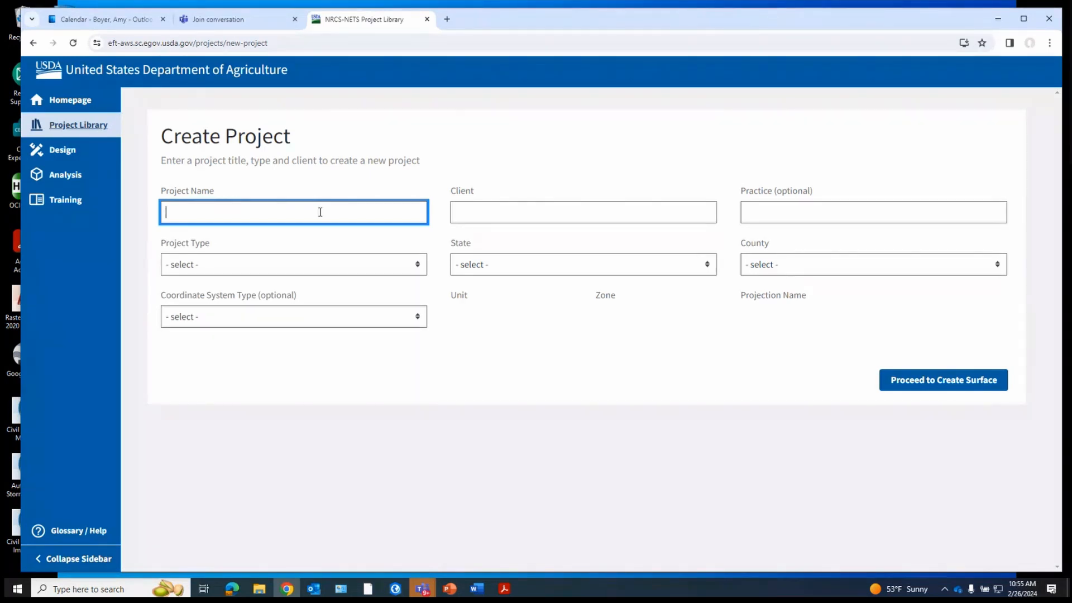
type("test2")
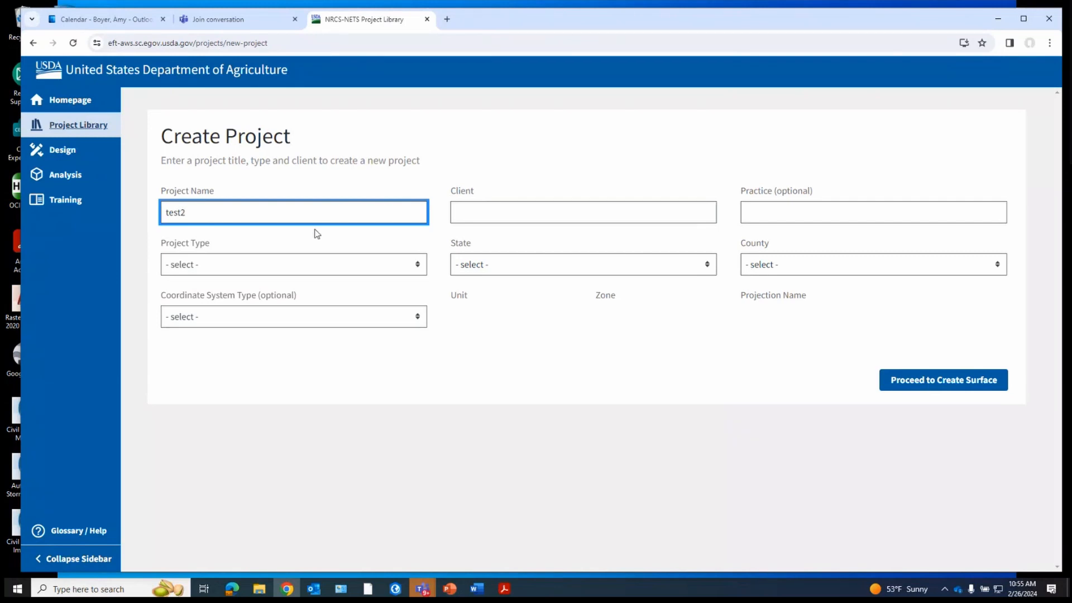
left_click(495, 222)
type("Boyer")
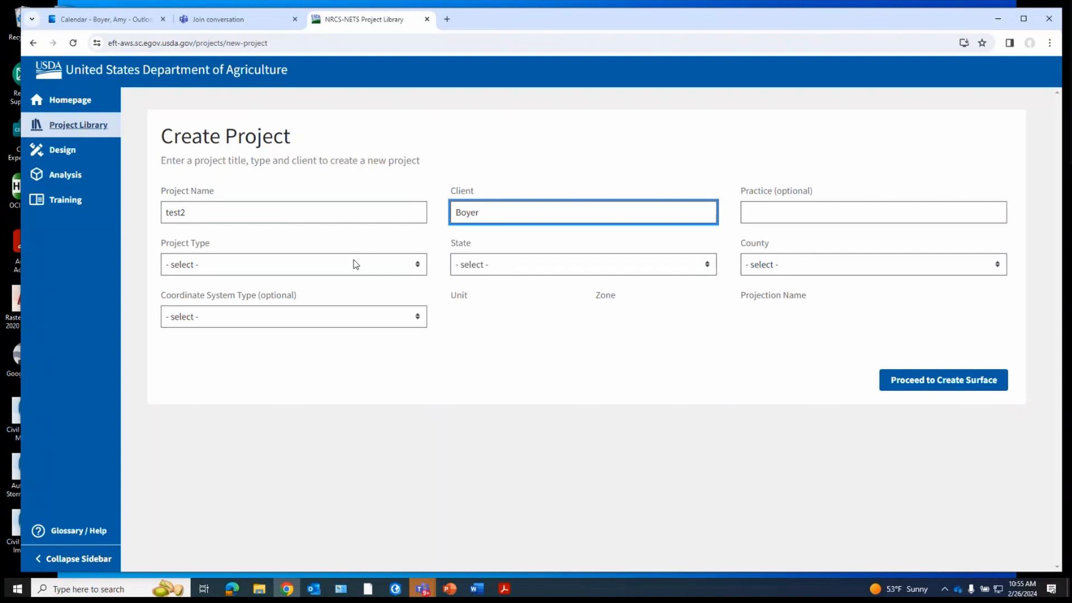
Set the project type to Hydrology Analysis and locate the project in Perry County, Ohio.
left_click(420, 266)
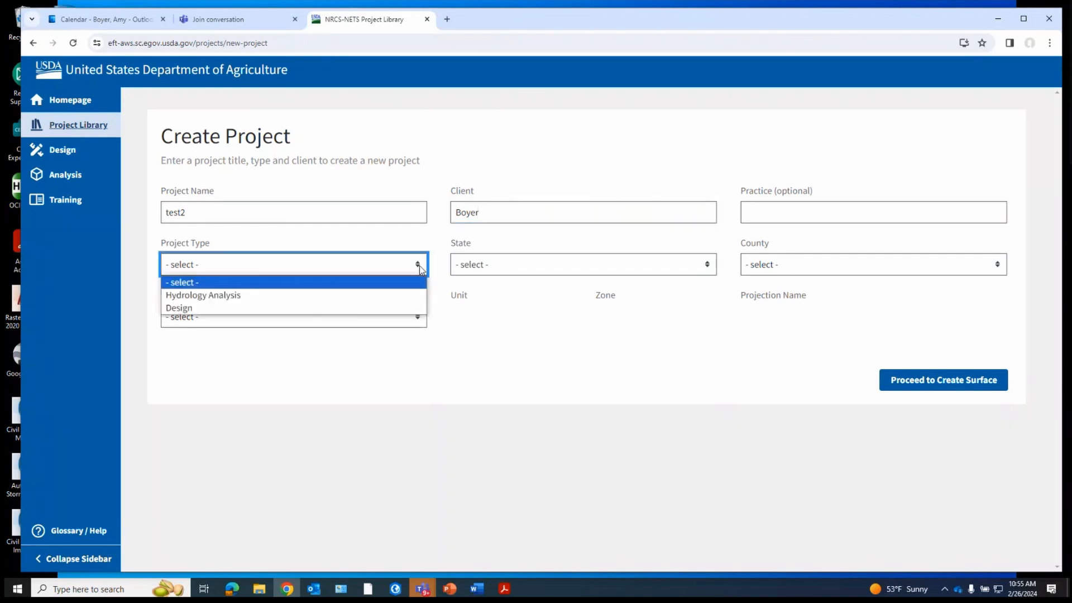
left_click(309, 297)
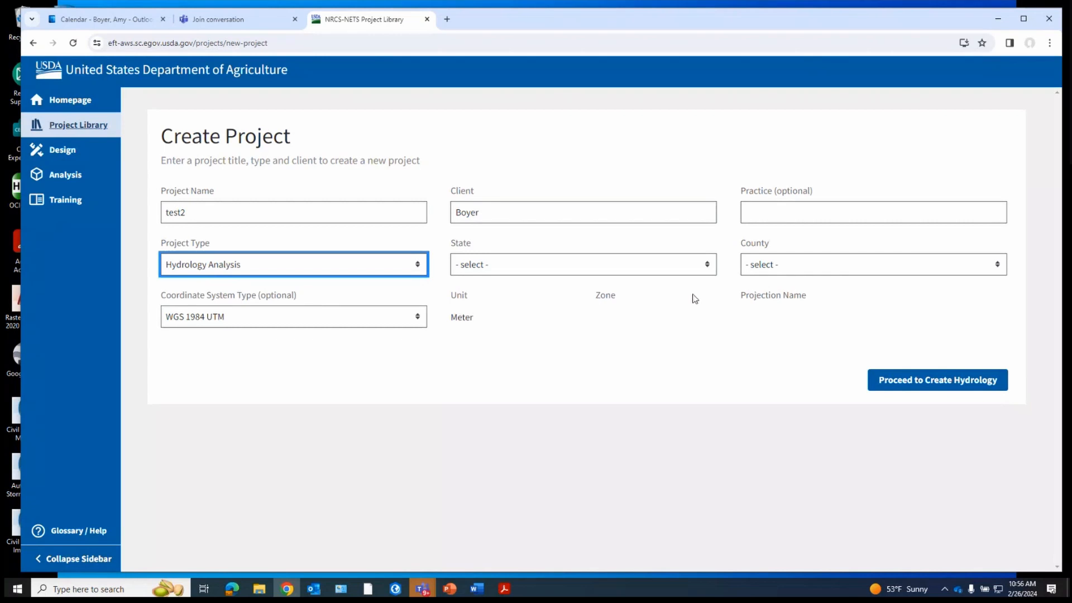
left_click(708, 267)
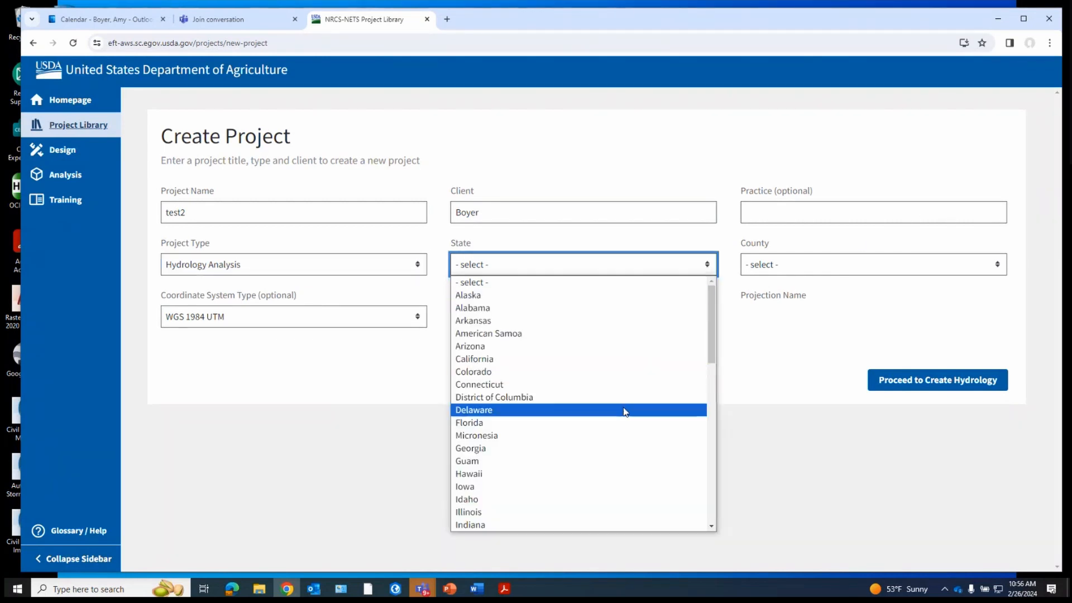
scroll(620, 419, "down", 4)
scroll(559, 461, "down", 2)
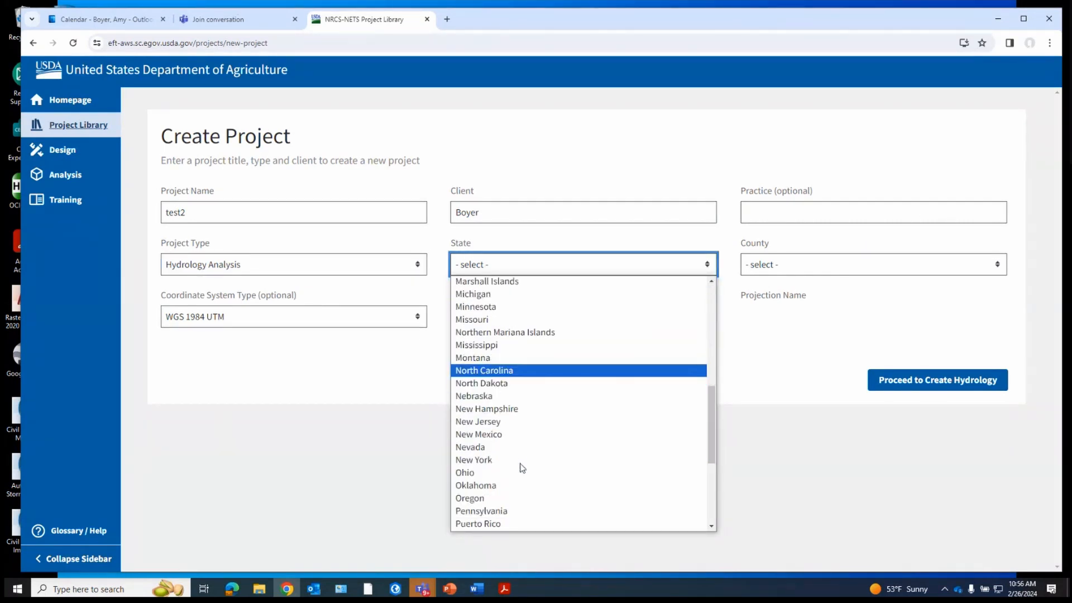
left_click(487, 478)
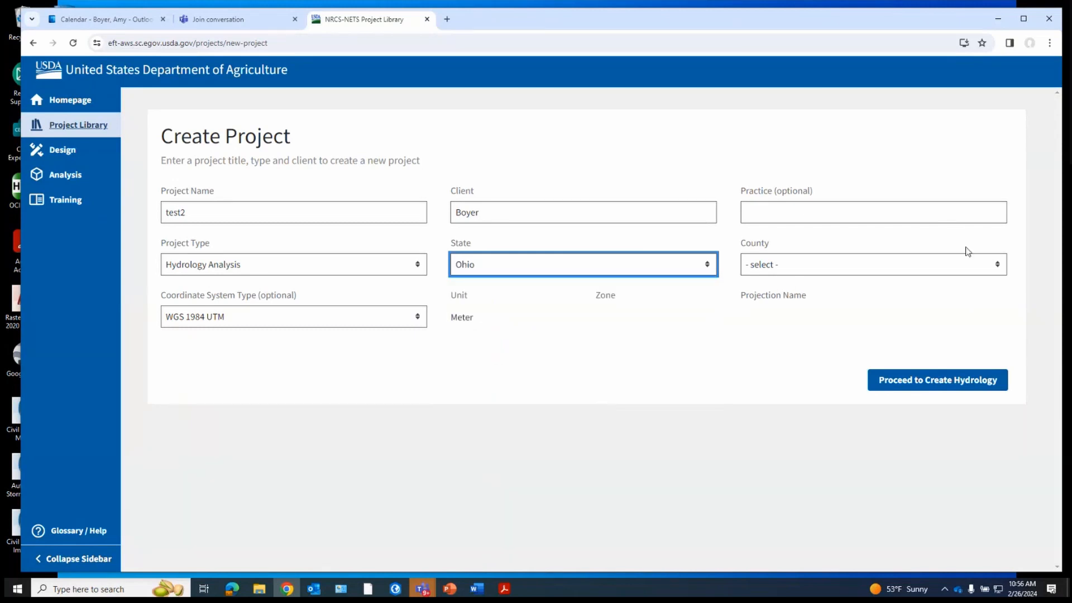
left_click(1000, 271)
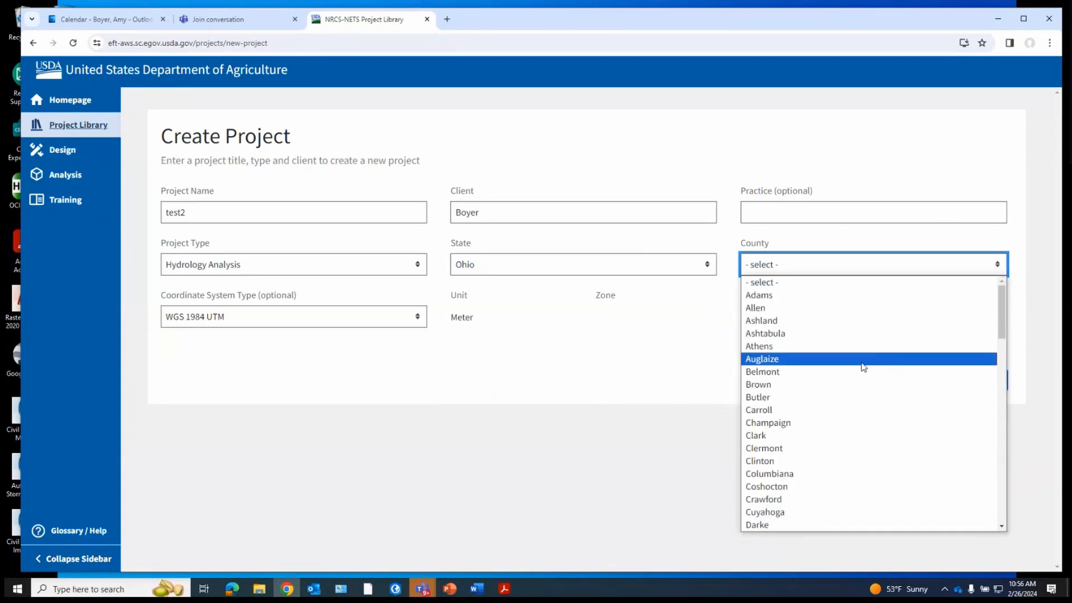
scroll(862, 368, "down", 8)
scroll(861, 367, "down", 7)
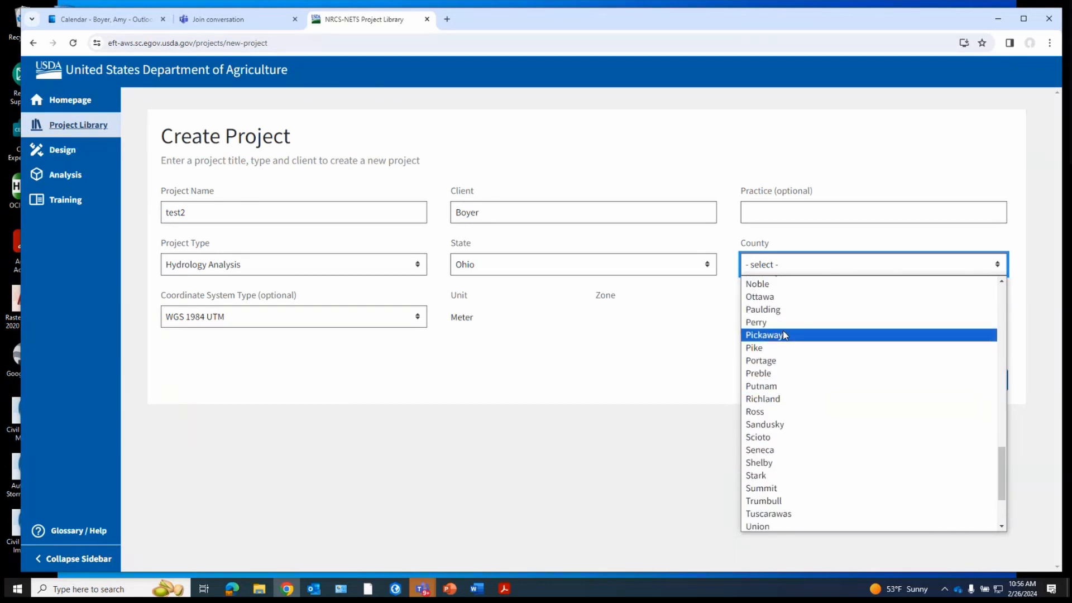
left_click(783, 321)
Enter watershed as the project's practice and proceed to create the hydrology analysis.
left_click(777, 212)
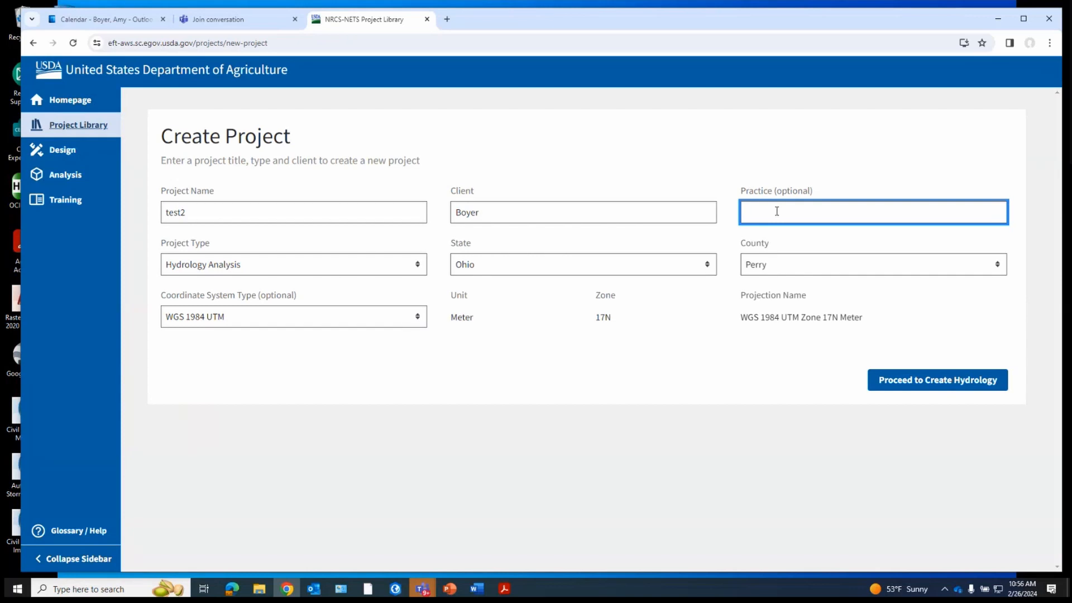
type("watershed")
left_click(969, 381)
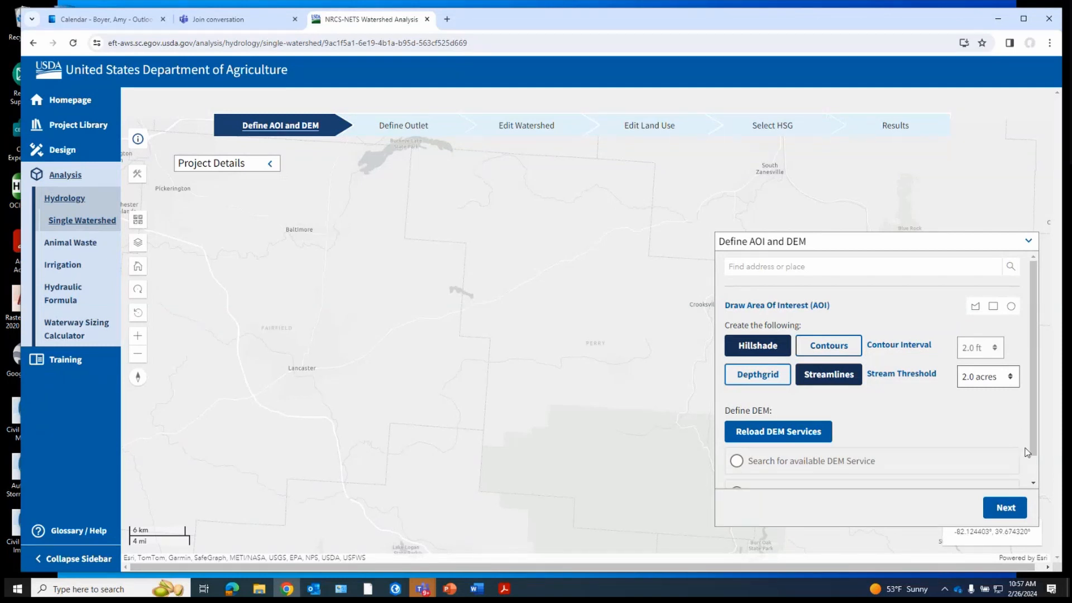
key("alt+Tab")
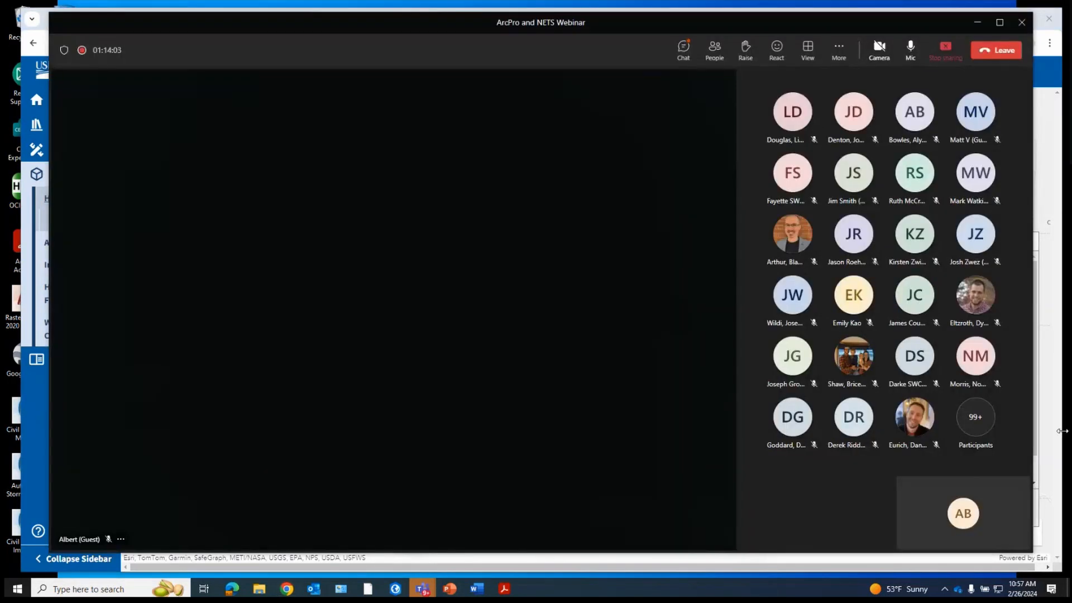
left_click(982, 23)
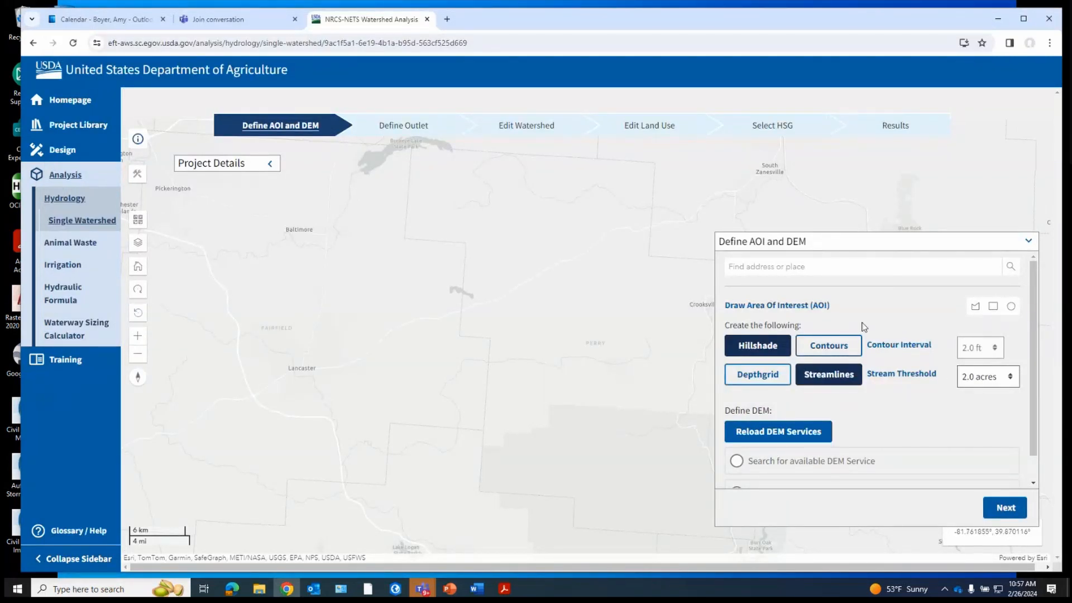
Include contours in the layers to create for the area of interest and exclude the hillshade.
left_click(824, 347)
left_click(767, 349)
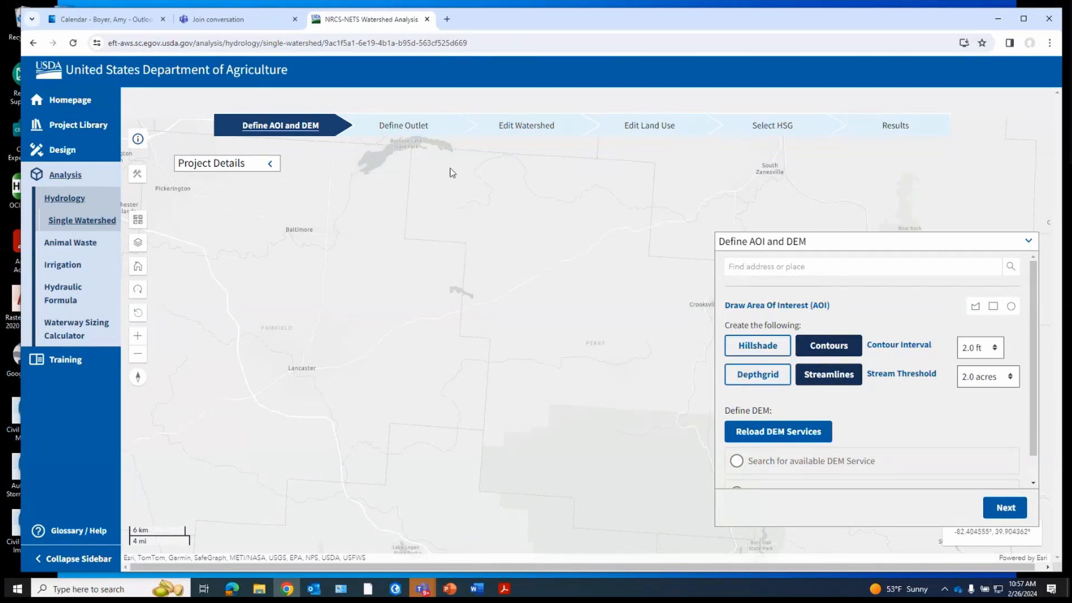
Switch the map's basemap to Imagery over the project site in northwestern Perry County.
scroll(453, 173, "up", 2)
scroll(380, 201, "up", 2)
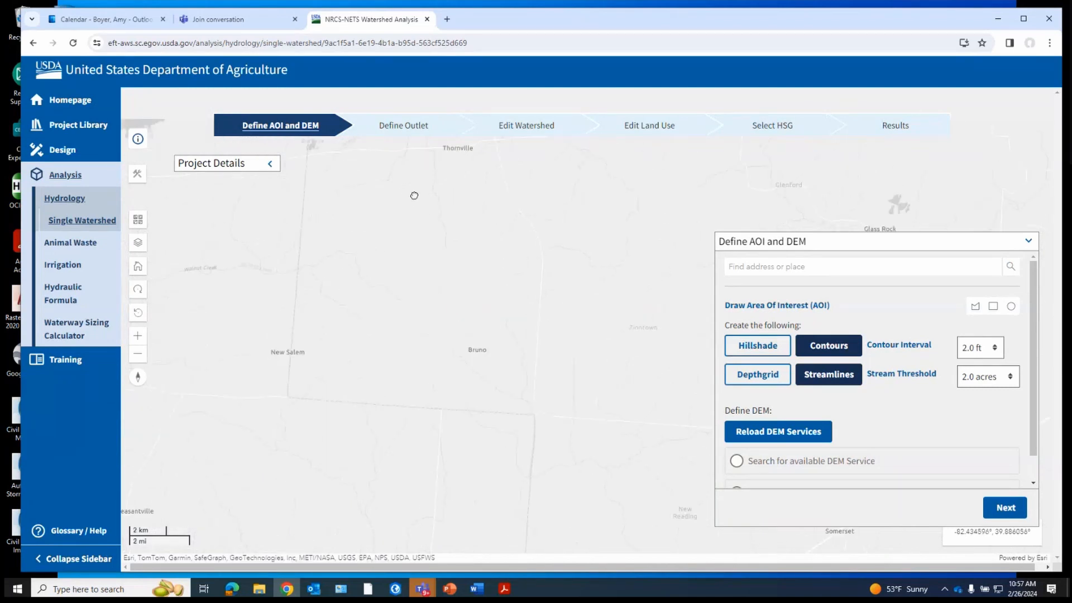
scroll(385, 239, "up", 3)
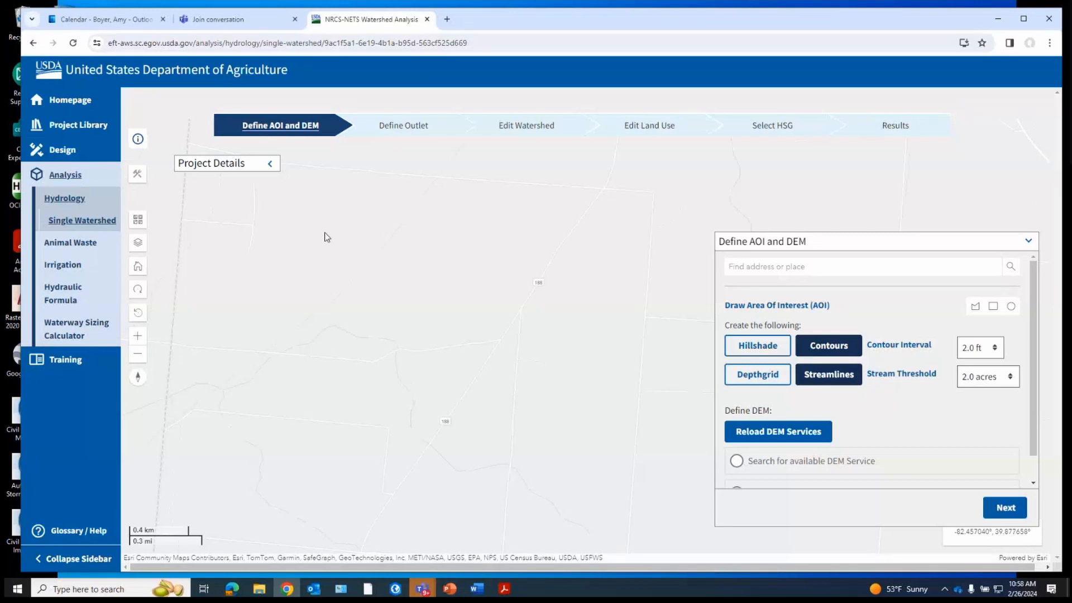
scroll(337, 246, "up", 1)
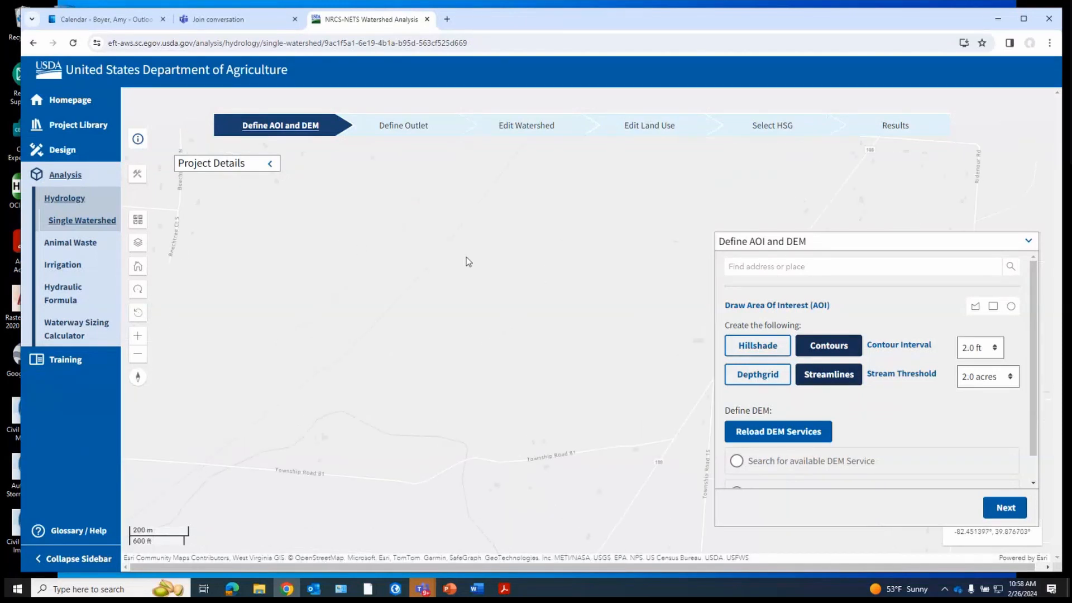
left_click(139, 222)
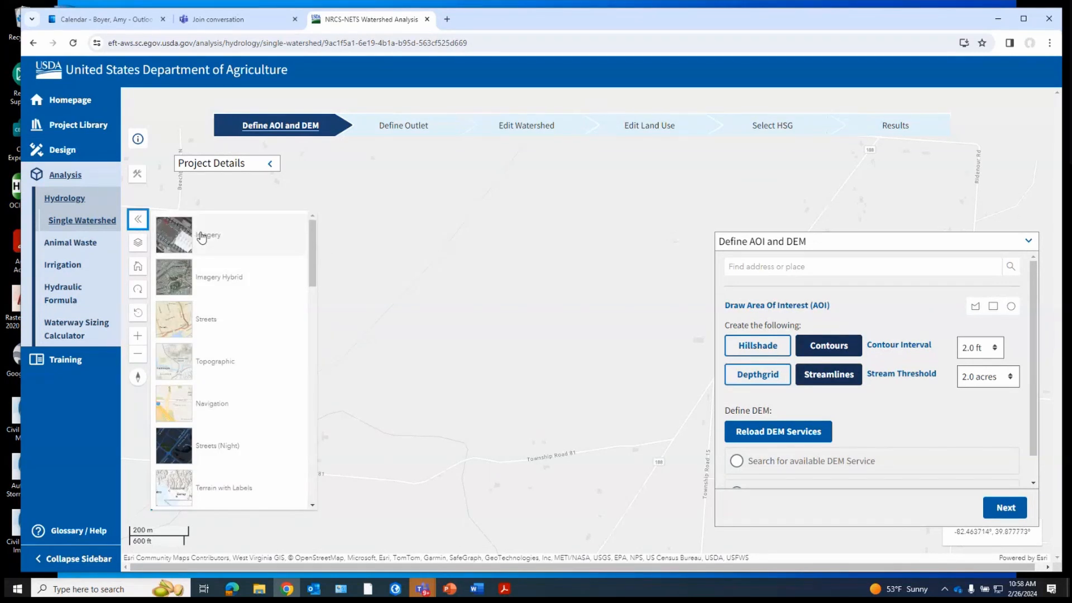
left_click(208, 239)
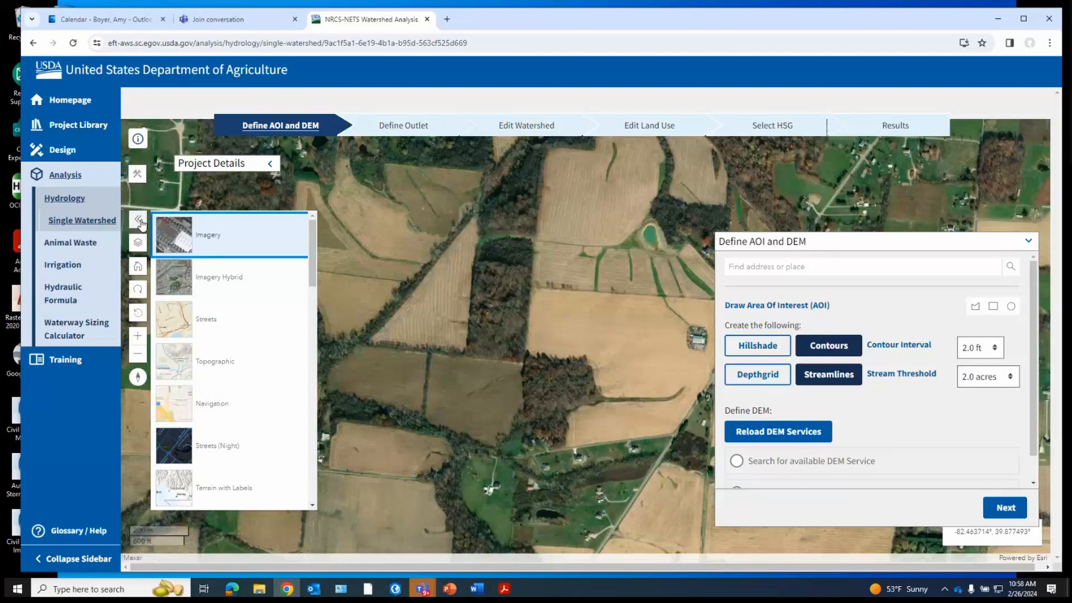
left_click(141, 222)
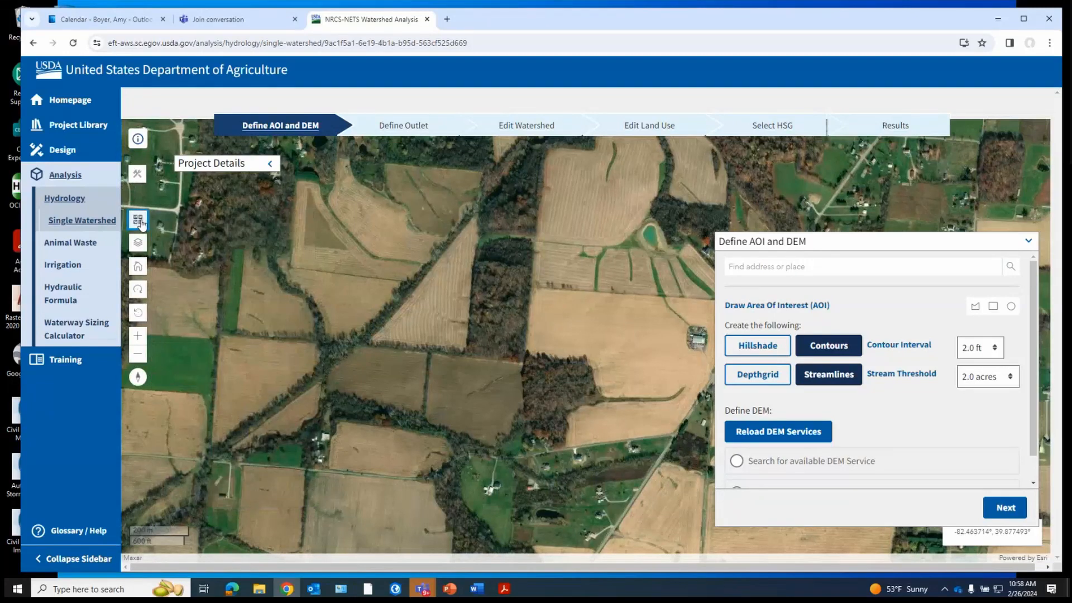
Draw a four-sided polygon area of interest of about 148 acres around the fields and woodland of the site.
left_click_drag(470, 496, 491, 465)
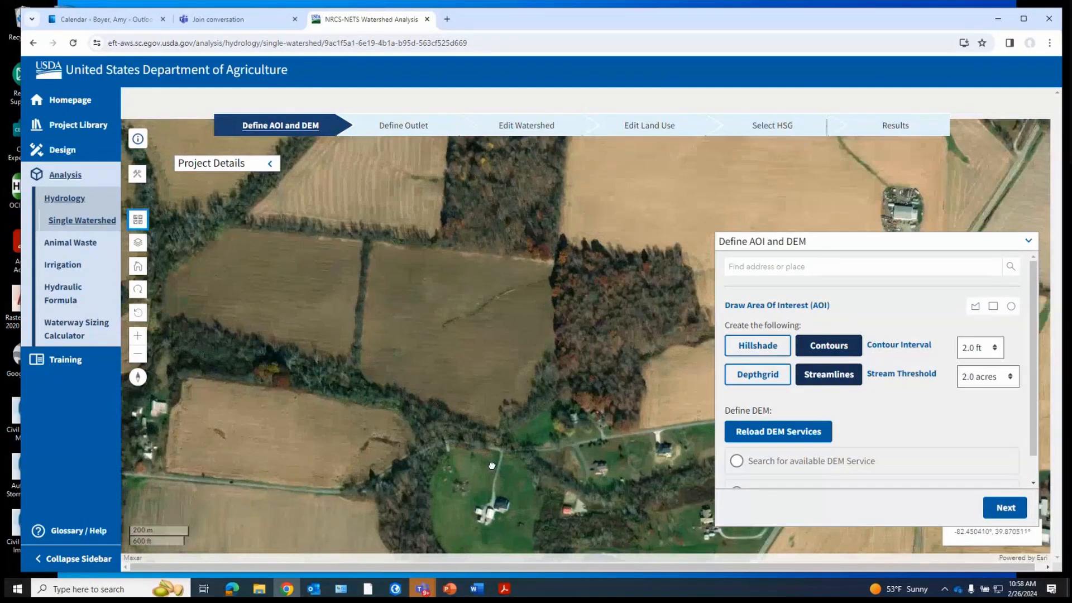
scroll(489, 426, "up", 1)
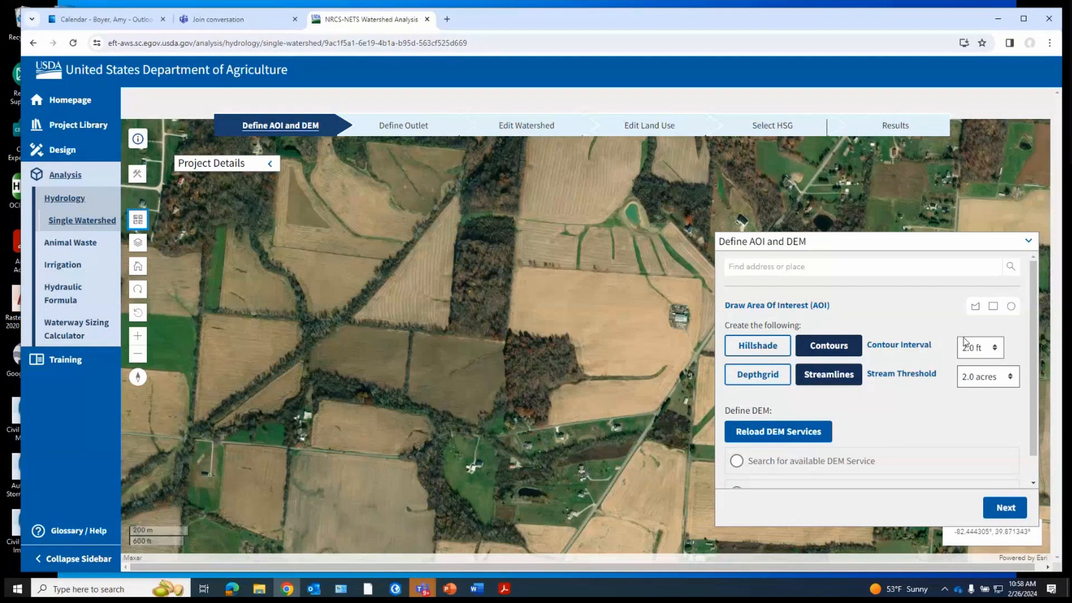
left_click(975, 307)
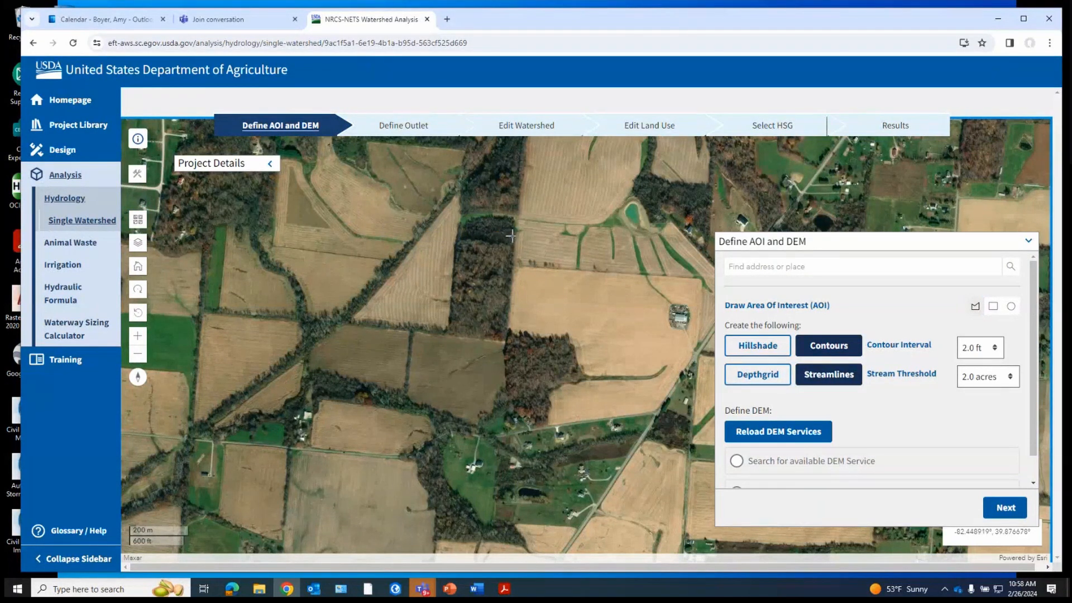
left_click(341, 238)
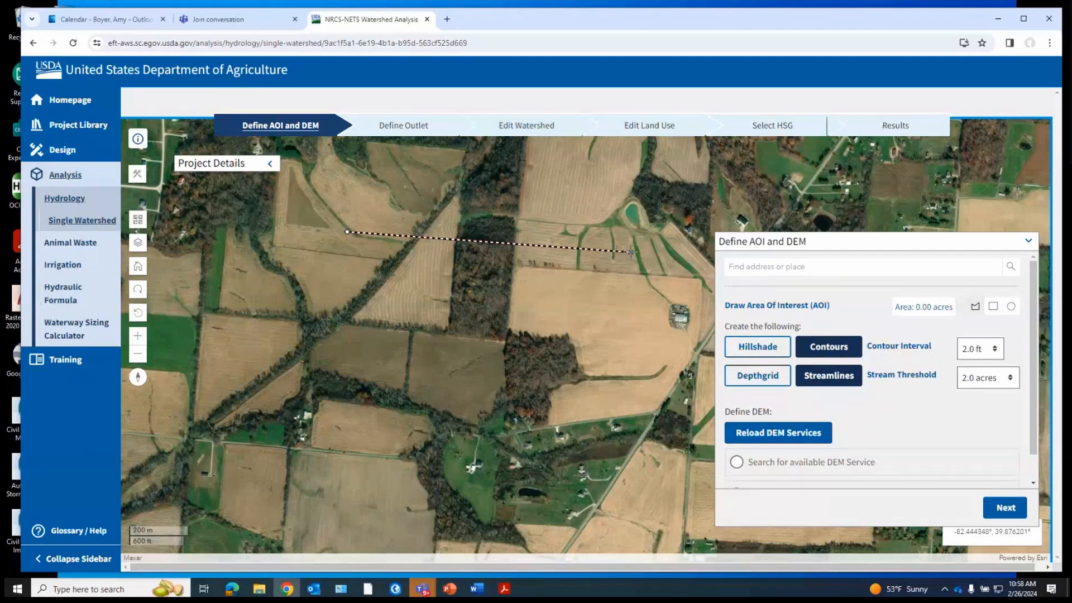
left_click(630, 252)
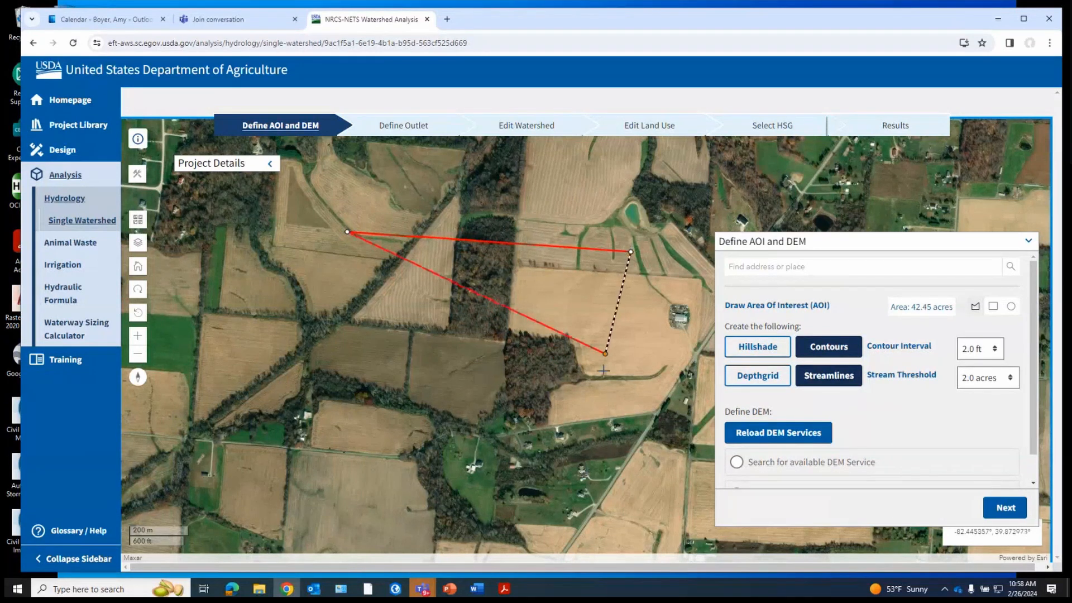
left_click(597, 448)
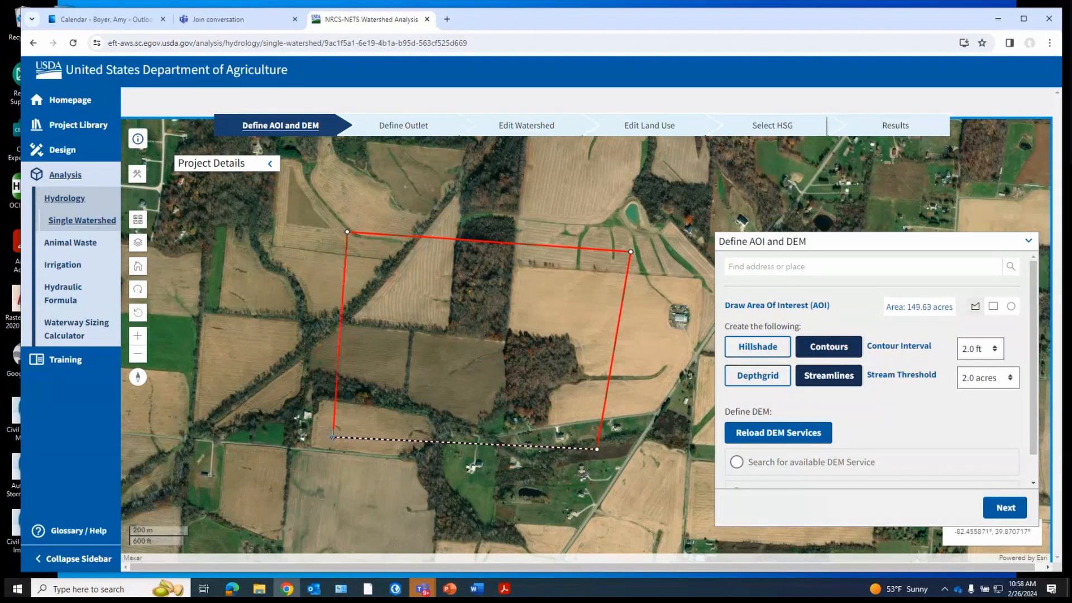
double_click(334, 434)
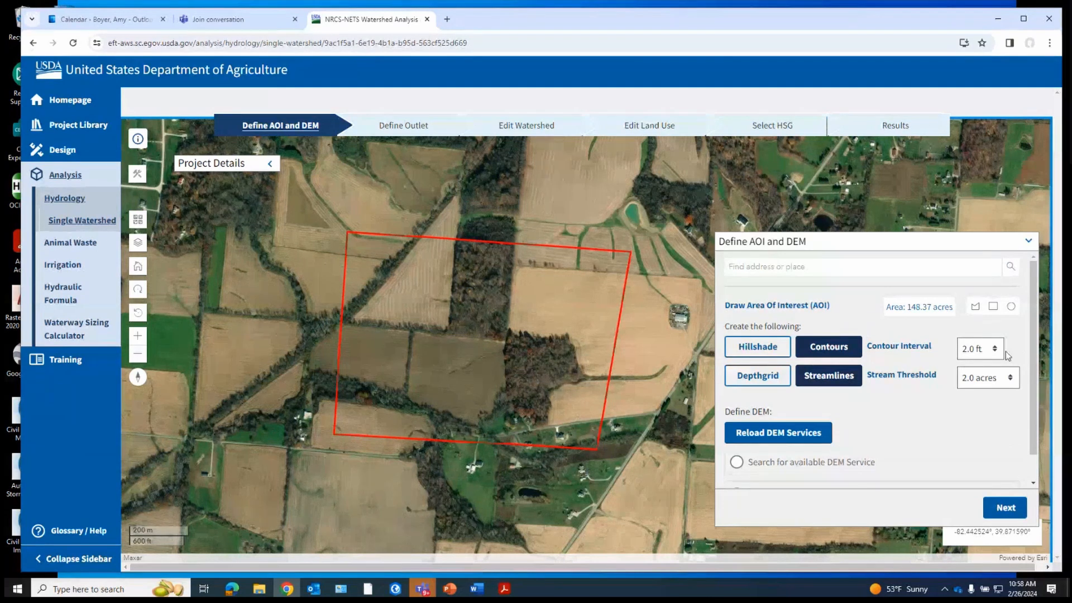
Set the contour interval to 1.0 ft.
left_click(981, 348)
left_click(977, 378)
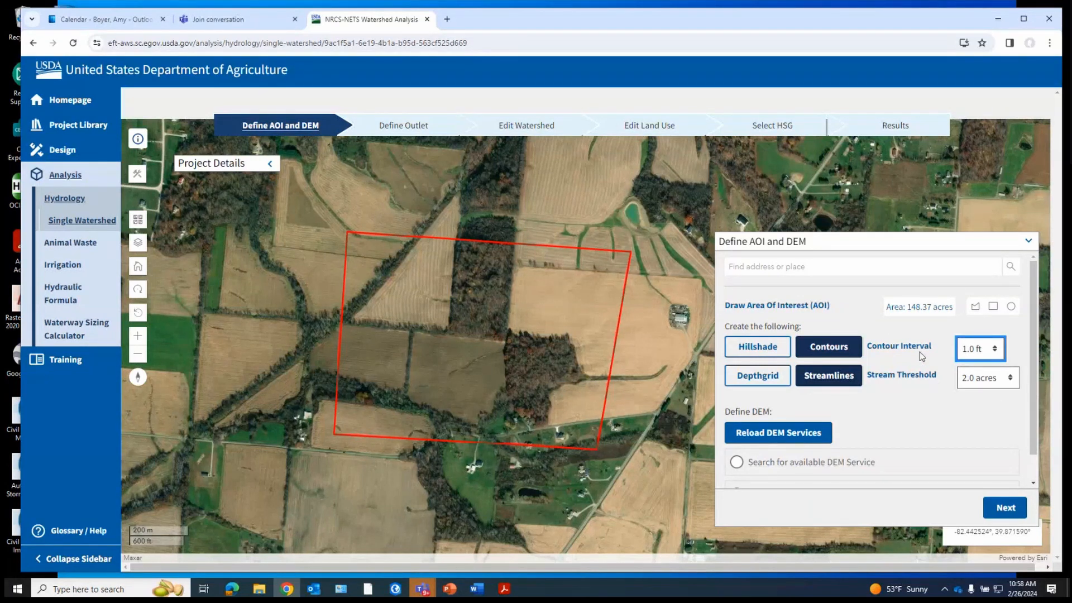
scroll(824, 427, "down", 1)
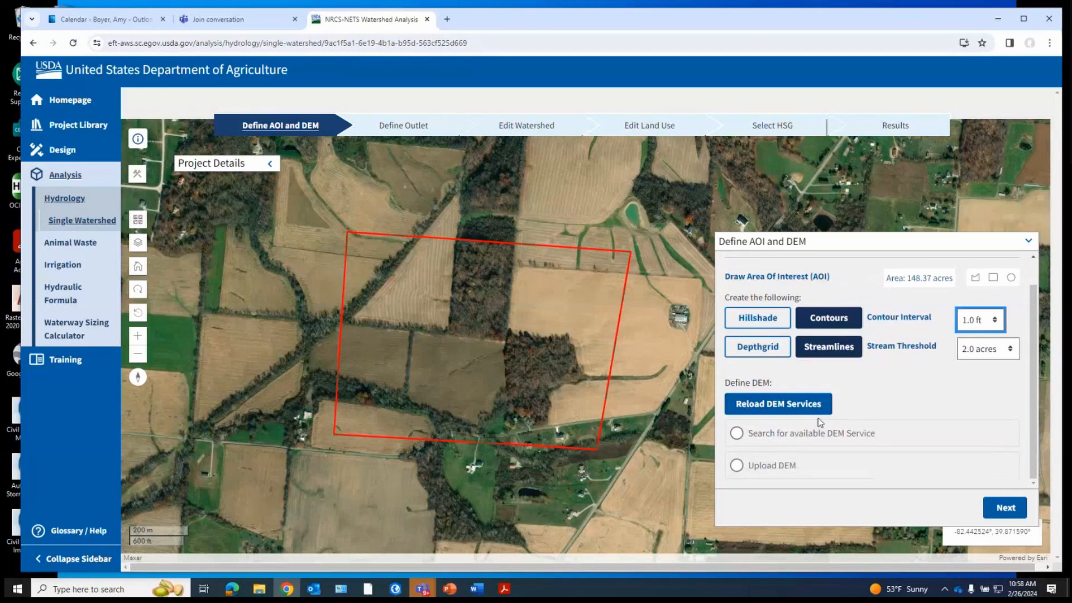
left_click(898, 244)
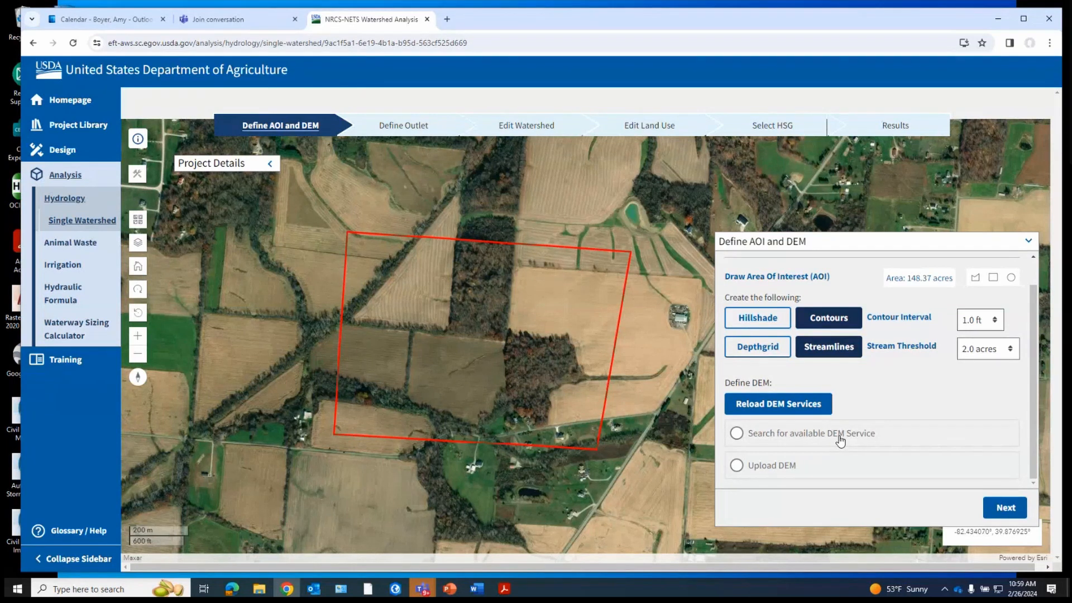
Choose the available USDA bare earth 3m DEM service as the elevation source and proceed to defining the outlet.
left_click(737, 434)
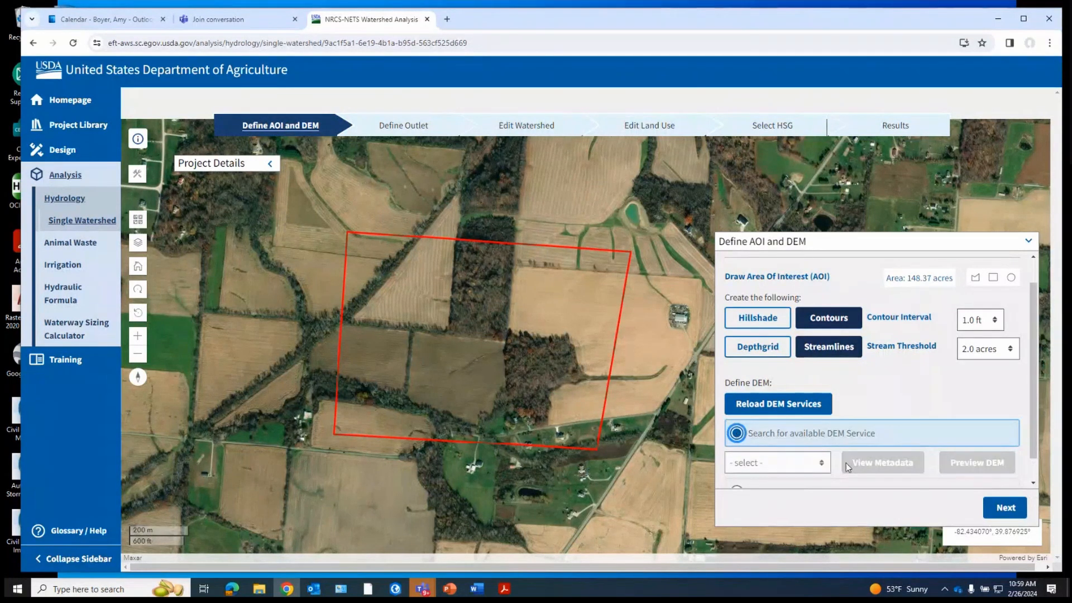
left_click(822, 464)
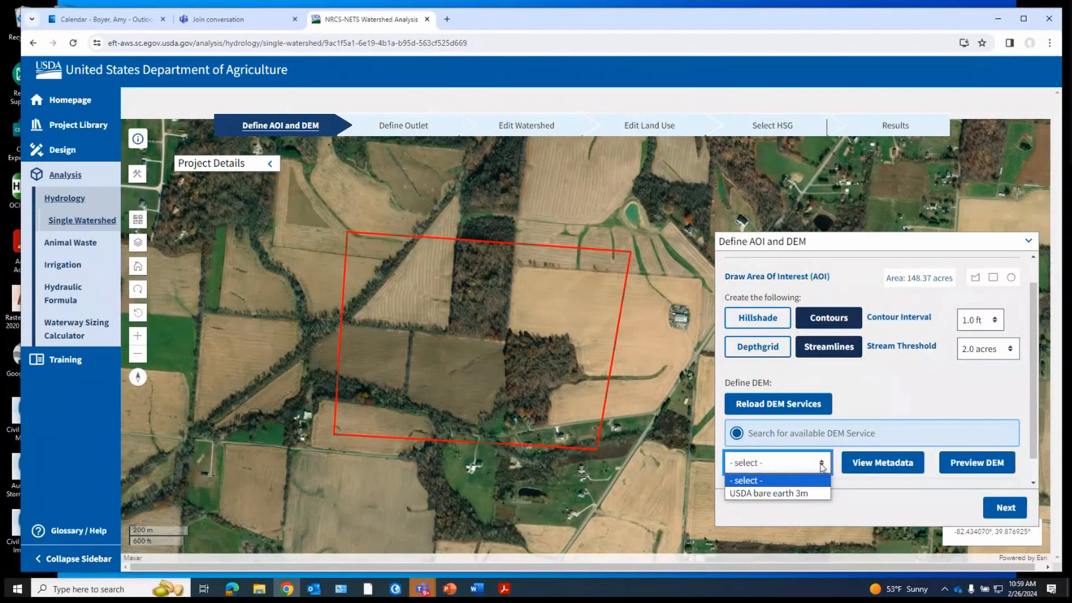
left_click(792, 493)
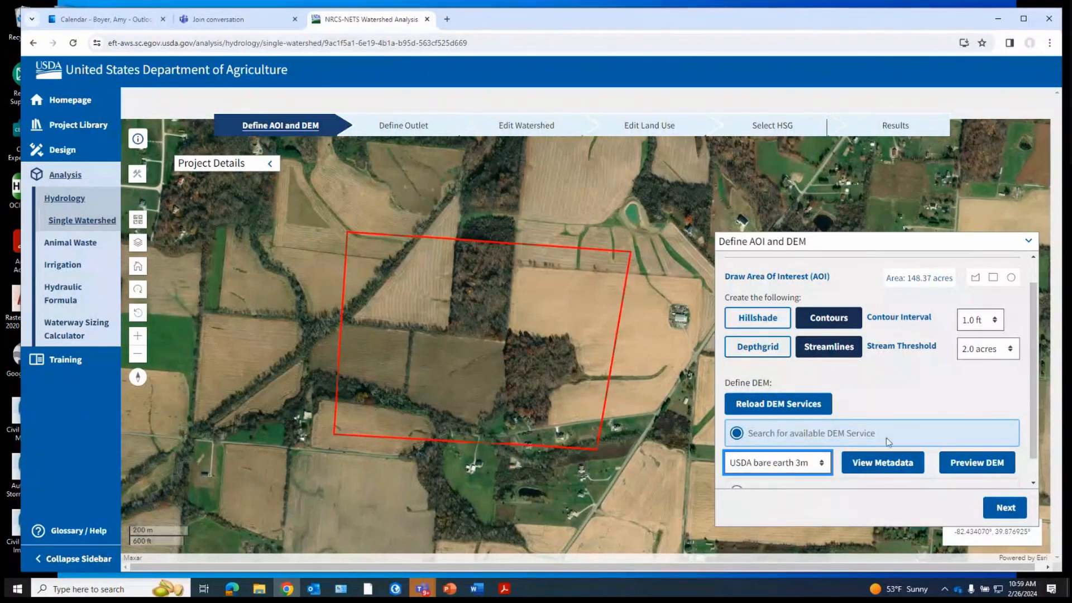
scroll(553, 246, "down", 1)
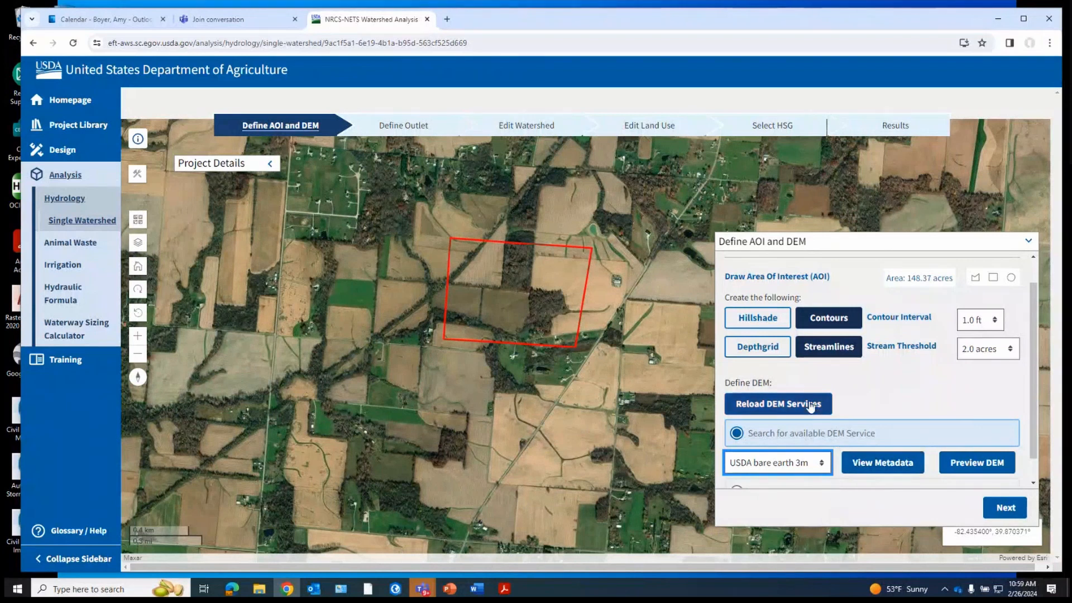
scroll(879, 363, "down", 1)
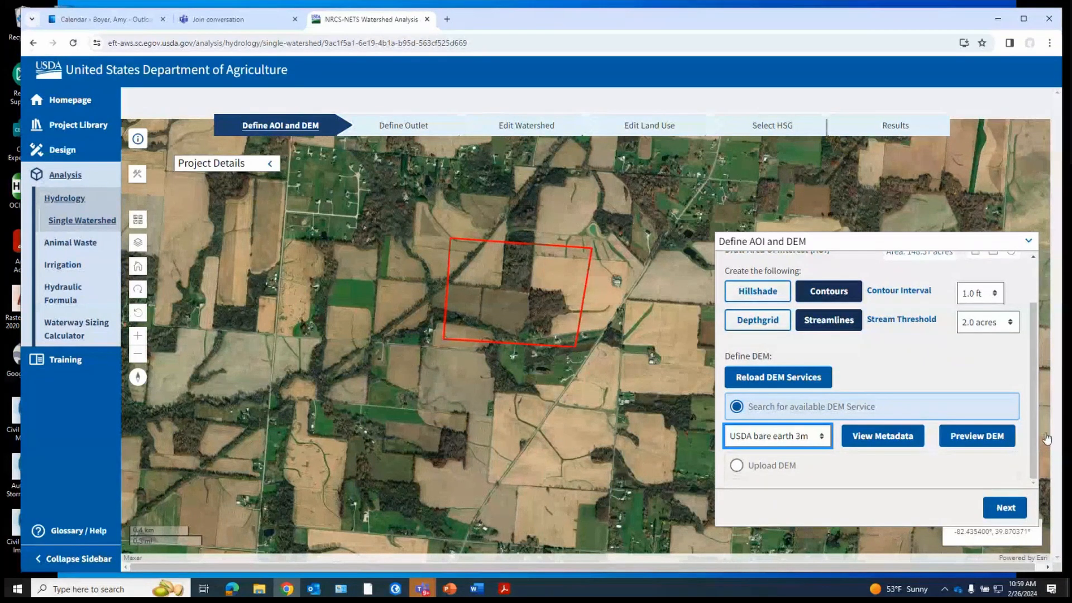
left_click(1000, 509)
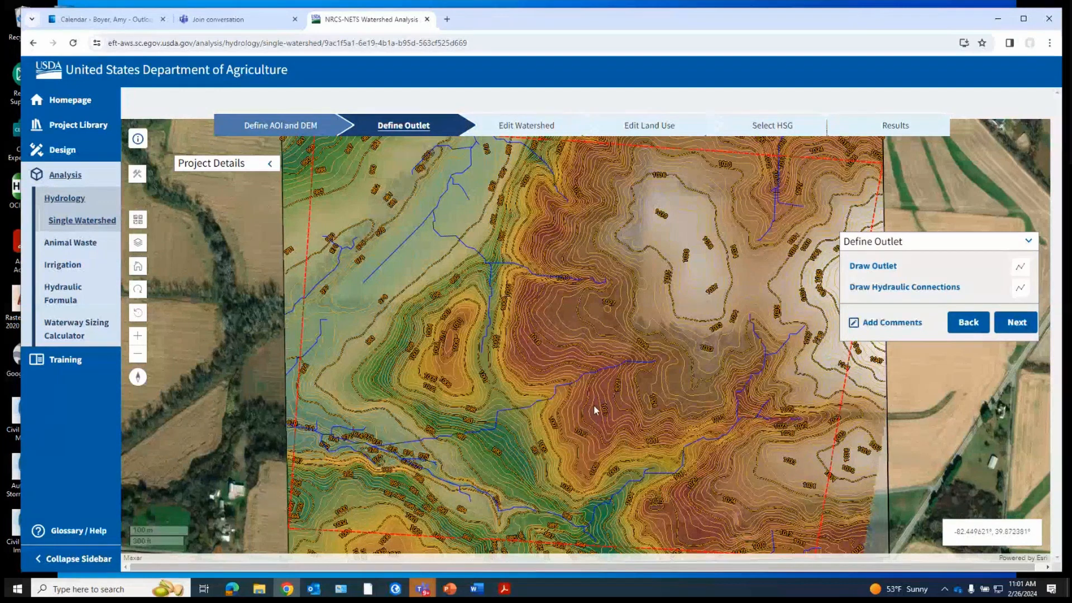
Hide the DEM layers in the Watershed Analysis group, including DEM (clipped), to work over the imagery with contours and streams.
left_click(140, 242)
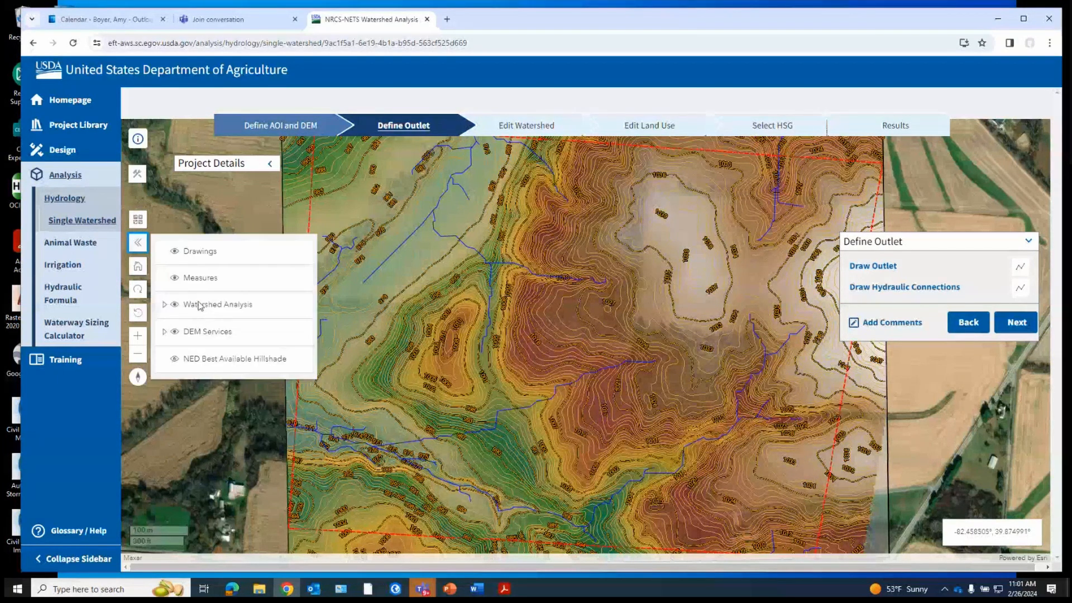
left_click(166, 305)
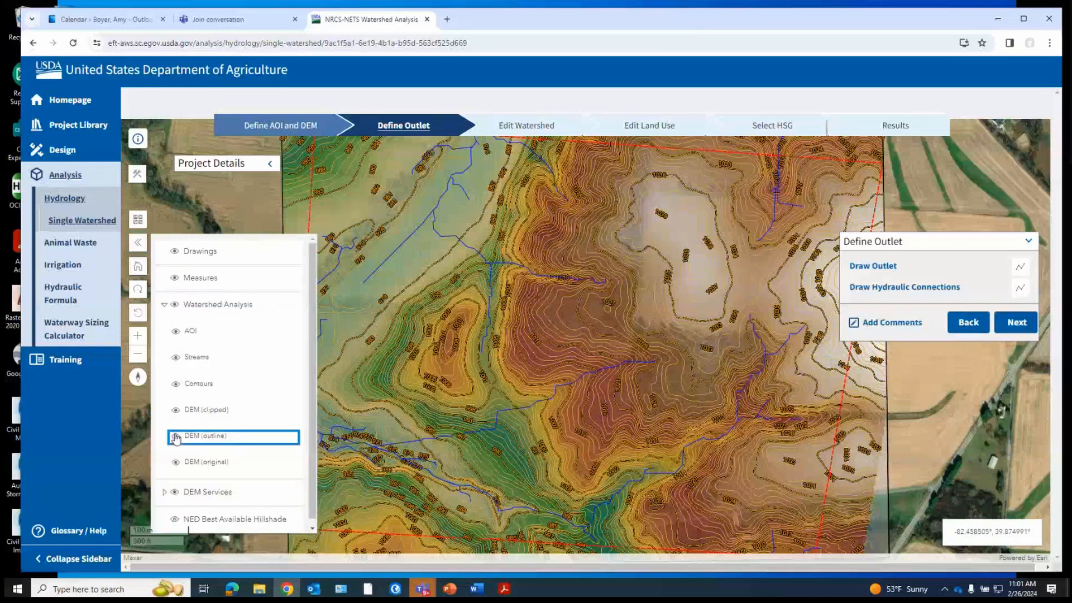
left_click(176, 463)
left_click(176, 411)
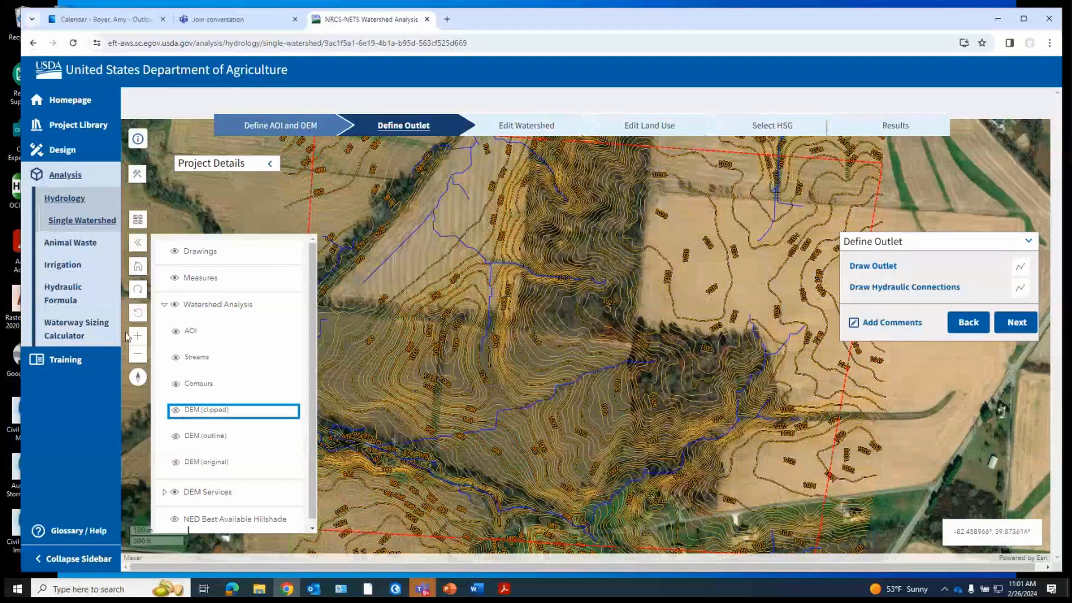
left_click(138, 244)
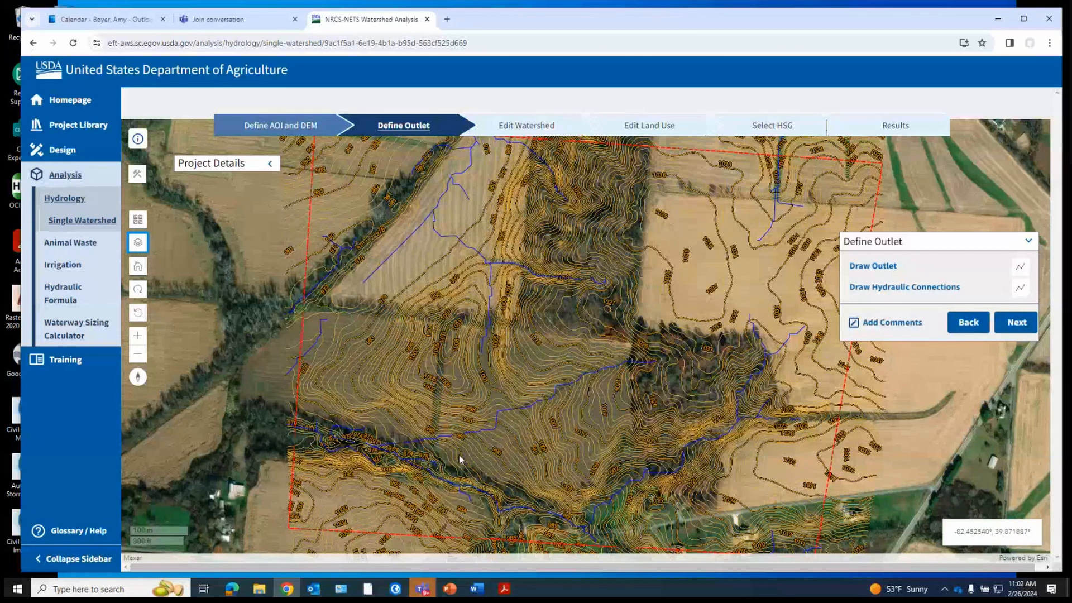
Draw a short outlet line across the stream just east of the north-south tree line and proceed to editing the watershed.
scroll(459, 454, "up", 3)
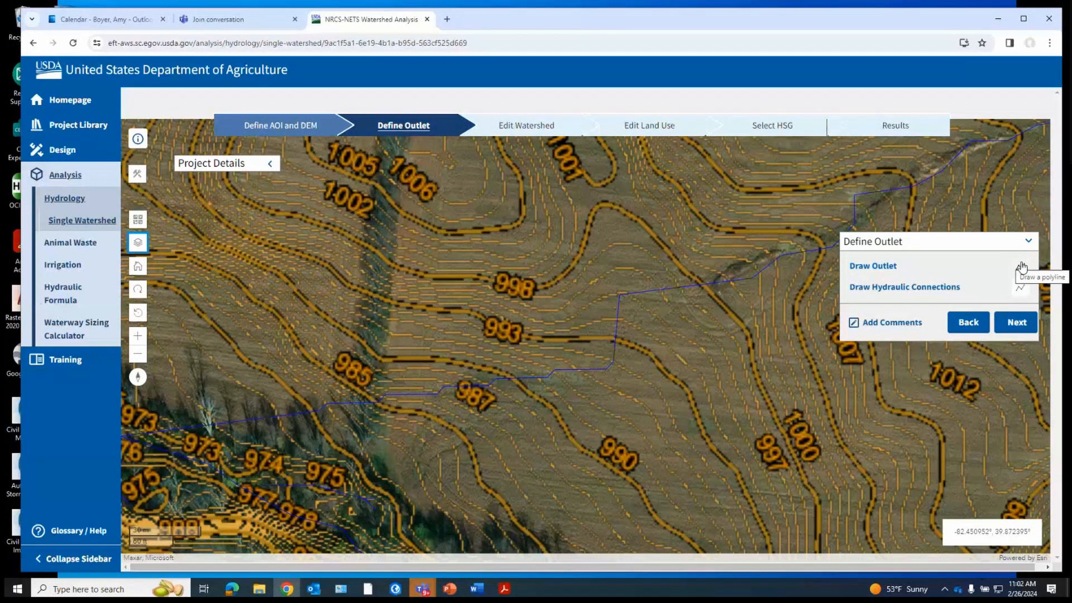
left_click(1022, 267)
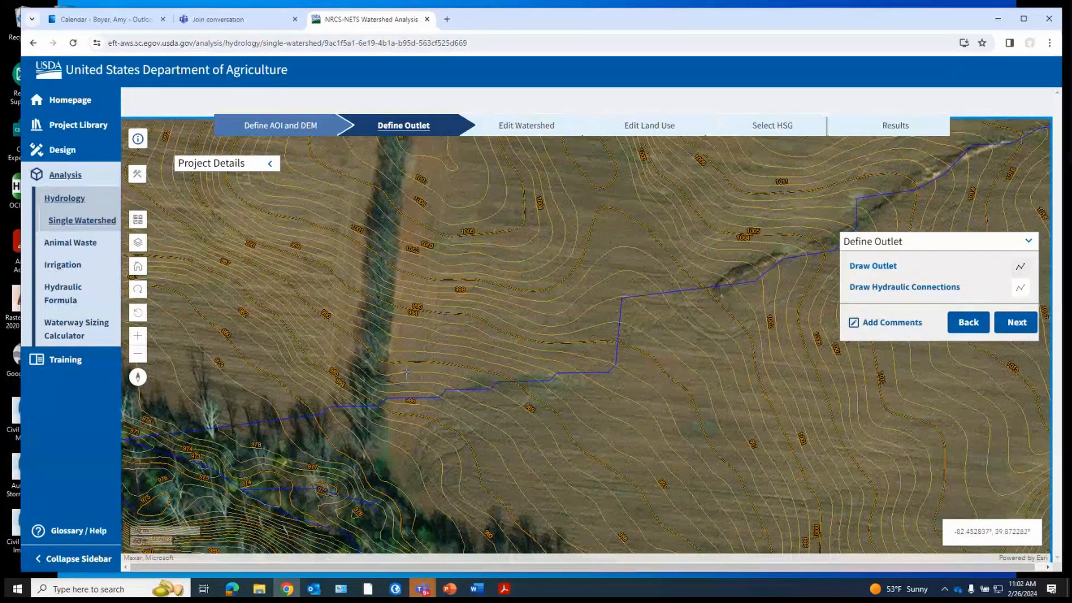
left_click(406, 372)
double_click(441, 432)
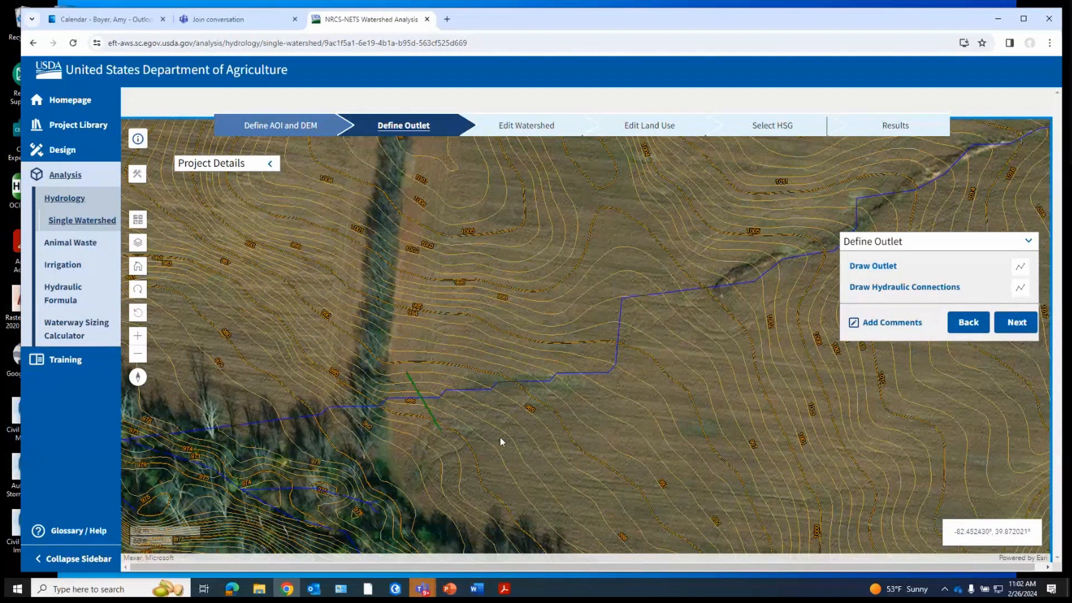
left_click(1017, 323)
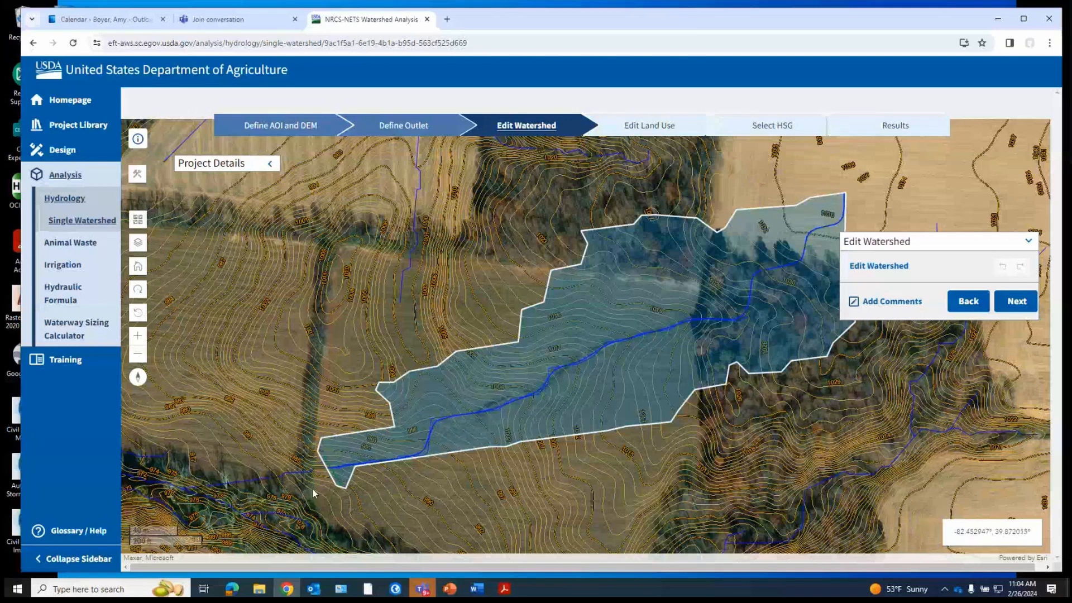
Reshape the watershed's northwest boundary near the outlet by moving its inward vertices outward to remove the notch, and proceed to editing land use.
scroll(316, 489, "up", 1)
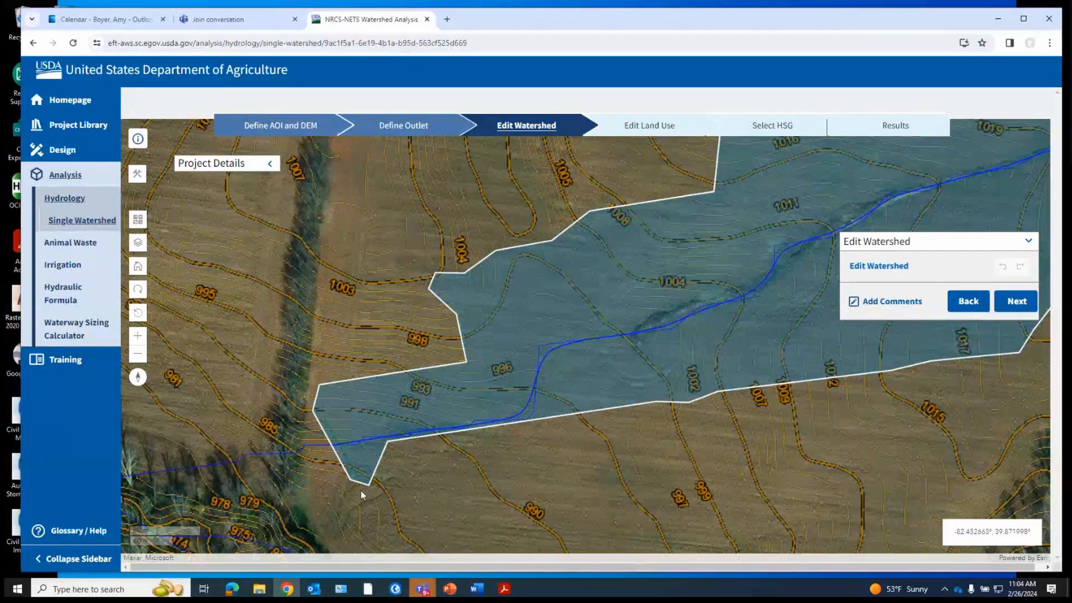
scroll(324, 501, "down", 1)
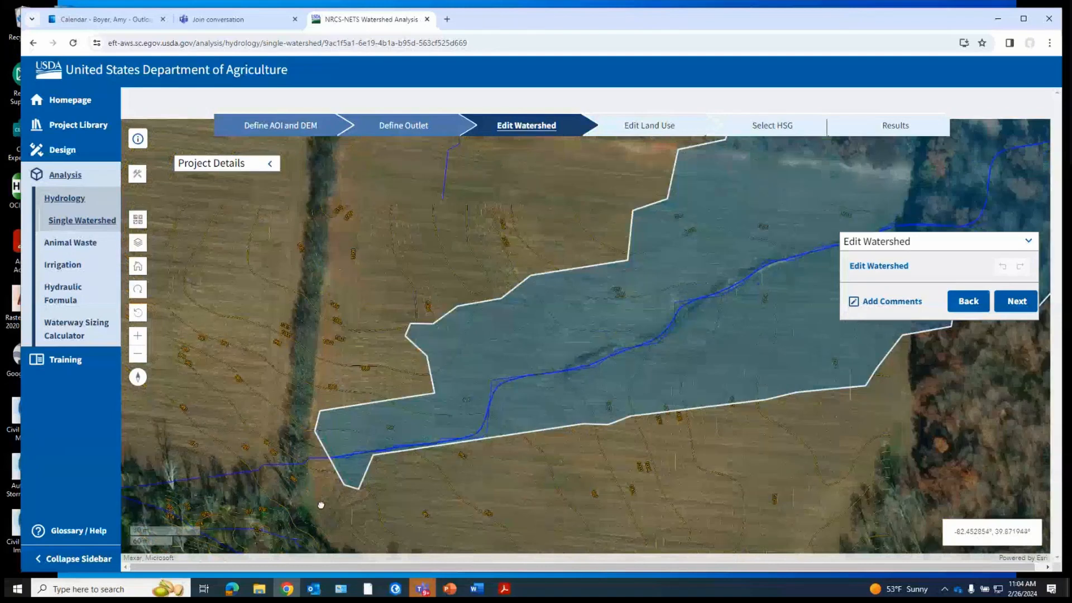
scroll(320, 504, "up", 1)
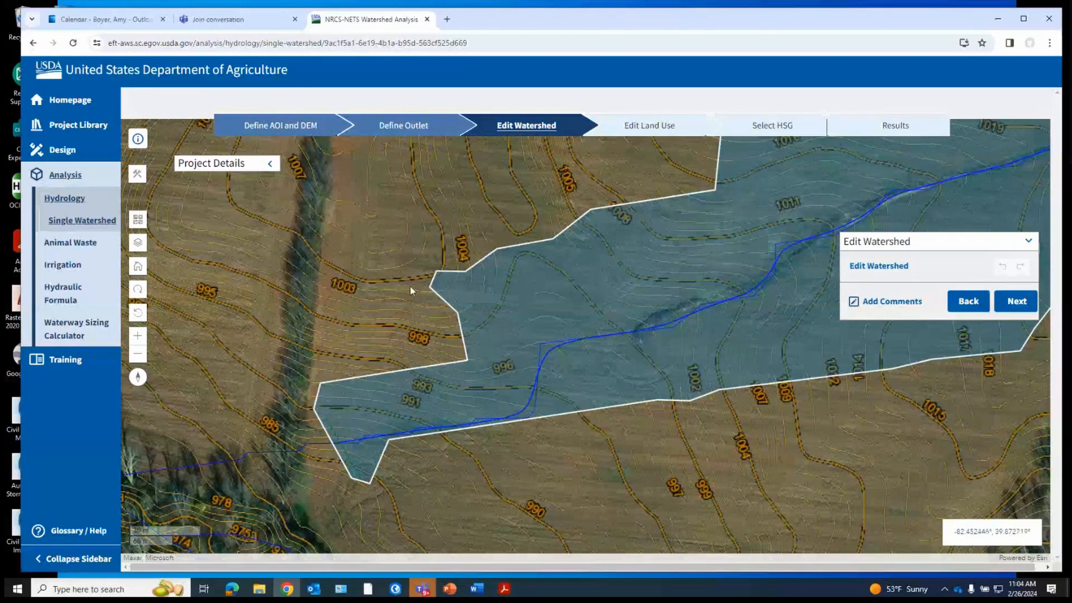
left_click(464, 360)
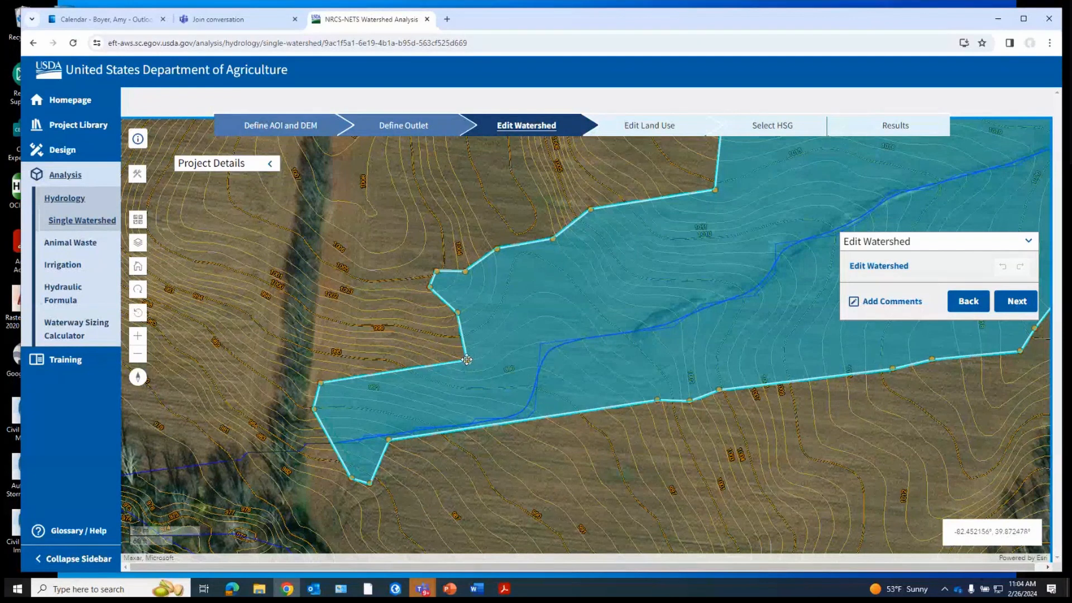
left_click_drag(467, 361, 357, 336)
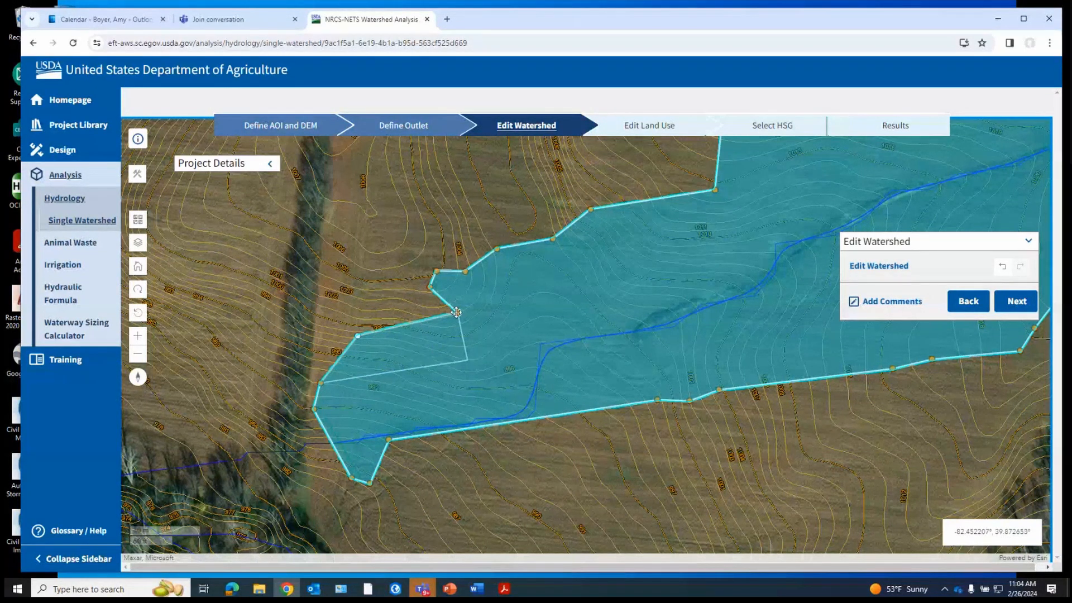
left_click_drag(456, 312, 410, 273)
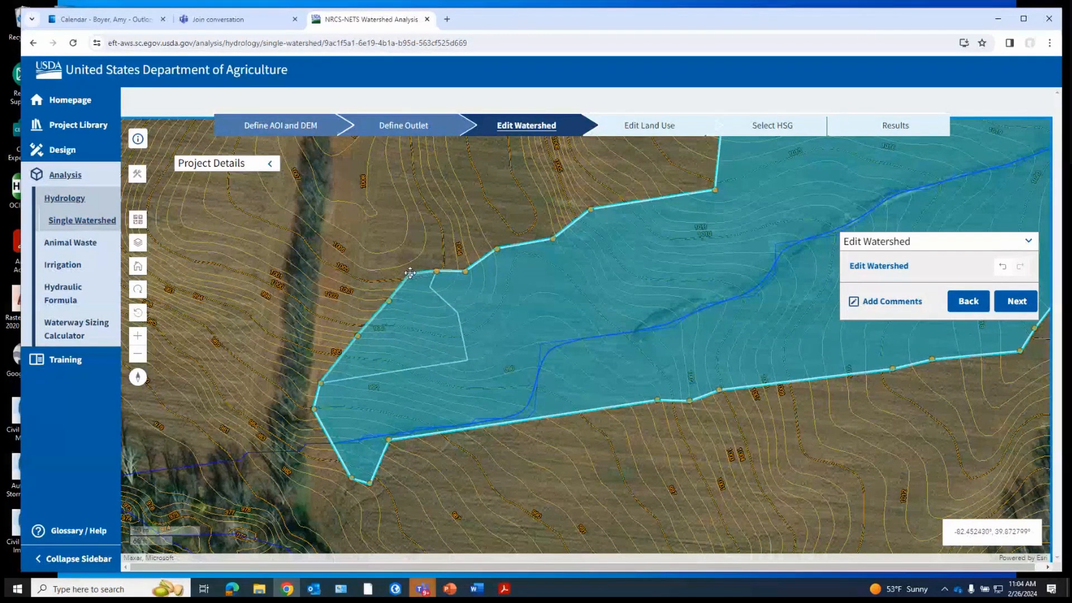
scroll(383, 394, "down", 1)
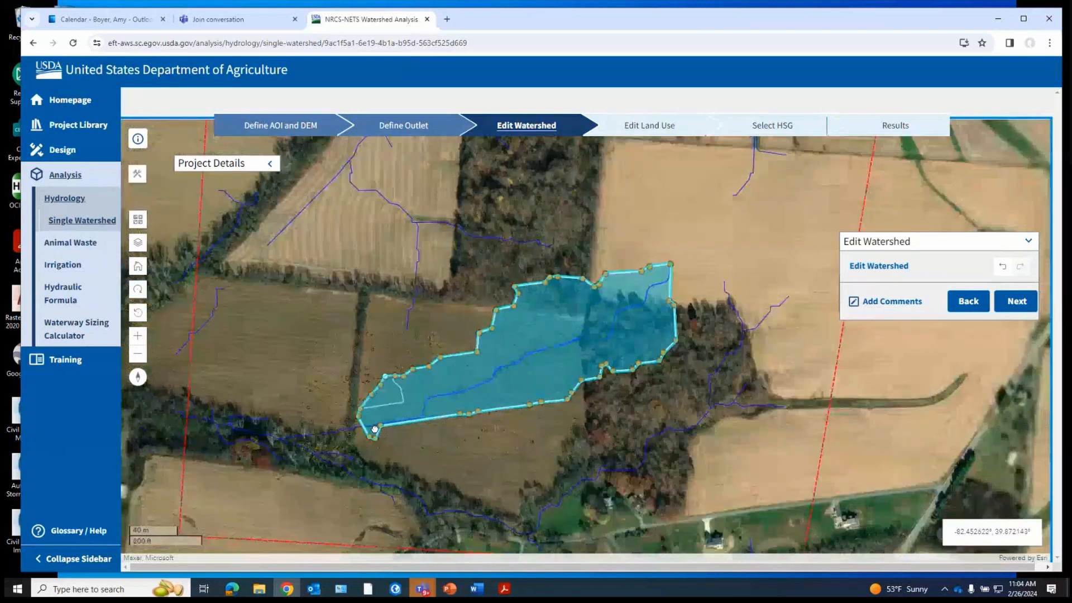
scroll(486, 392, "up", 2)
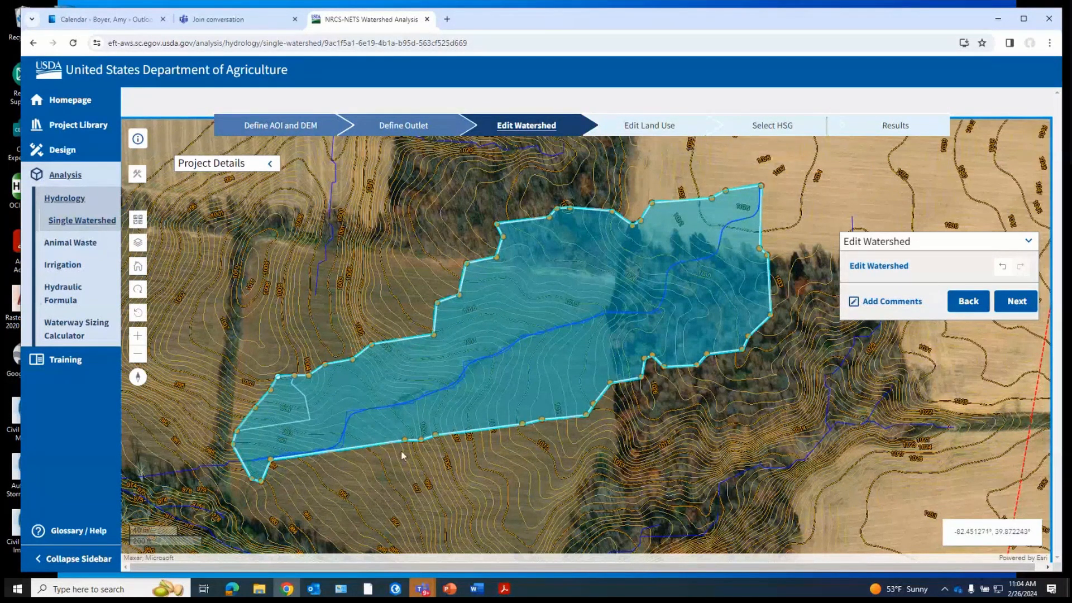
left_click(1017, 301)
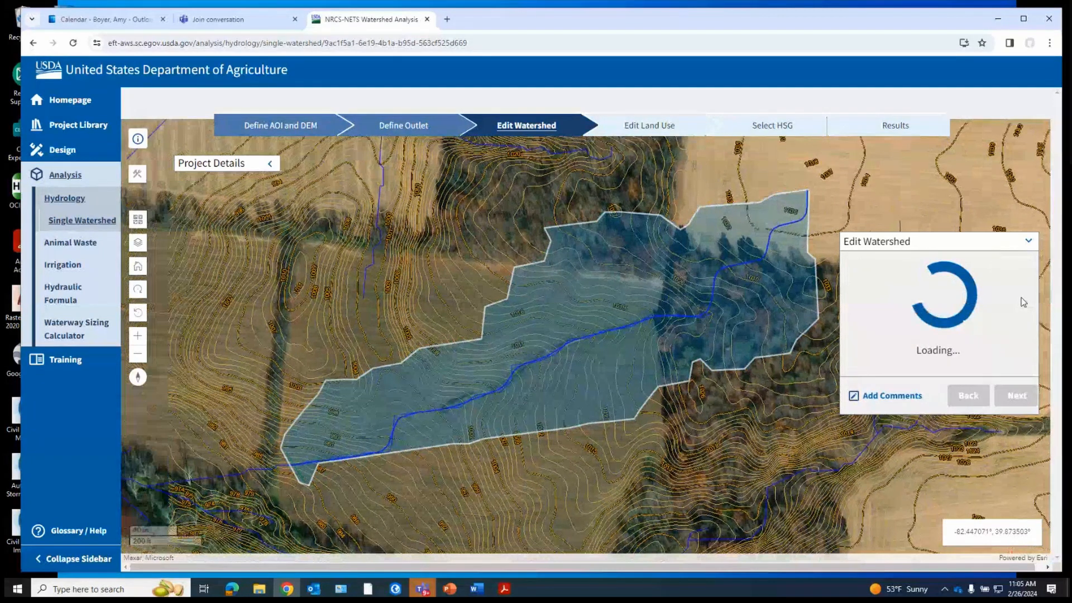
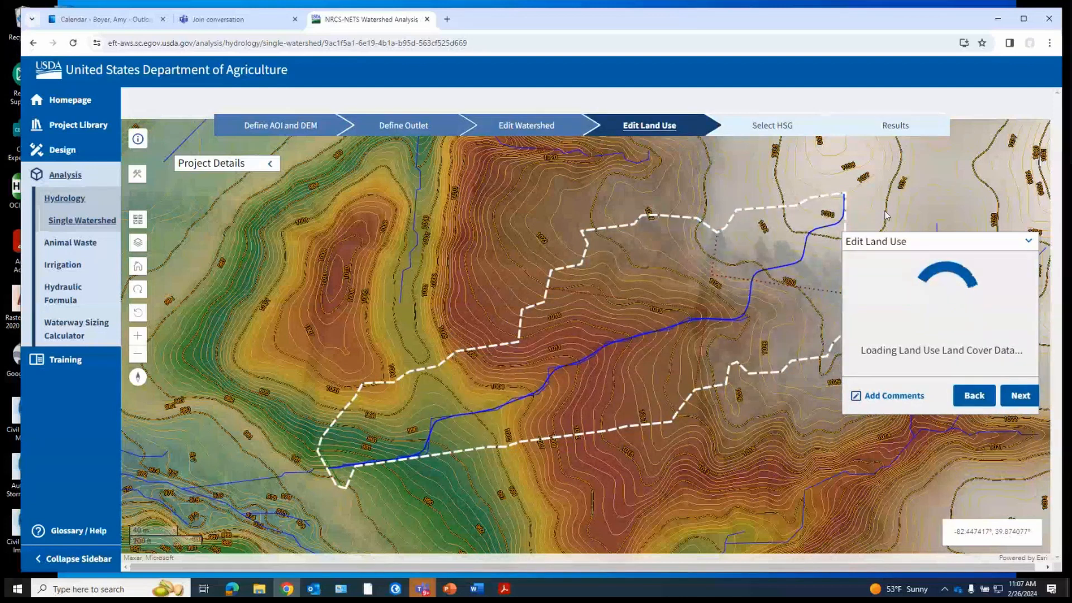
Hide the DEM (outline) and DEM (clipped) layers on the land use map.
left_click(138, 242)
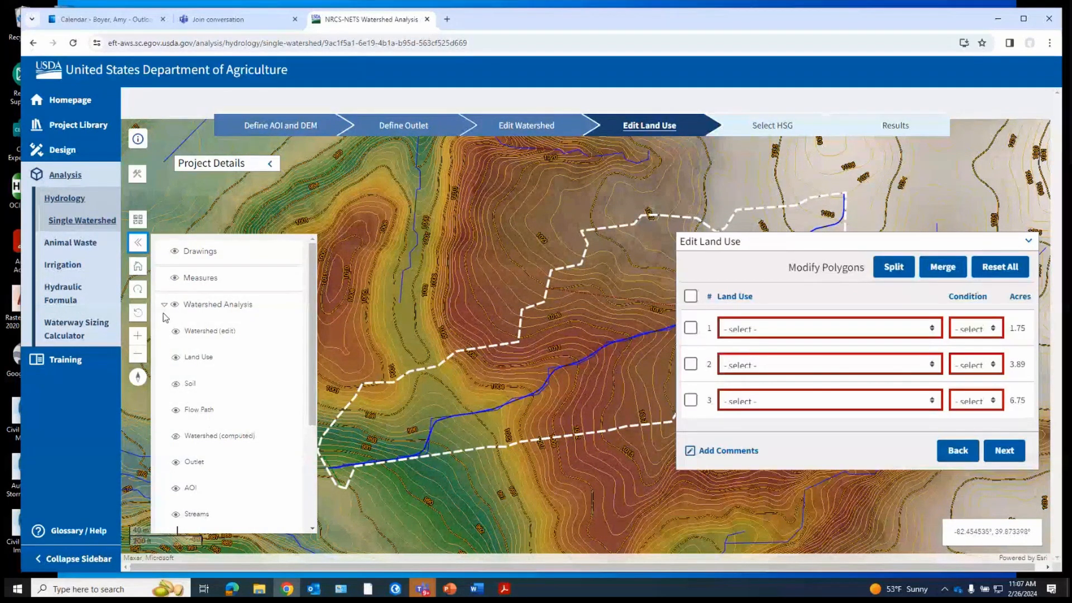
scroll(178, 391, "down", 3)
left_click(177, 431)
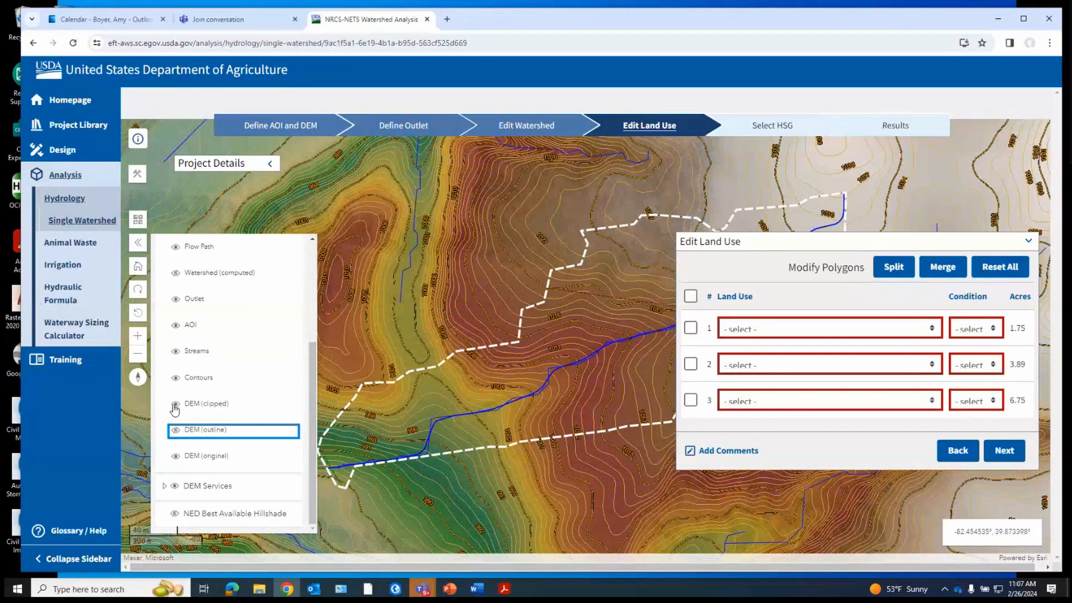
left_click(175, 405)
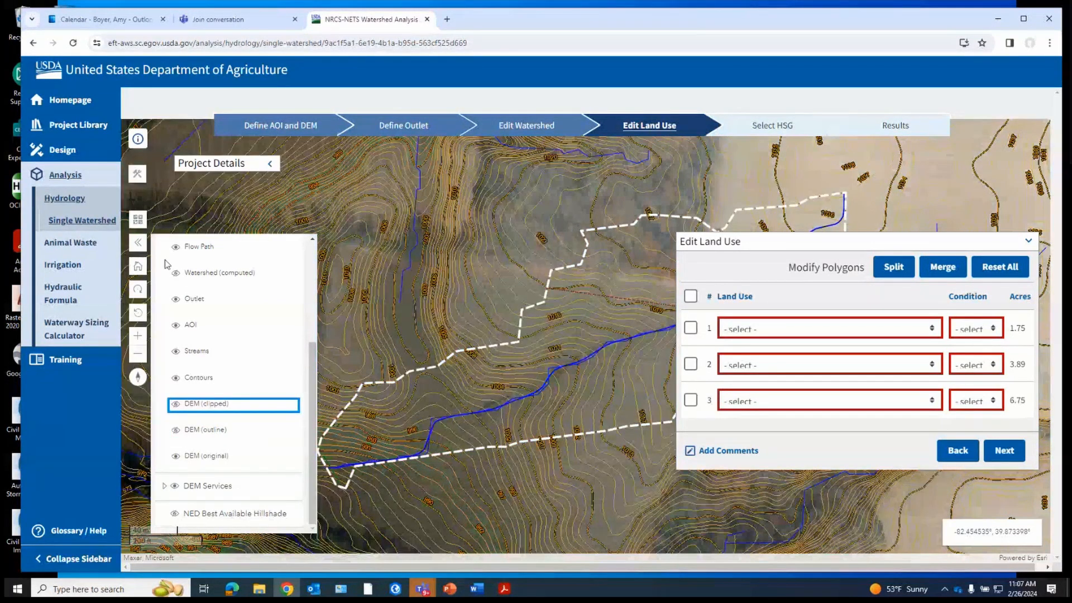
left_click(137, 242)
Split land use polygon 1 along the field and woodland edge, leaving about 1.12 acres of northeastern field and 0.63 acres of woods.
scroll(263, 262, "down", 1)
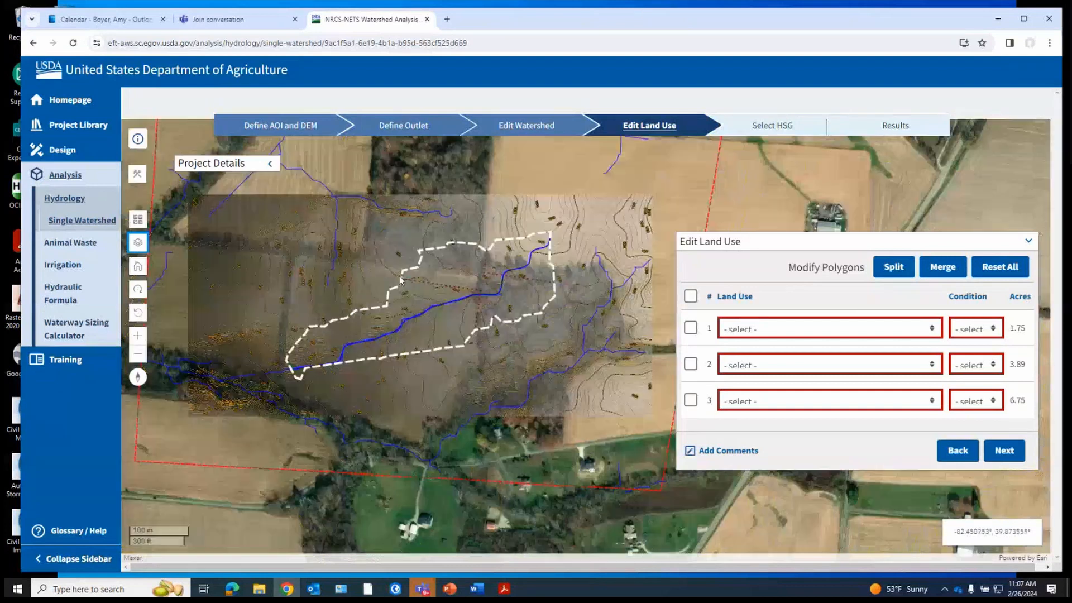
scroll(455, 269, "up", 1)
scroll(455, 269, "up", 2)
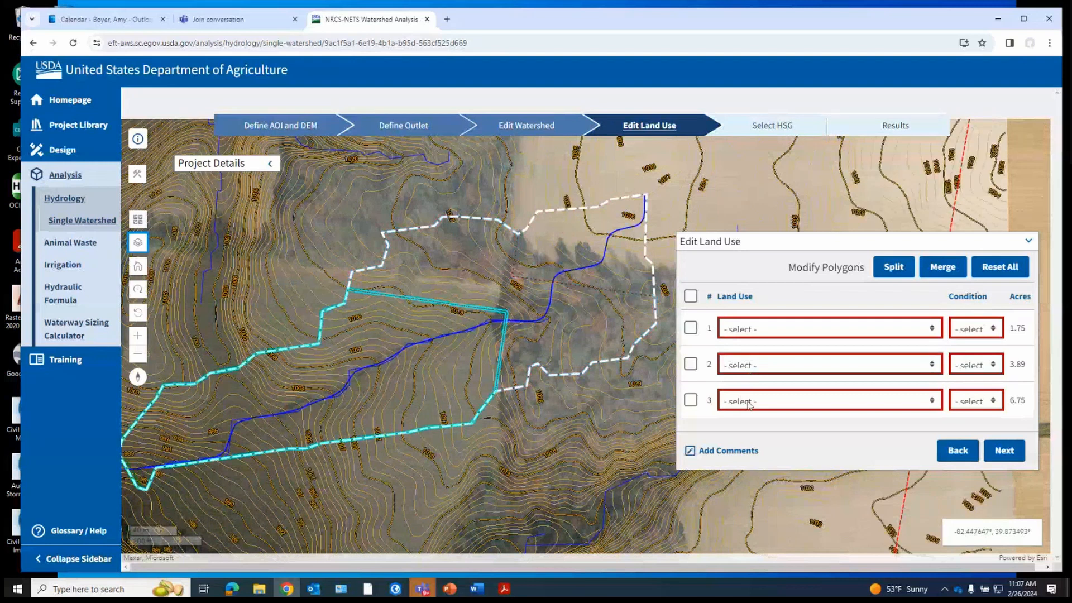
left_click(897, 271)
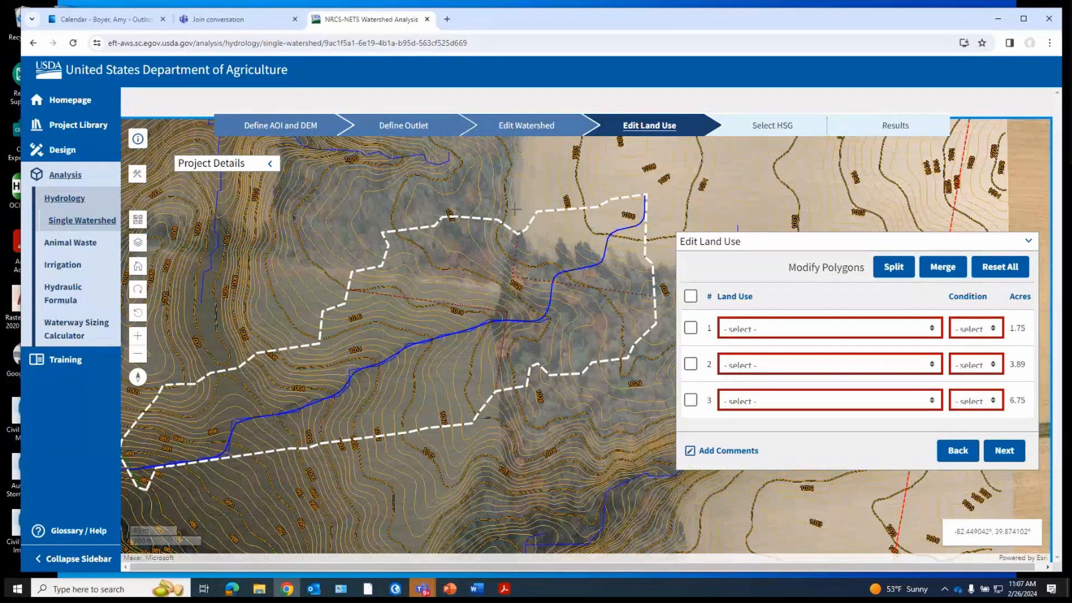
left_click(511, 209)
left_click(528, 253)
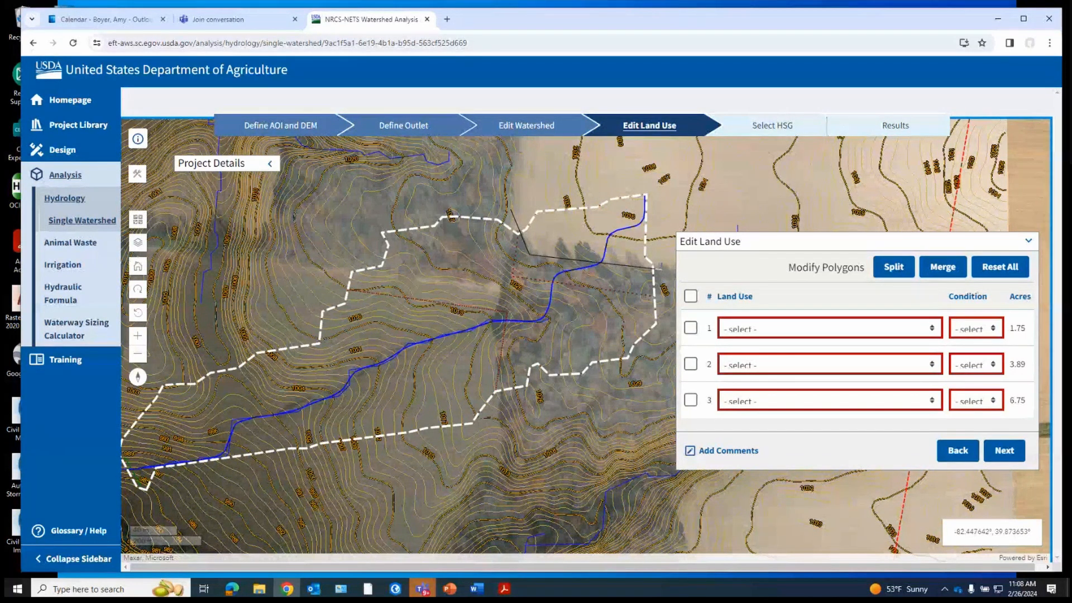
double_click(659, 269)
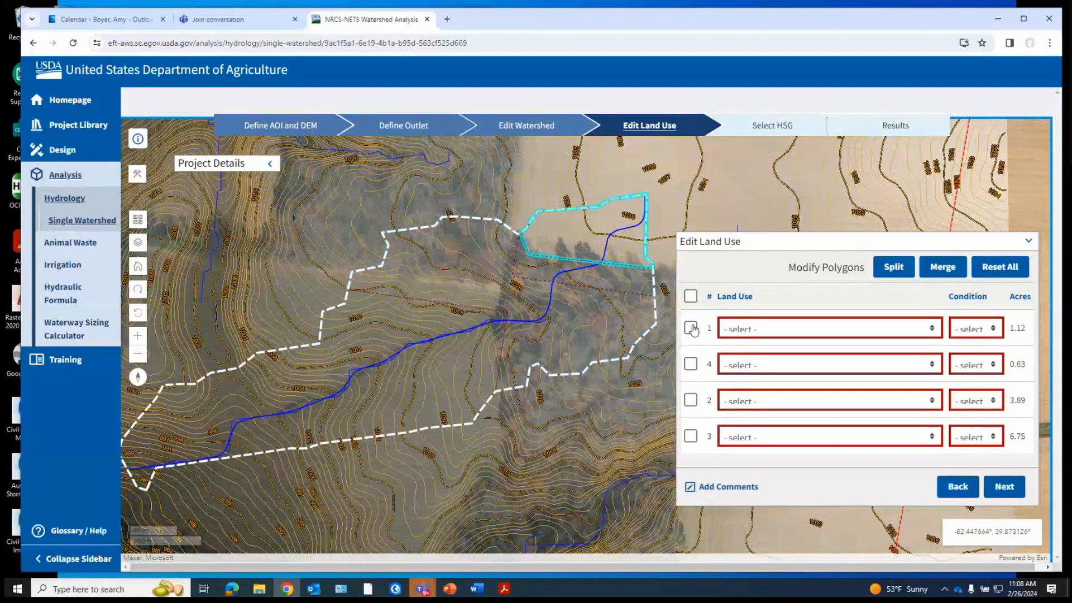
Merge land use polygons 4 and 2 into a single woodland polygon.
left_click(691, 363)
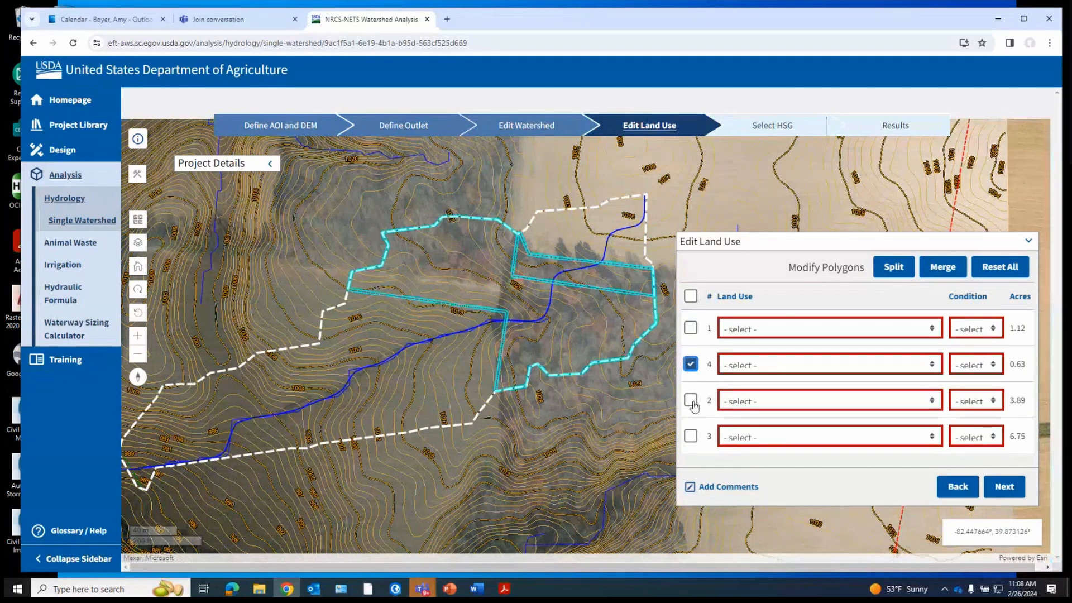
left_click(692, 400)
left_click(941, 270)
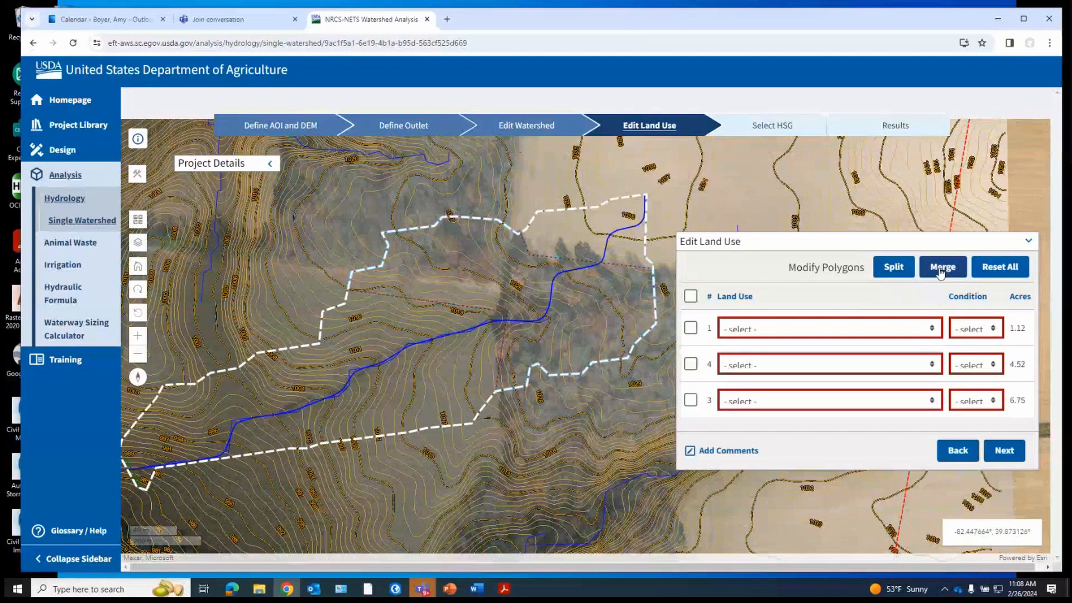
Split a field strip of about 0.61 acres off woodland polygon 4 along the southern edge of the northwestern woods.
left_click(893, 268)
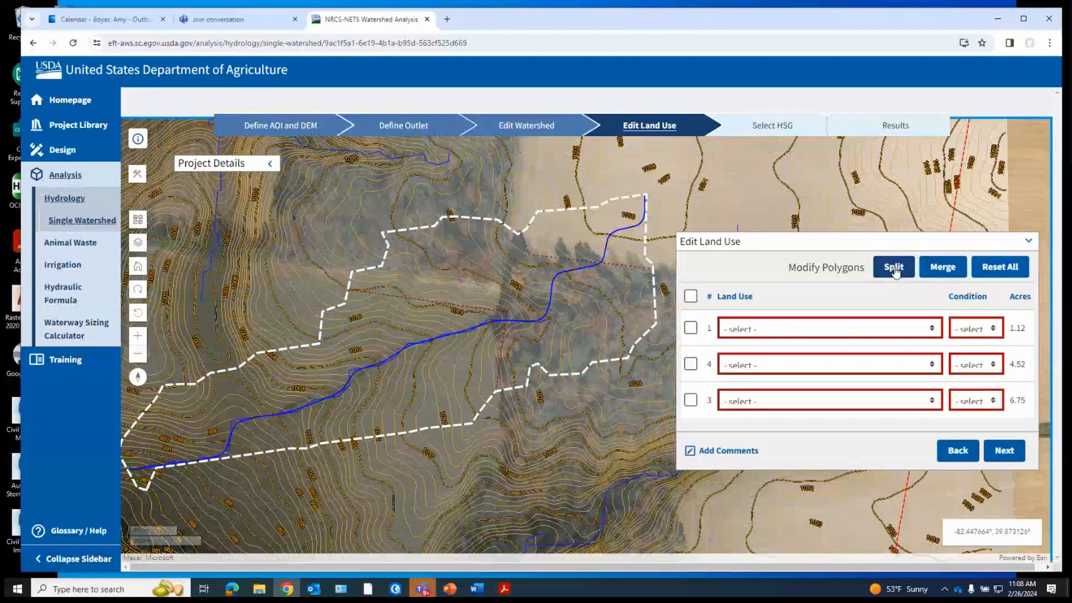
left_click(341, 267)
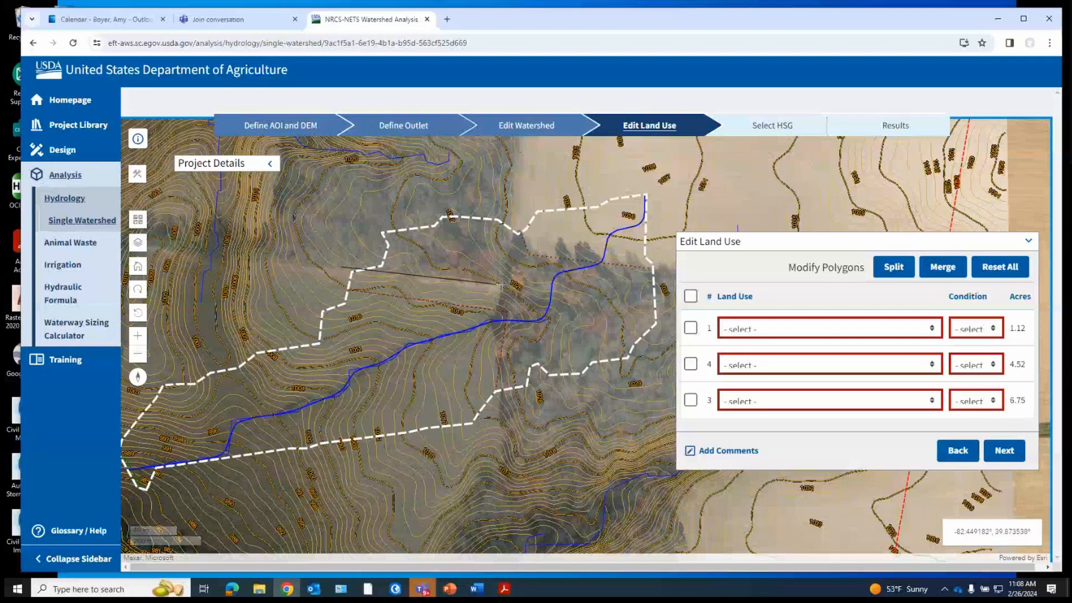
double_click(501, 285)
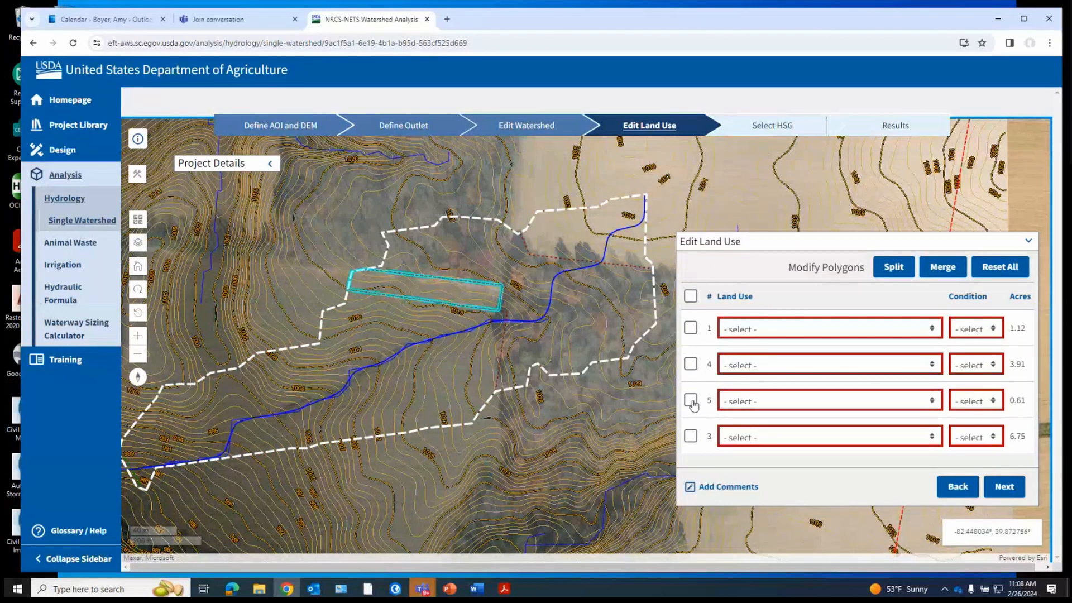
Merge the split-off strip, polygon 5, with the large field polygon 3.
left_click(691, 436)
left_click(691, 399)
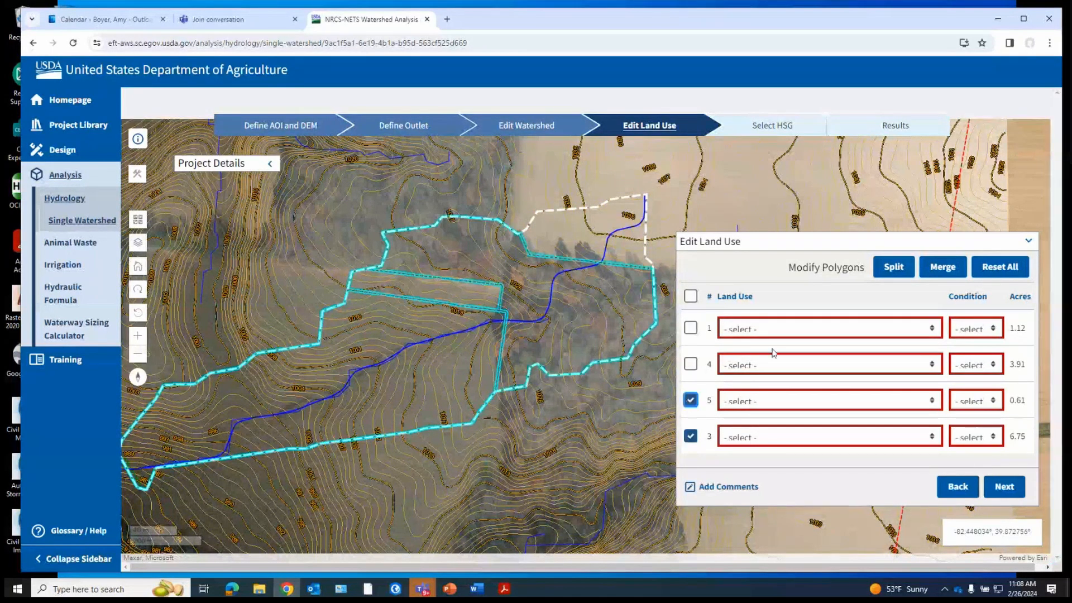
left_click(953, 268)
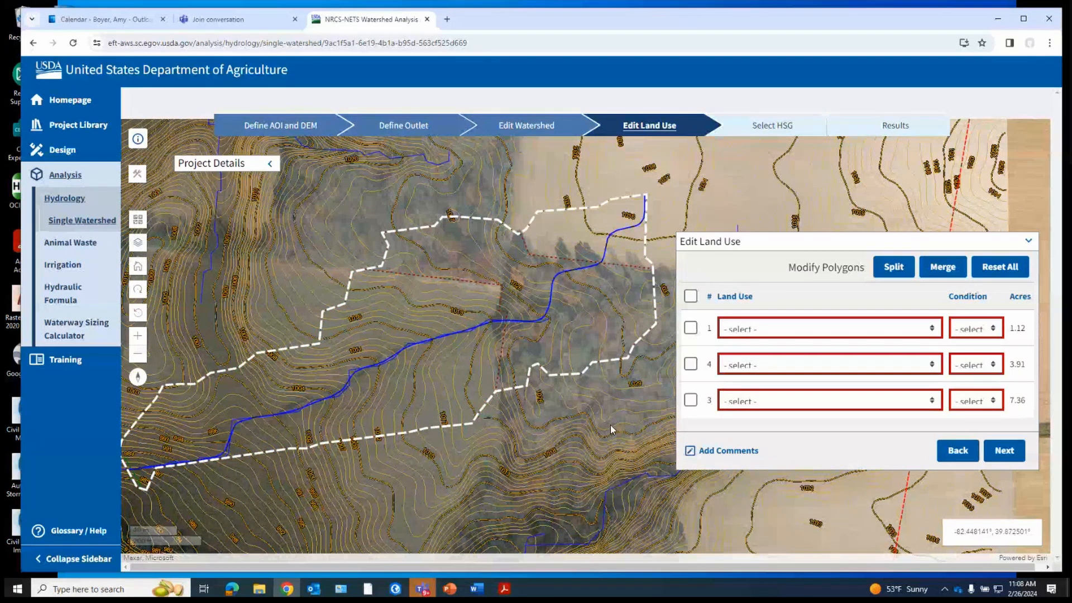
Set the land use of polygon 1 to Row crops|SR + Crop residue.
left_click(934, 333)
scroll(932, 240, "down", 4)
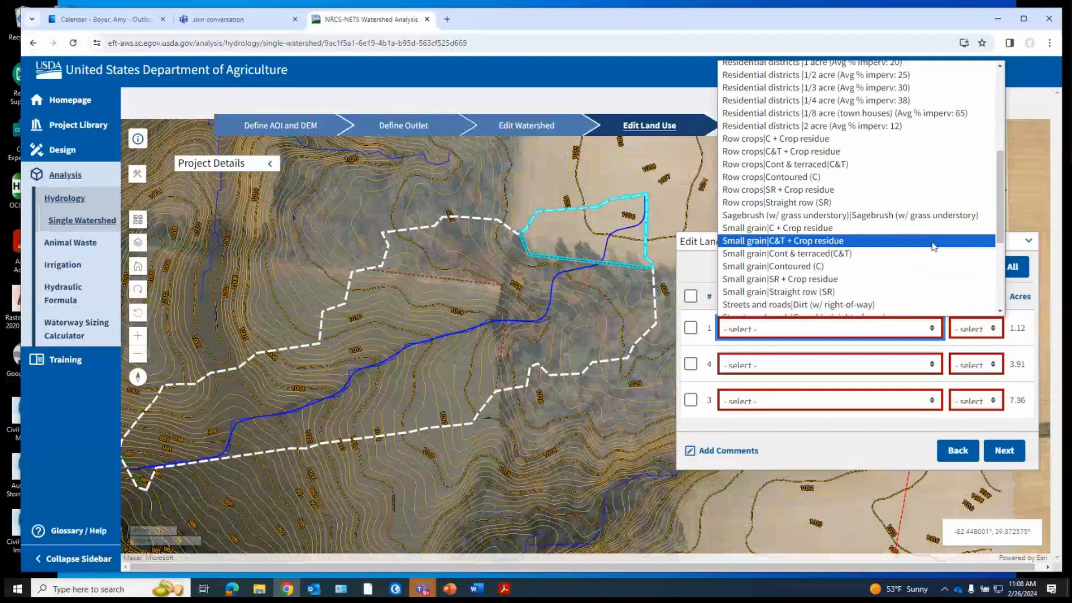
left_click(858, 193)
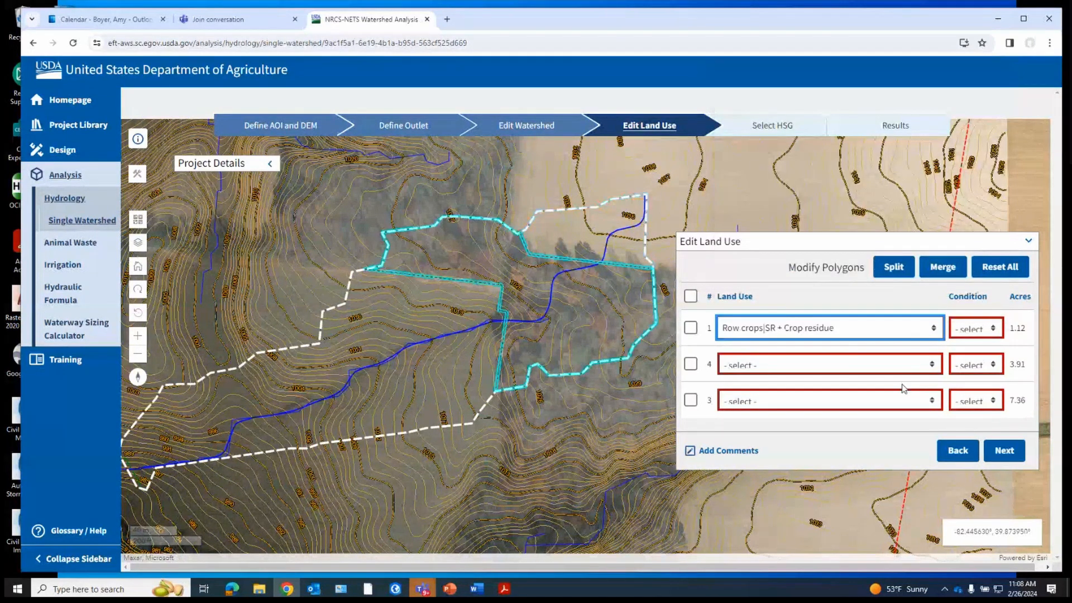
Set the land use of polygon 4 to Woods|Woods and of polygon 3 to Row crops|SR + Crop residue.
left_click(935, 366)
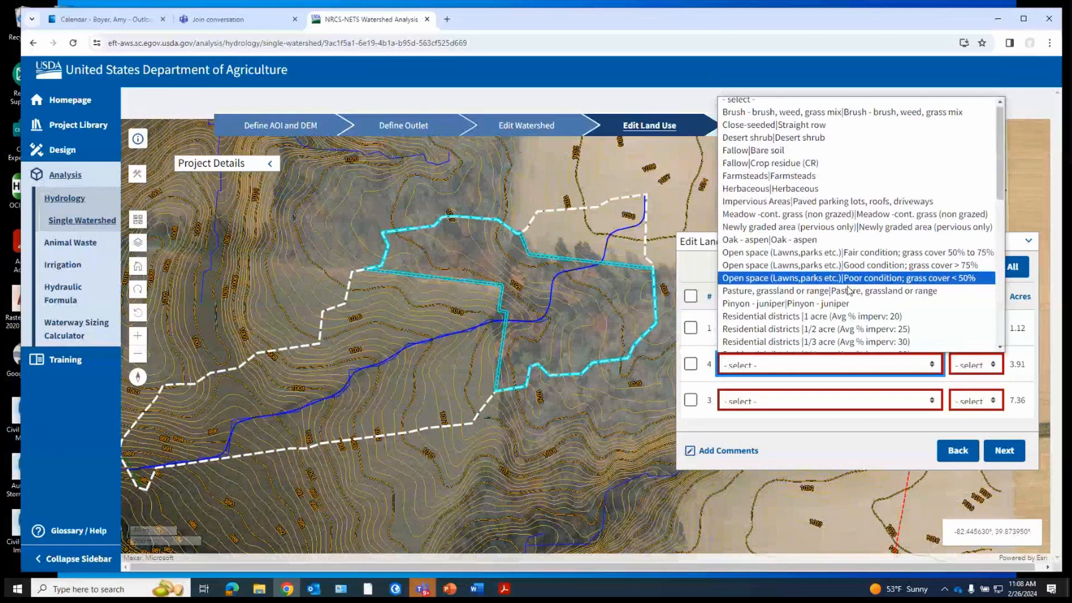
scroll(794, 299, "down", 10)
left_click(794, 299)
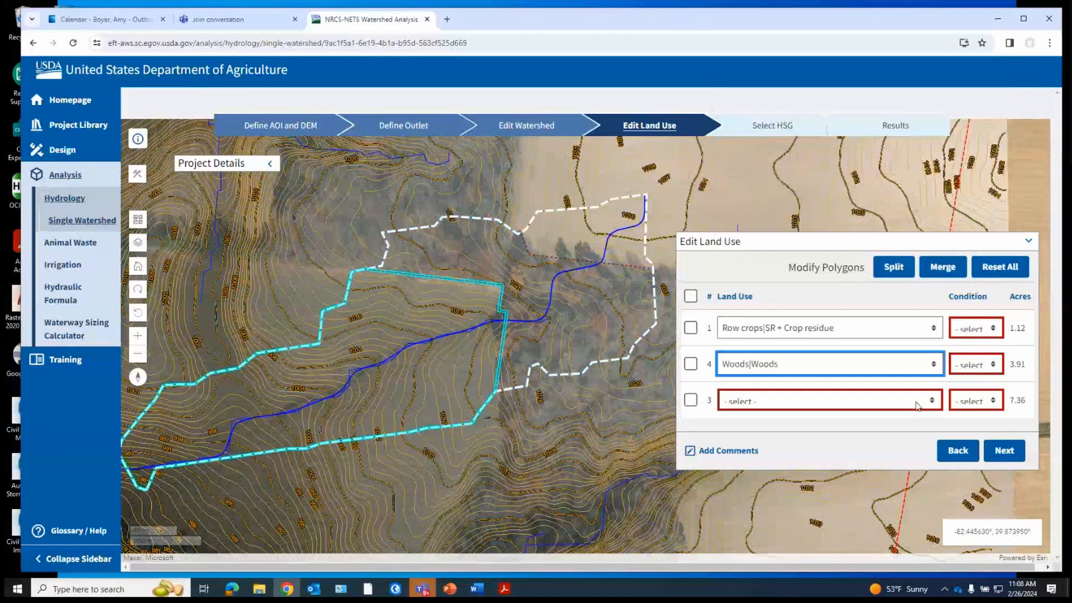
left_click(921, 402)
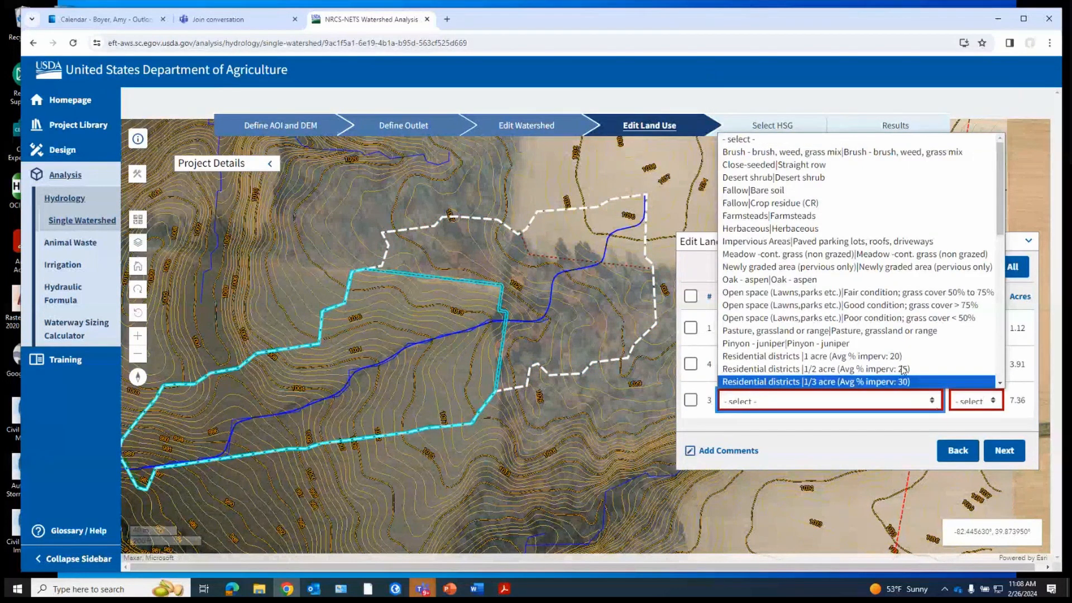
scroll(881, 334, "down", 10)
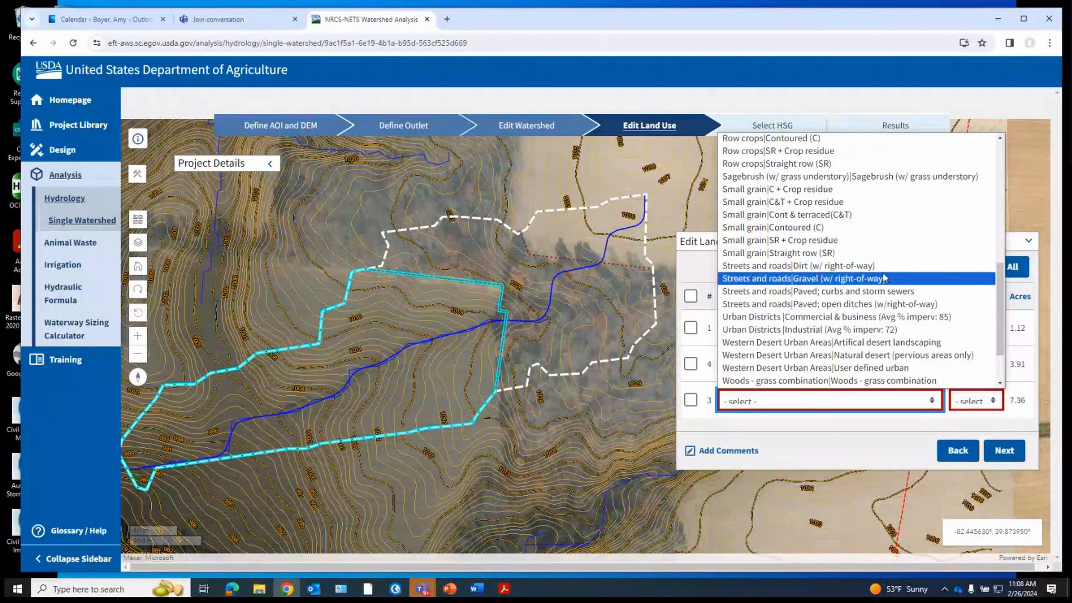
left_click(842, 152)
Set the condition to Good for polygons 1 and 3 and Fair for polygon 4, and proceed to the soil group selection.
left_click(997, 330)
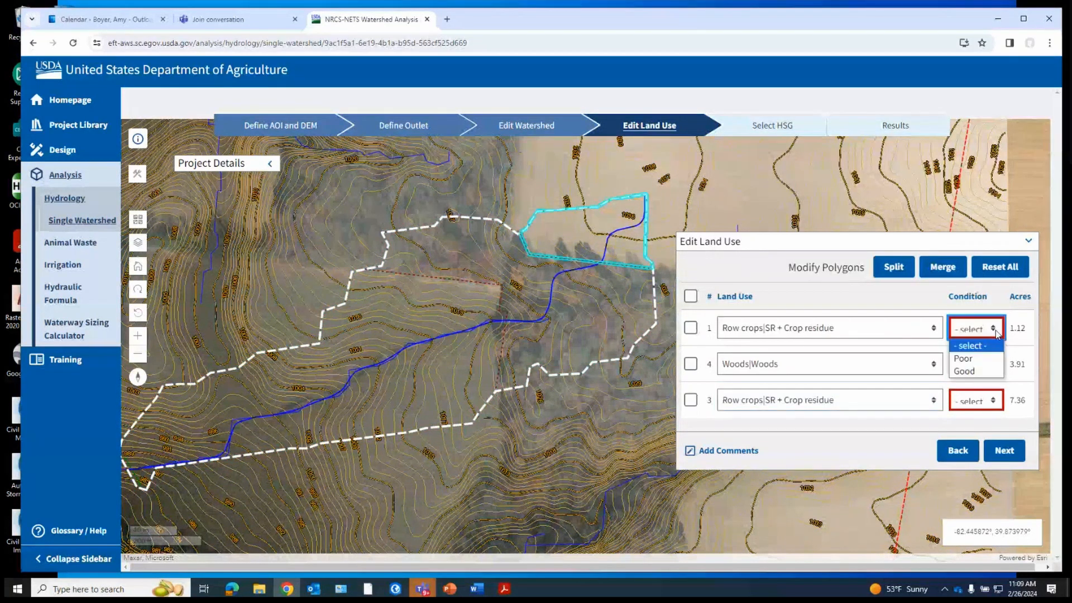
left_click(980, 373)
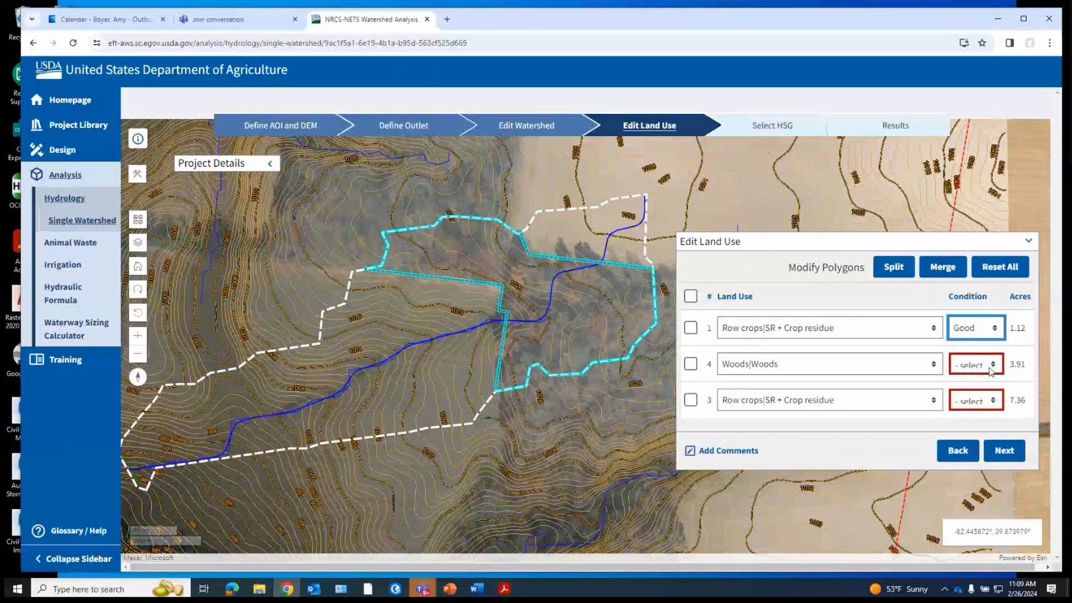
left_click(991, 370)
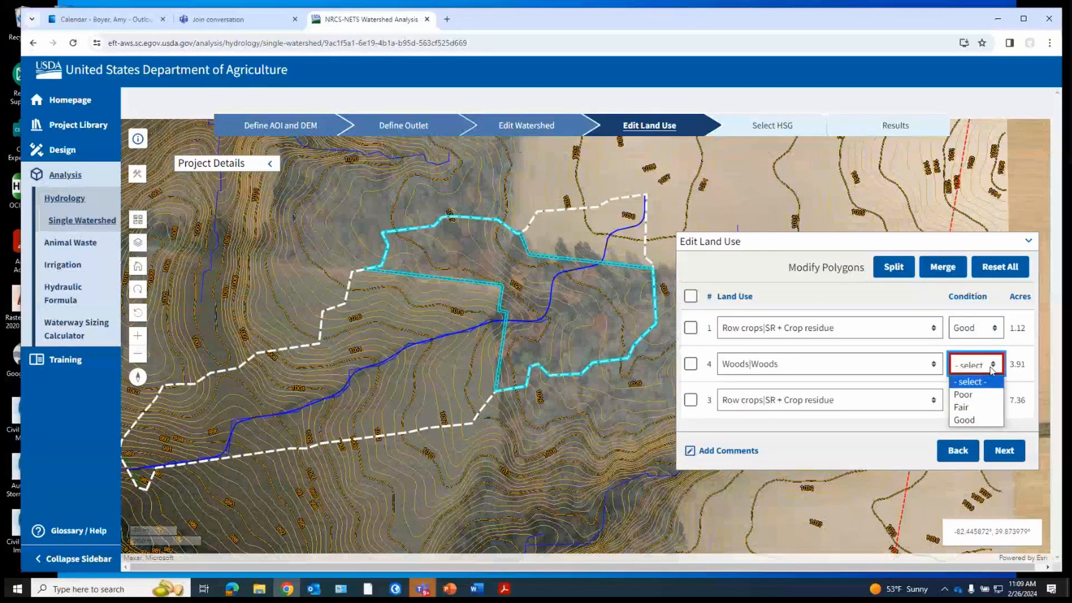
left_click(973, 412)
left_click(976, 400)
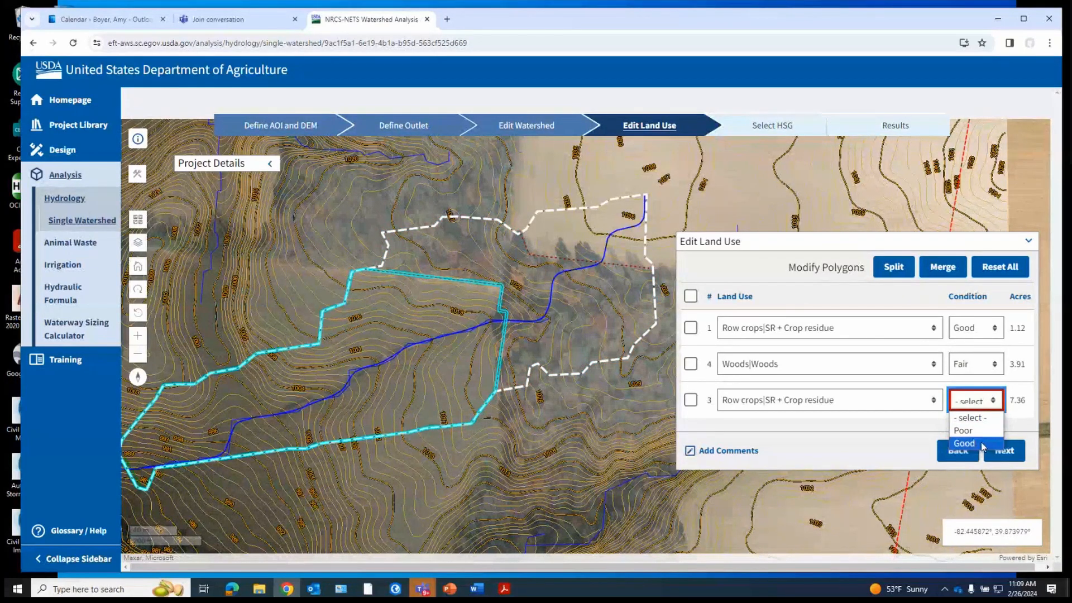
left_click(984, 445)
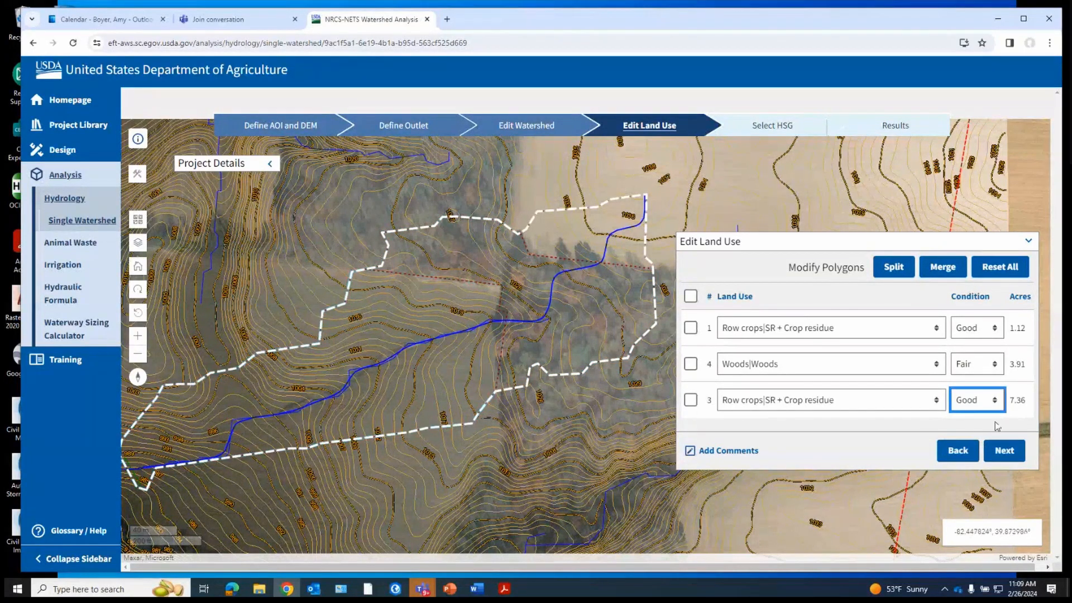
left_click(1005, 453)
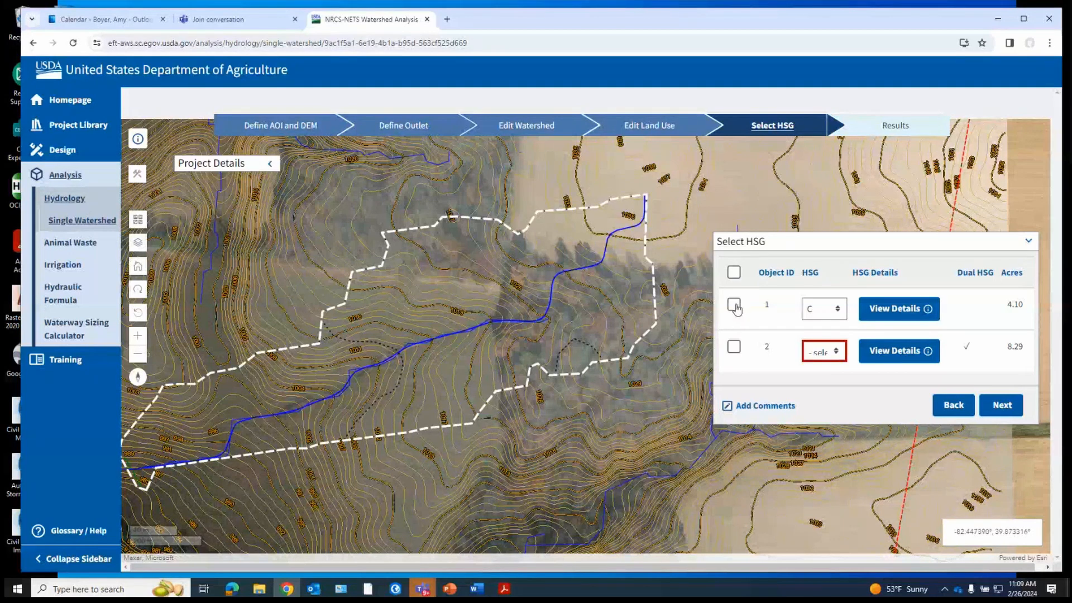
Check the HSG details of soil objects 1 and 2, and set the HSG of object 2 to D.
left_click(898, 310)
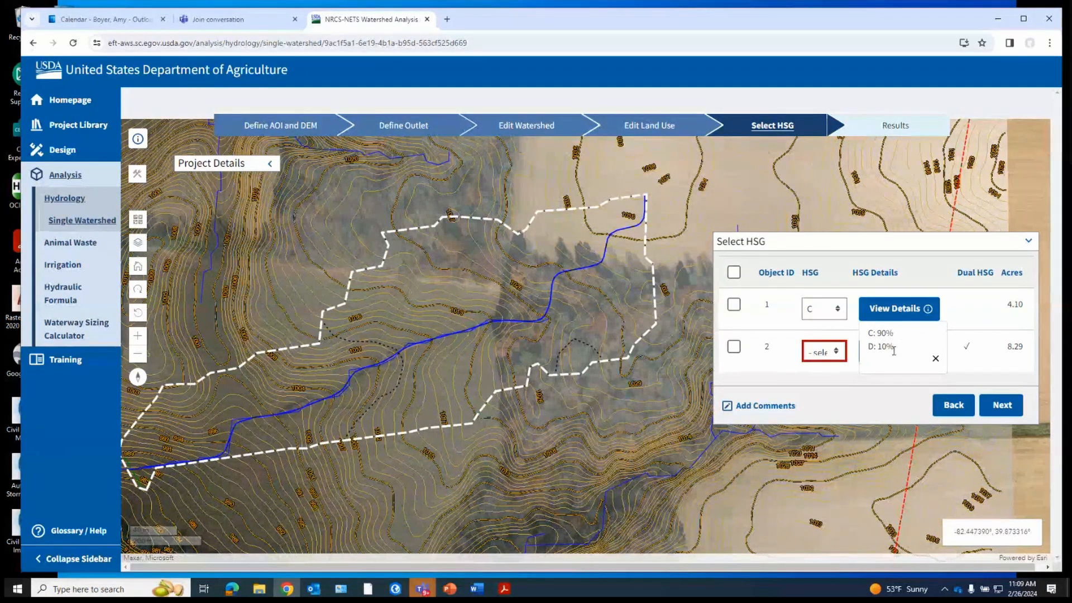
left_click(880, 306)
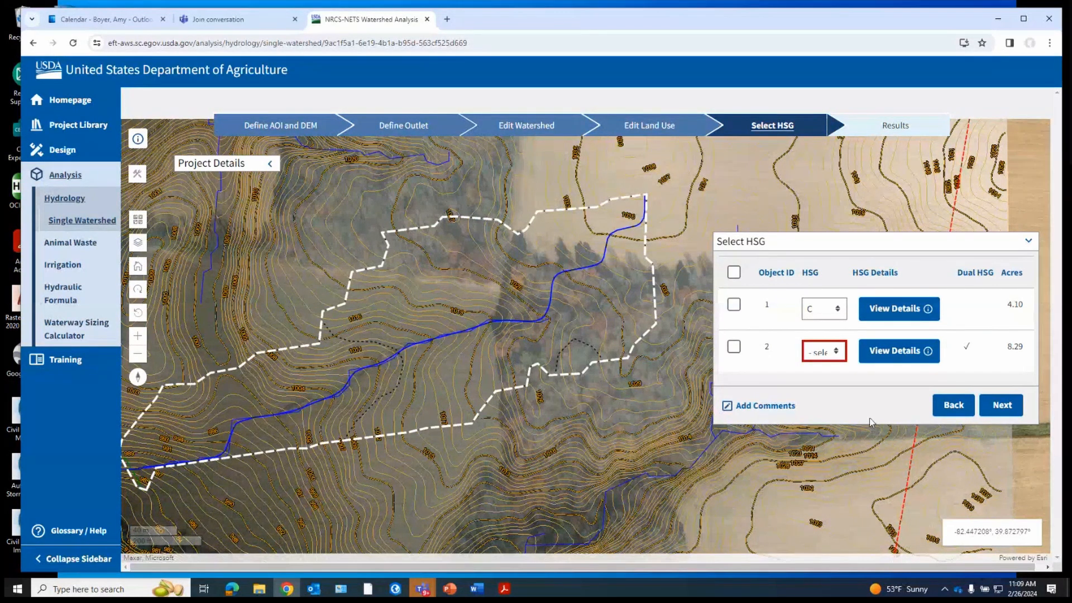
left_click(838, 353)
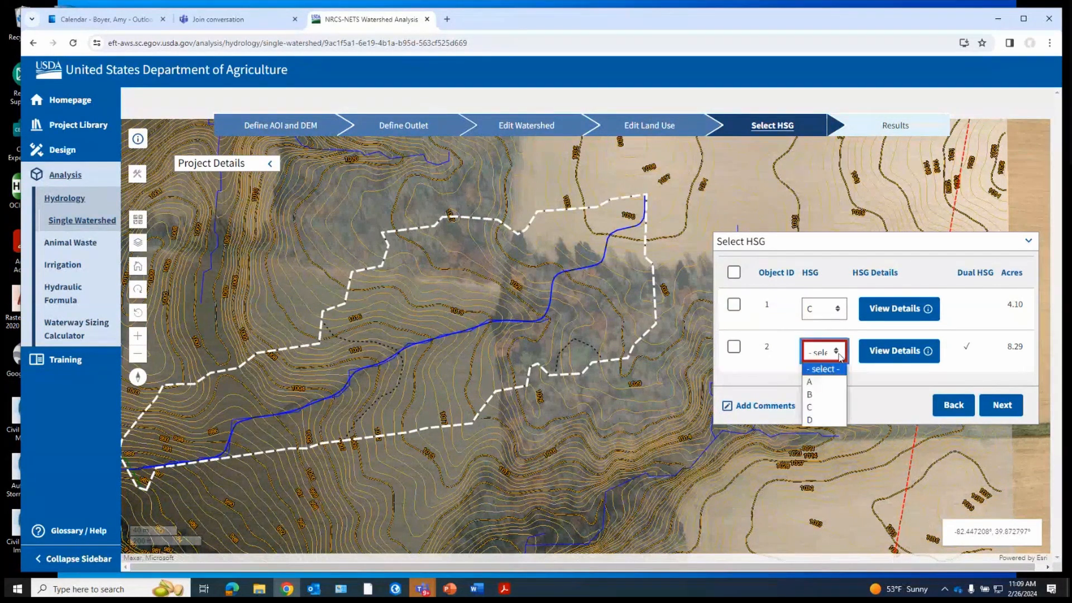
left_click(882, 356)
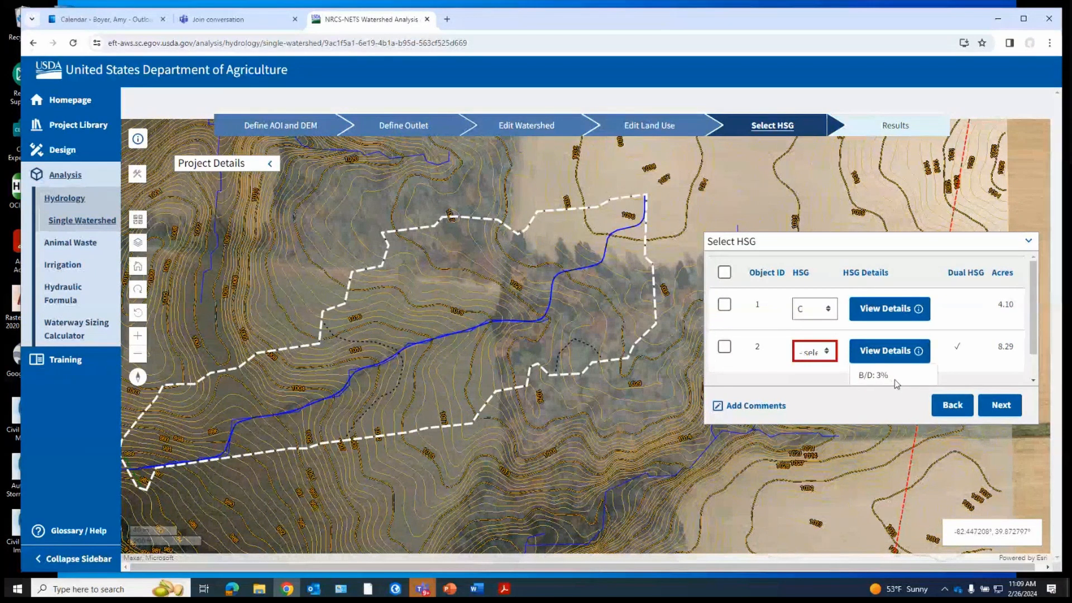
scroll(892, 380, "down", 1)
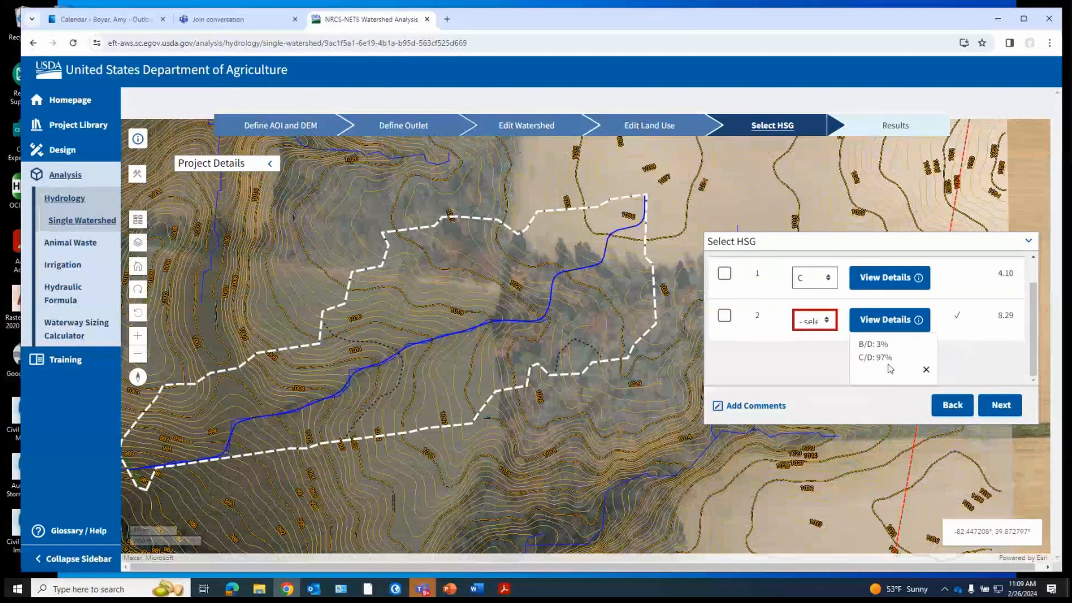
left_click(831, 324)
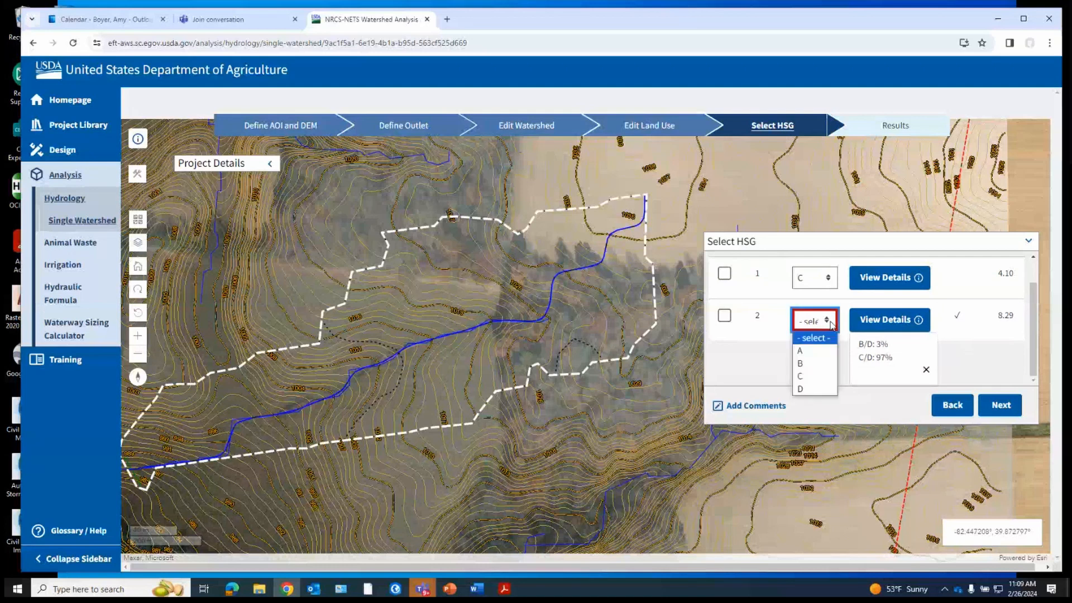
left_click(817, 390)
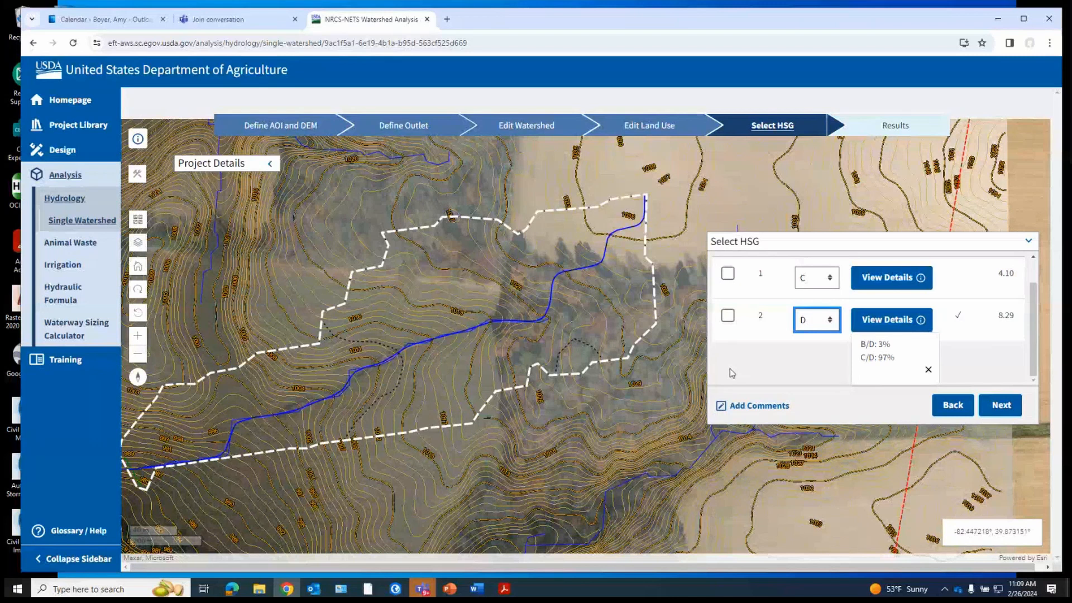
scroll(960, 319, "up", 1)
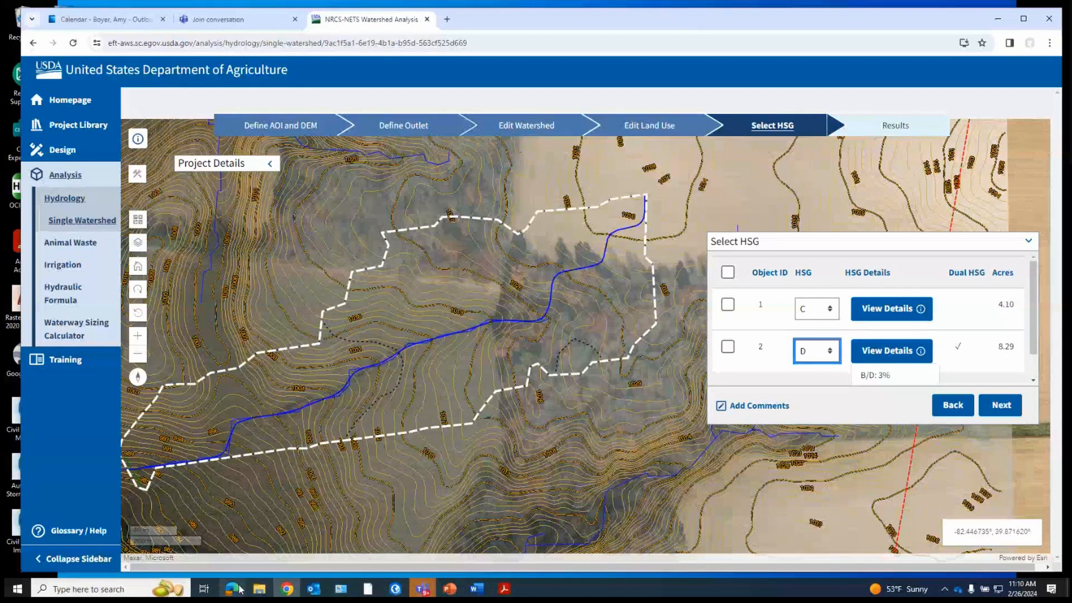
Switch to Web Soil Survey, dismiss the session timeout warning, and examine the soil map units before returning to NRCS-NETS.
mouse_move(238, 590)
left_click(249, 546)
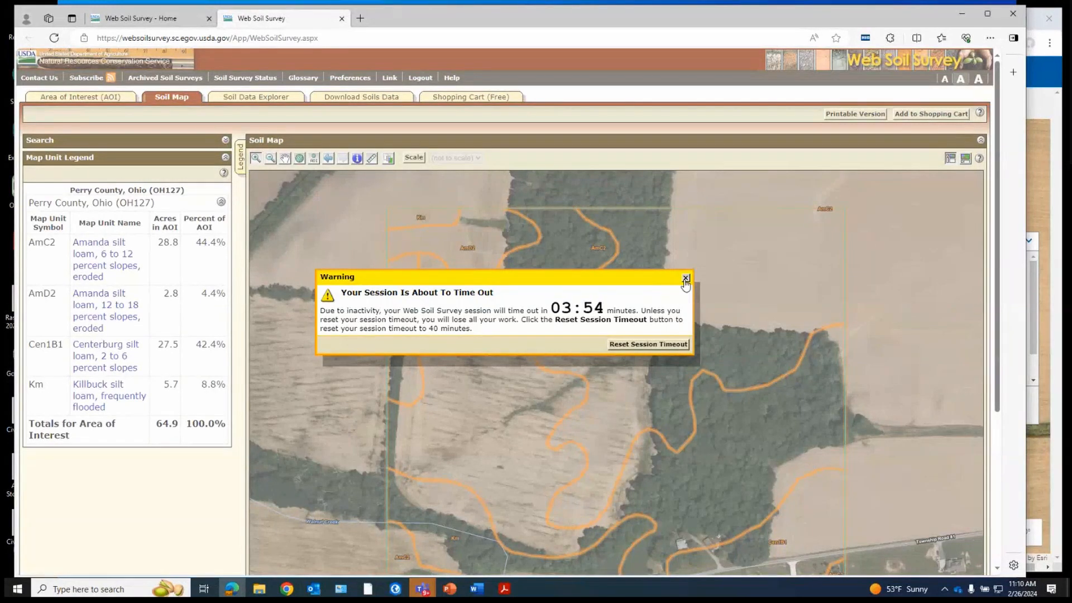
left_click(686, 278)
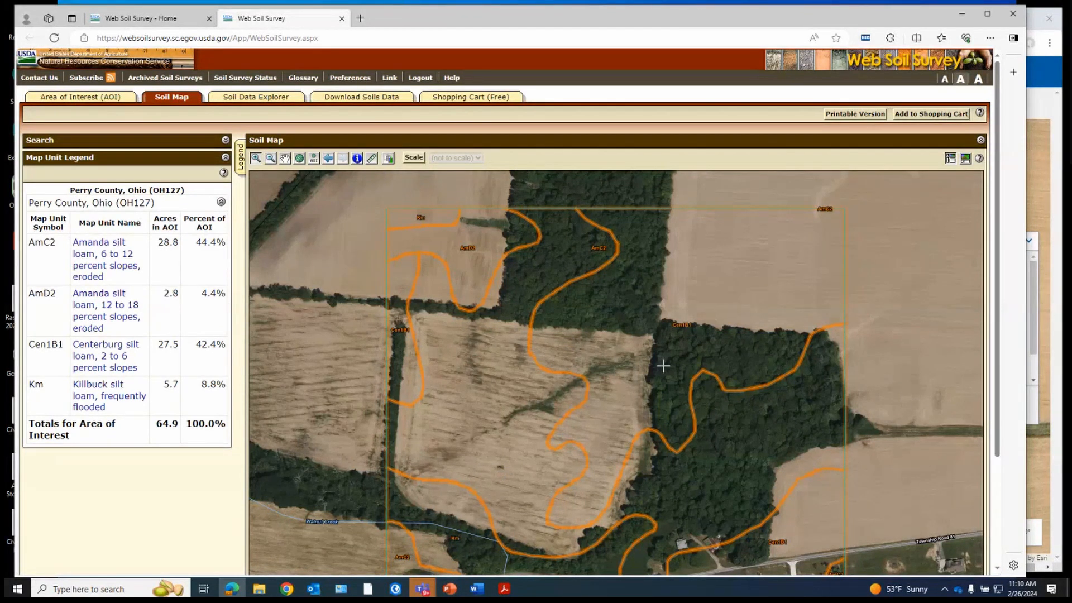
left_click(963, 16)
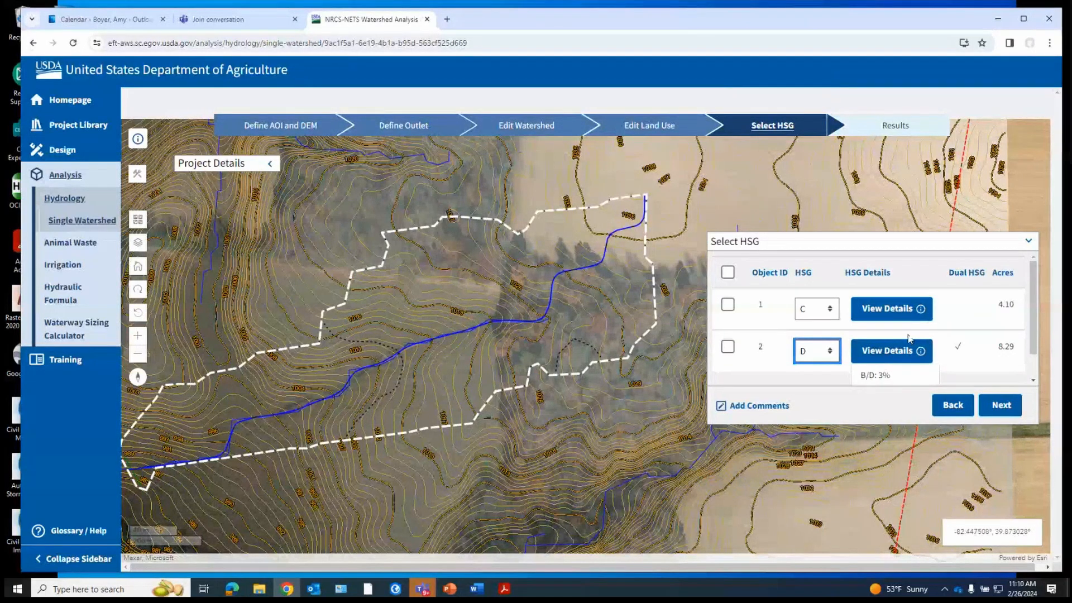
Advance to the results and review the watershed characteristics, storm frequency table and hydrograph.
scroll(908, 339, "down", 1)
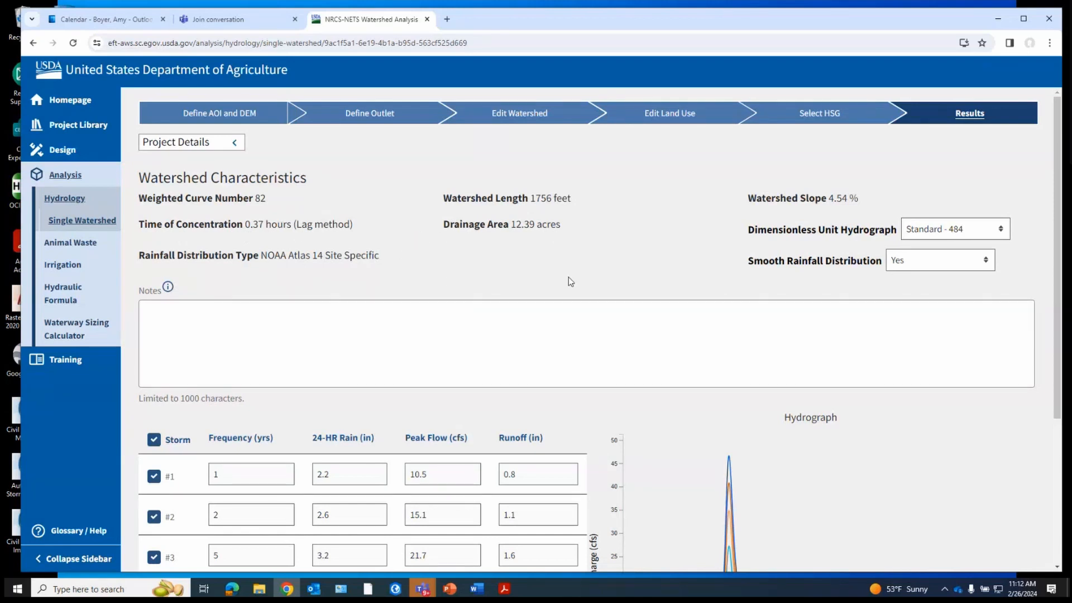
scroll(568, 277, "down", 4)
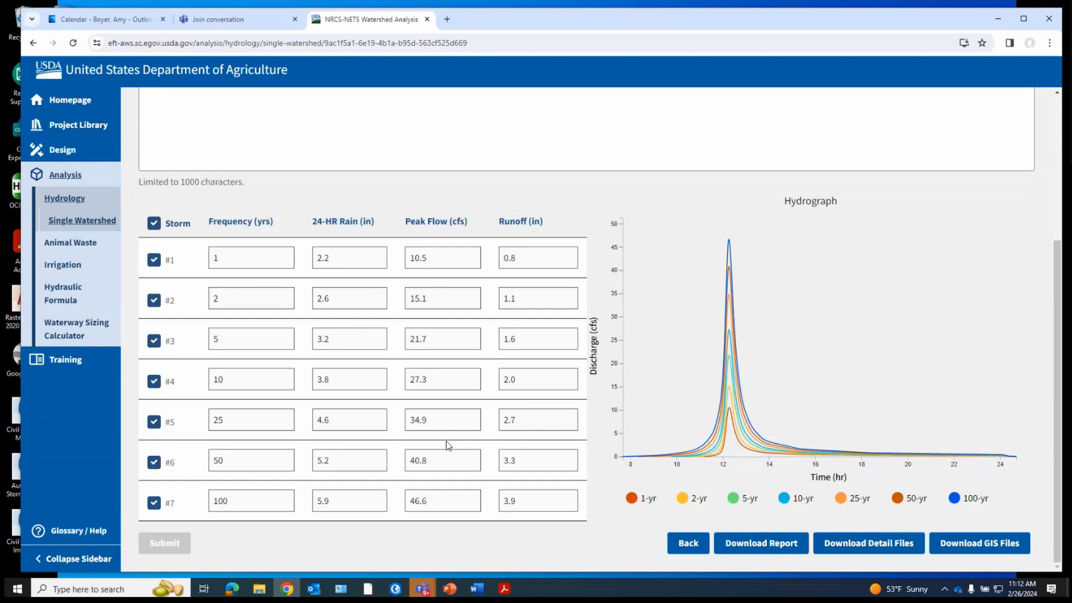
mouse_move(718, 447)
scroll(886, 382, "up", 1)
scroll(885, 380, "up", 3)
scroll(883, 379, "down", 3)
Switch to Word to view the instructions for importing NETS GIS files into Civil 3D, and return to the results.
left_click(477, 589)
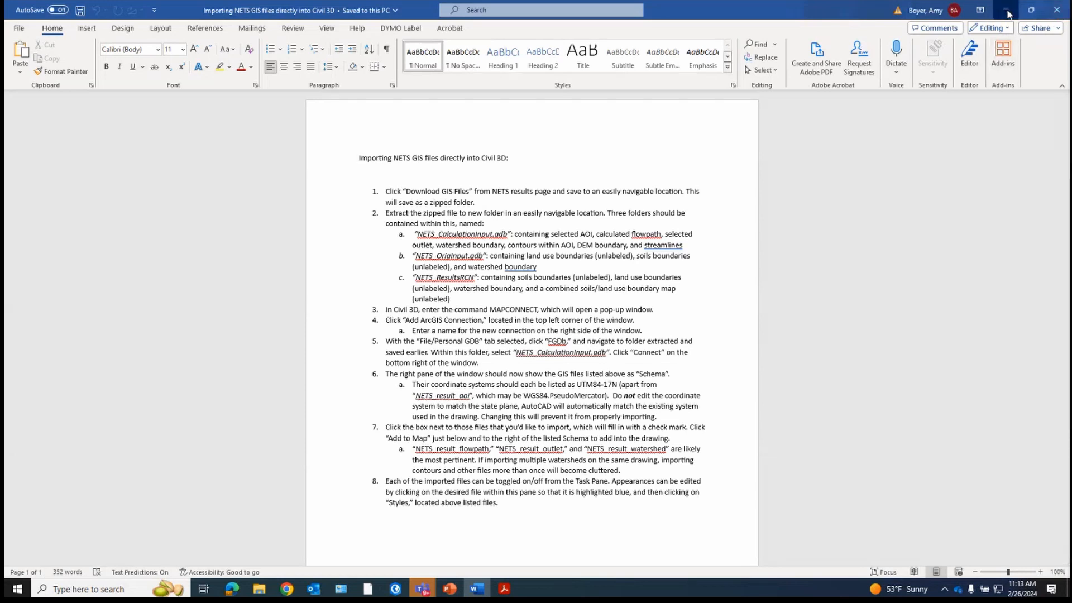
left_click(1008, 12)
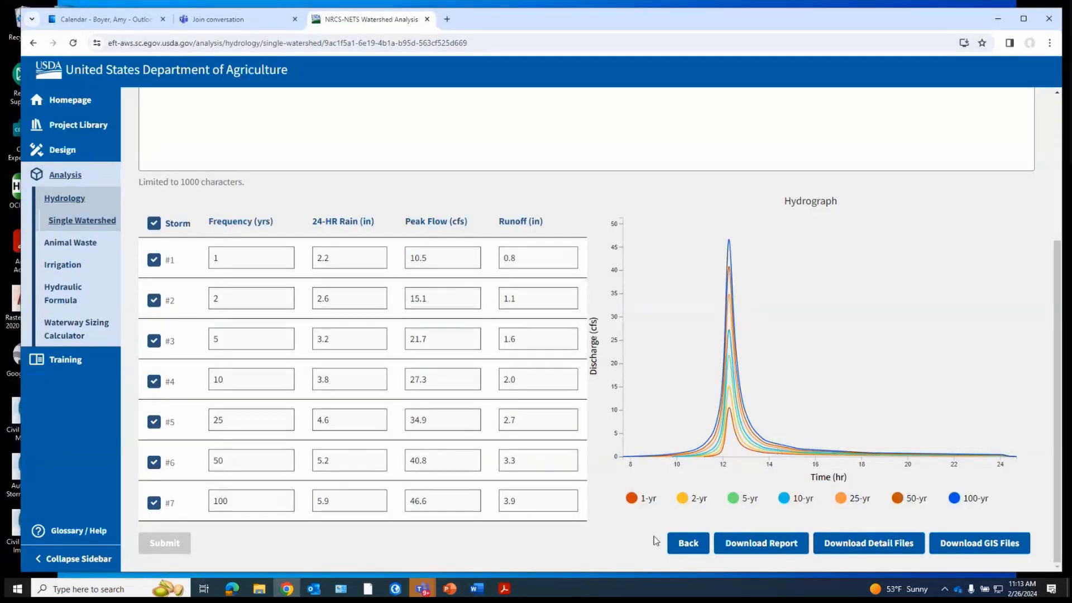
Switch to the NETS hydrology detail report in Acrobat and review the project information, watershed data and storm frequency table on page 1.
left_click(504, 588)
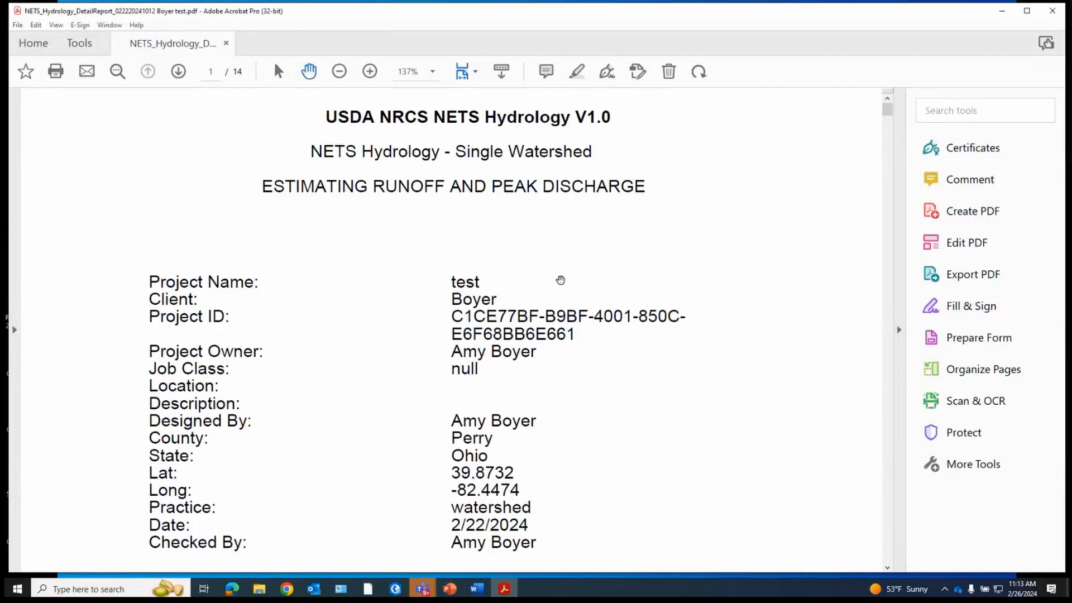
scroll(576, 273, "down", 2)
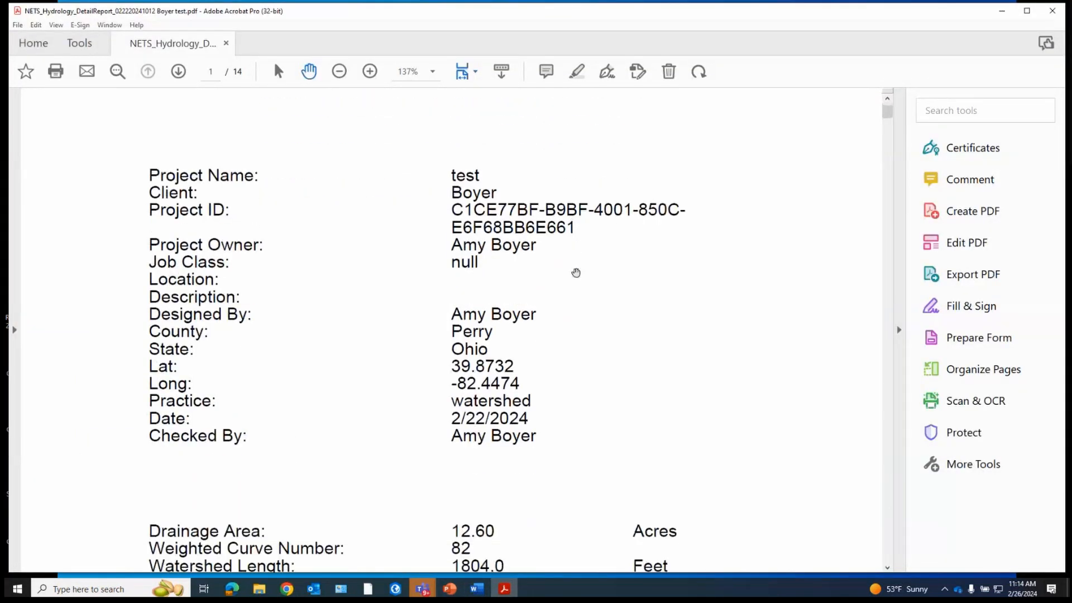
scroll(576, 272, "down", 4)
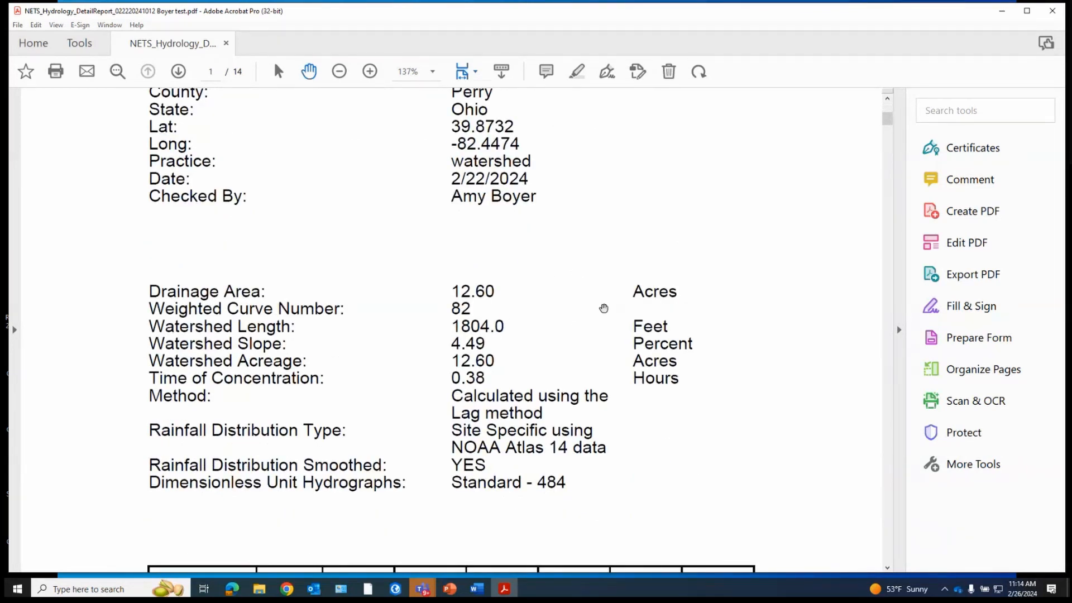
scroll(604, 308, "down", 5)
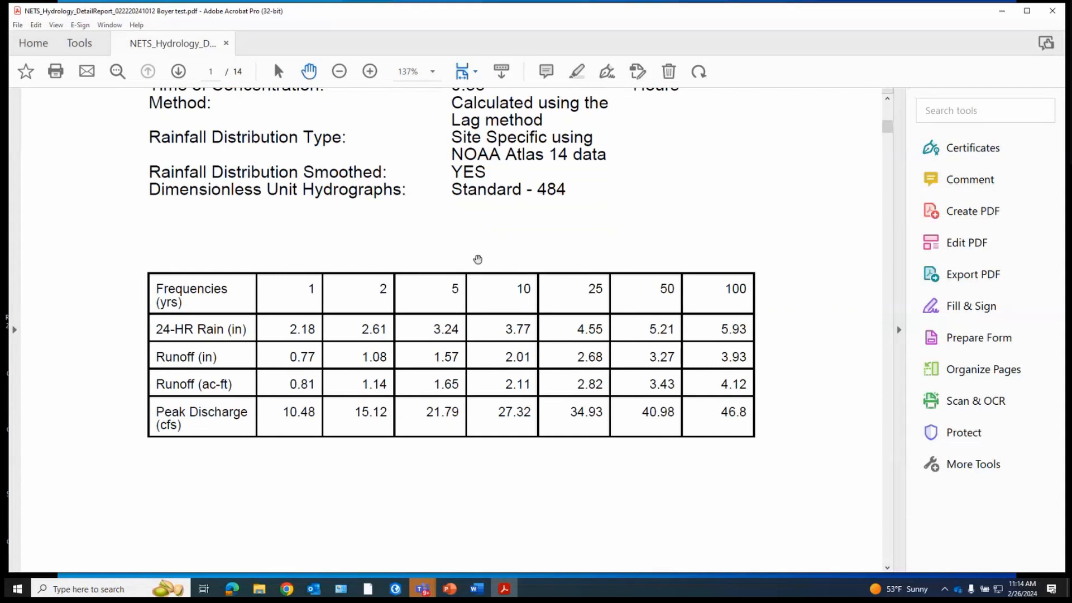
scroll(712, 360, "down", 2)
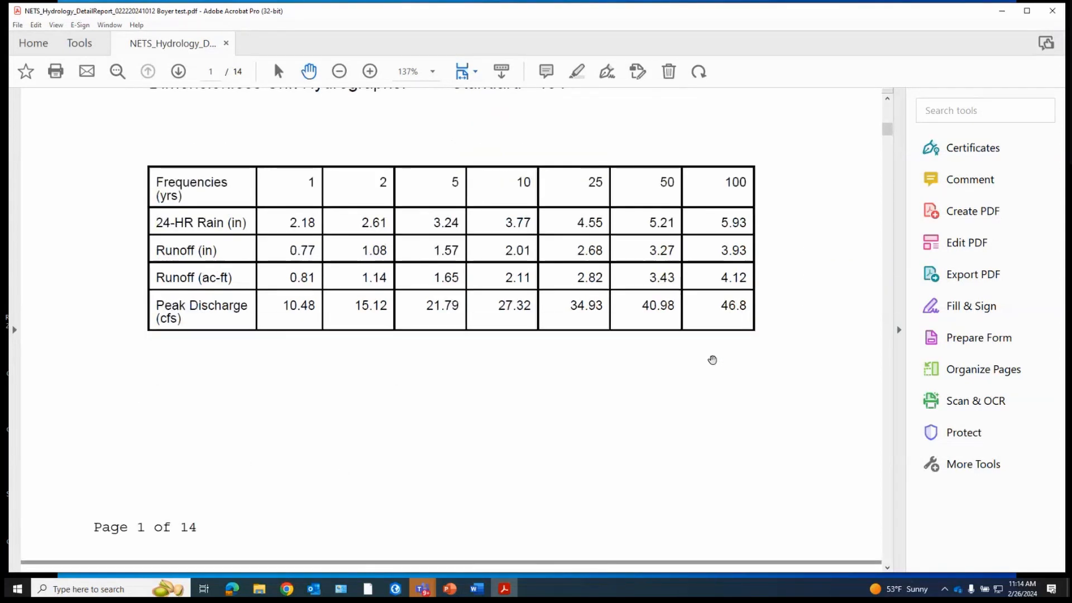
Examine the land use curve number table on page 2 and the runoff hydrograph on page 3 of the report.
scroll(712, 360, "down", 11)
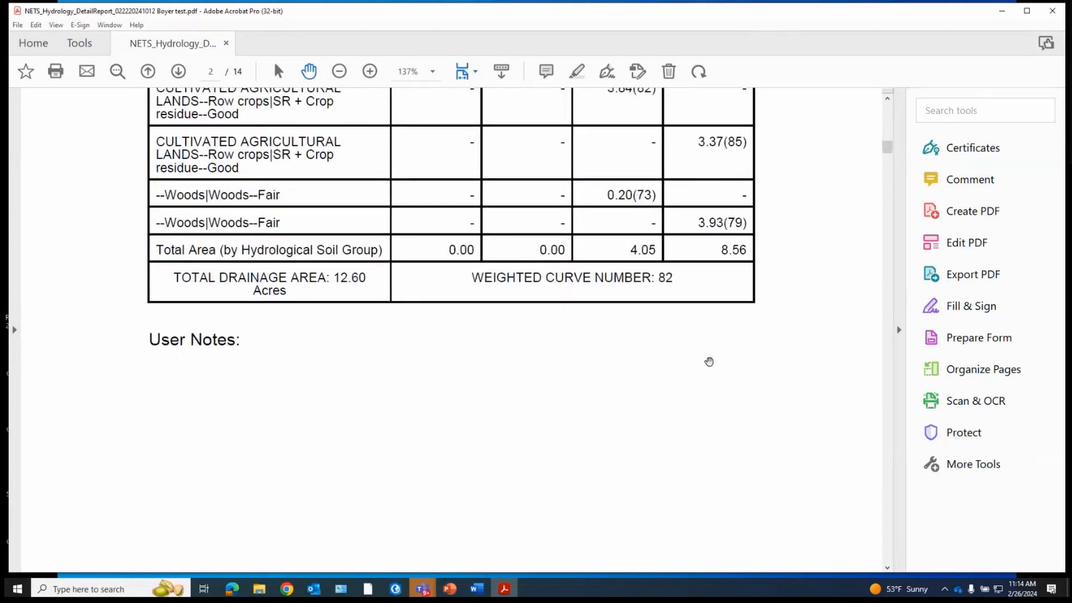
scroll(710, 361, "down", 8)
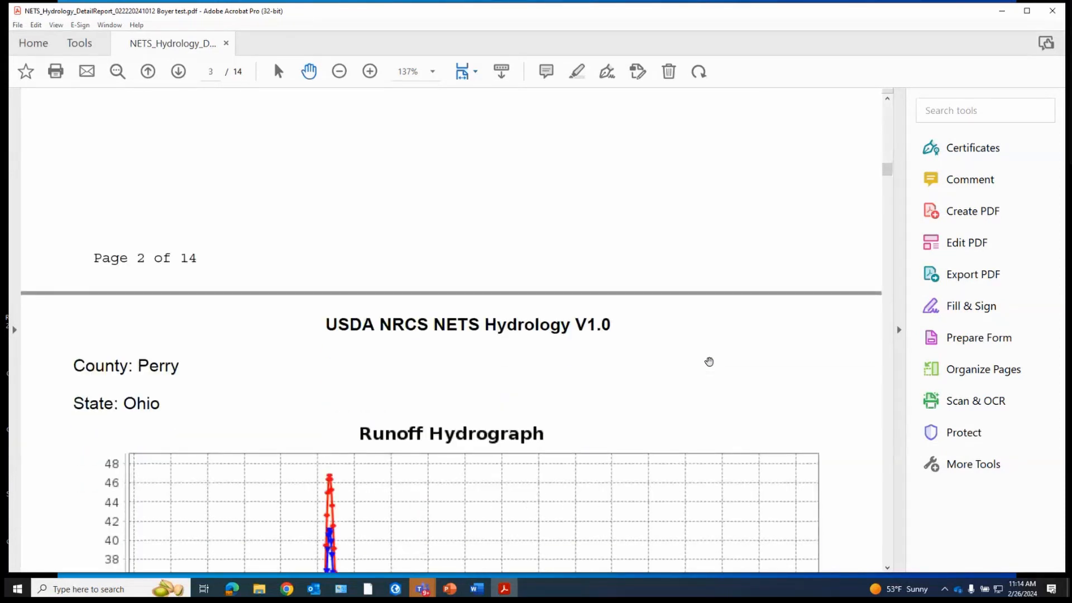
scroll(709, 361, "down", 12)
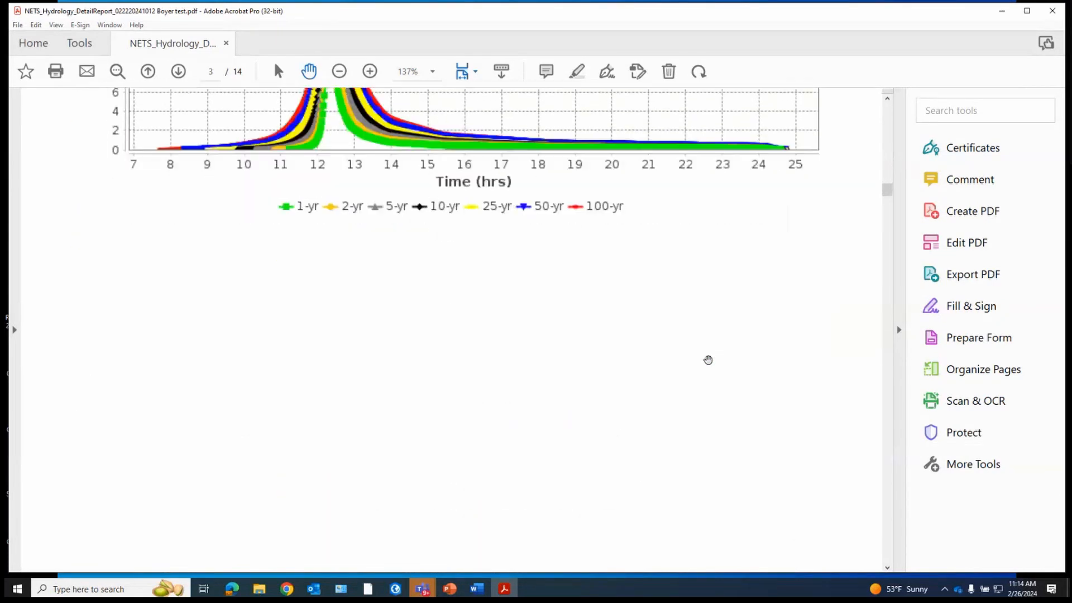
Examine the report's AOI map with its projection and location details, the rainfall distribution data, and the remaining pages through page 14.
scroll(708, 360, "down", 8)
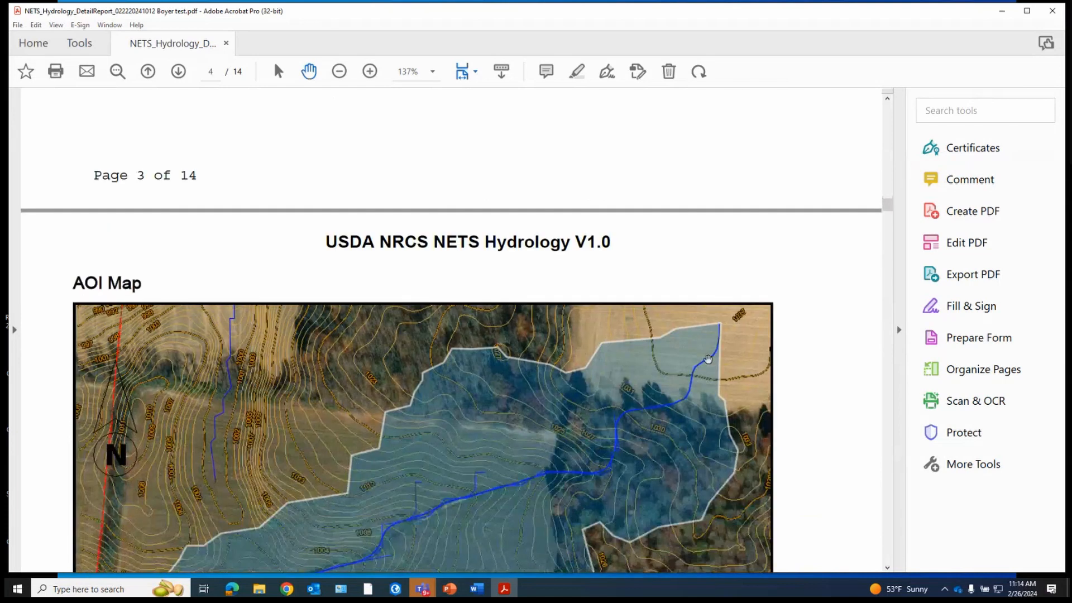
scroll(708, 359, "down", 8)
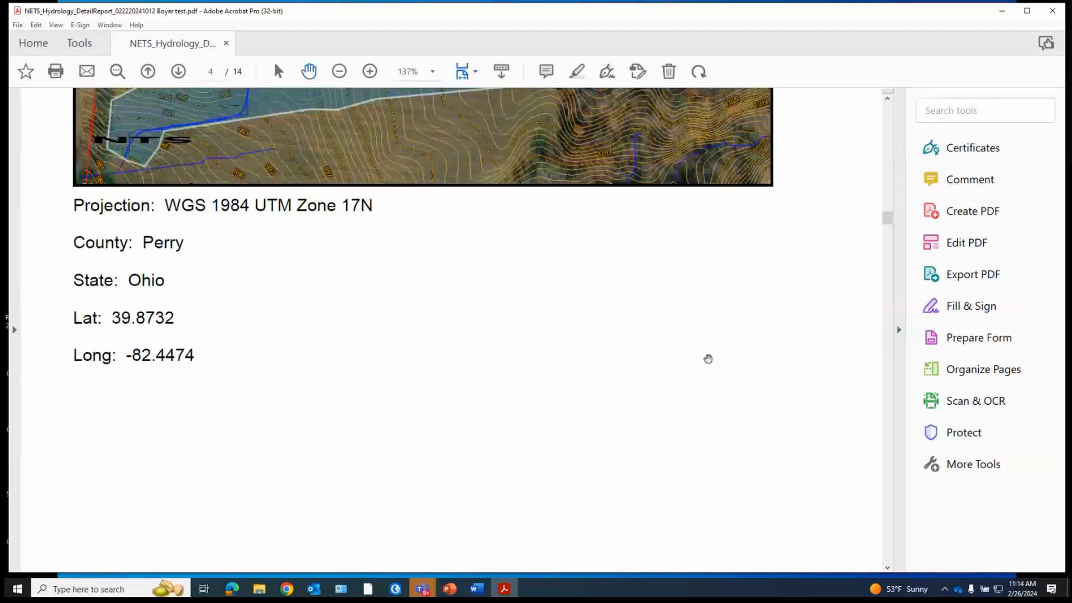
scroll(708, 359, "down", 2)
scroll(210, 262, "up", 2)
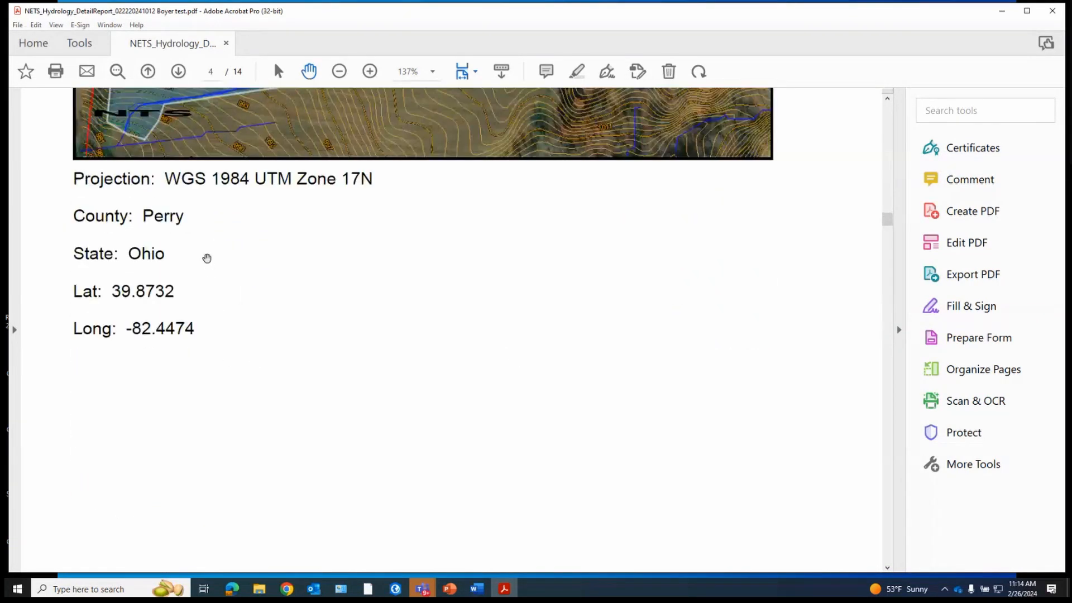
scroll(207, 258, "up", 1)
scroll(661, 367, "down", 9)
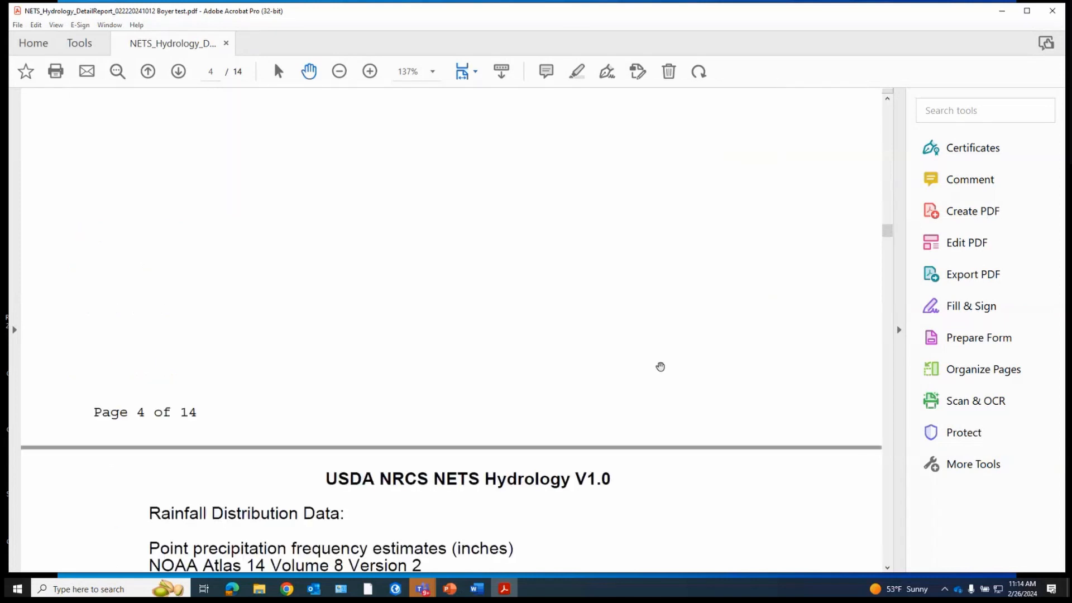
scroll(660, 367, "down", 4)
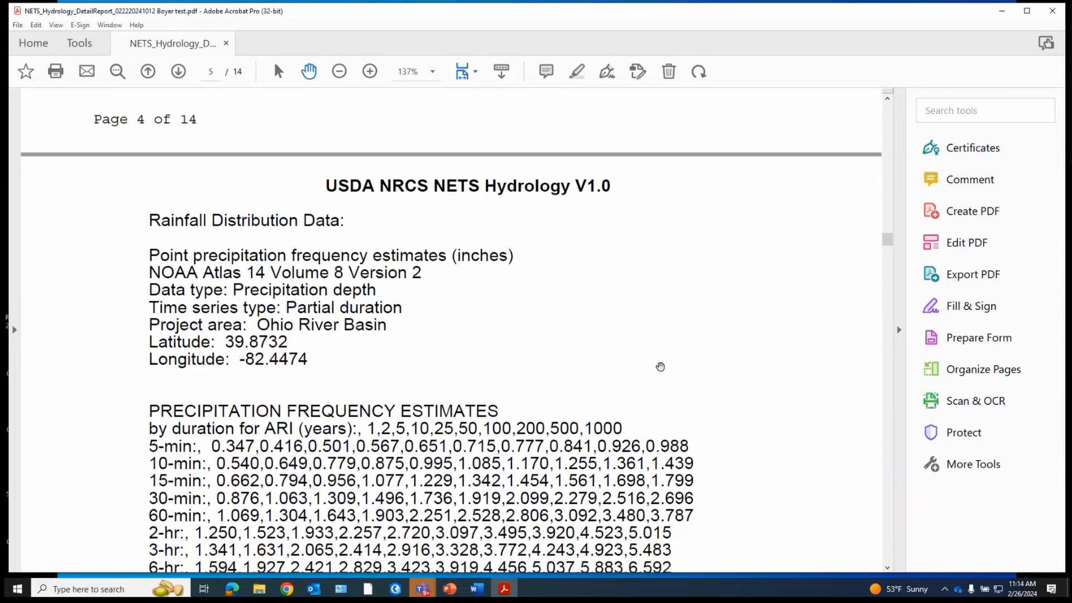
left_click_drag(892, 250, 905, 566)
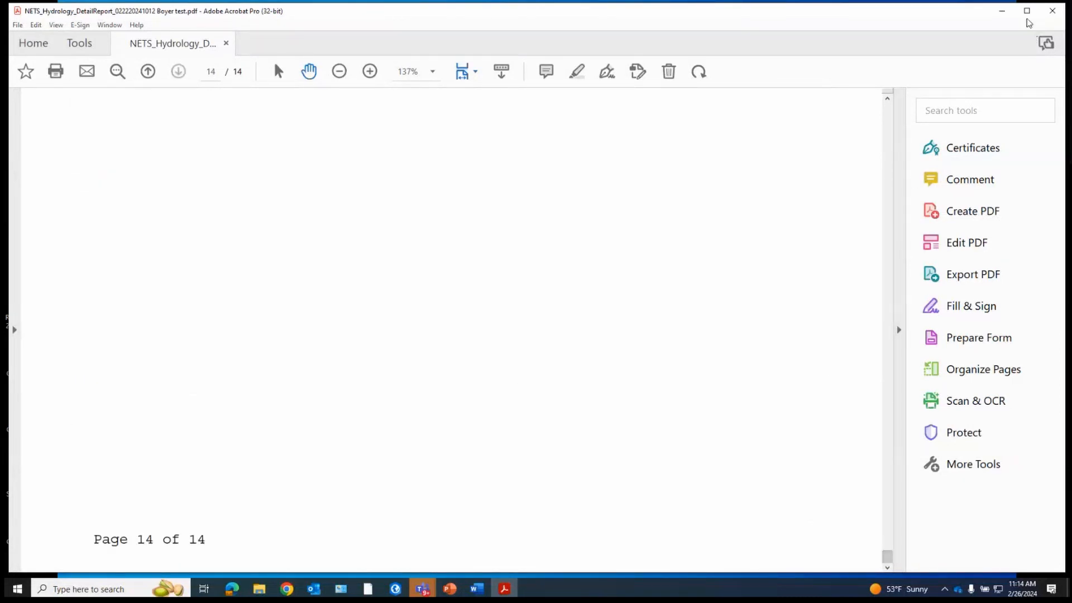
Return to the NRCS-NETS results and review the watershed characteristics, storm table and hydrograph again.
left_click(1002, 11)
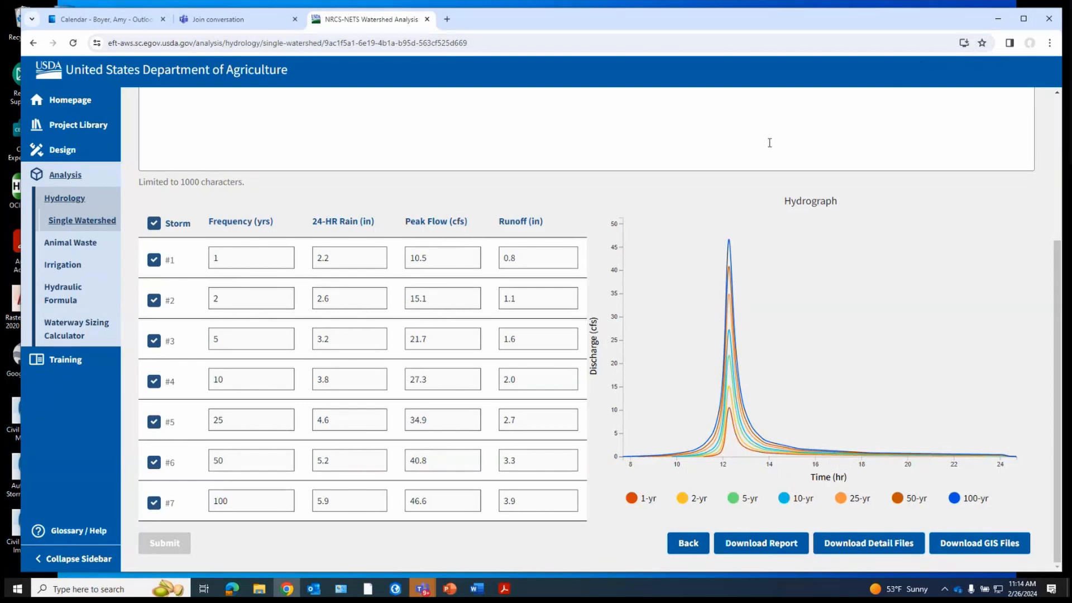
scroll(769, 143, "up", 4)
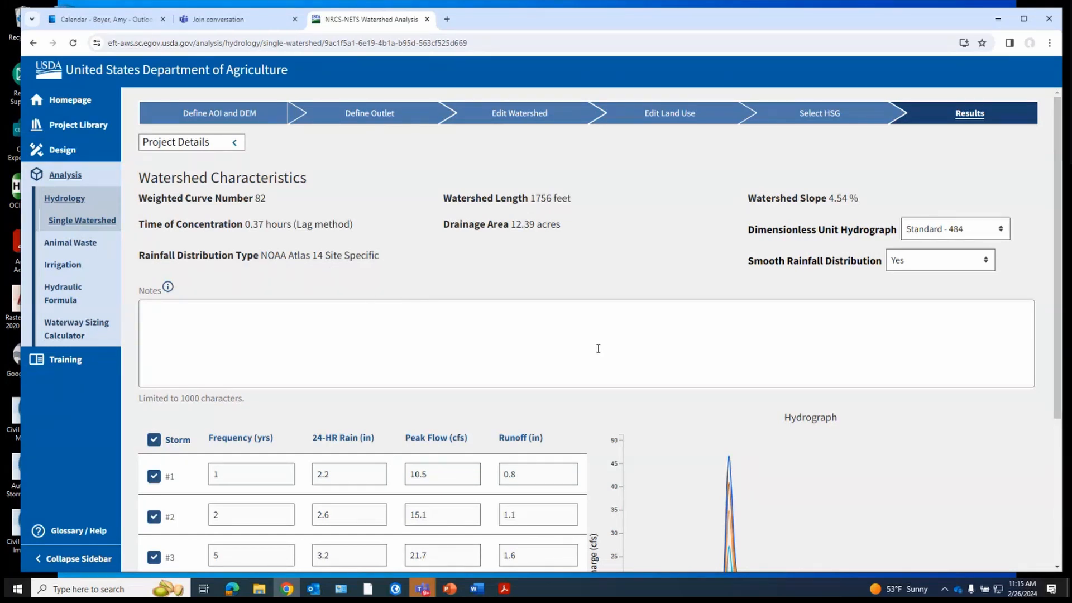
scroll(598, 348, "down", 4)
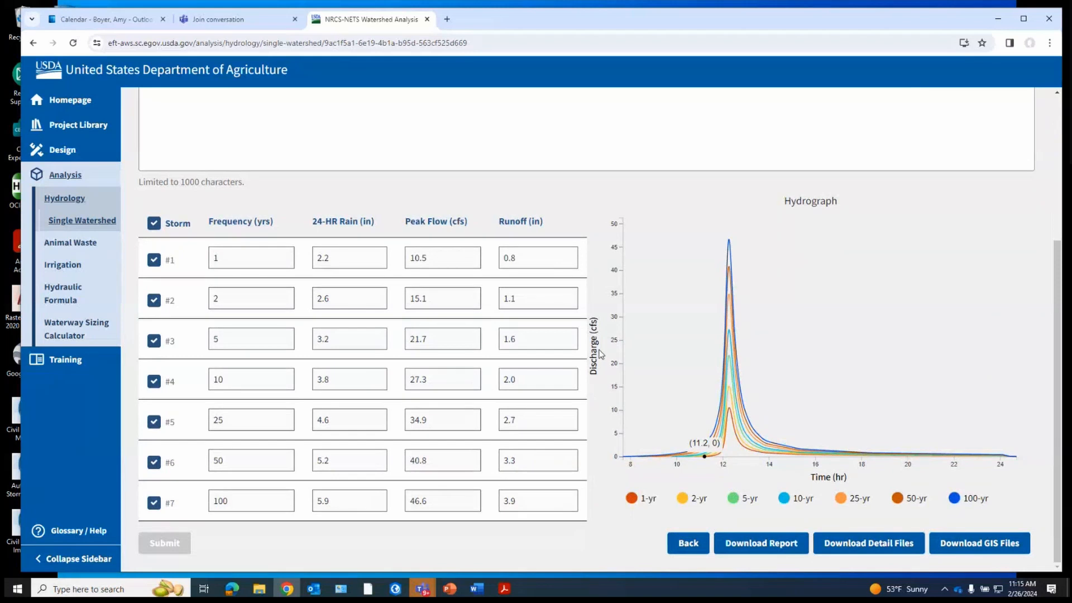